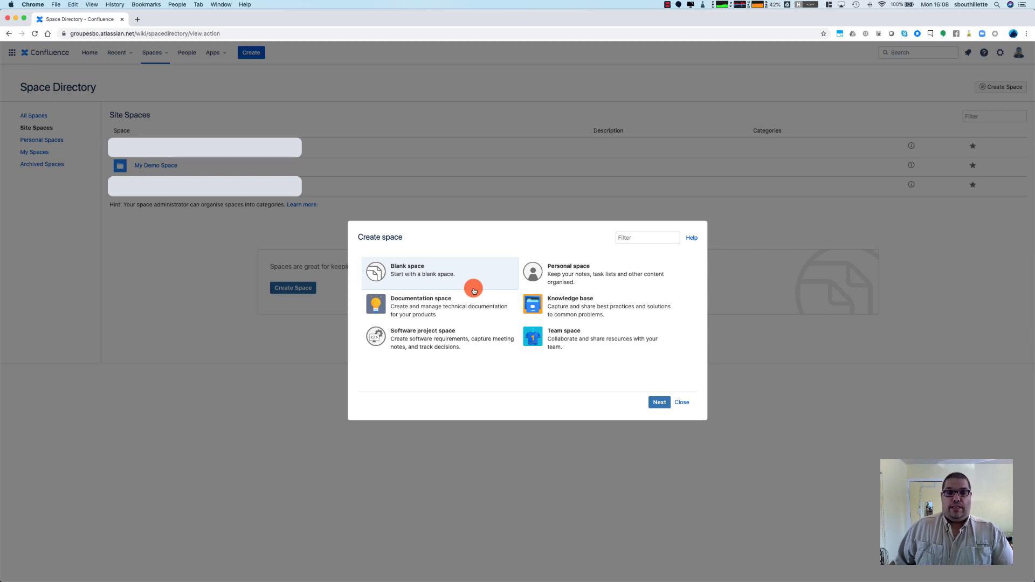
Dismiss the space creation dialog and open My Demo Space from the site spaces list
left_click(681, 401)
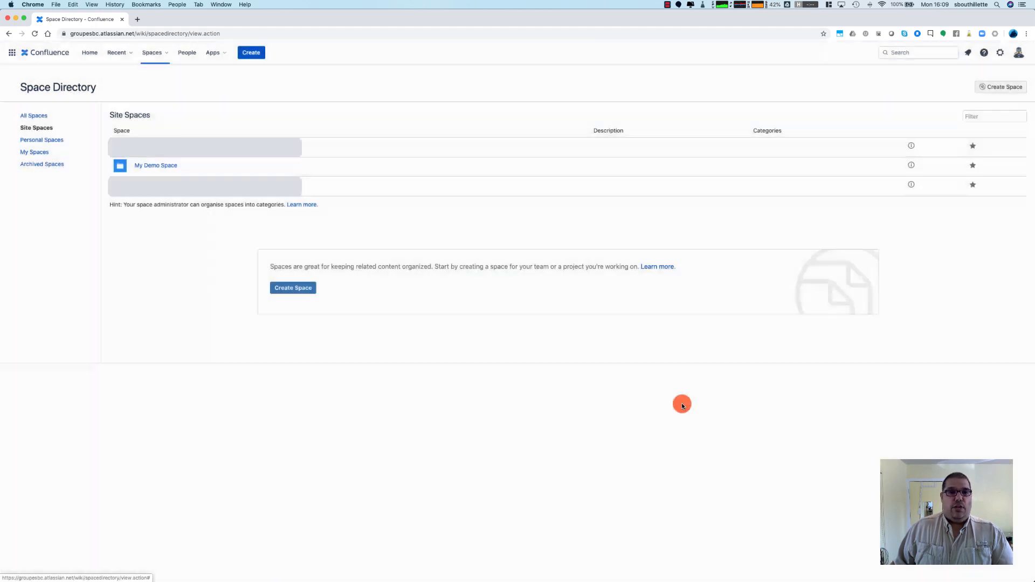
left_click(158, 166)
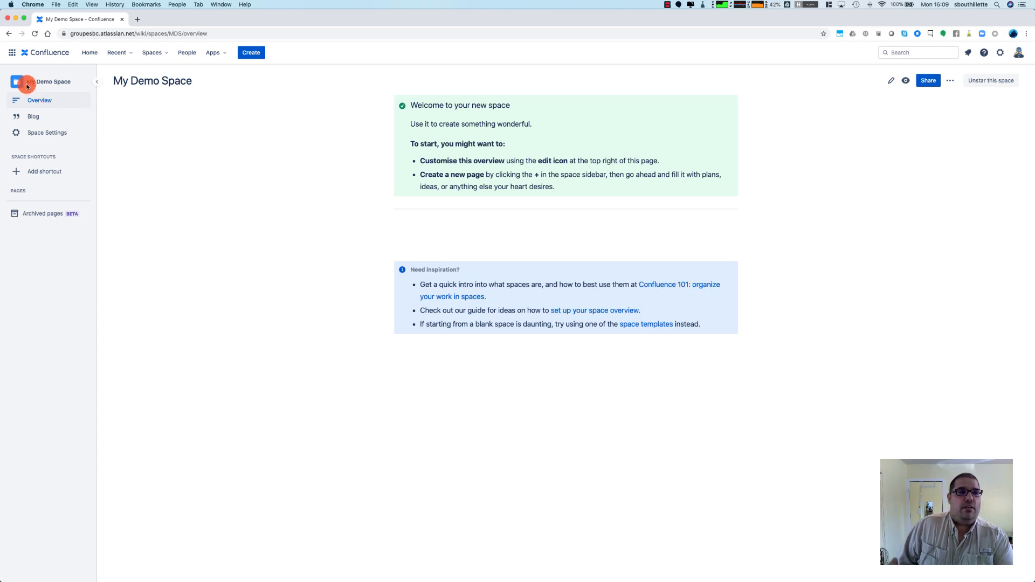
Review the sidebar configuration in My Demo Space's settings, and return to the space details
left_click(32, 134)
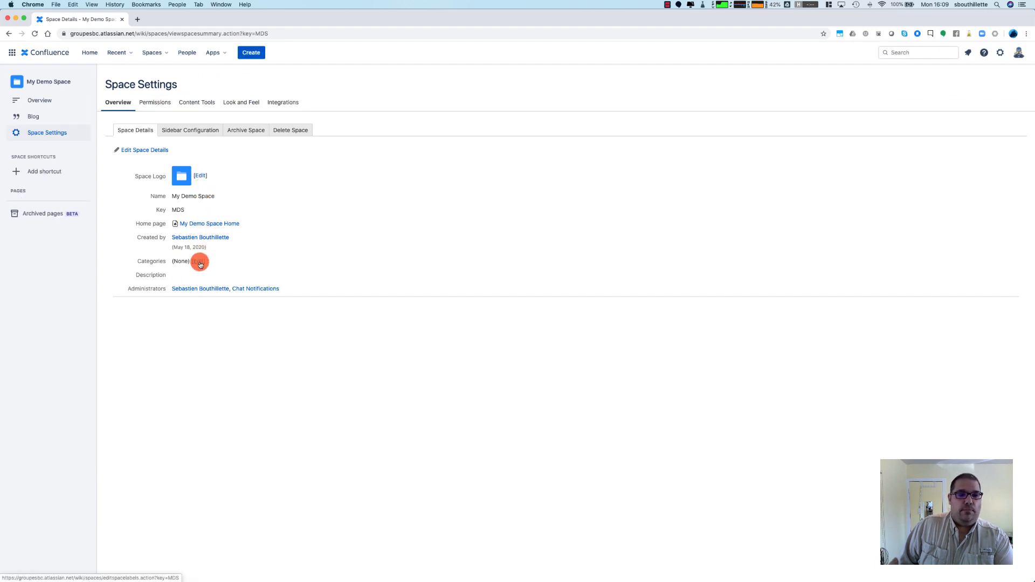
left_click(181, 130)
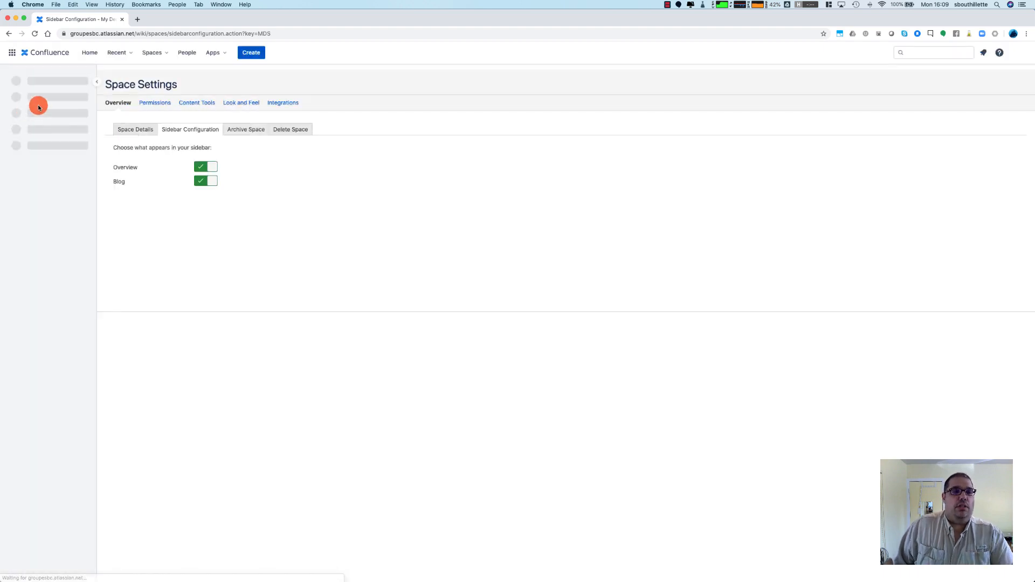
left_click(136, 131)
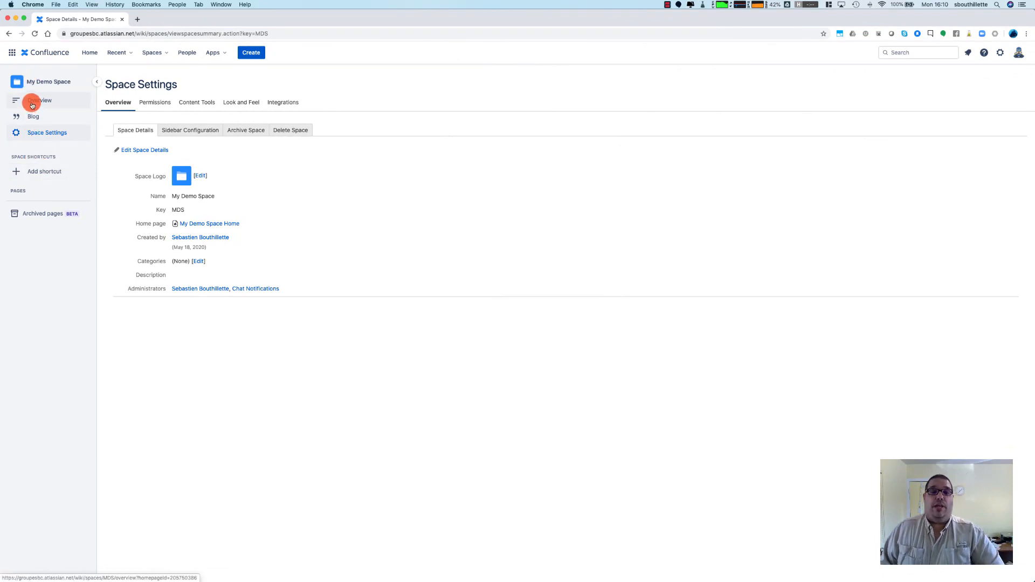
left_click(34, 172)
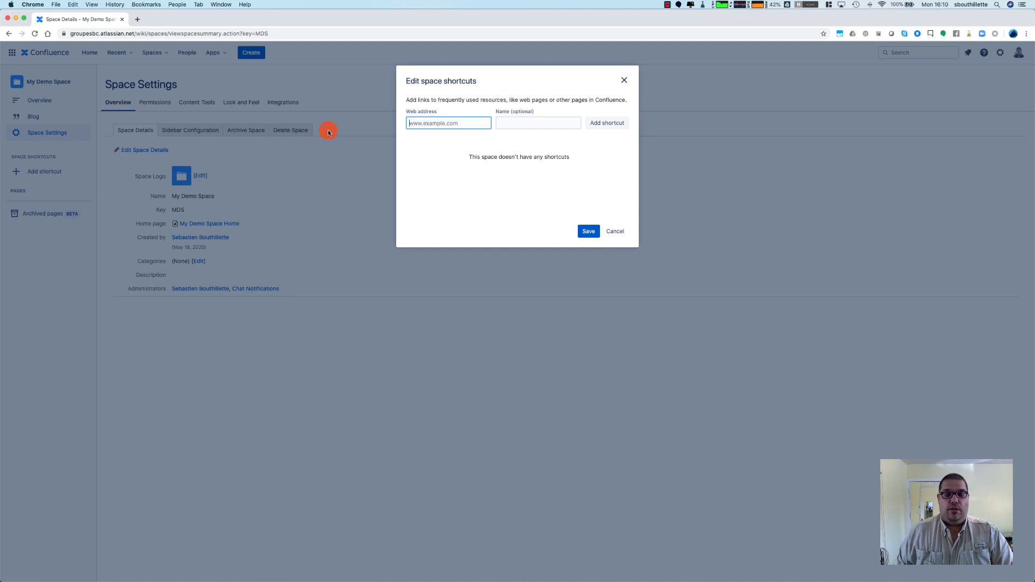
type("www.")
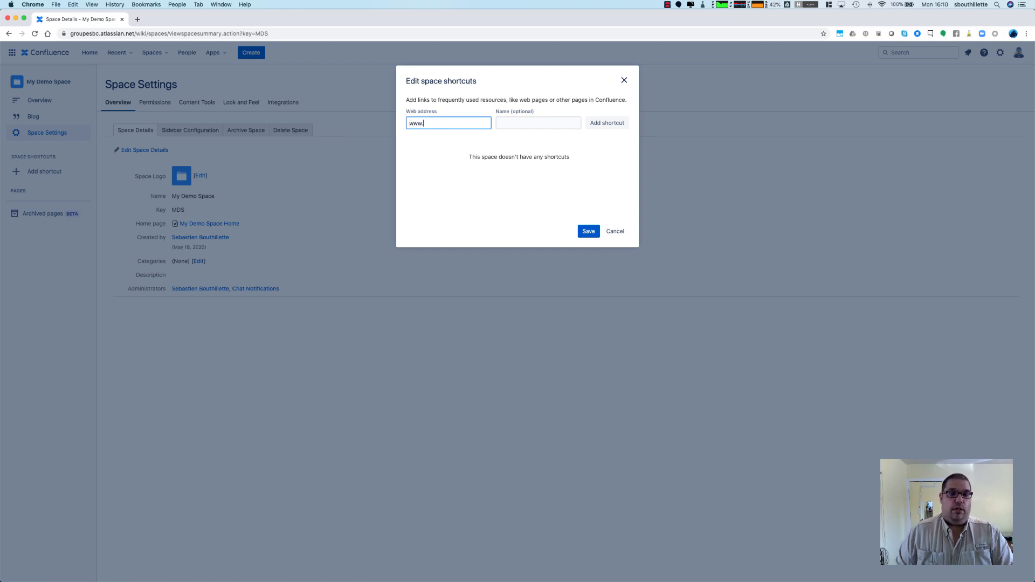
key("super+a")
key("BackSpace")
key("Tab")
type("JIRA")
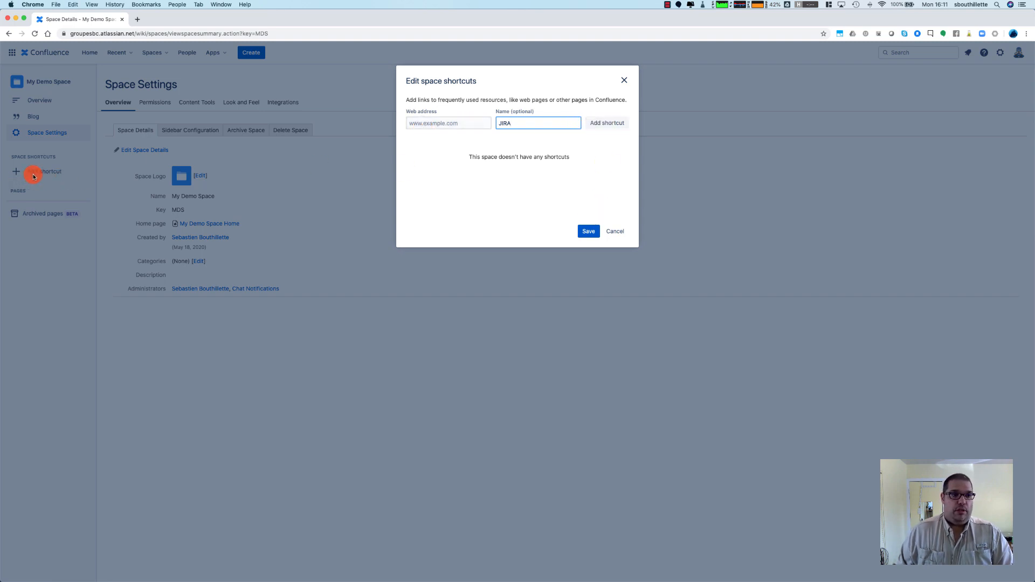
left_click(423, 122)
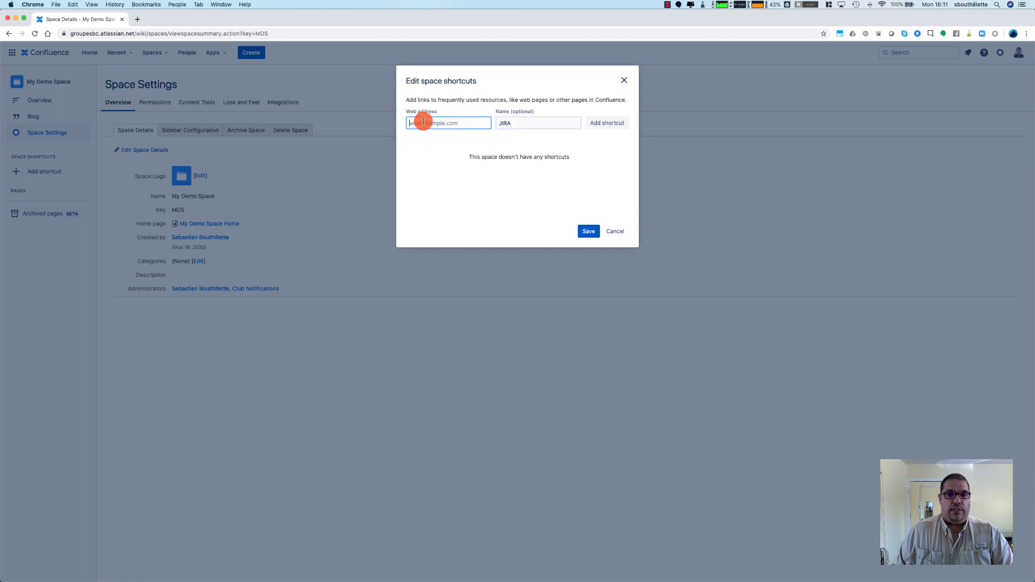
type("www.gro")
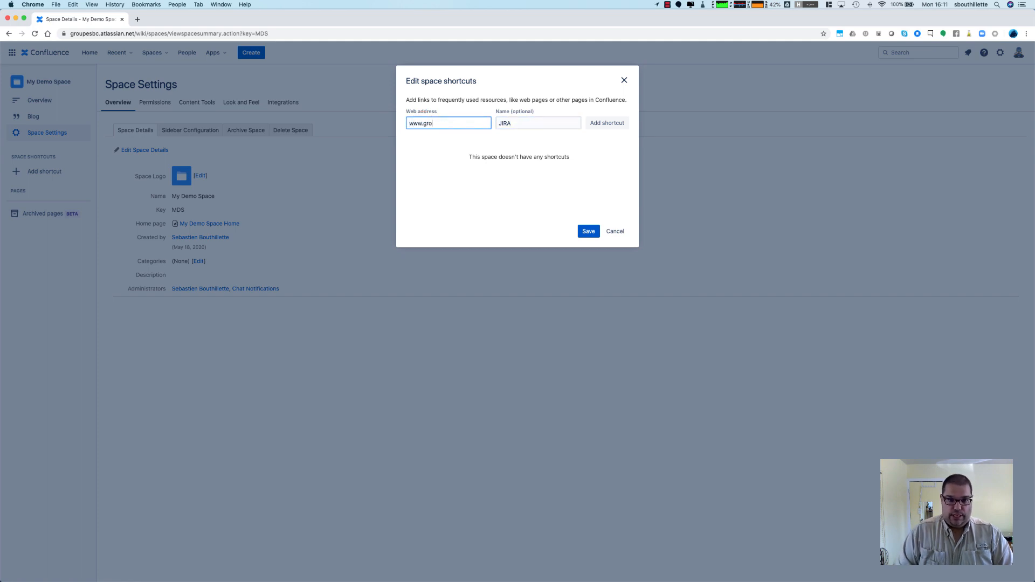
type("upesbc.com")
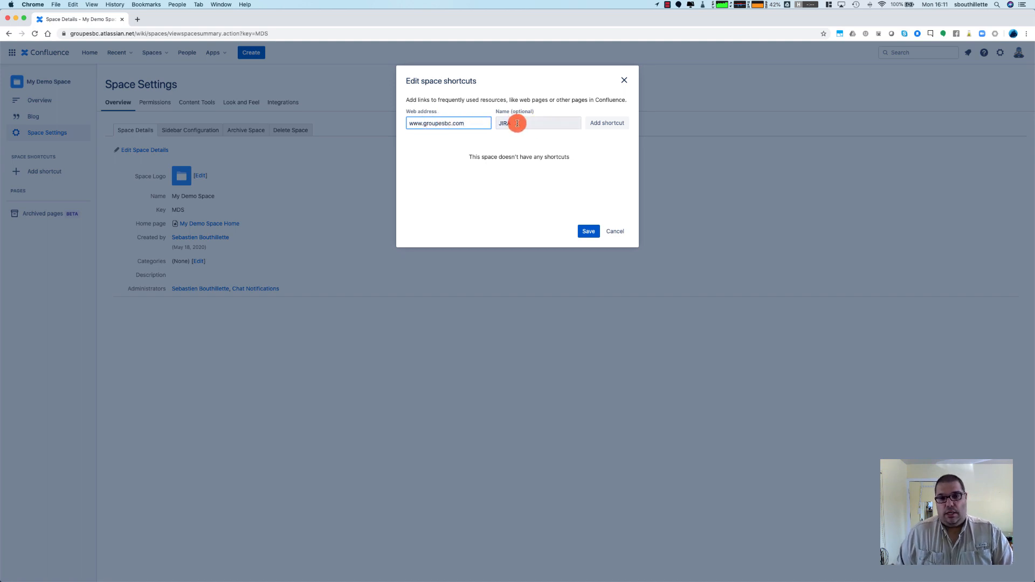
left_click(600, 125)
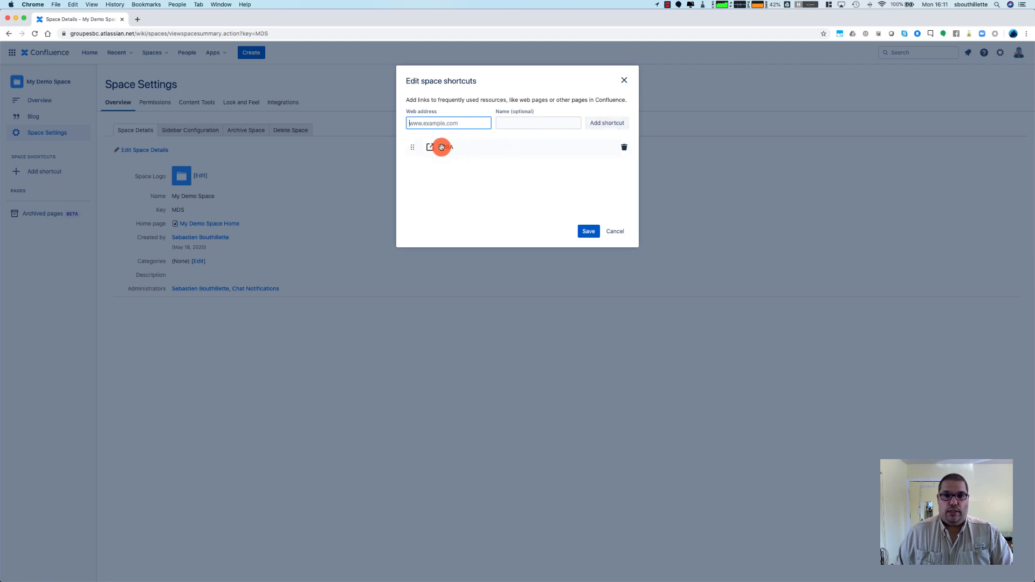
left_click(588, 231)
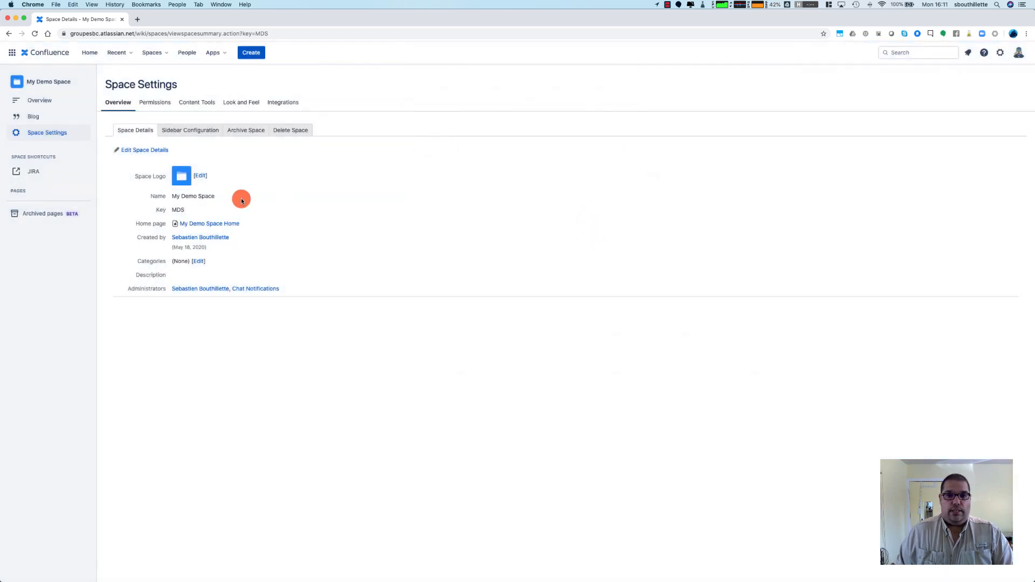
Test the JIRA shortcut by opening its web page, and close that page again
left_click(32, 172)
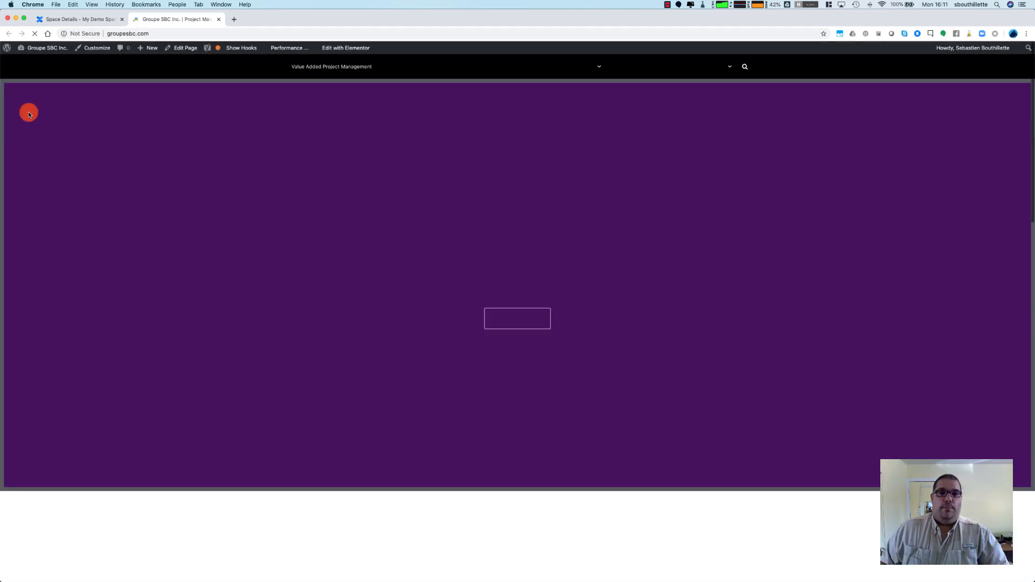
left_click(219, 19)
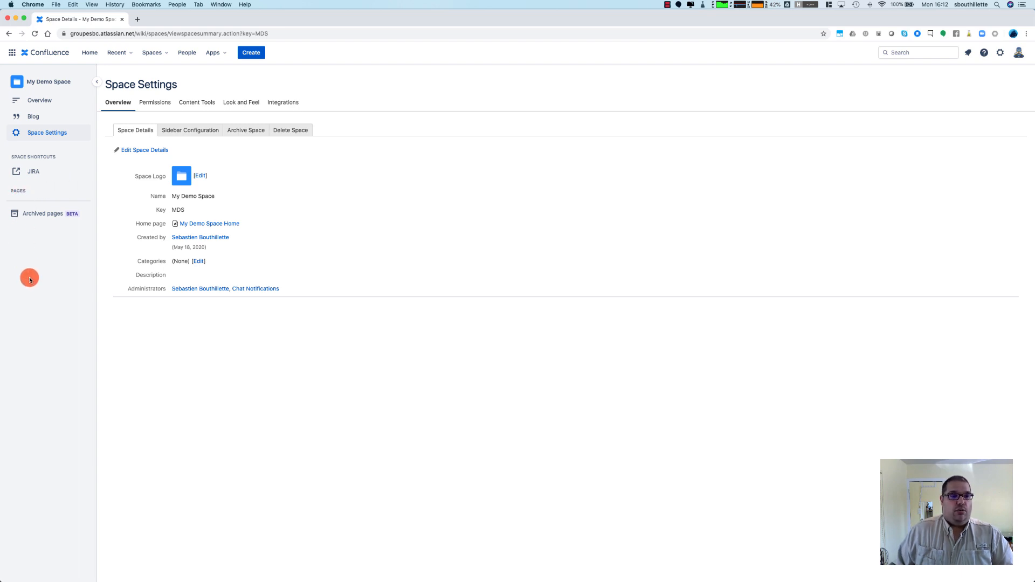
Open the My Demo Space overview page for editing and switch its layout to full width
left_click(42, 105)
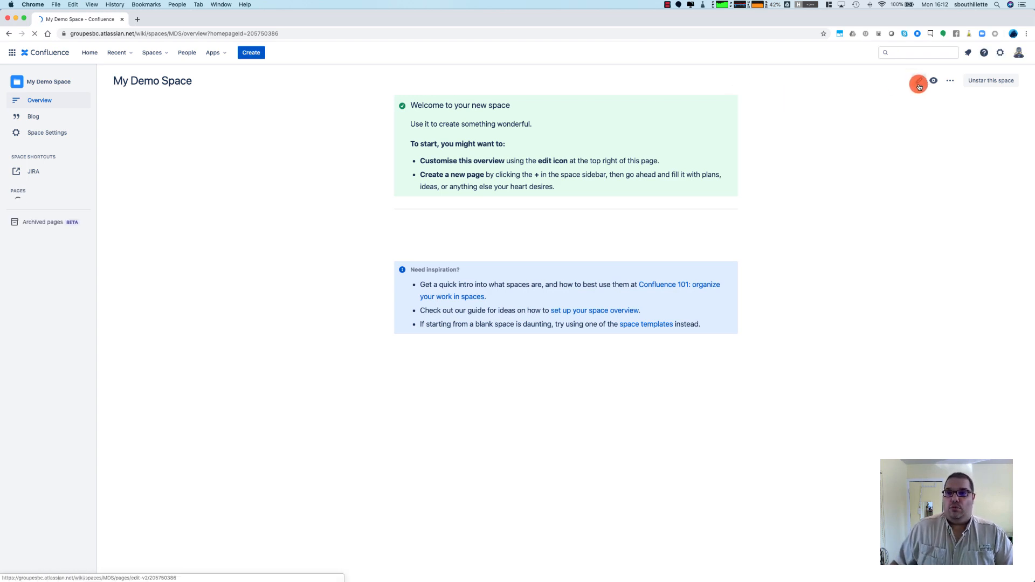
left_click(919, 86)
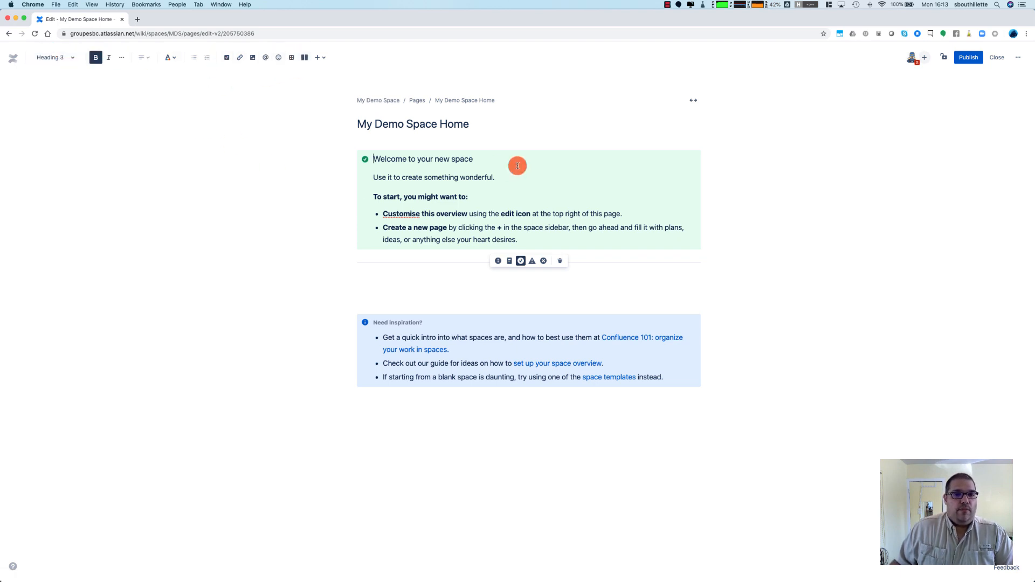
key("Down")
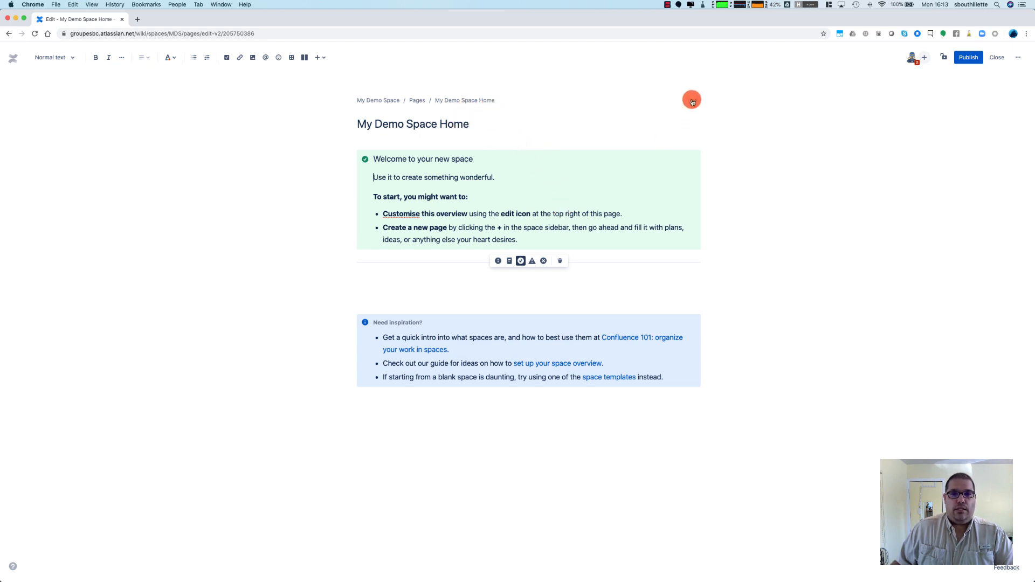
left_click(692, 102)
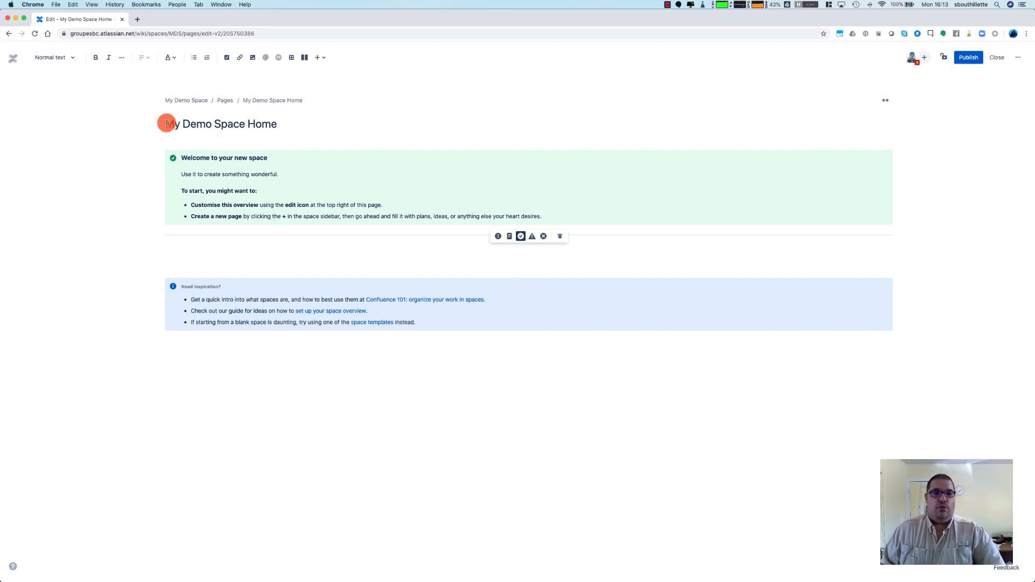
left_click_drag(167, 123, 318, 125)
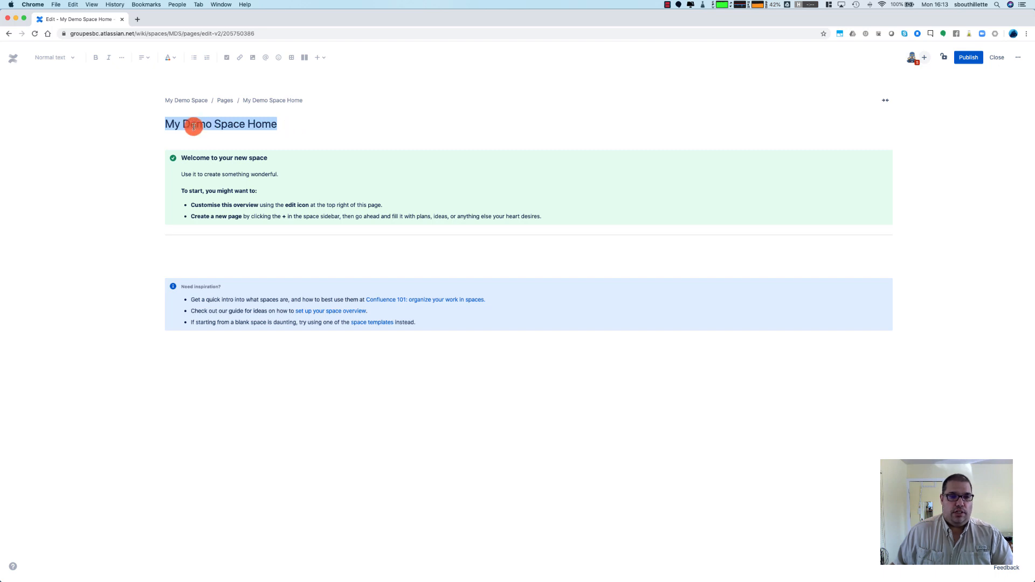
left_click(285, 124)
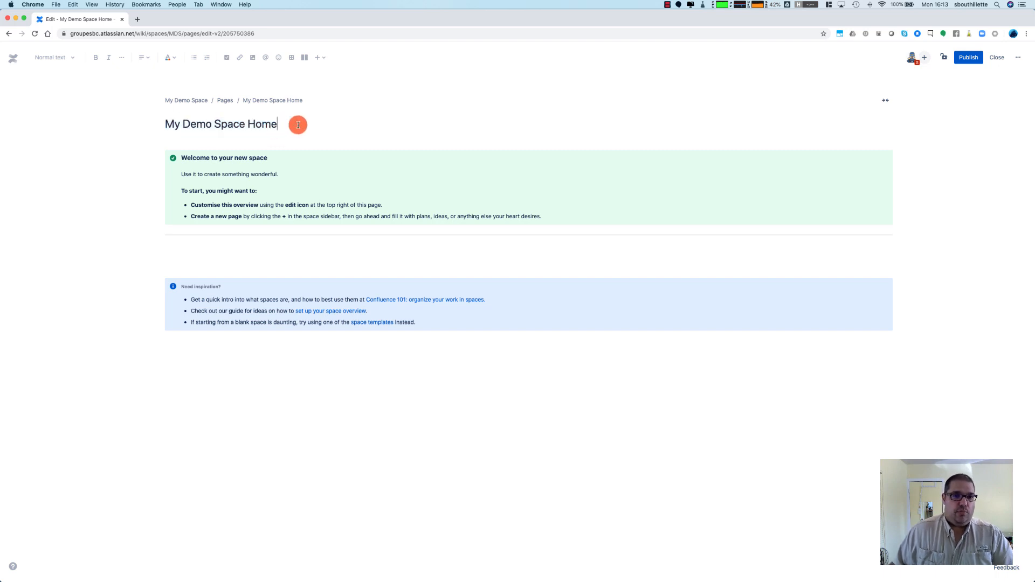
type("- kq")
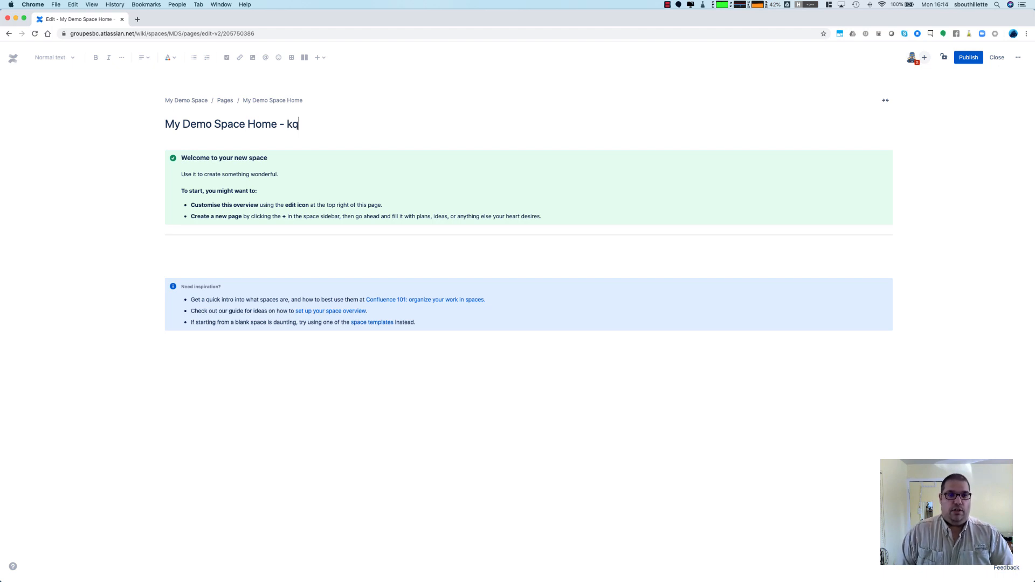
key("BackSpace")
key("BackSpace")
key("BackSpace")
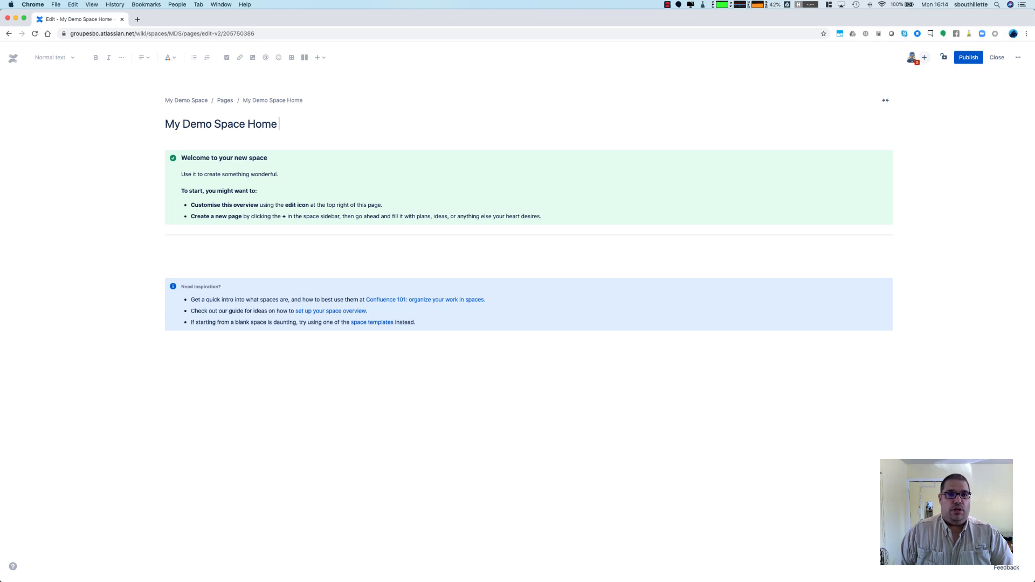
left_click(181, 175)
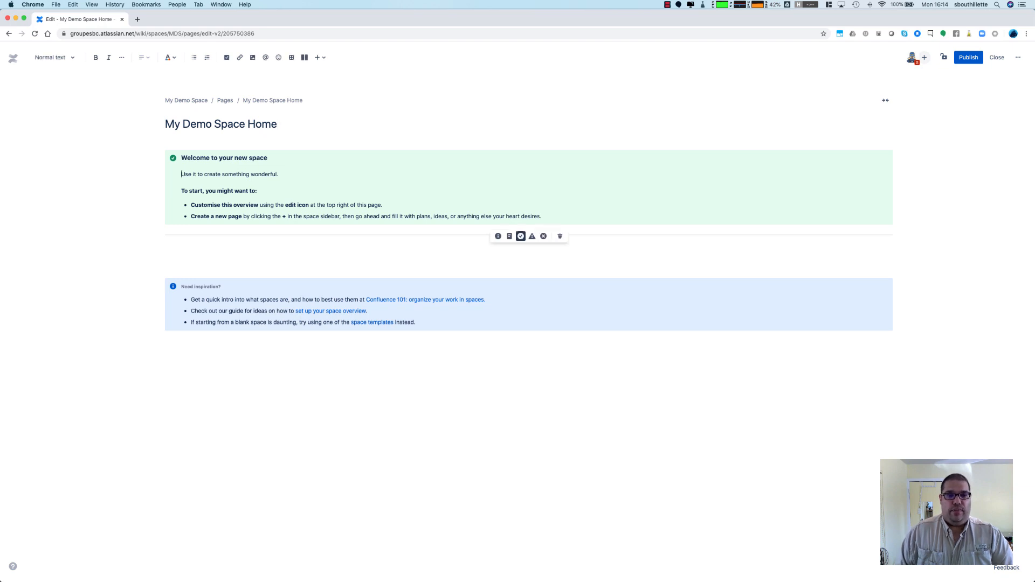
left_click(293, 121)
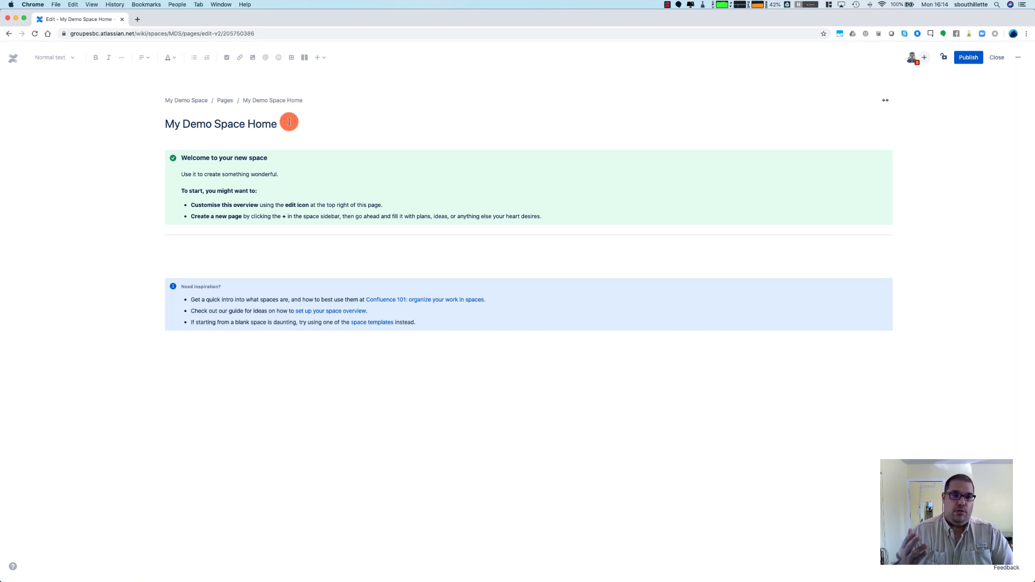
key("Down")
key("Down")
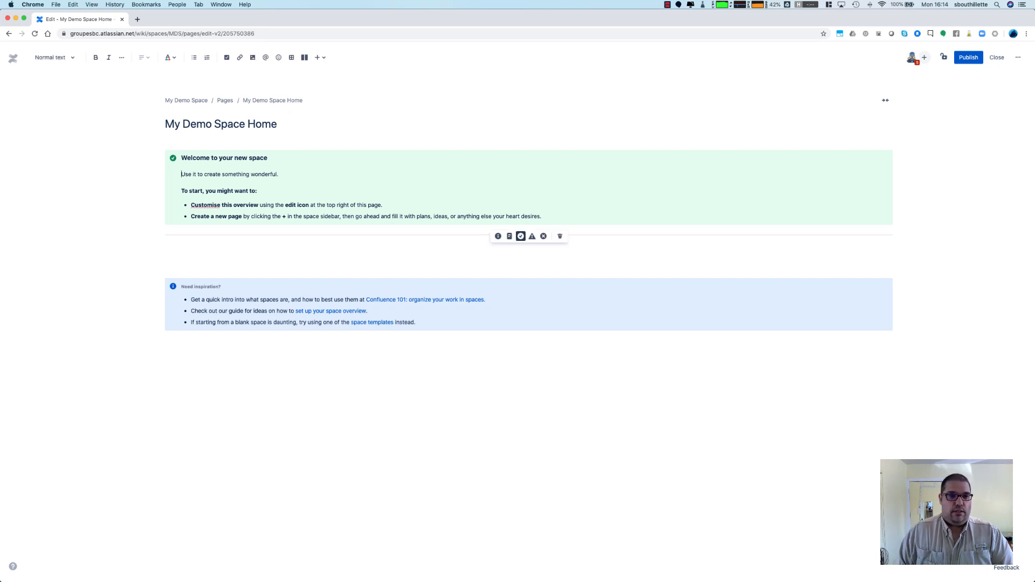
Insert a default table between the page title and the green welcome panel using the /table command
left_click(218, 139)
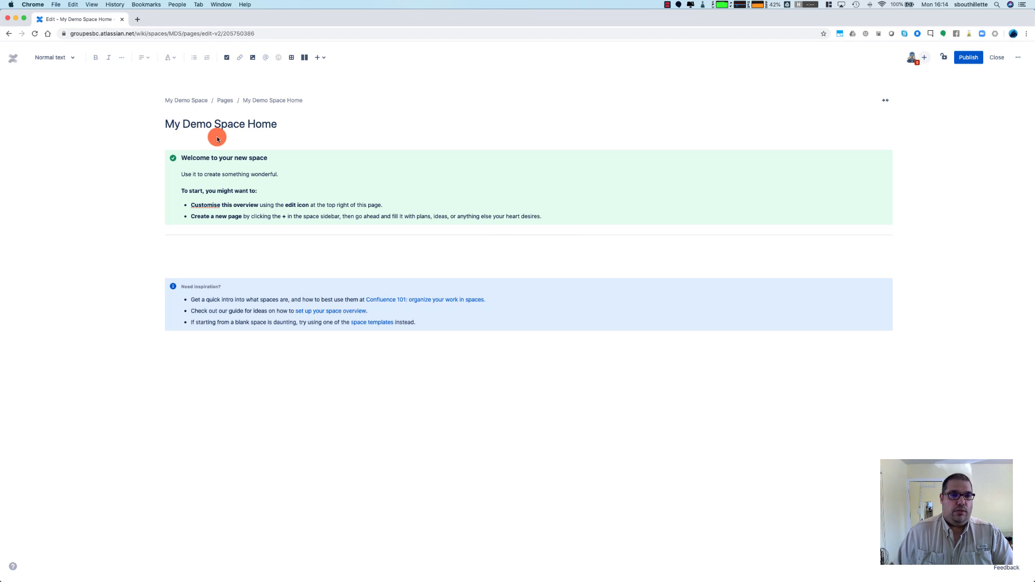
key("Return")
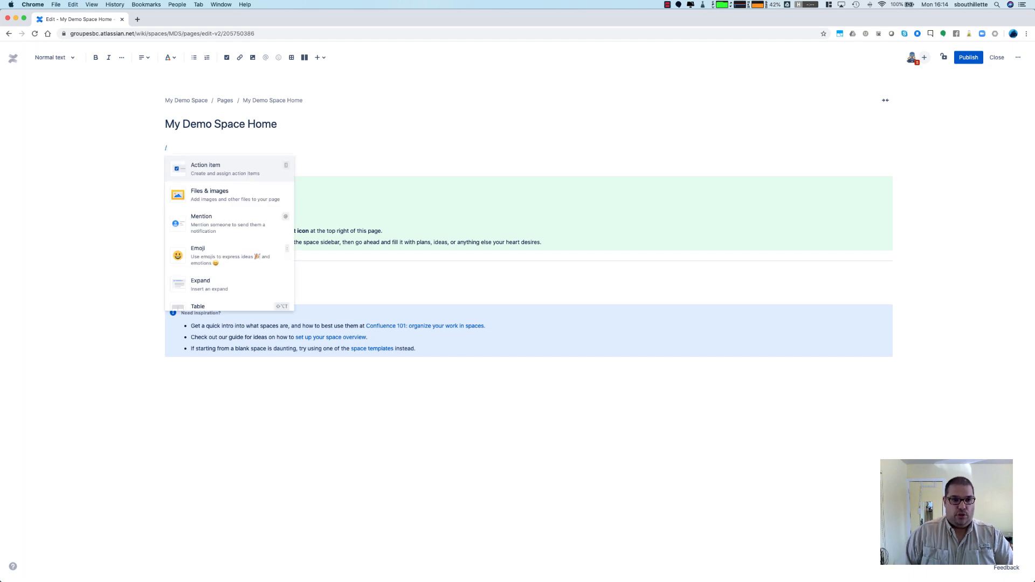
type("able")
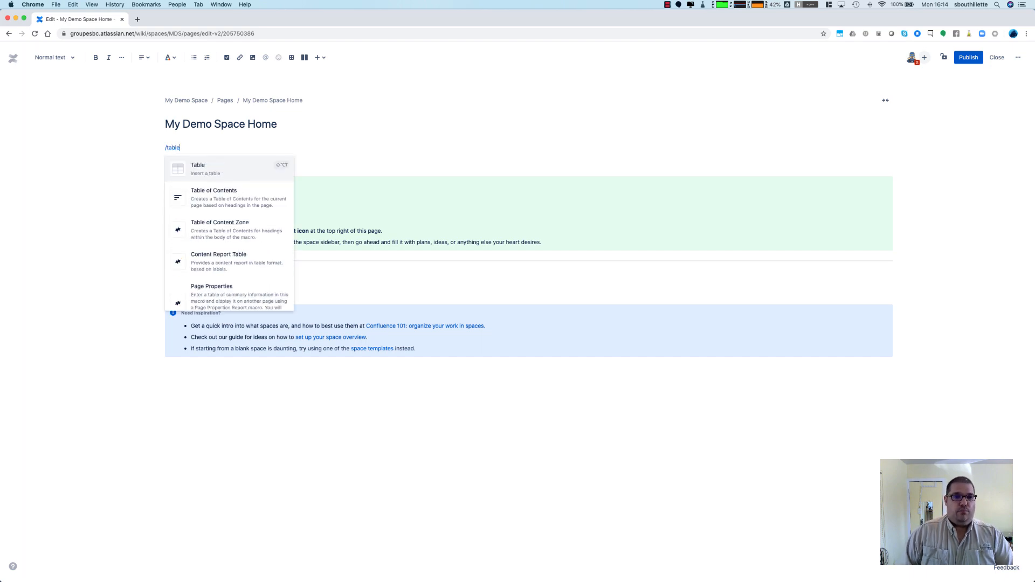
key("Return")
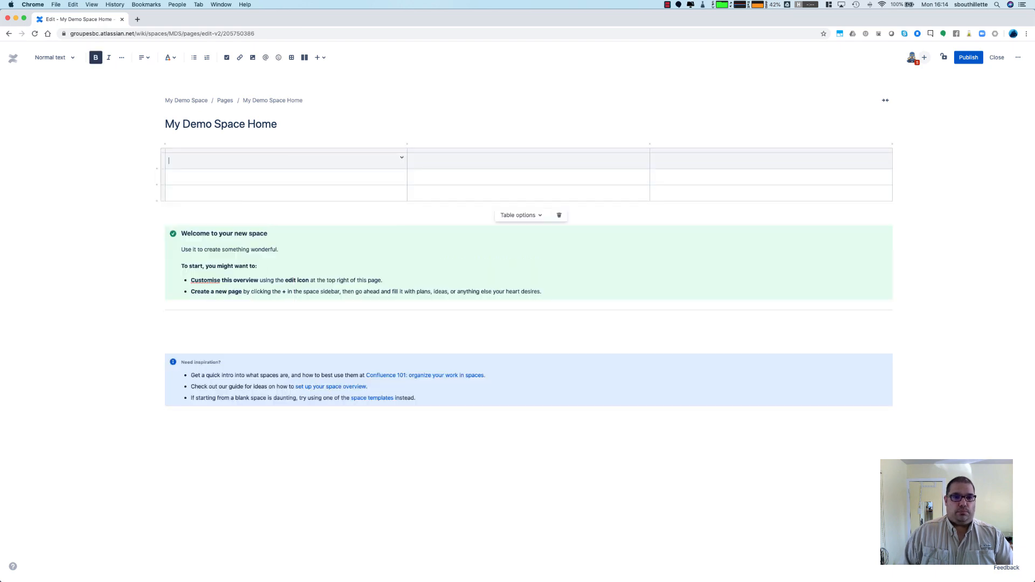
Add an empty line between the page title and the table and bring up the slash-command element list there
left_click(212, 136)
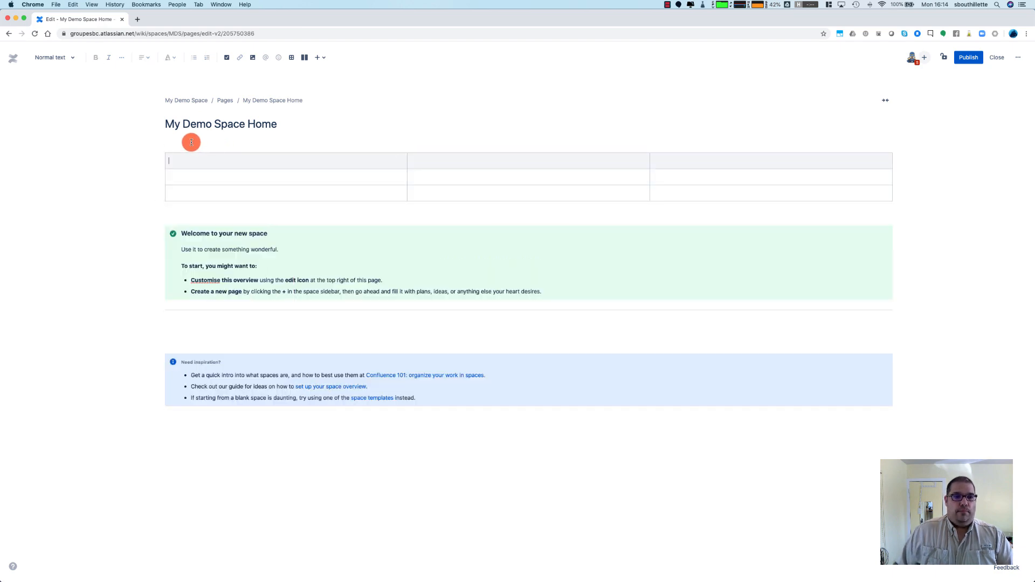
left_click(192, 143)
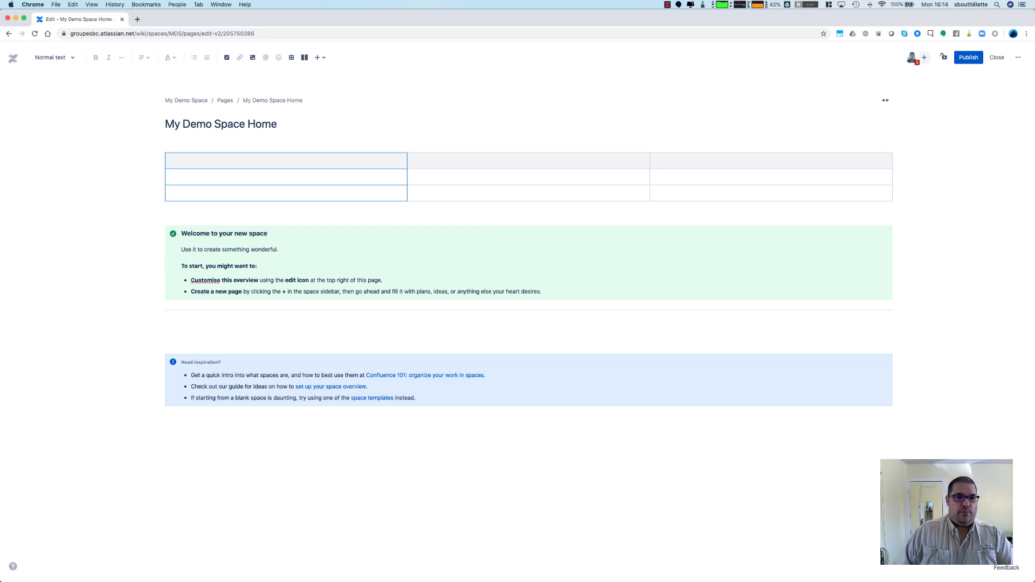
key("Return")
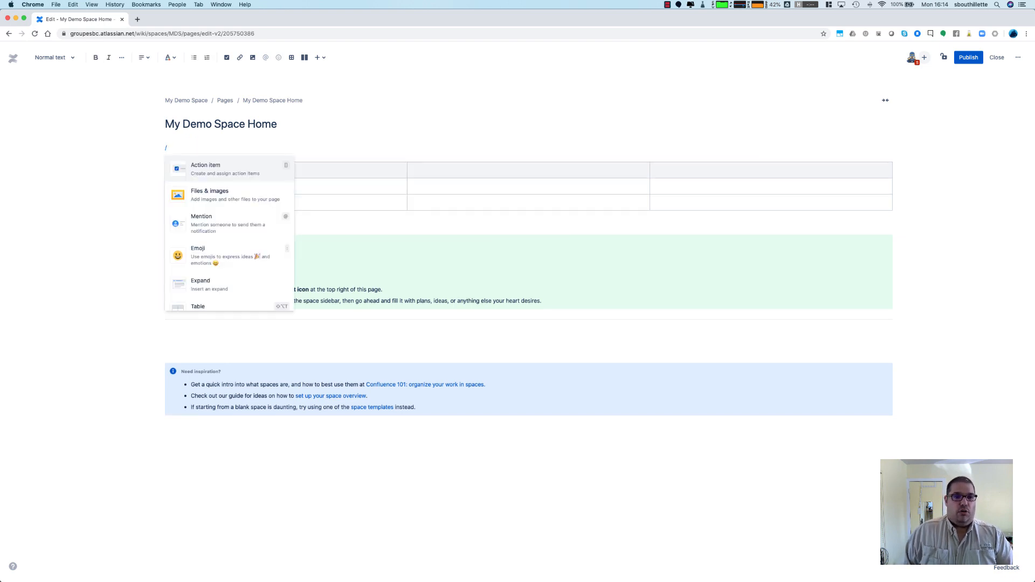
Look through the elements that can be inserted with the slash command, from action items and headings to Jira macros
scroll(214, 223, "down", 3)
scroll(217, 230, "down", 3)
scroll(217, 230, "up", 4)
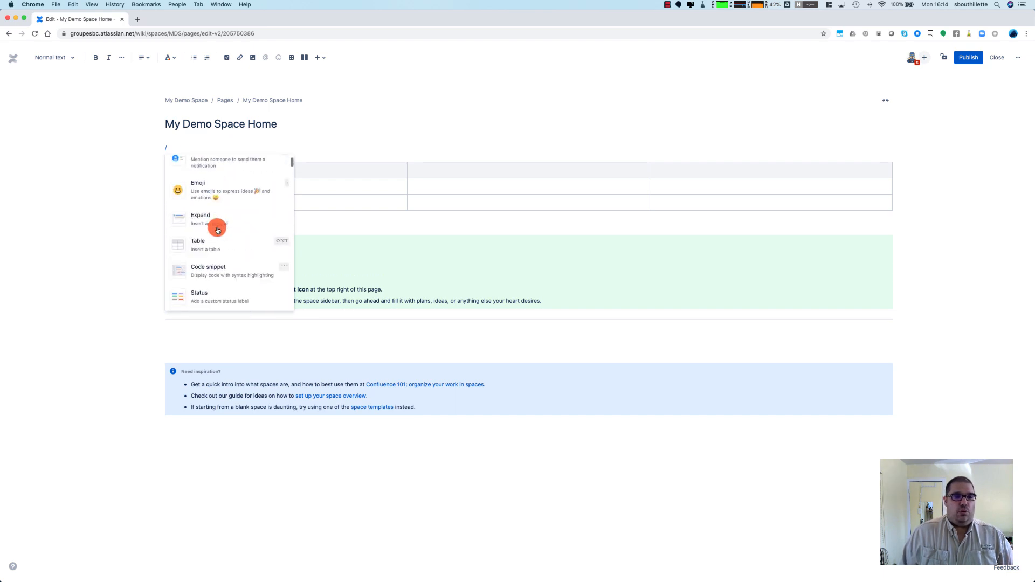
scroll(217, 230, "down", 4)
scroll(217, 231, "down", 4)
scroll(217, 231, "down", 4)
scroll(217, 230, "down", 1)
scroll(217, 230, "down", 1)
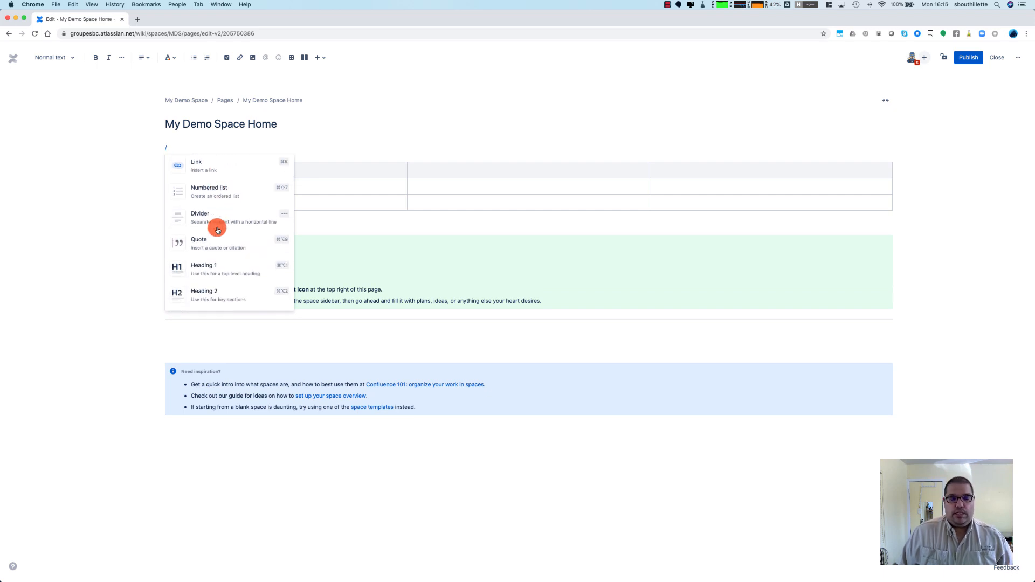
scroll(218, 230, "down", 2)
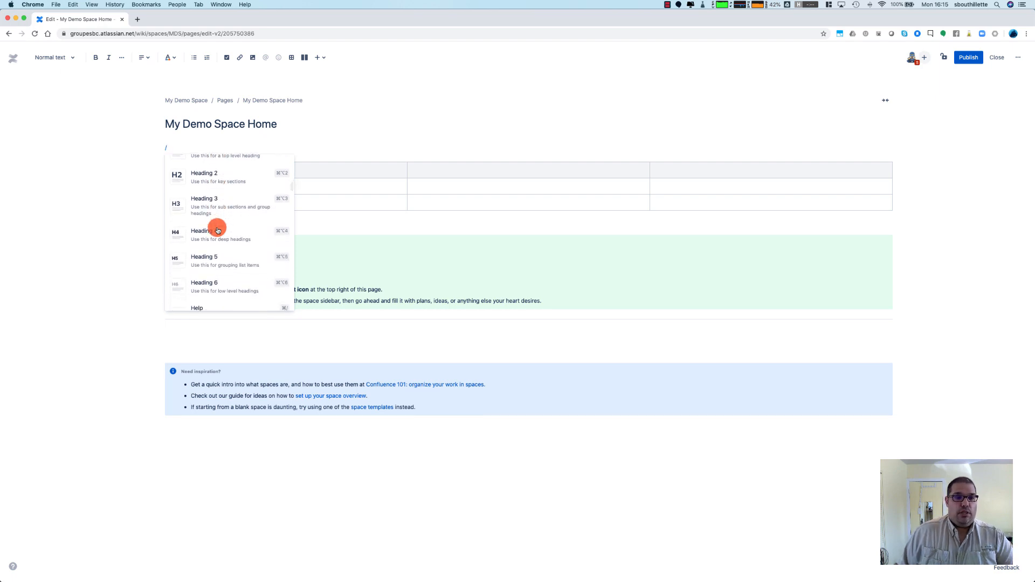
scroll(217, 230, "down", 3)
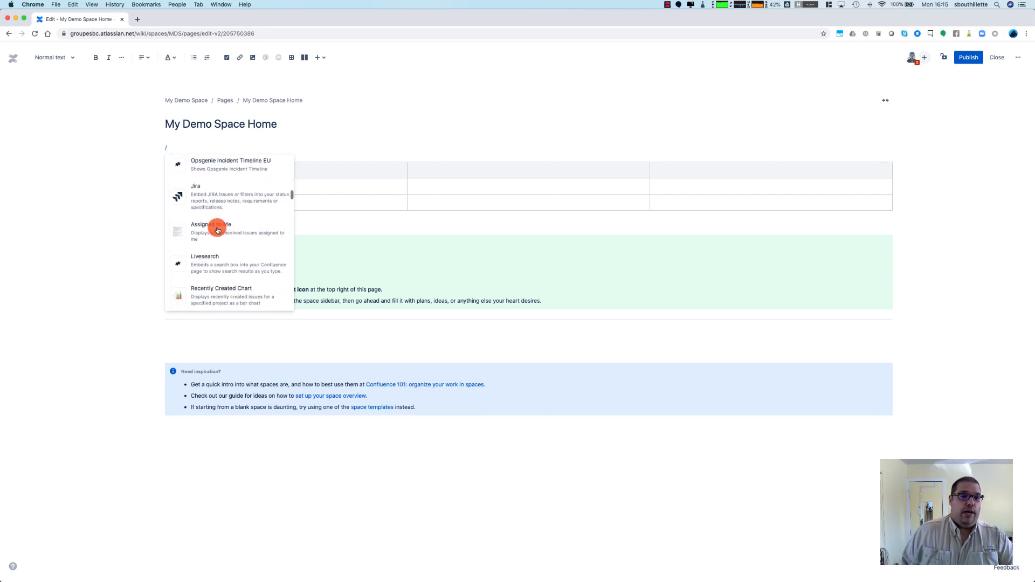
scroll(217, 231, "up", 10)
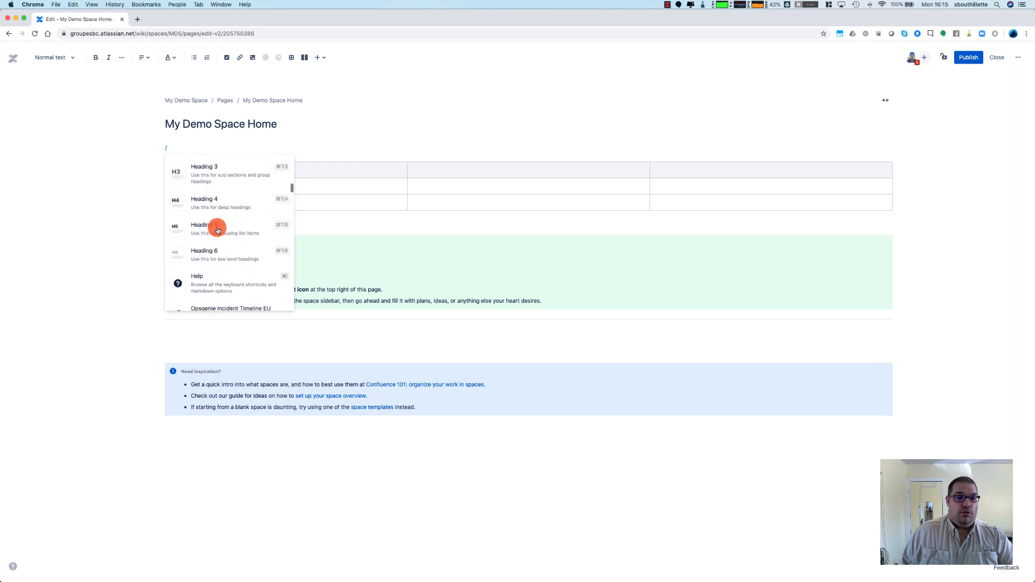
scroll(217, 231, "up", 1)
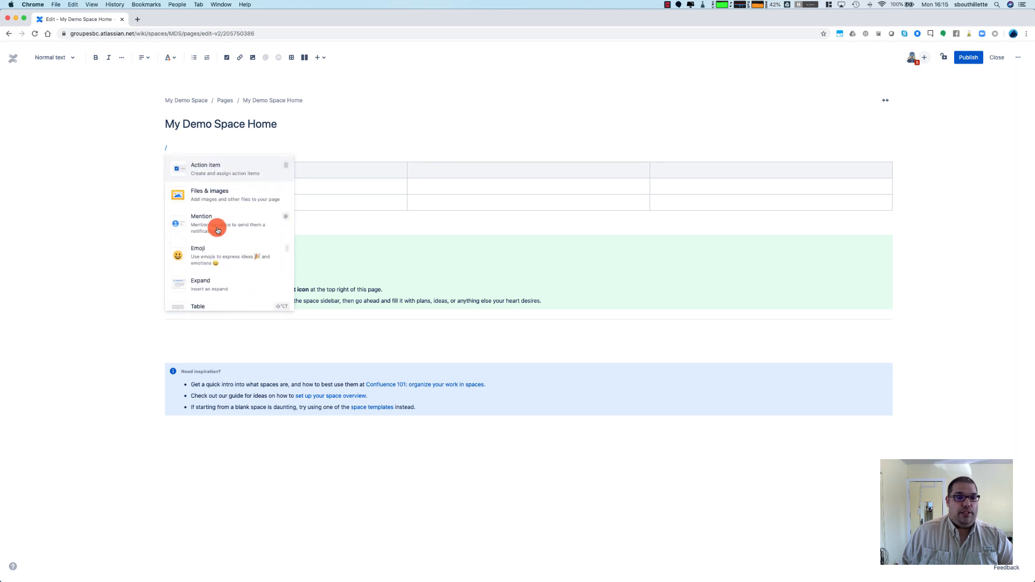
scroll(218, 209, "down", 2)
scroll(218, 210, "down", 3)
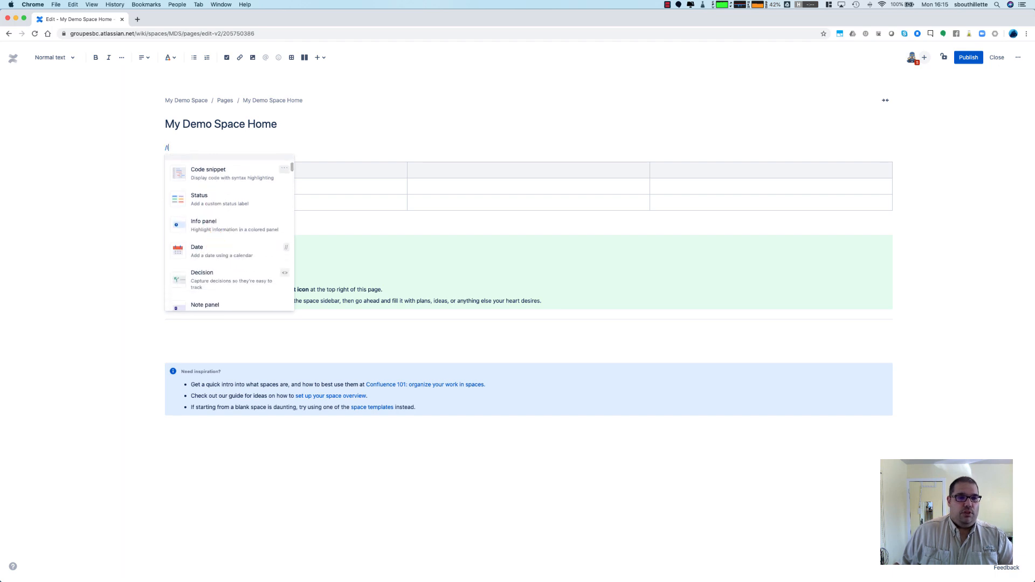
Insert a Layouts section above the table and set it to three equal columns
type("lauout")
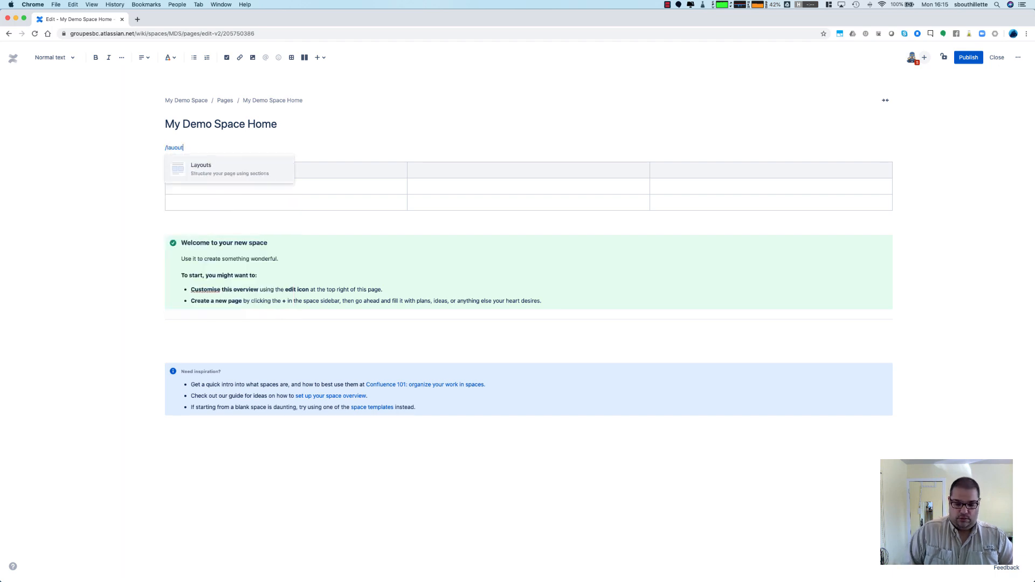
left_click(209, 171)
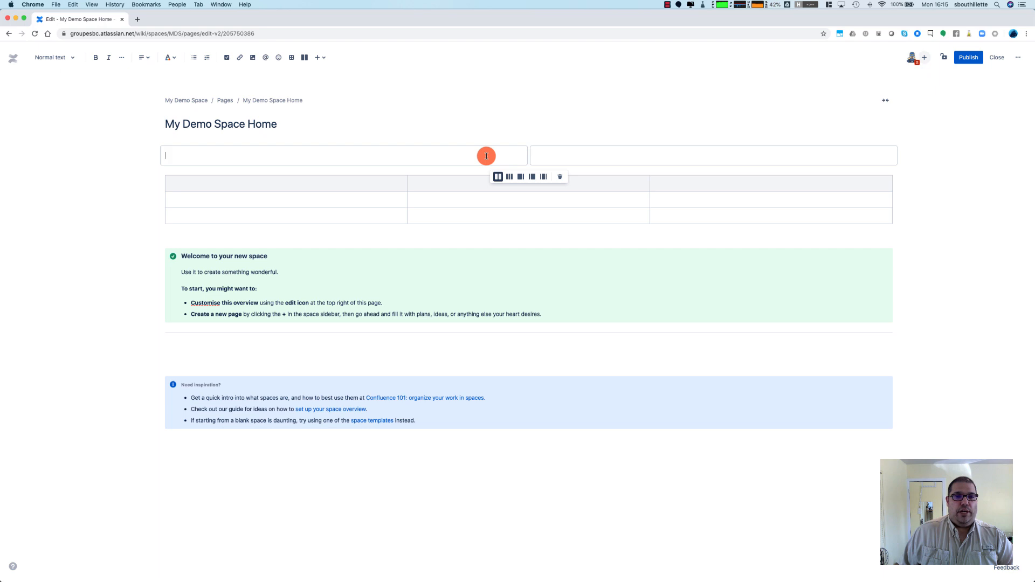
left_click(509, 178)
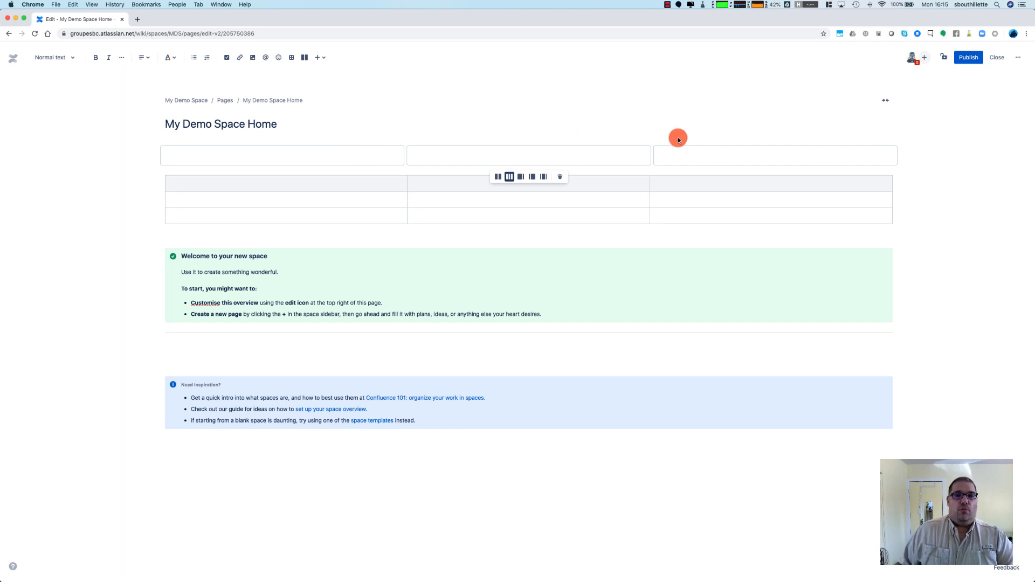
Enter the title "Overall Progress" in the first layout column, with an empty line beneath it
type("o")
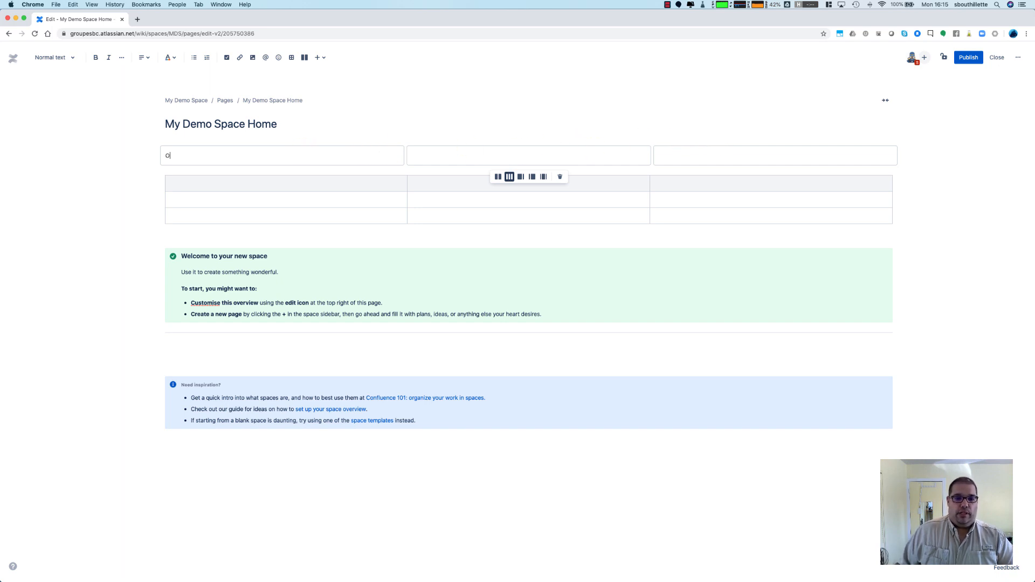
type("Overall Progress")
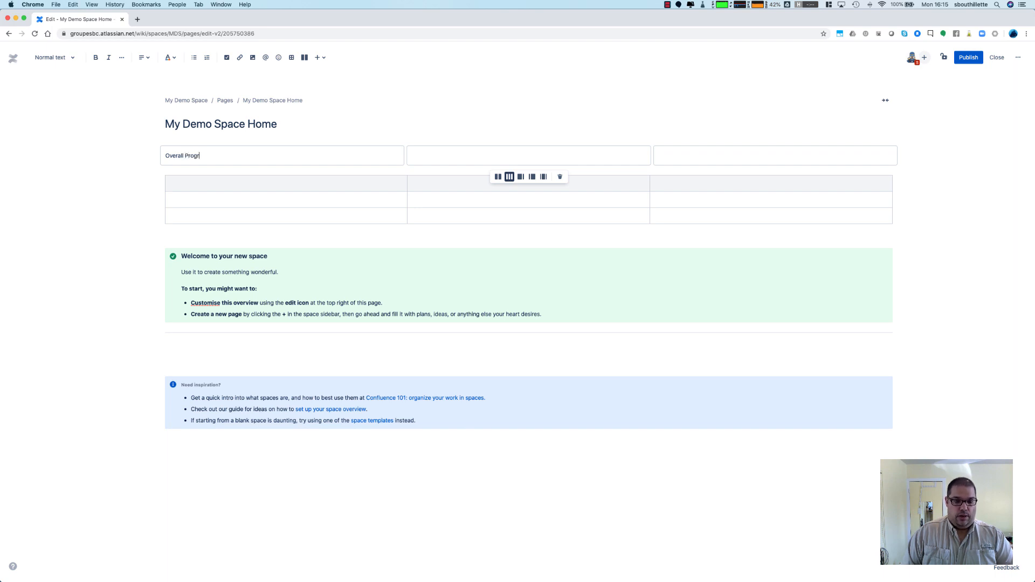
key("Return")
key("Return")
key("BackSpace")
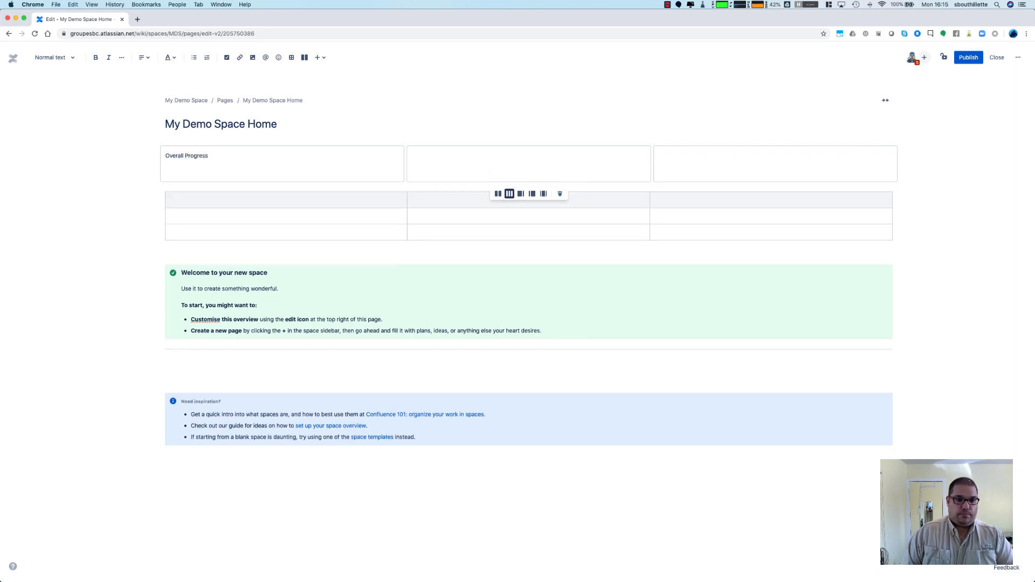
Make the "Overall Progress" title bold and format it as Heading 2
key("shift+super+Right")
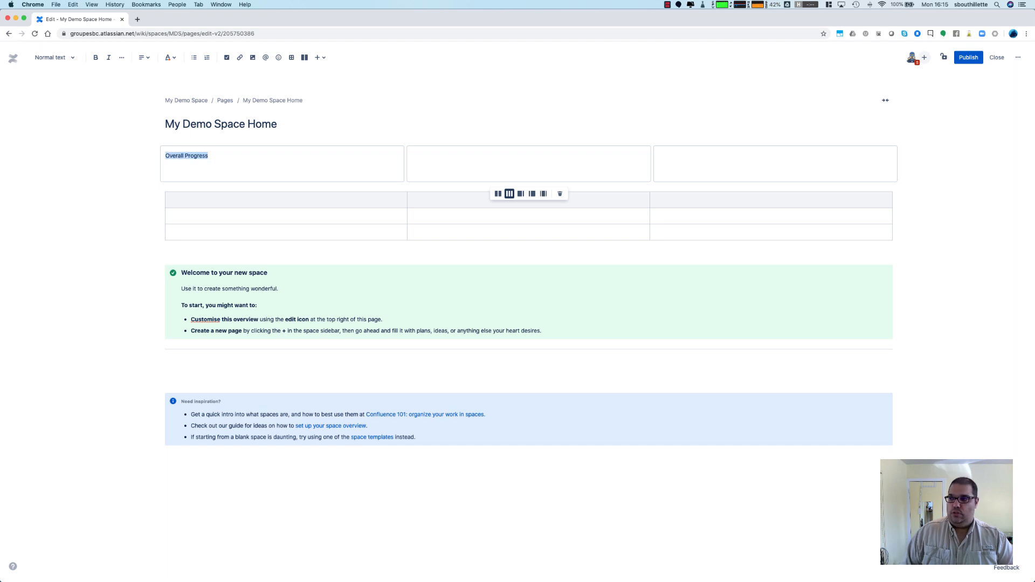
key("super+b")
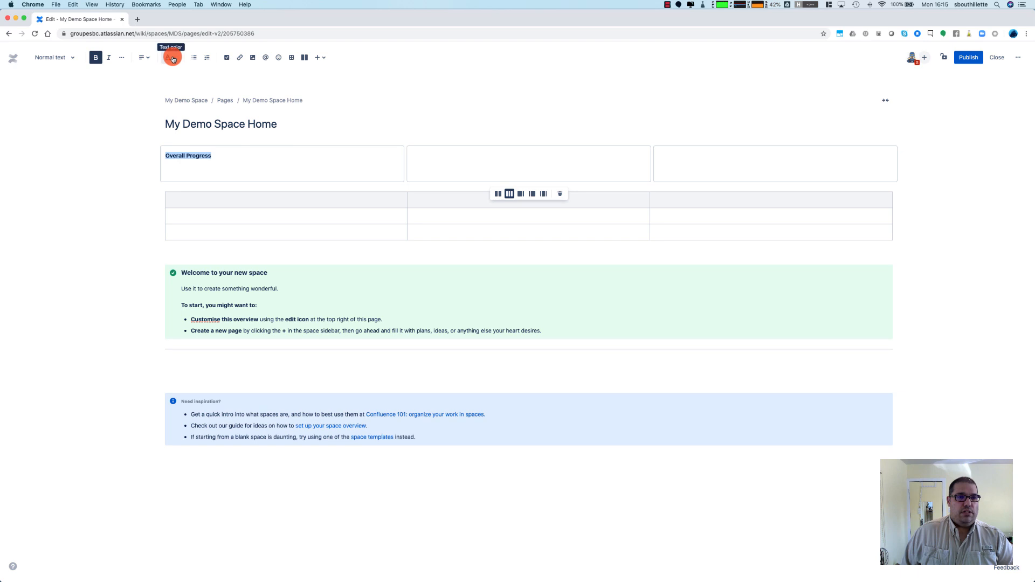
left_click(69, 59)
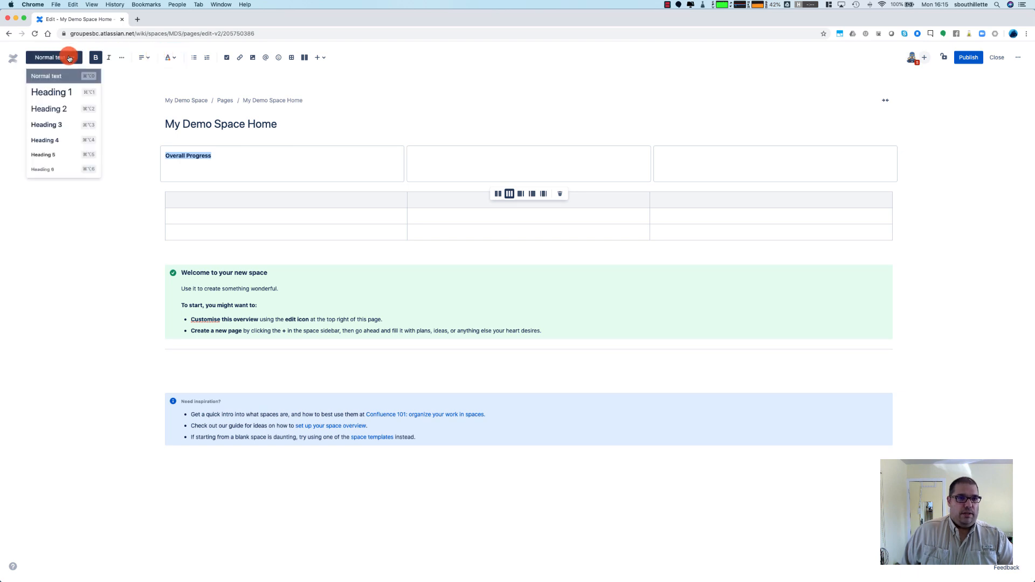
left_click(59, 110)
Insert a default table under the "Overall Progress" heading using the /table command
left_click(180, 172)
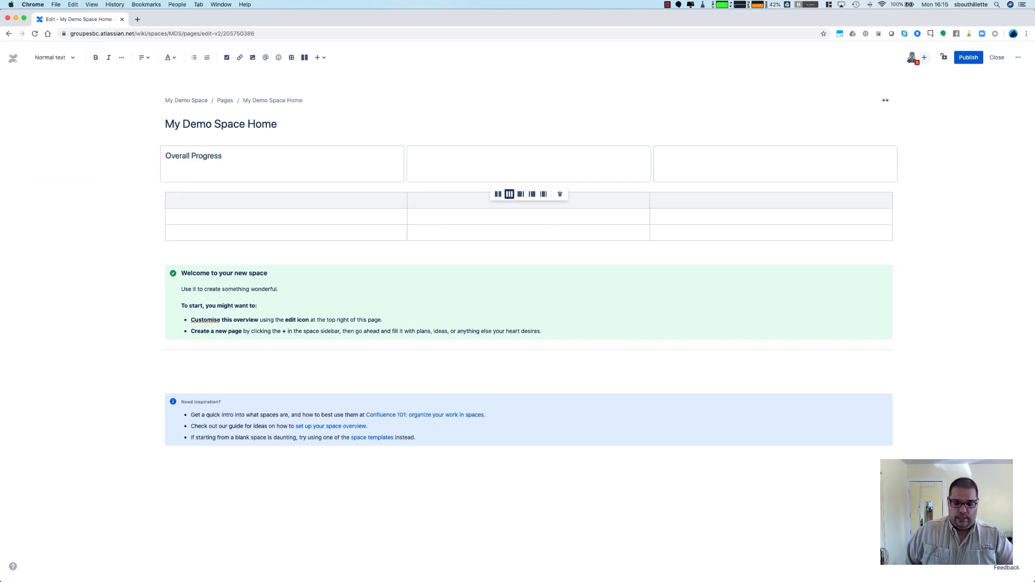
type("/table")
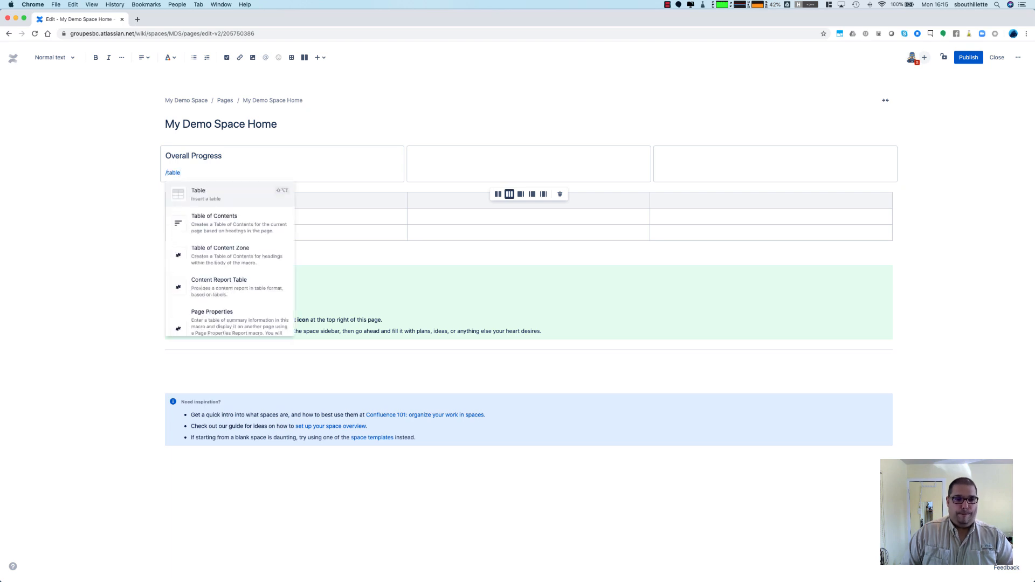
key("Return")
left_click(190, 173)
Try out adding a column to the Overall Progress table, and delete columns until the table has only two
left_click(318, 167)
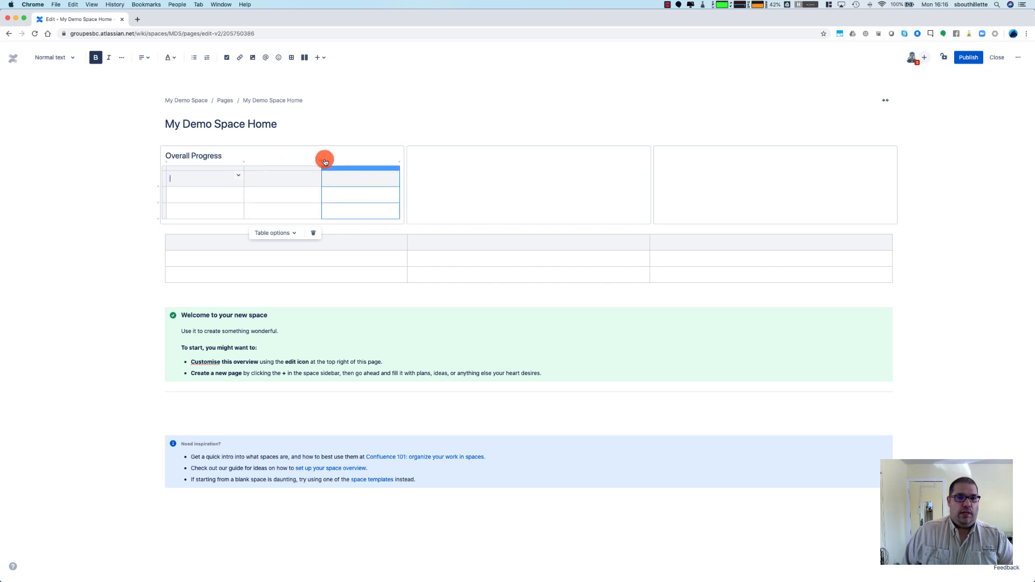
left_click(322, 160)
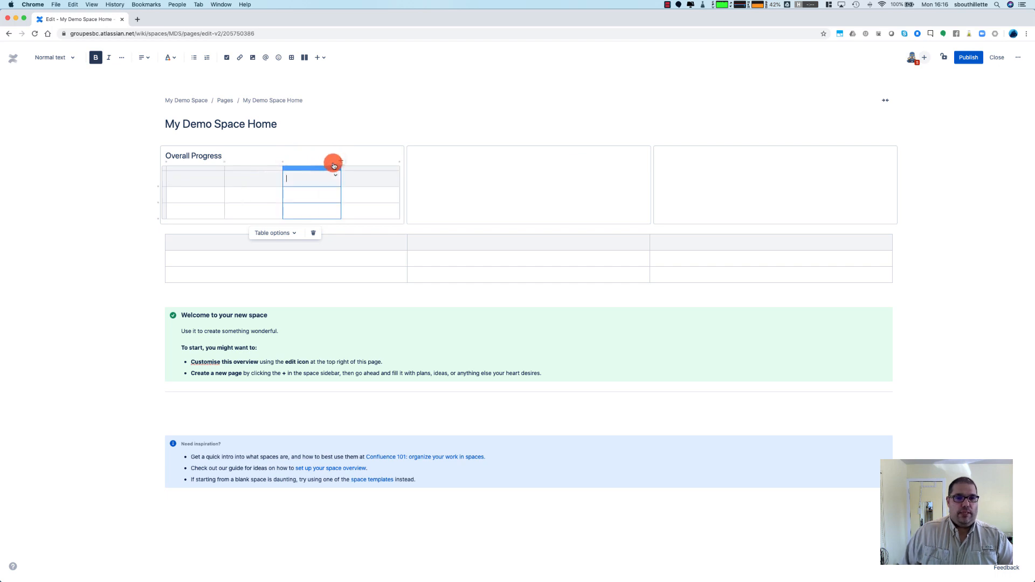
left_click(319, 168)
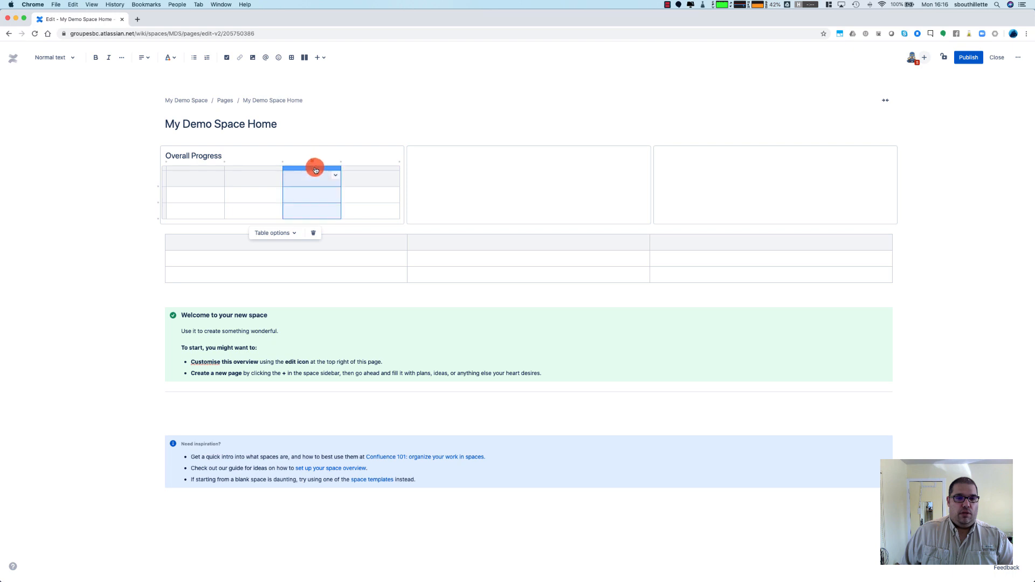
left_click(365, 169)
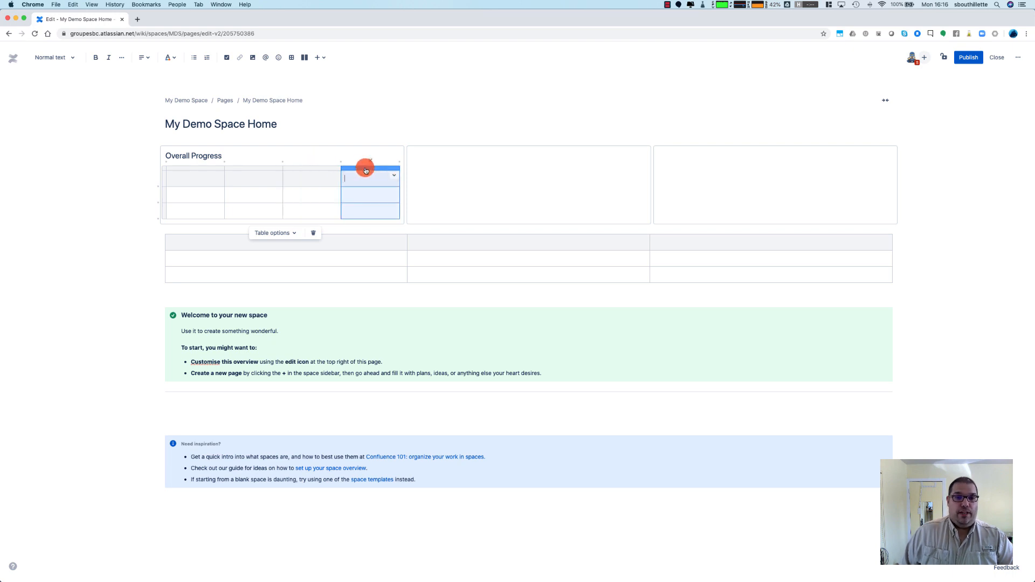
left_click(370, 162)
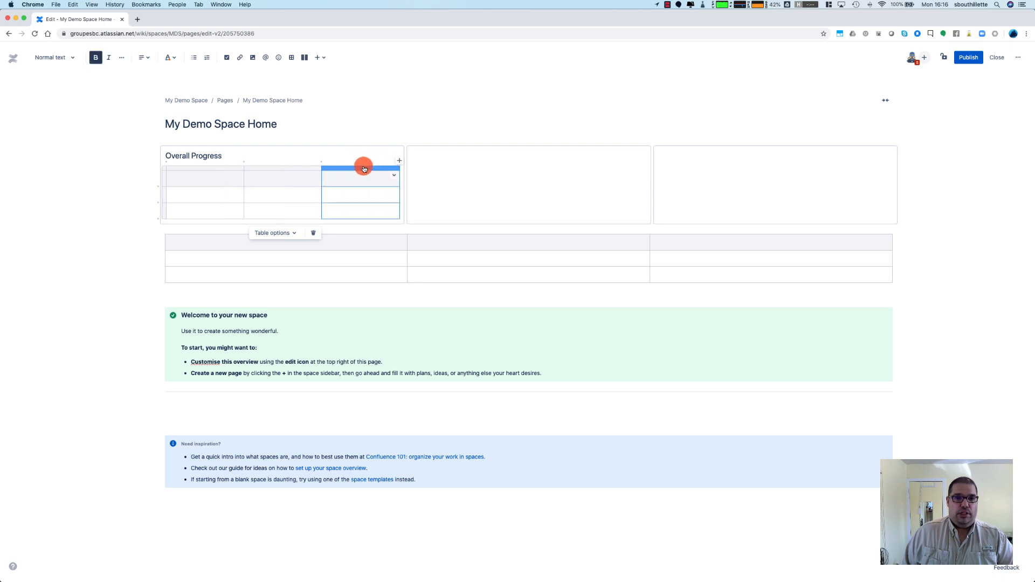
left_click(363, 157)
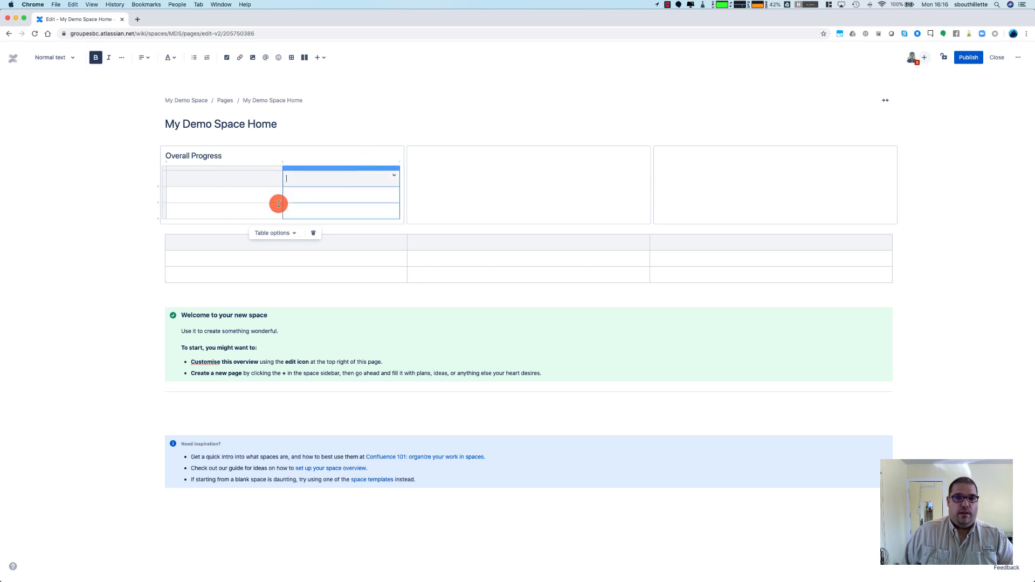
Turn on the header column and turn off the header row of the Overall Progress table
left_click(292, 233)
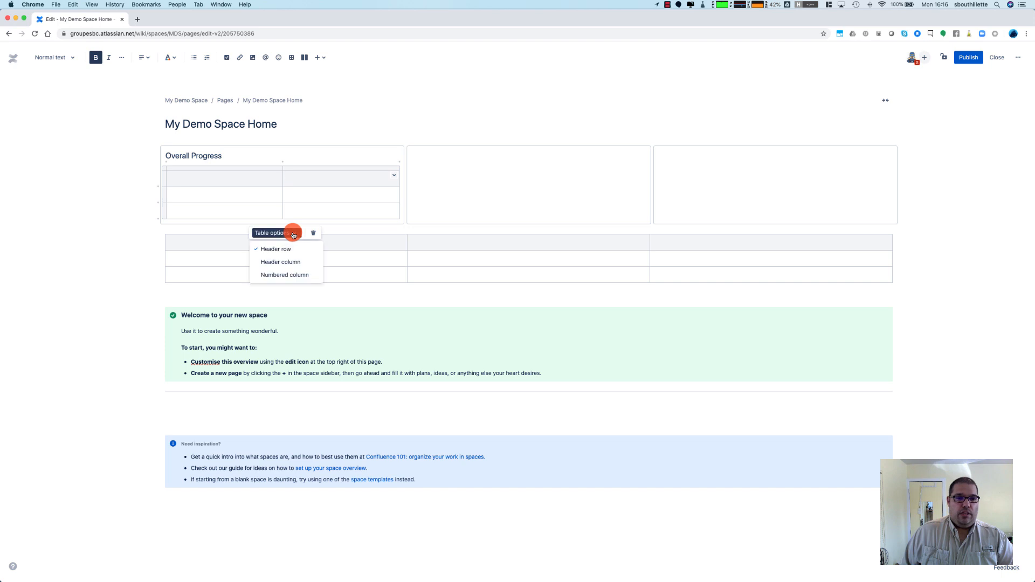
left_click(277, 262)
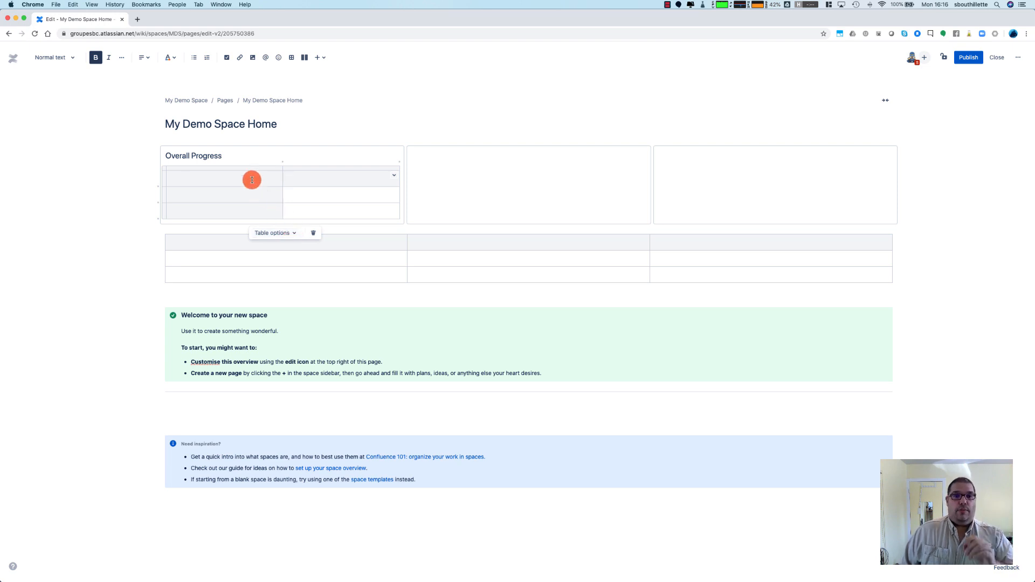
left_click(291, 233)
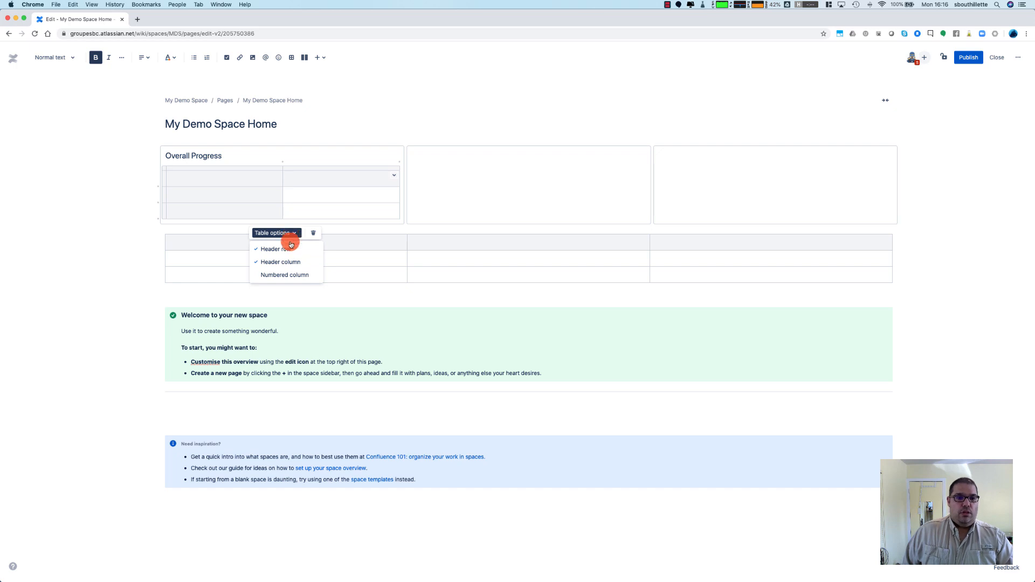
left_click(289, 250)
Label the first two rows of the Overall Progress table "Approved Budget" and "Actual (Incurred)", correcting the spelling of "Budget"
left_click(264, 178)
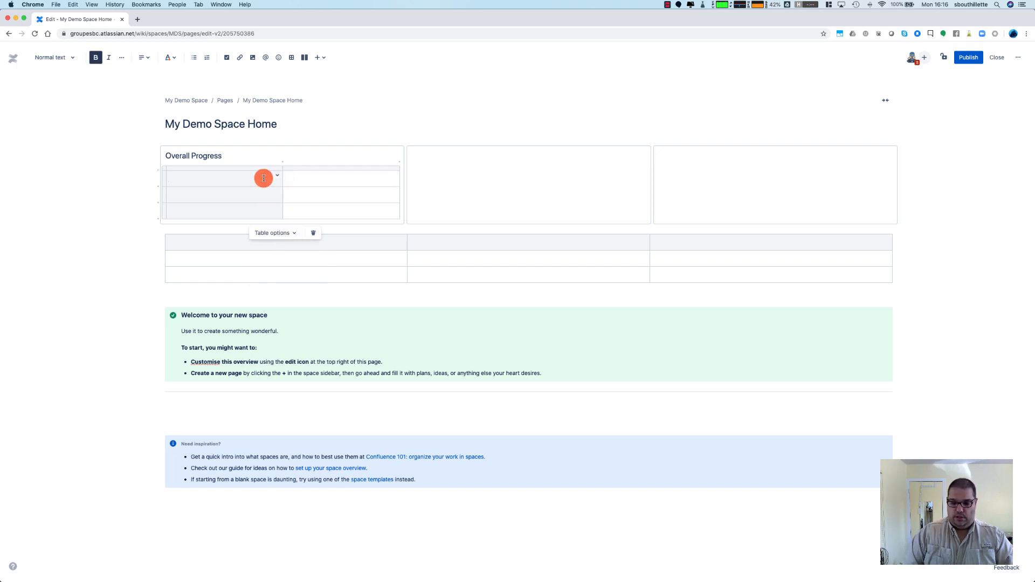
type("Pa")
key("BackSpace")
key("BackSpace")
type("Approved")
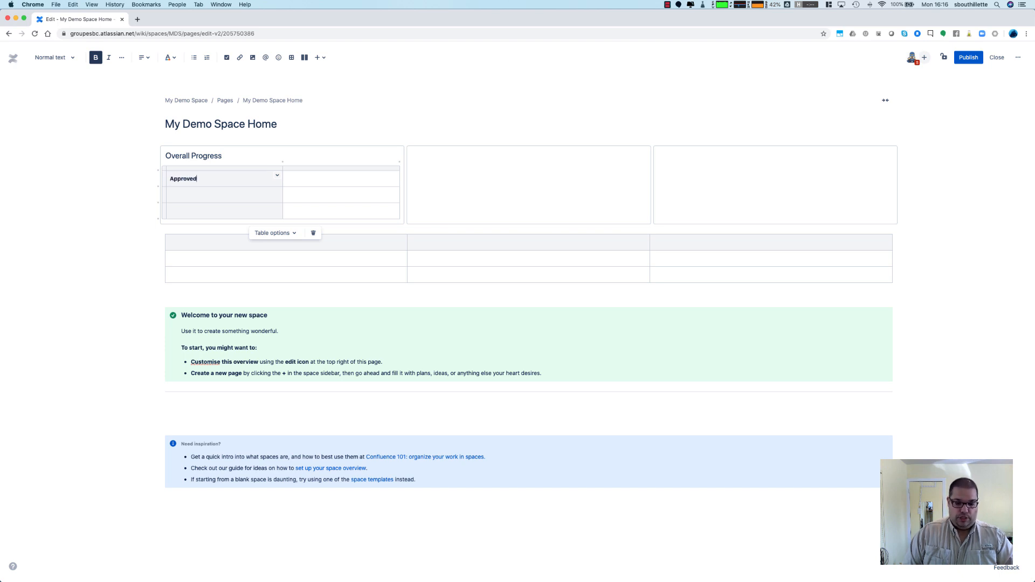
type(" Bugdet")
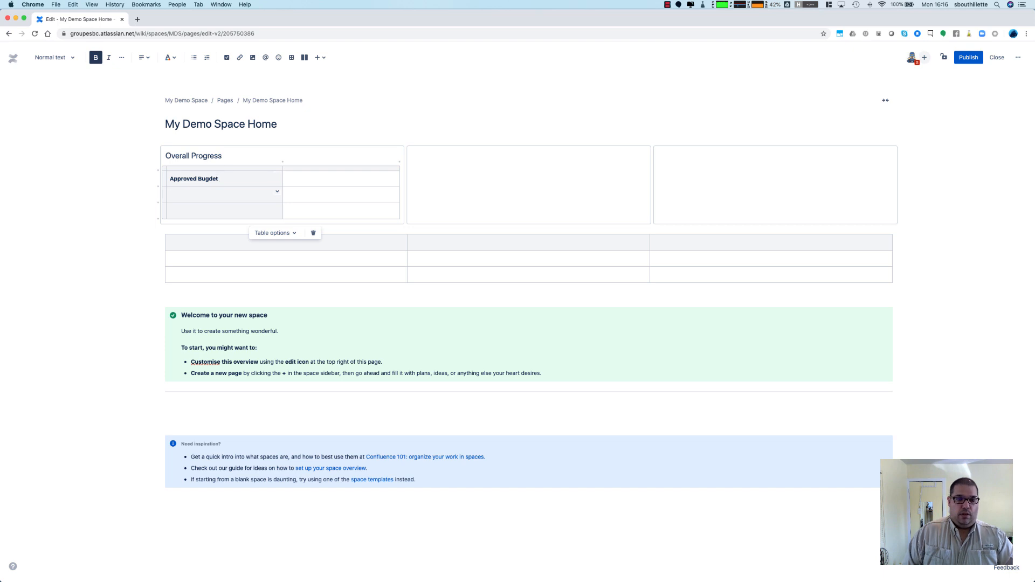
type("Actual (Incurred)")
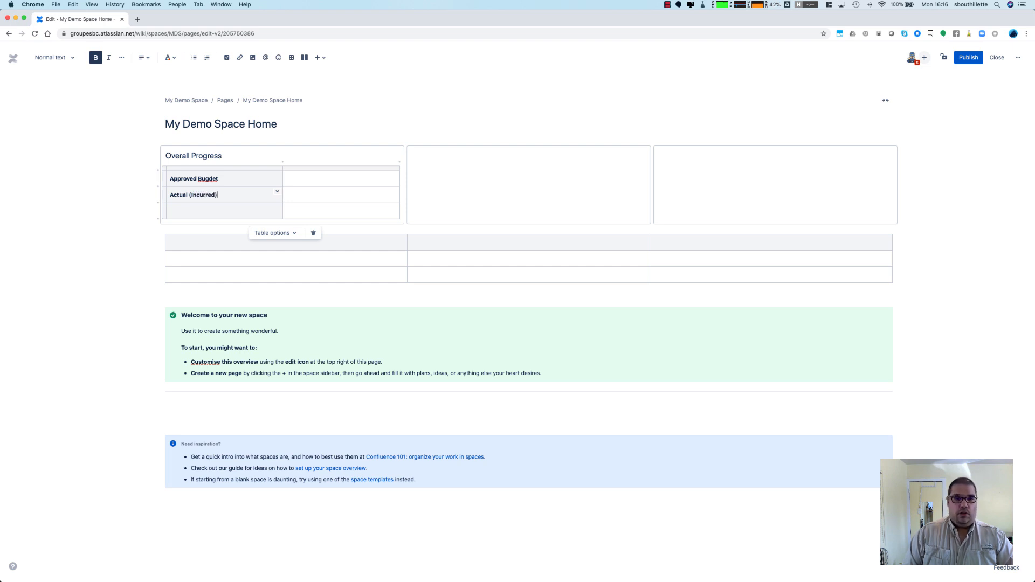
left_click(229, 212)
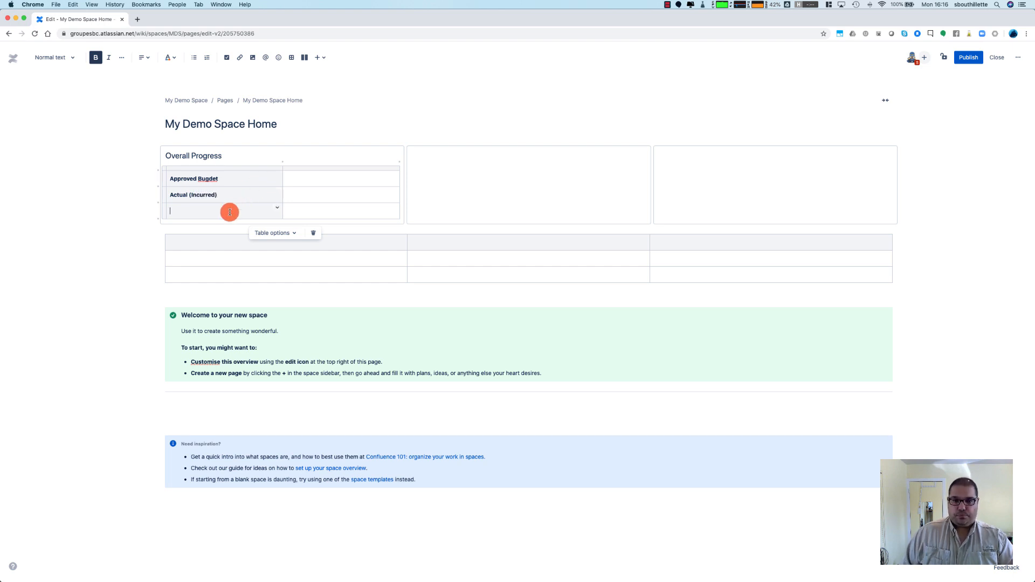
left_click(206, 180)
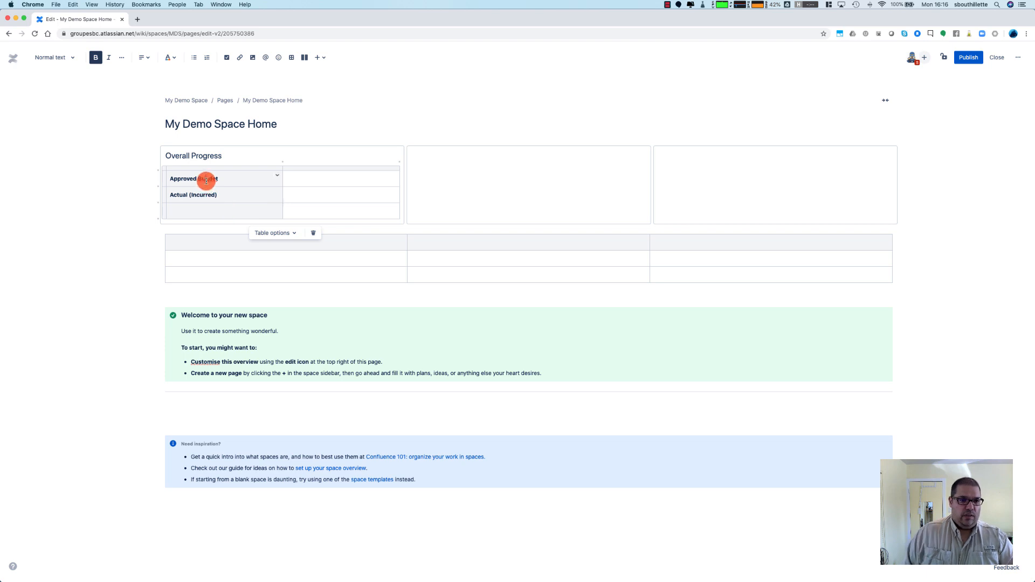
right_click(206, 180)
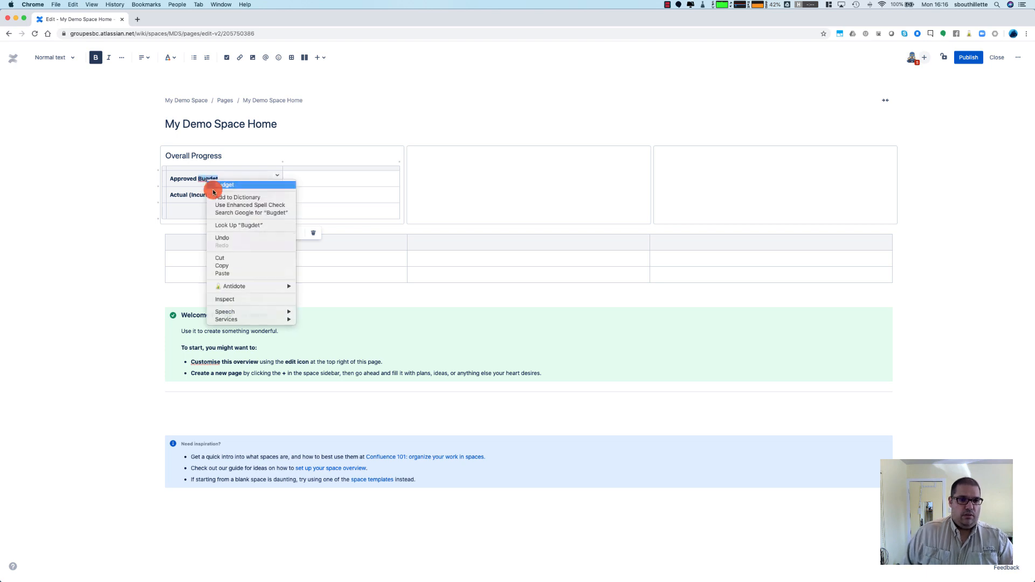
left_click(210, 183)
Label the third row of the Overall Progress table "Progress ($)" in its header column
left_click(206, 212)
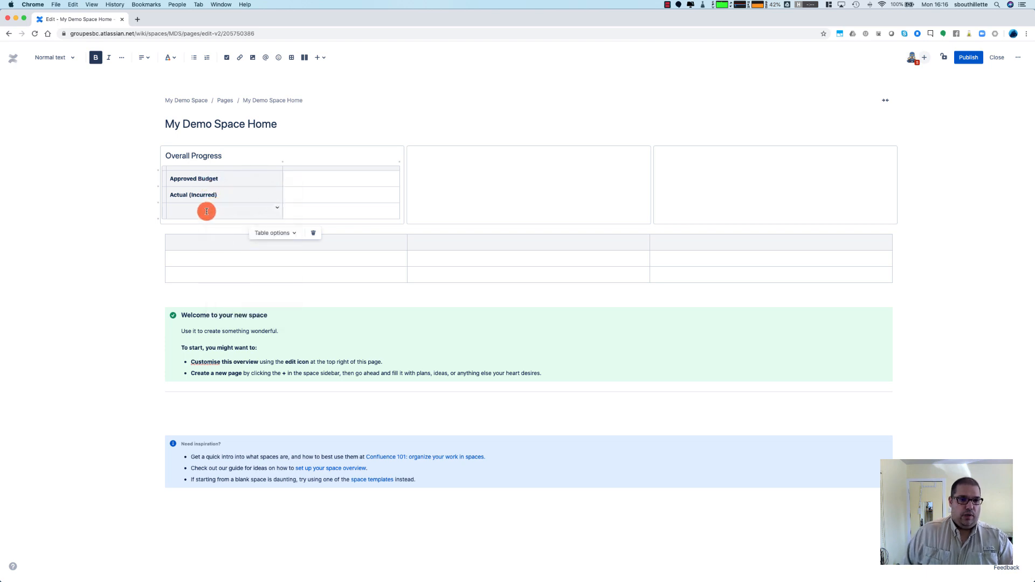
type("Progres")
type("s (%")
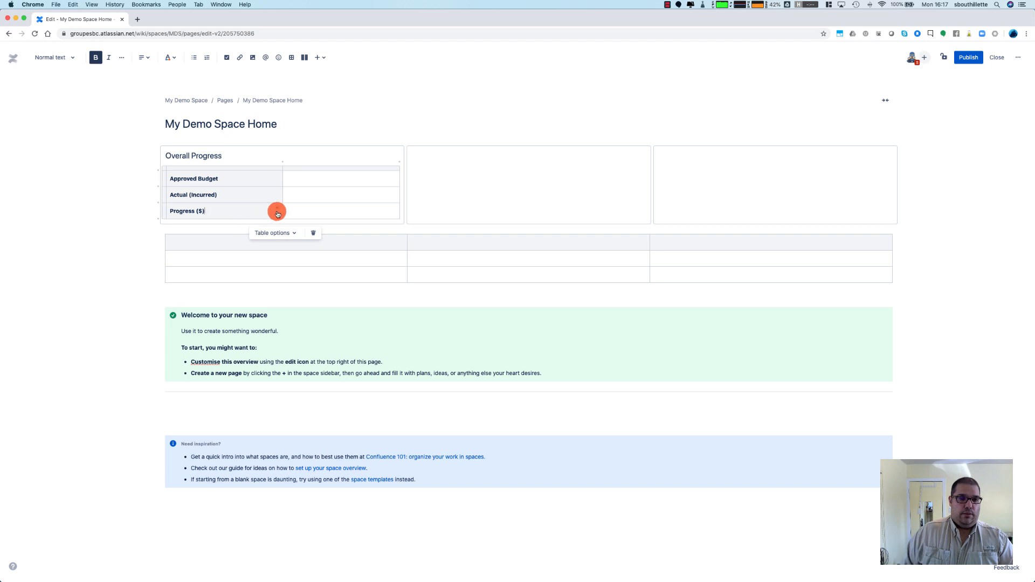
Add two empty rows to the end of the Overall Progress table, below "Progress ($)"
left_click(164, 213)
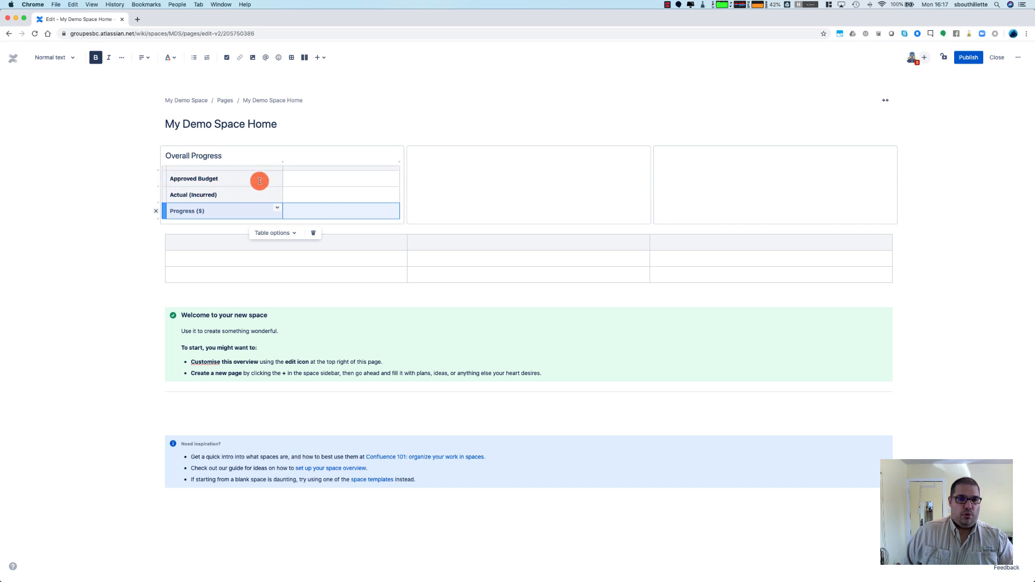
left_click(162, 193)
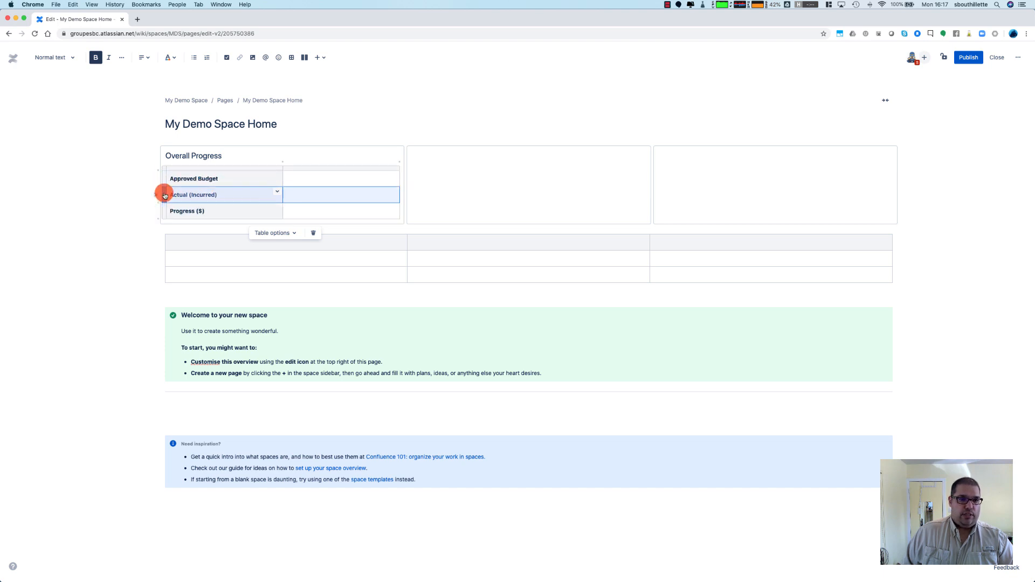
left_click(253, 192)
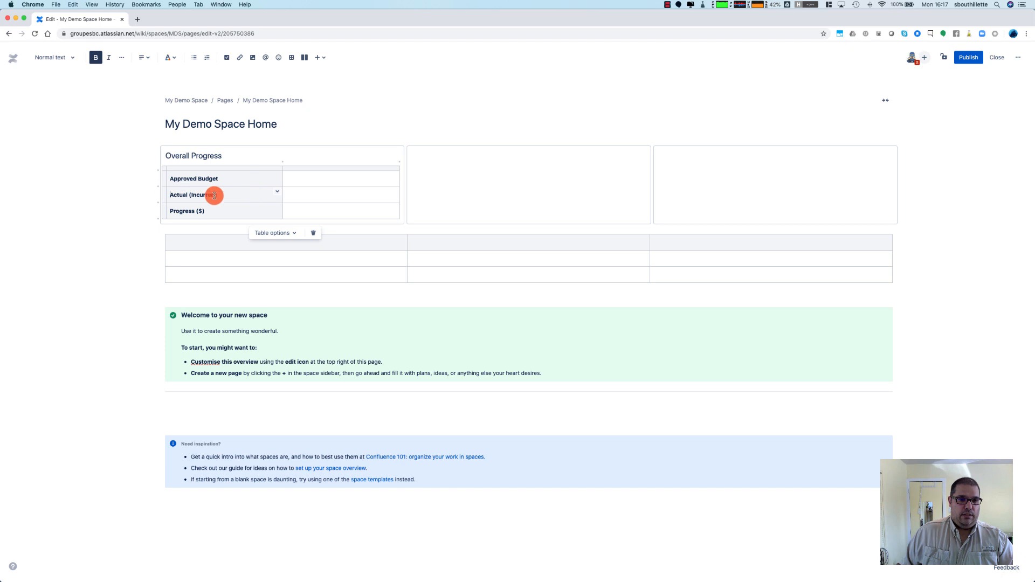
left_click(158, 219)
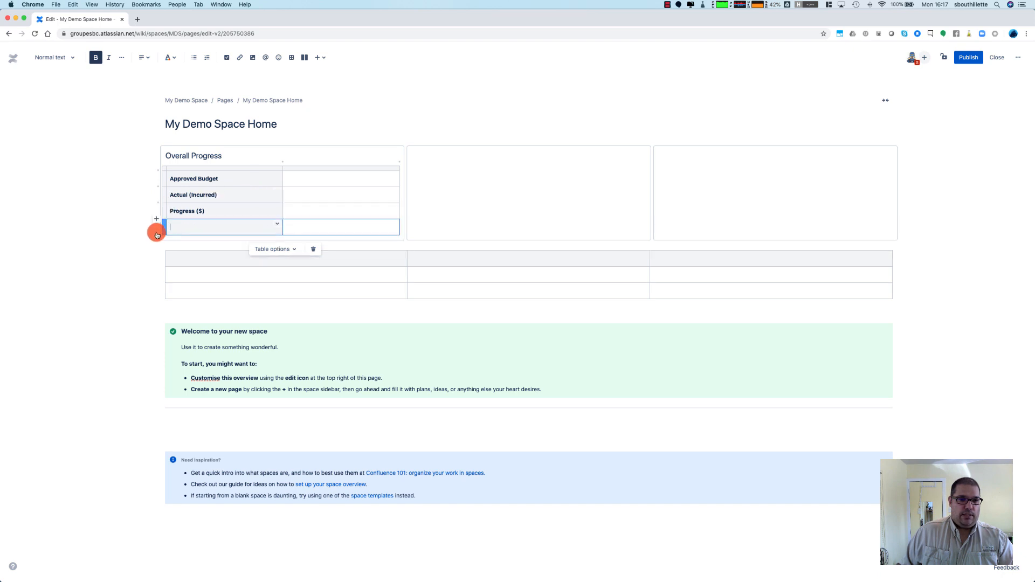
left_click(156, 236)
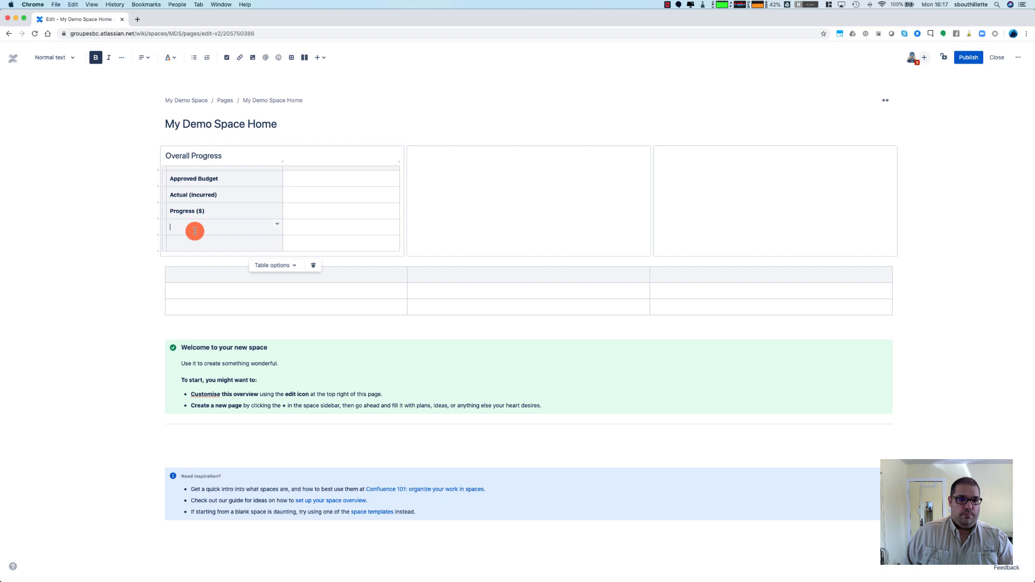
Label the two empty rows at the end of the table "BAC" and "Overall Progress"
type("BA")
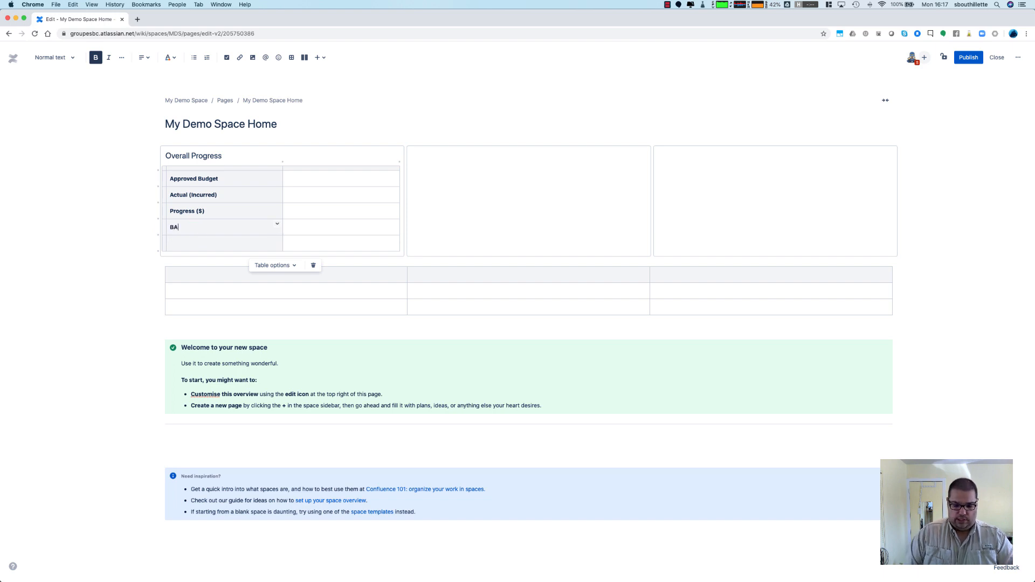
type("Over")
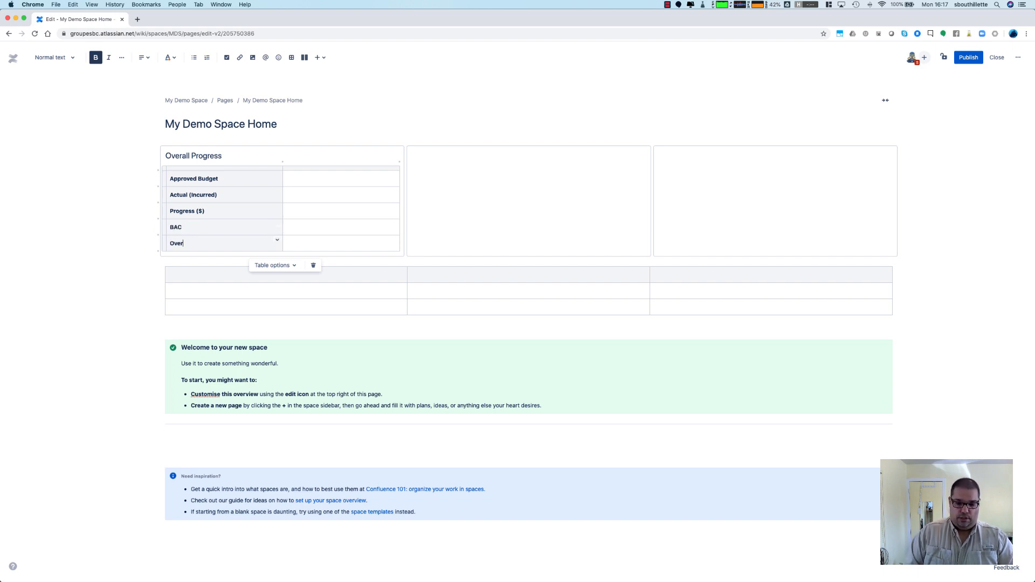
type("all Prg")
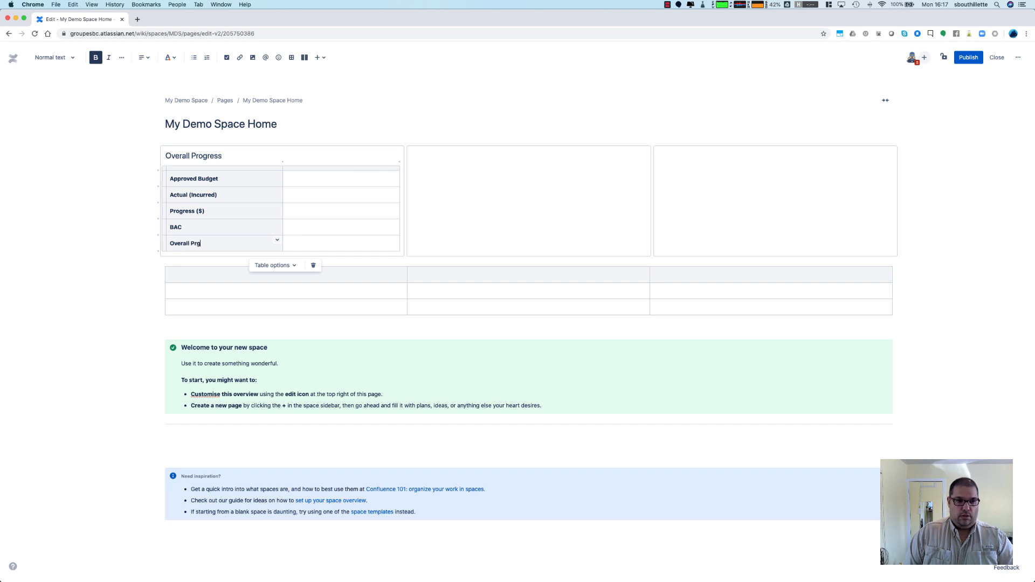
type("eress (%")
key("Tab")
left_click(229, 241)
type("%)")
key("BackSpace")
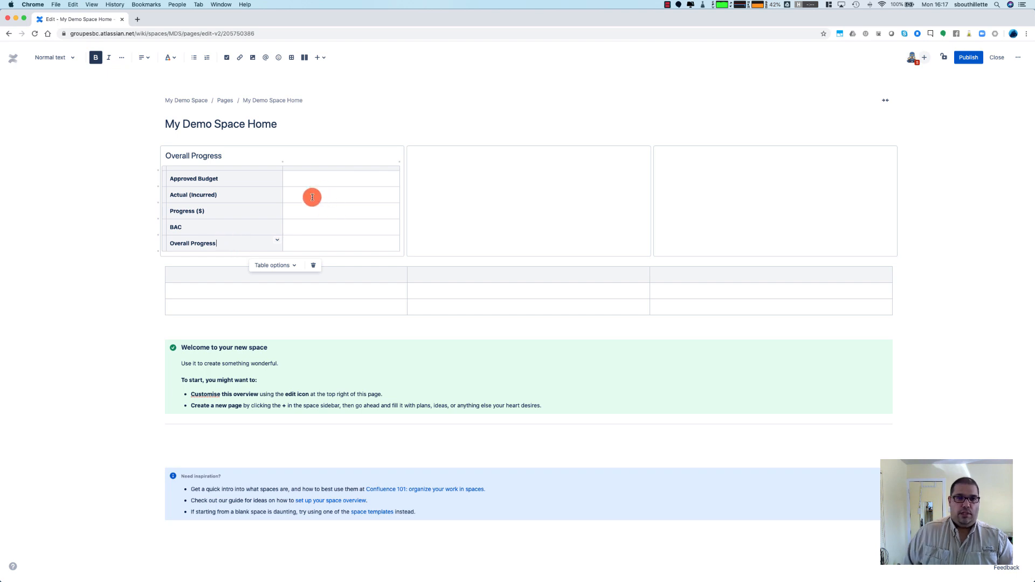
Append "(Update on May 18th)" to the "Overall Progress" heading above the table
left_click(309, 179)
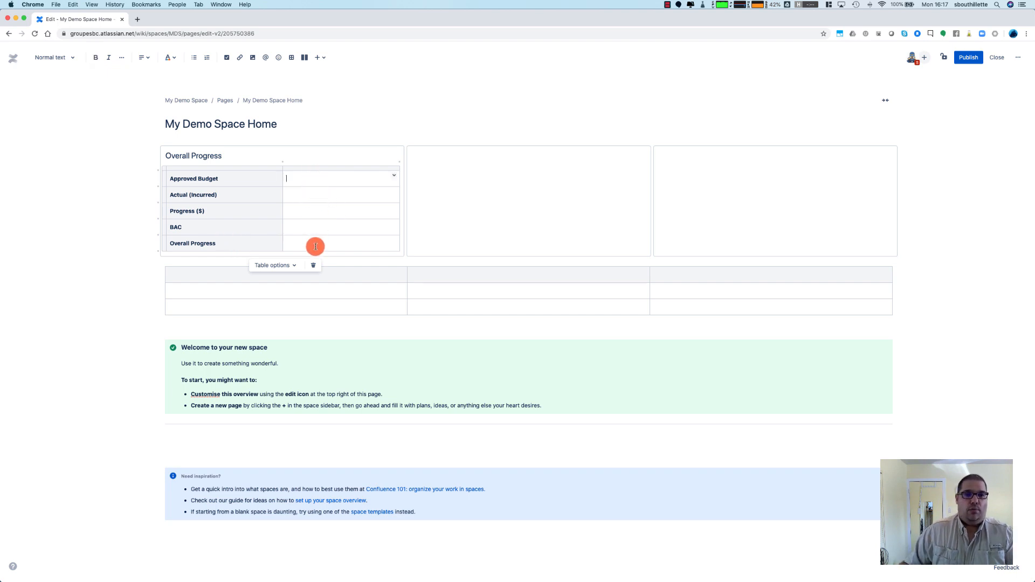
left_click(272, 155)
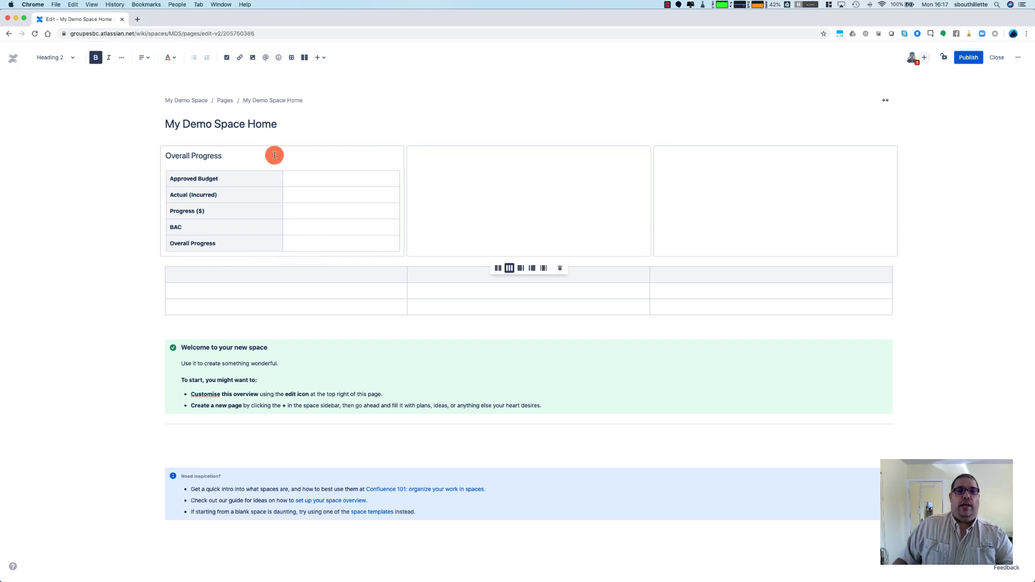
type("(Update onb May 18th)")
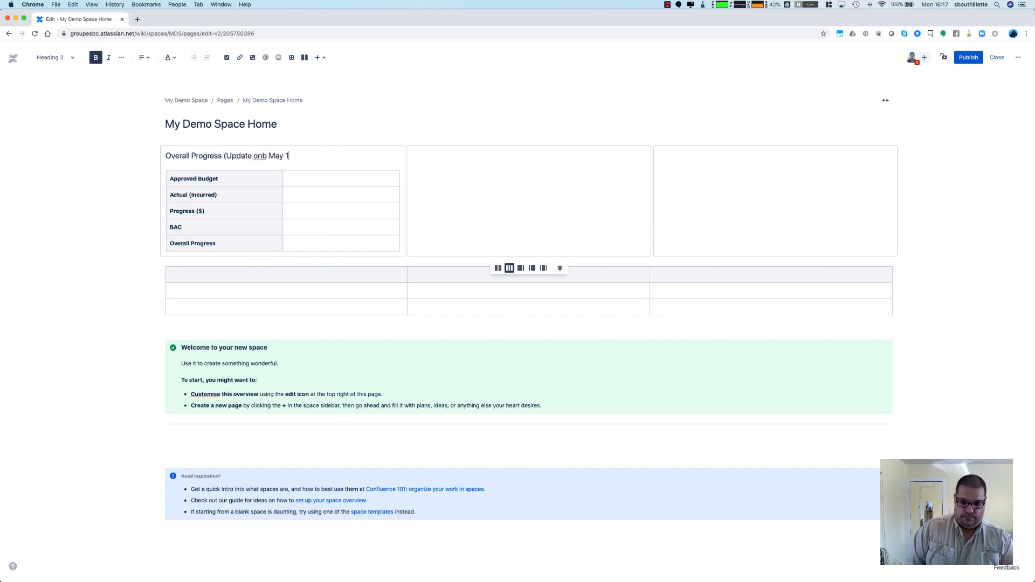
left_click(265, 155)
key("BackSpace")
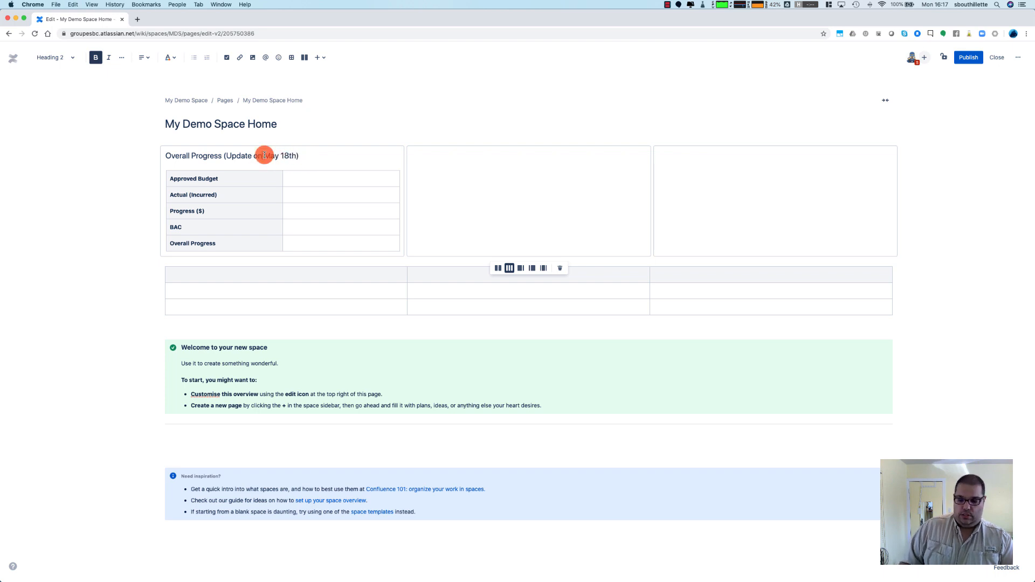
Insert the recently uploaded photo of the man in glasses into the middle layout column using the /image command
left_click(426, 171)
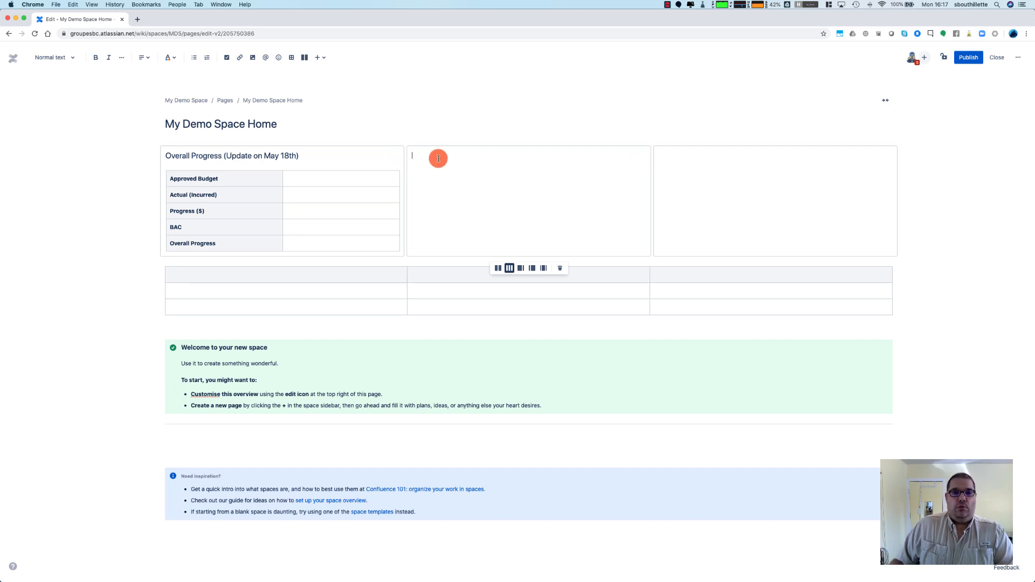
type("/")
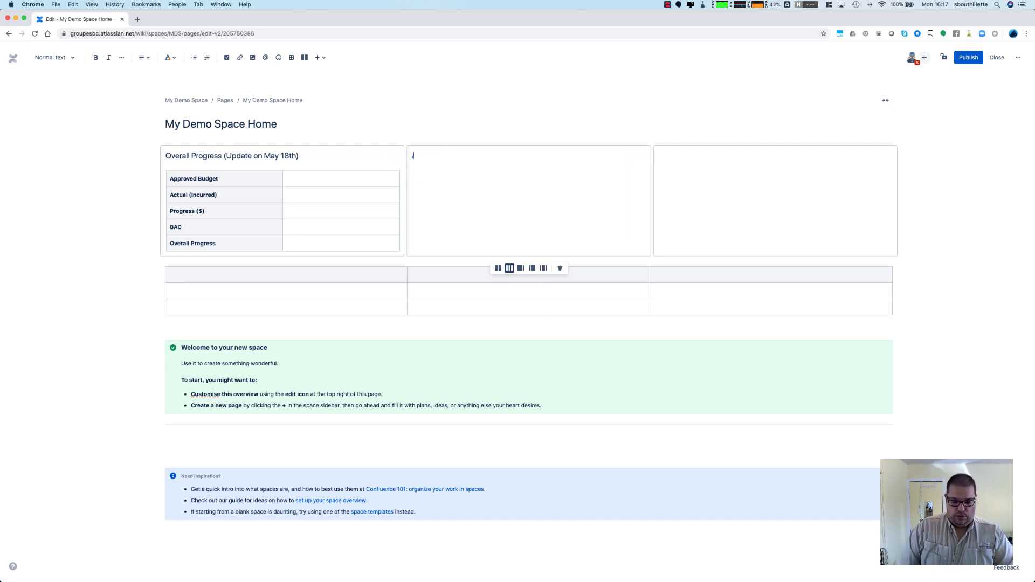
type("image")
left_click(465, 186)
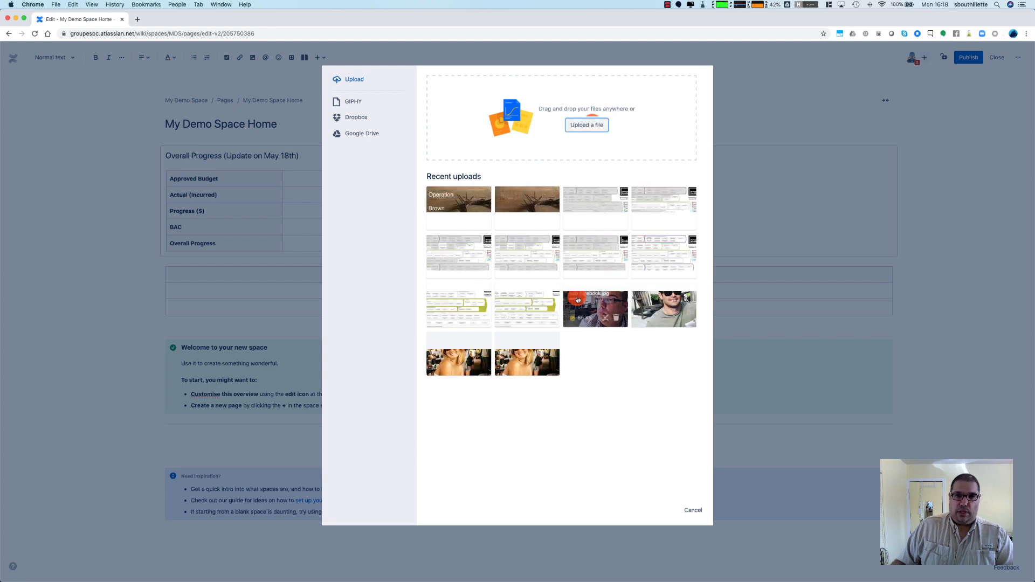
left_click(577, 299)
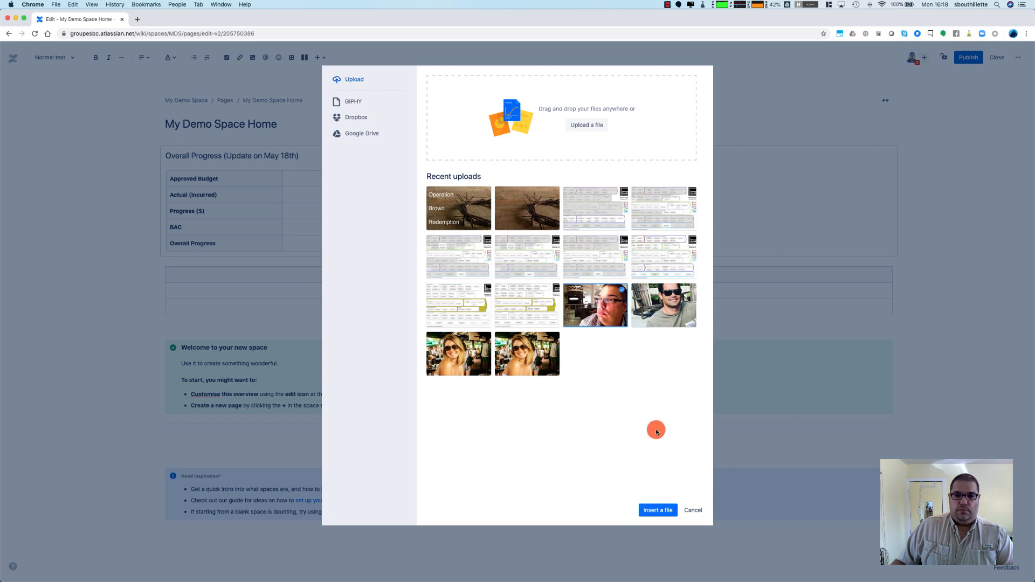
left_click(658, 509)
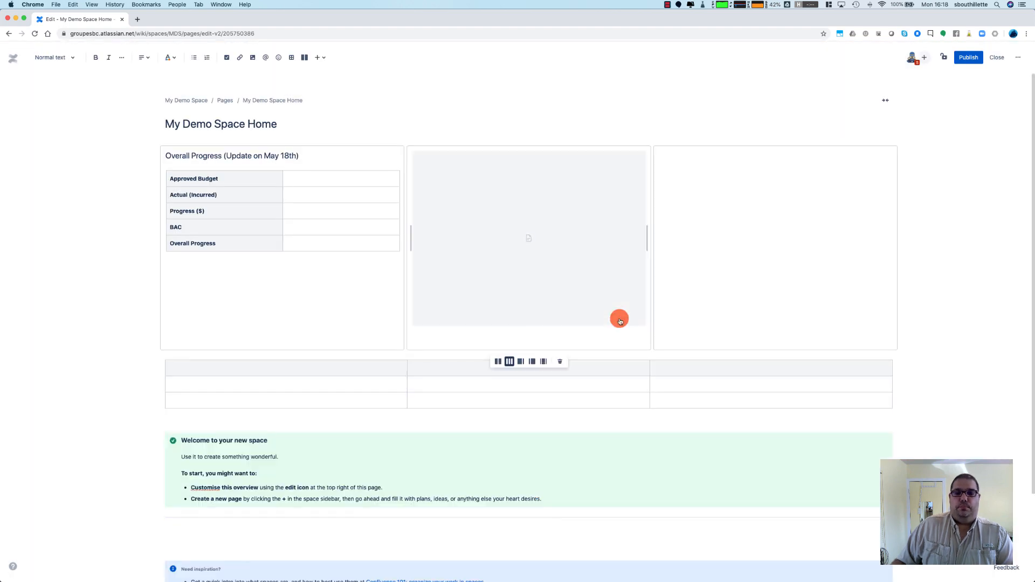
Shrink the photo in the middle column to a small thumbnail and align it left
left_click(639, 318)
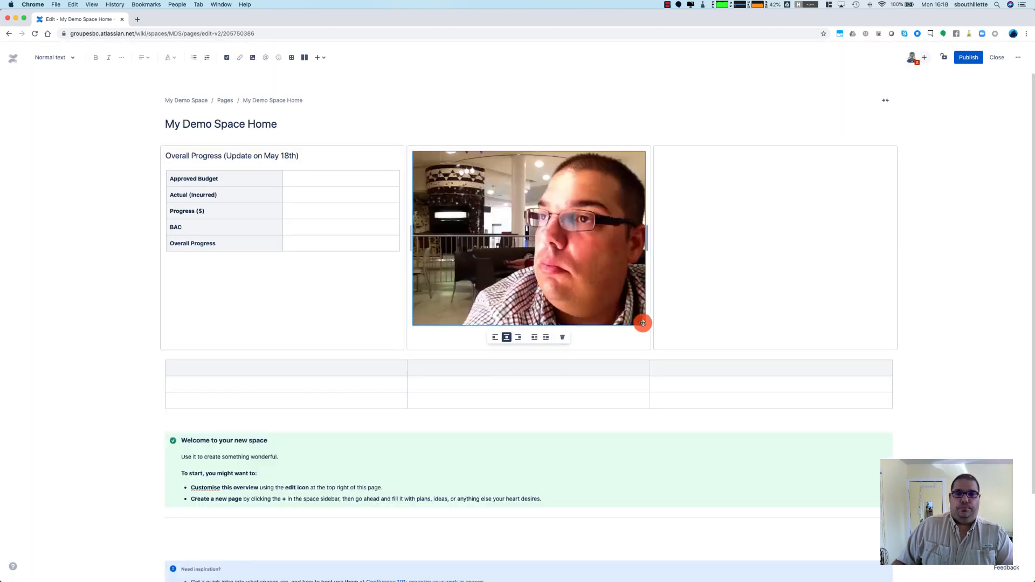
left_click_drag(642, 322, 538, 289)
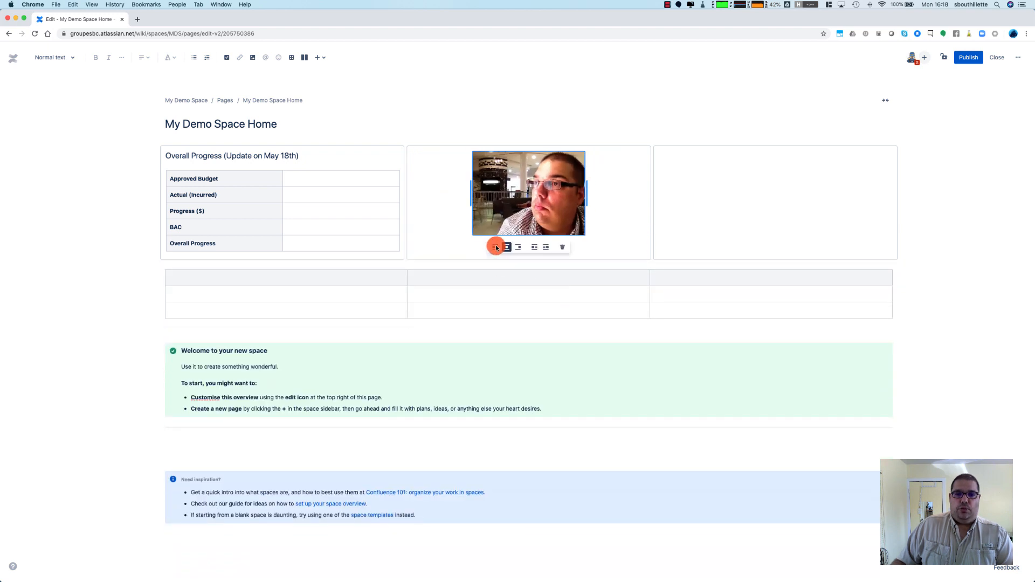
left_click(496, 247)
left_click_drag(522, 230, 459, 194)
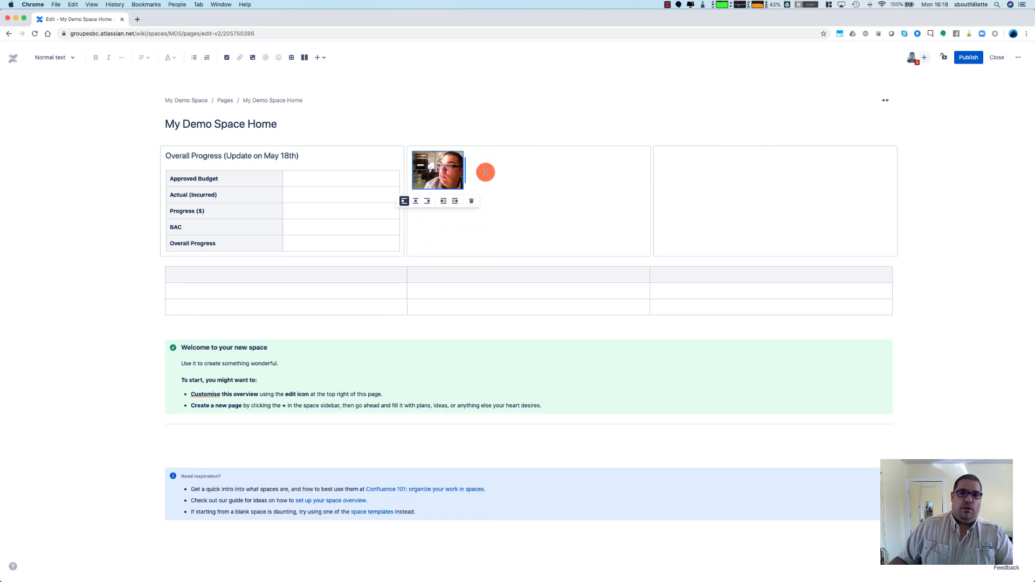
key("BackSpace")
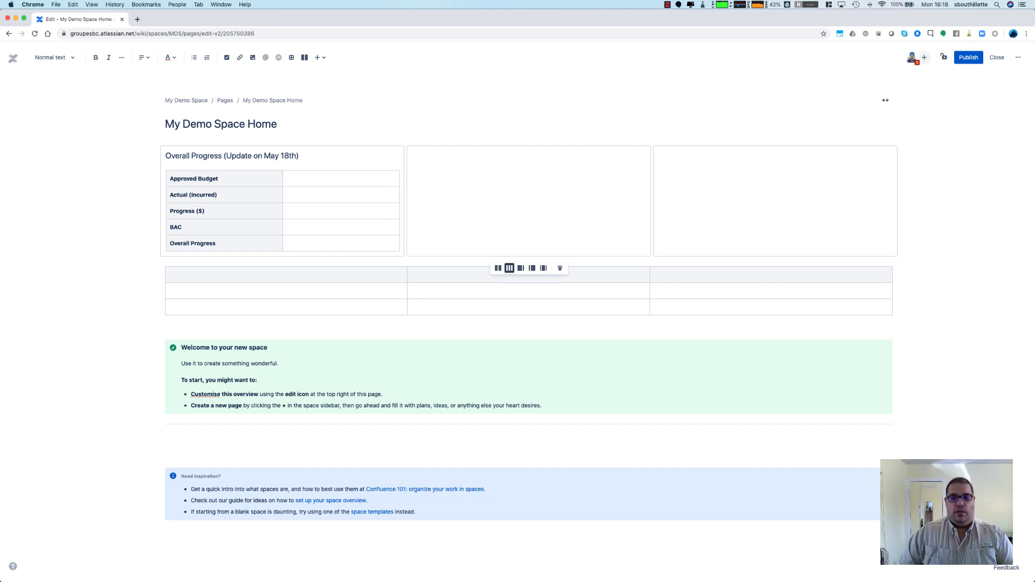
key("super+z")
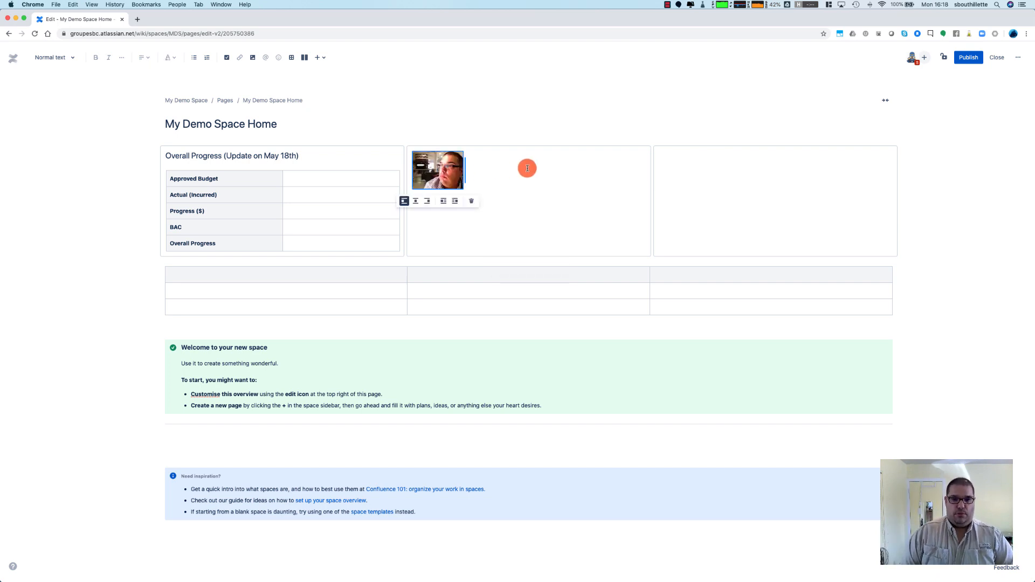
Write "Project description and how to use this page or what kind of information you can find." below the photo in the middle column
left_click(489, 172)
type("o")
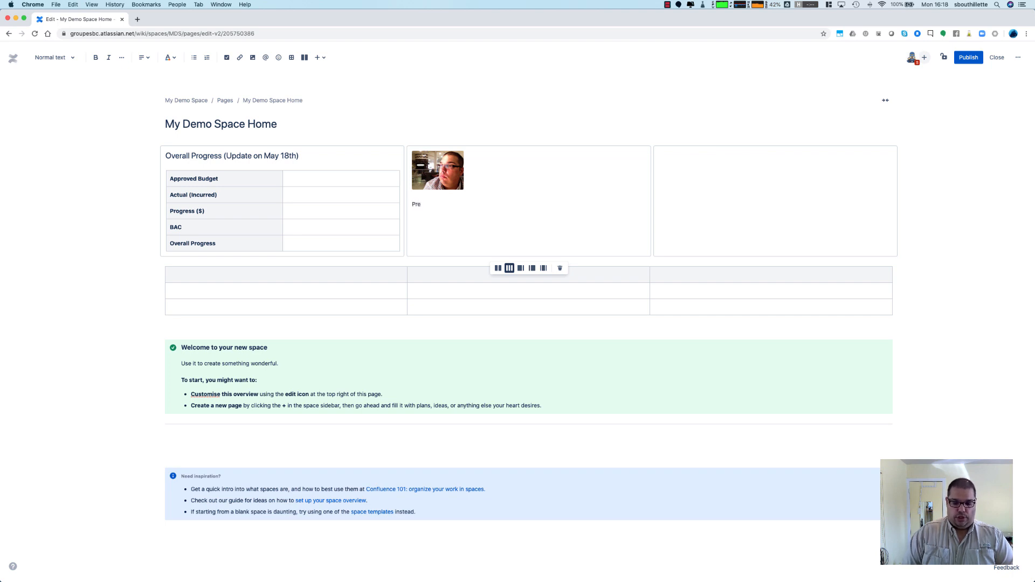
type("rod")
type("ect des")
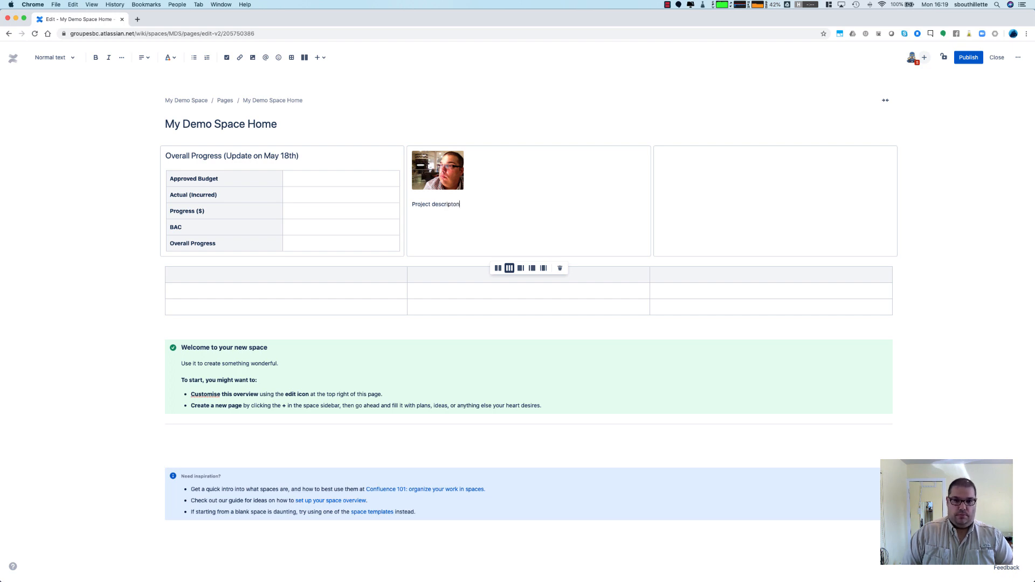
type("cription and how to use this page o")
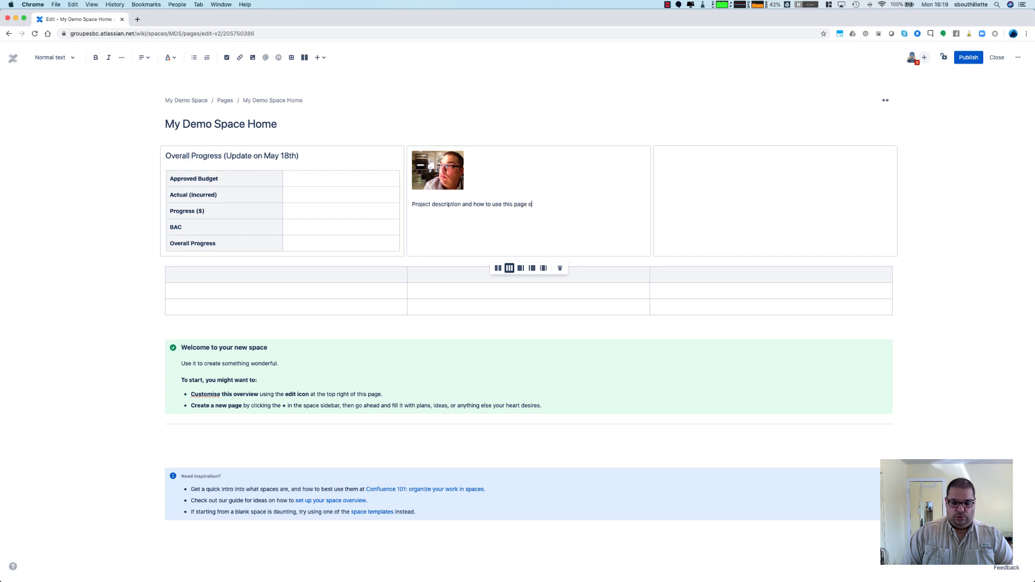
type("r what kind of")
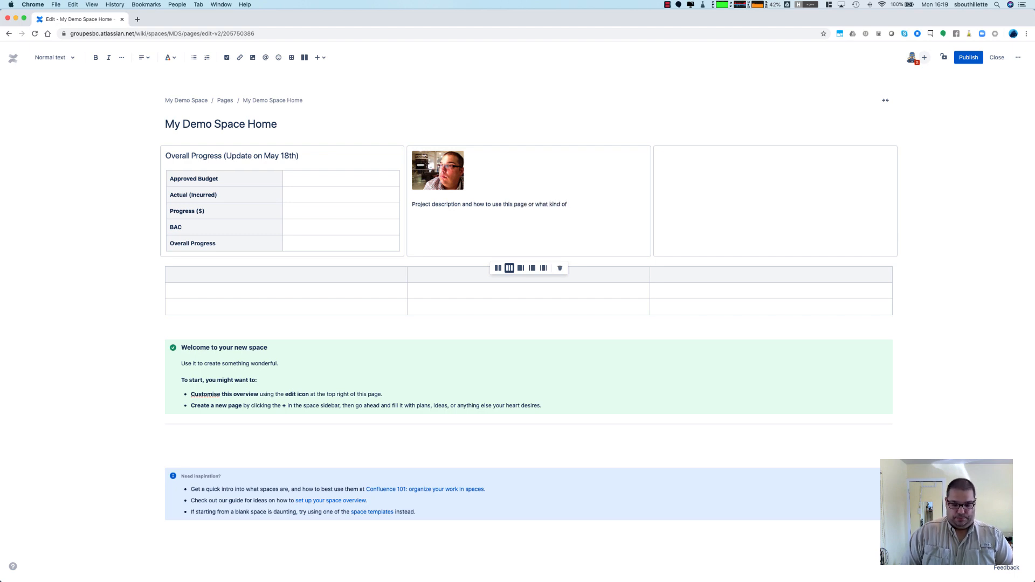
type(" information you can f")
type("ind.")
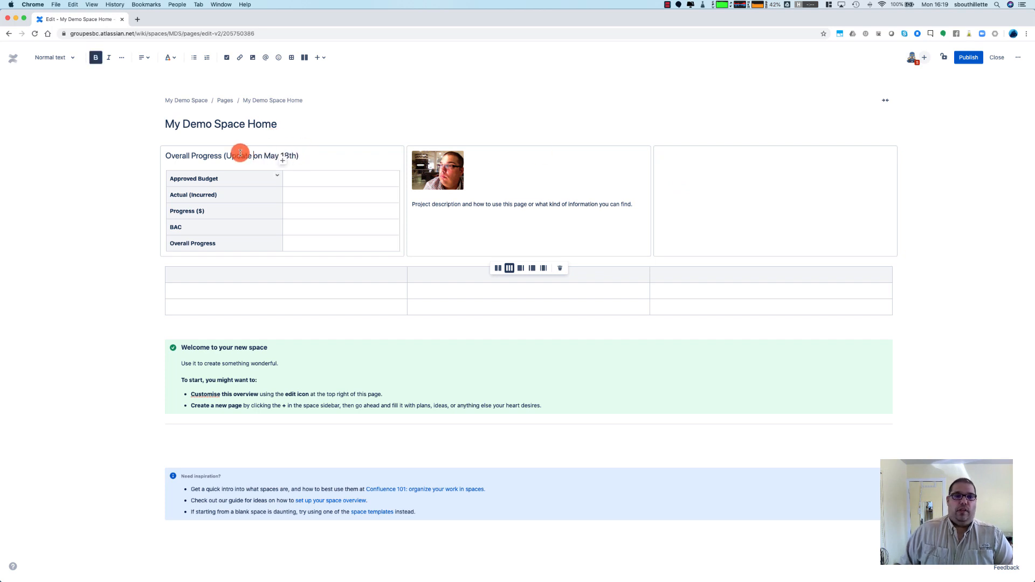
Copy the "Overall Progress" heading into the empty third layout column and replace its text with "Links to Documents:"
left_click(177, 158)
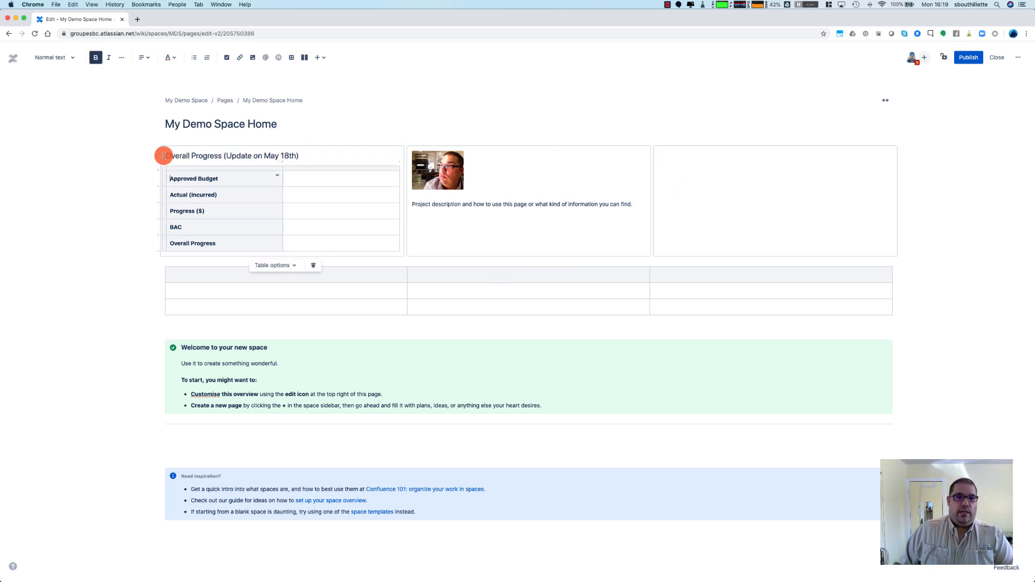
triple_click(264, 157)
key("super+c")
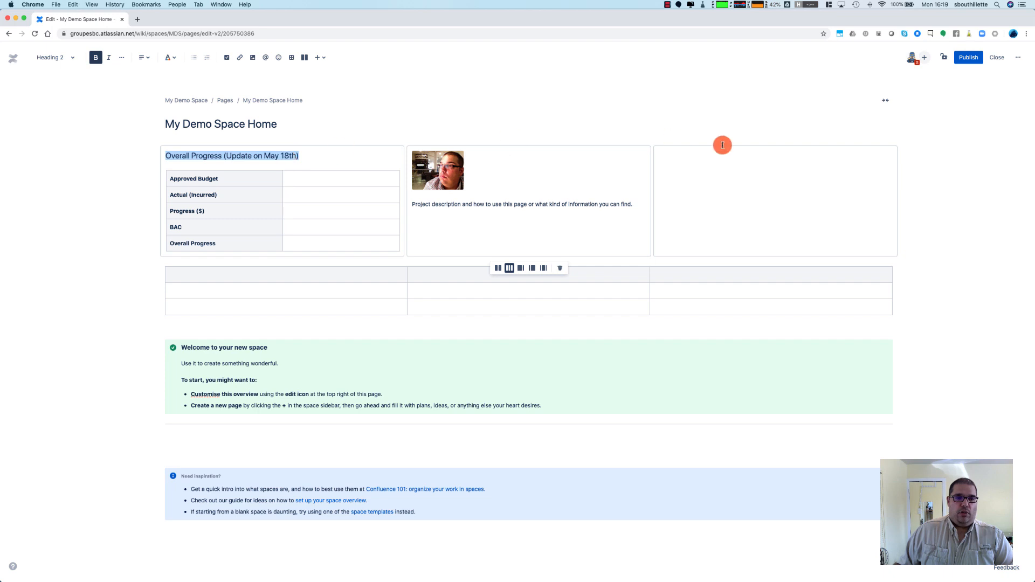
left_click(691, 160)
key("super+v")
left_click_drag(658, 155, 816, 158)
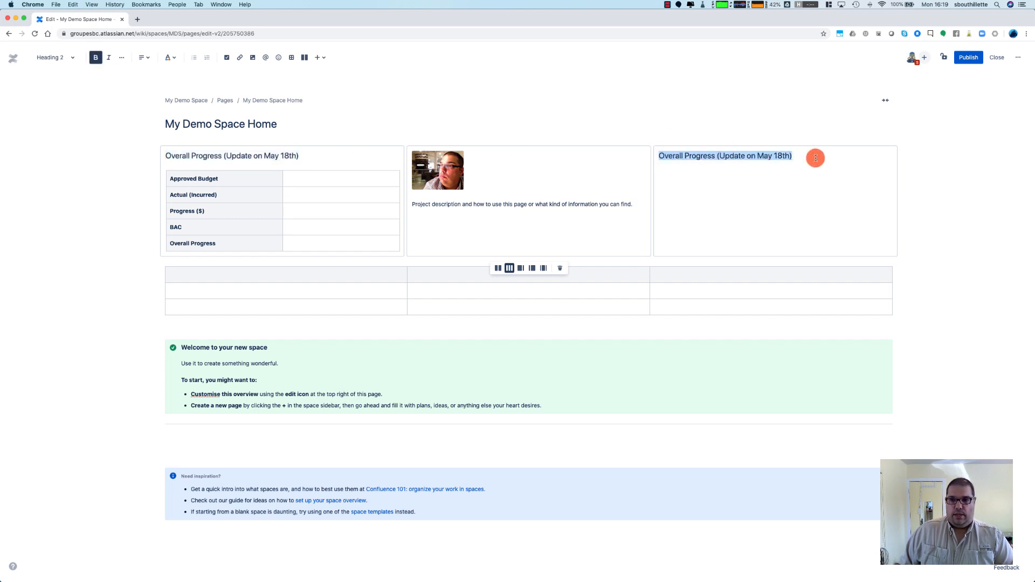
type("Links ")
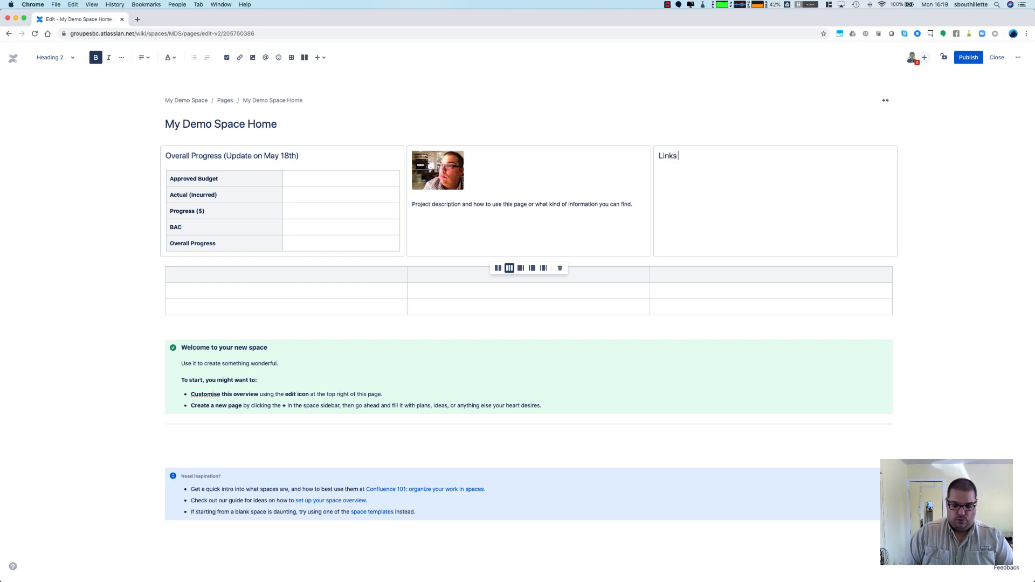
type("to Documents:")
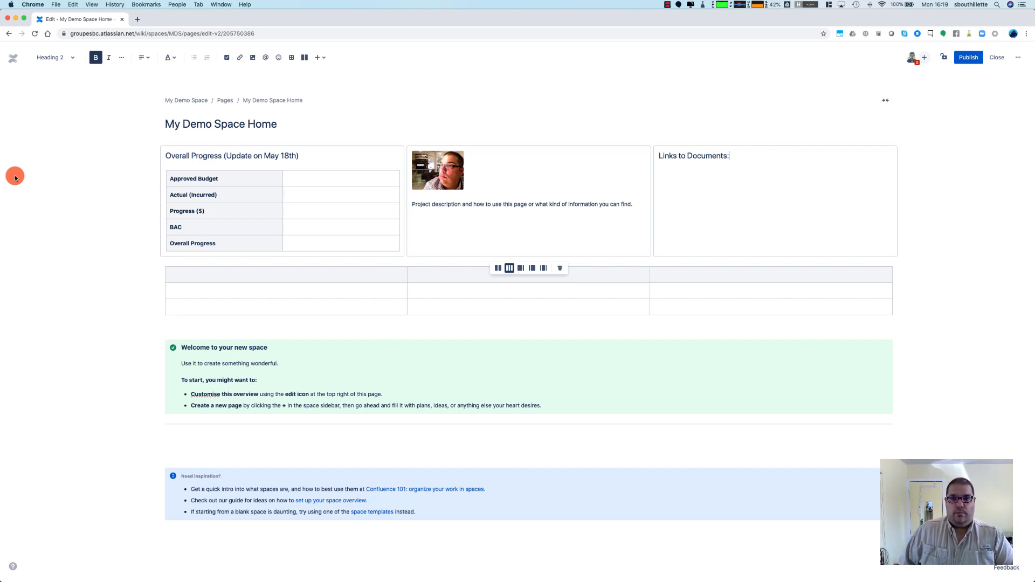
left_click(15, 177)
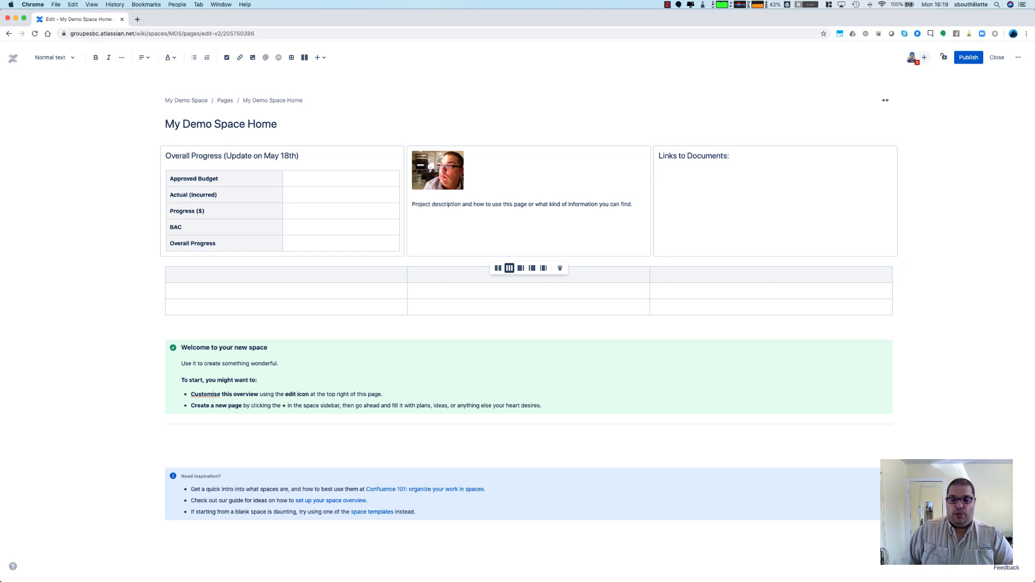
Add the bullet item "Link to Kickoff Presentation" below the "Links to Documents:" heading
type("Link to Ki")
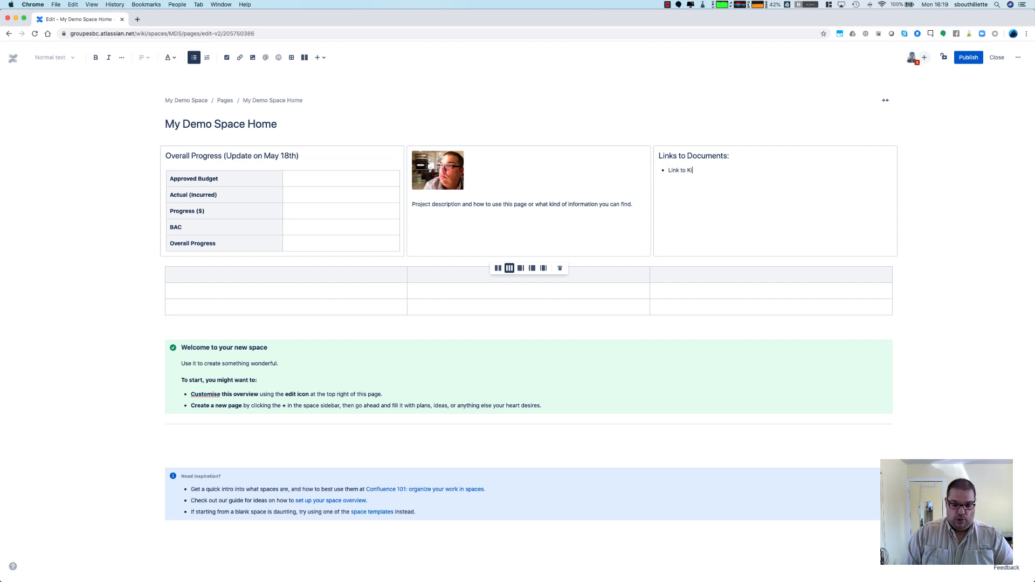
type("ck of")
type("off PR")
type("e")
key("BackSpace")
key("BackSpace")
type("resentation")
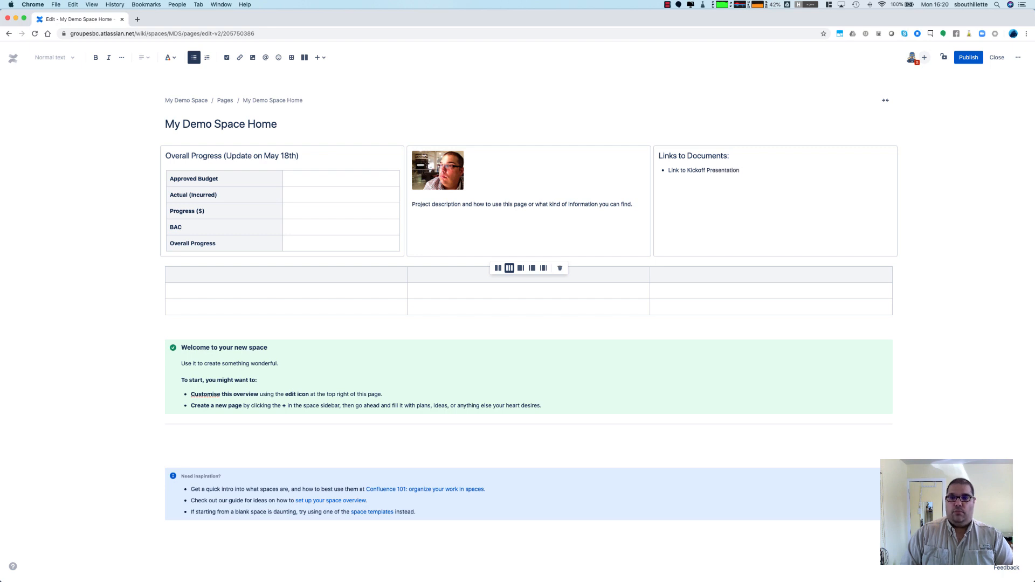
key("shift+super+Left")
left_click(244, 61)
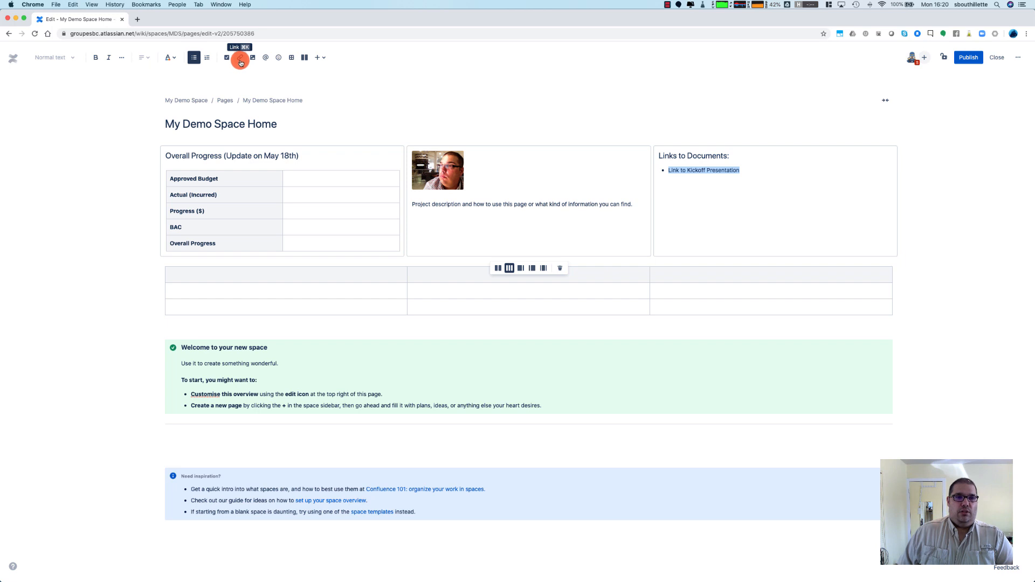
left_click(240, 61)
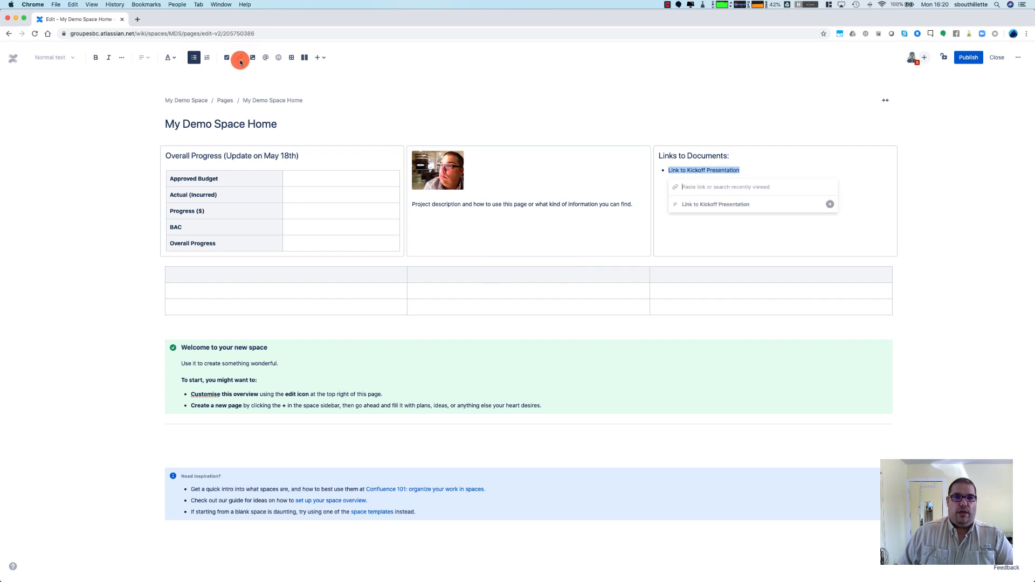
type("w")
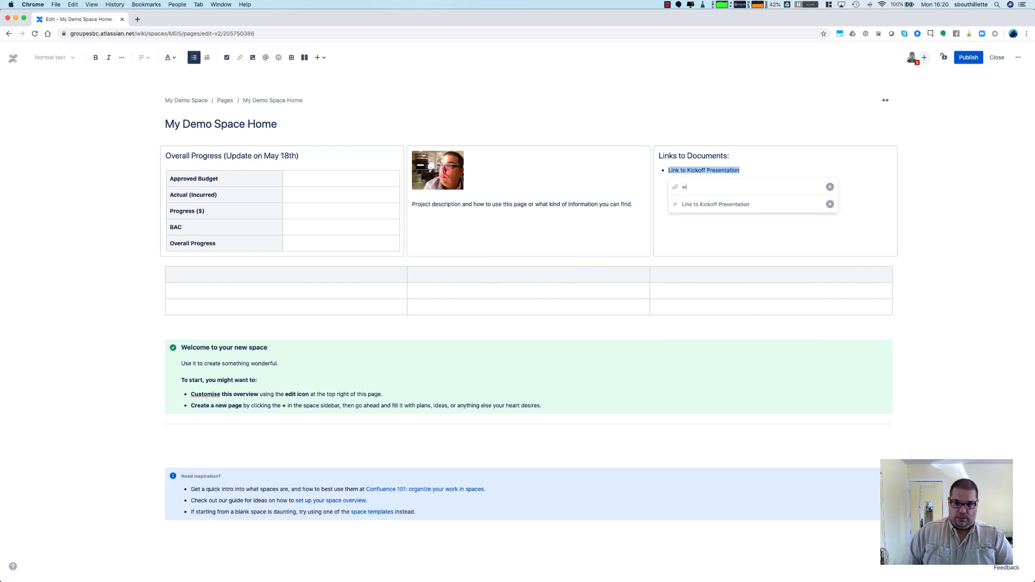
type("ww.groupesbc.com")
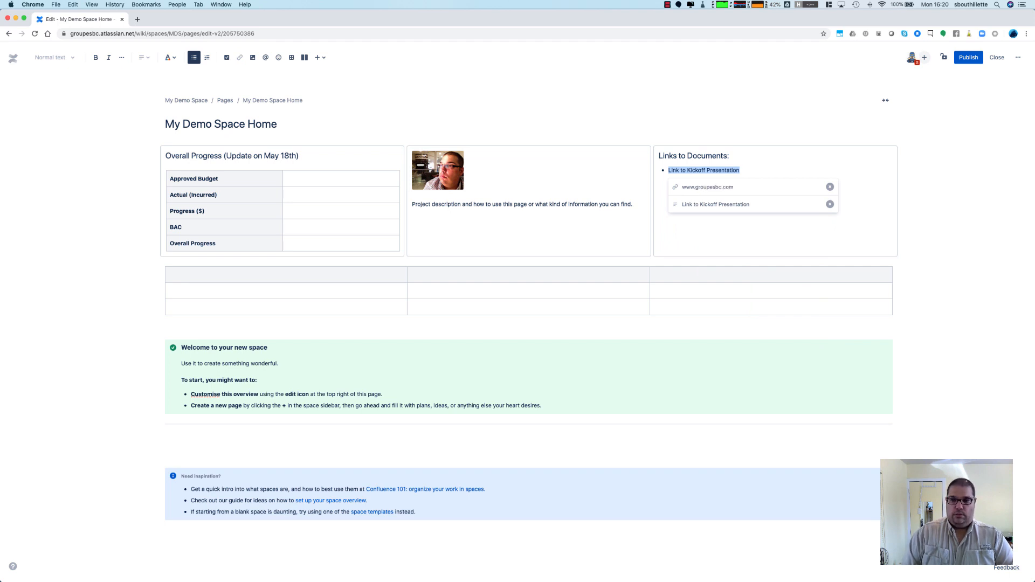
key("Return")
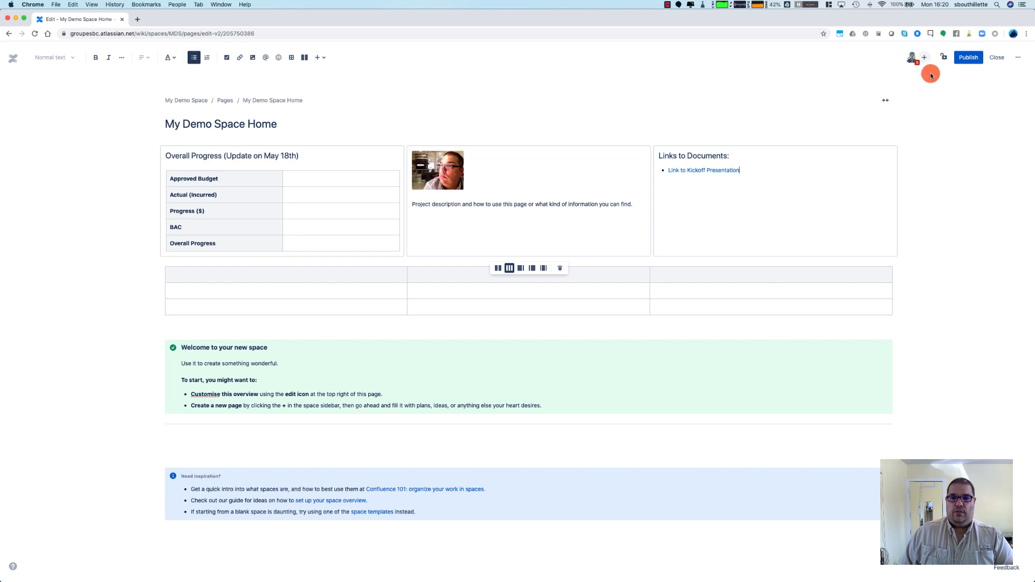
Publish the edited page and reload the space overview
left_click(967, 59)
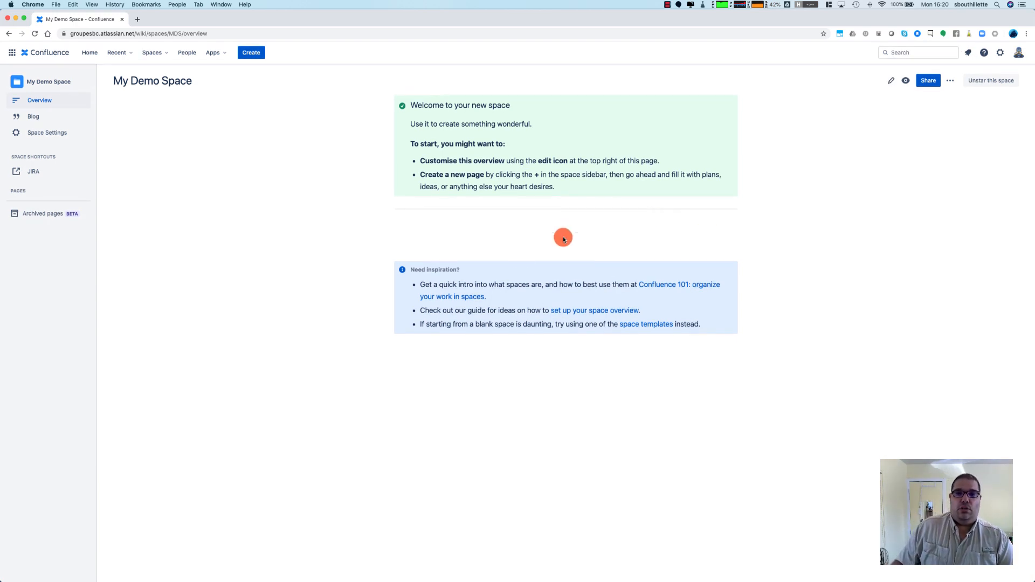
left_click(34, 35)
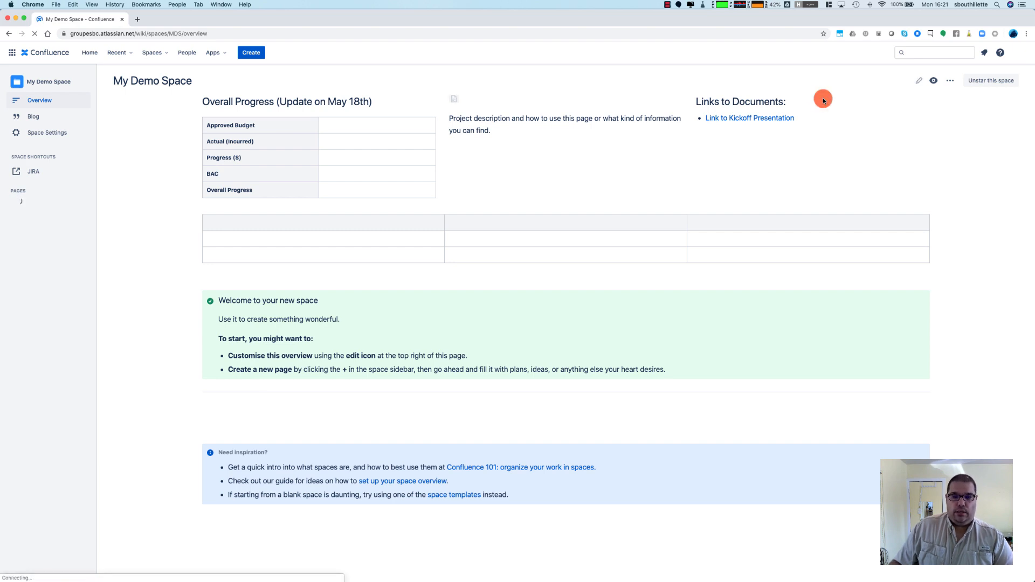
Reopen the overview page for editing and insert a table below the project description using the /table command
left_click(920, 84)
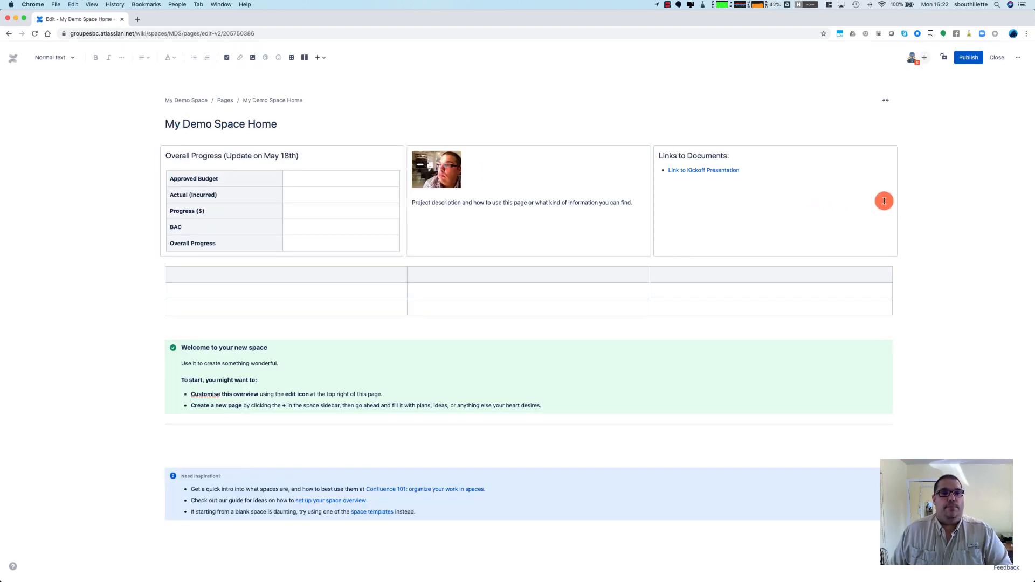
left_click(556, 230)
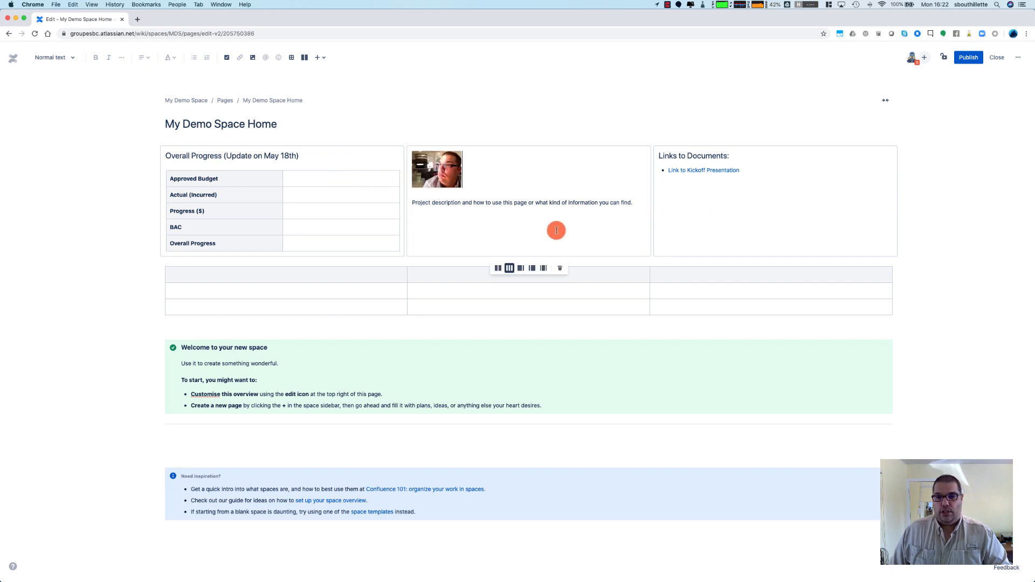
left_click(420, 222)
type("/")
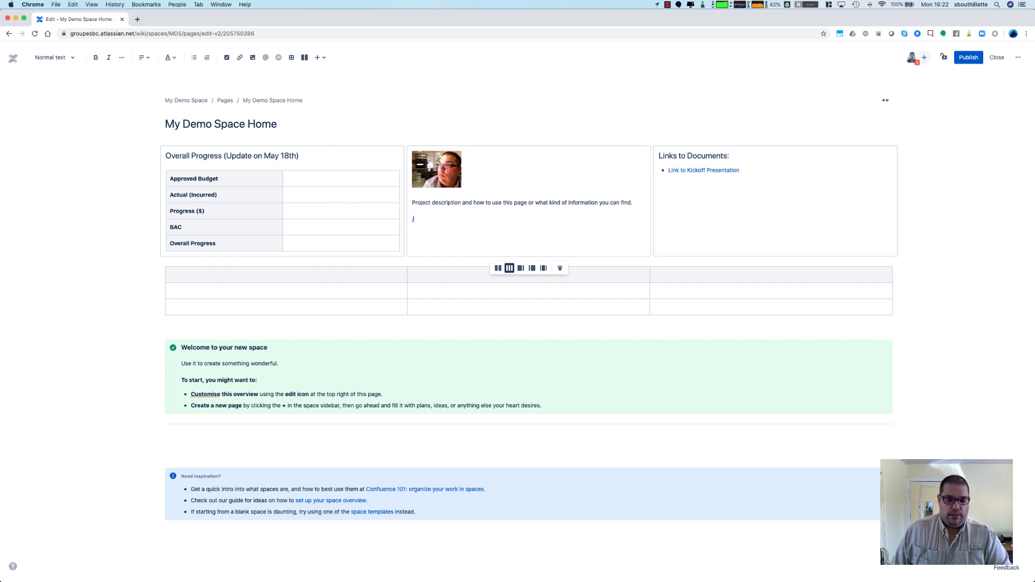
type("table")
left_click(443, 249)
left_click(445, 243)
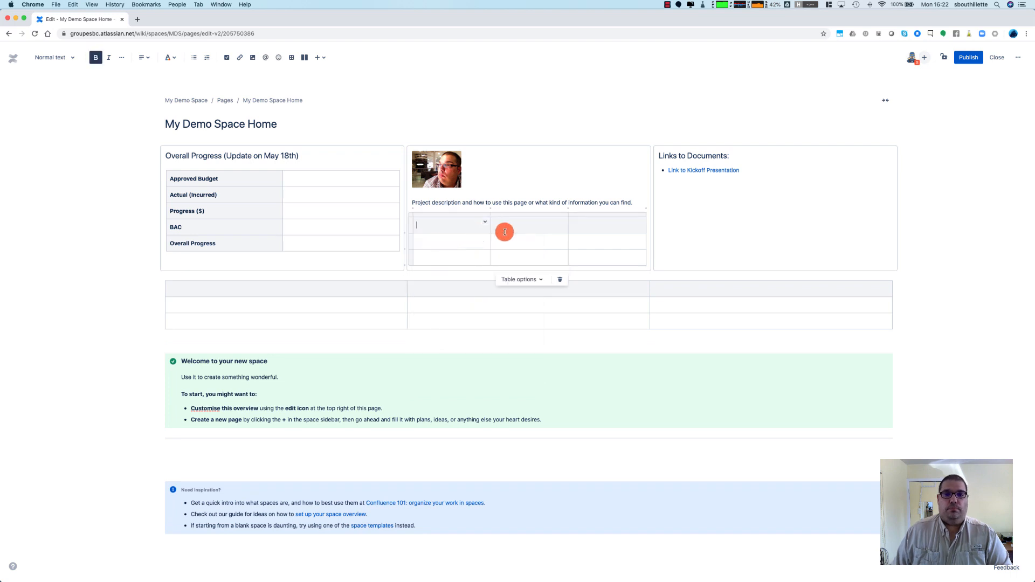
Delete the last row of the new table and add a fourth column at its end
left_click(408, 256)
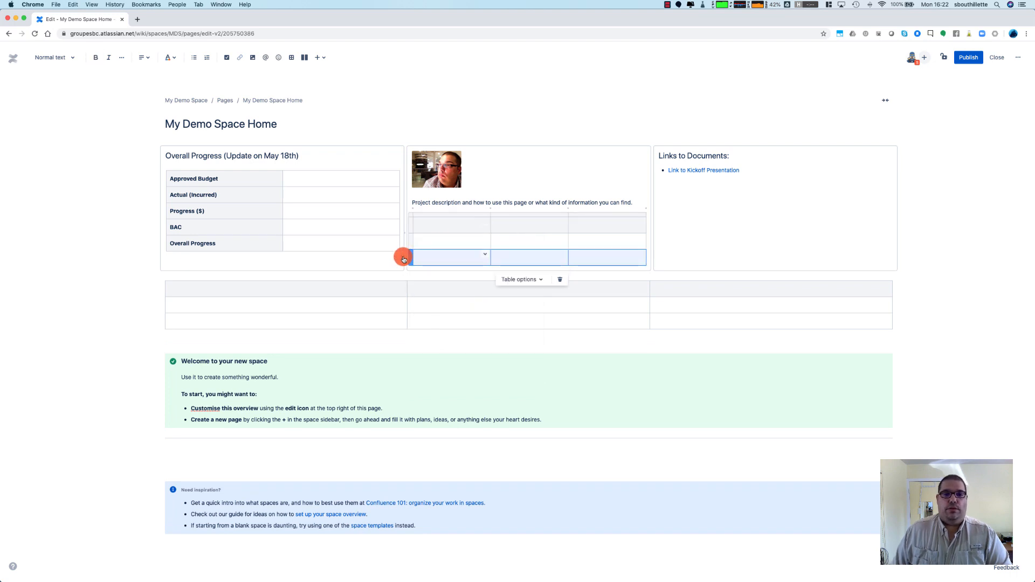
left_click(403, 257)
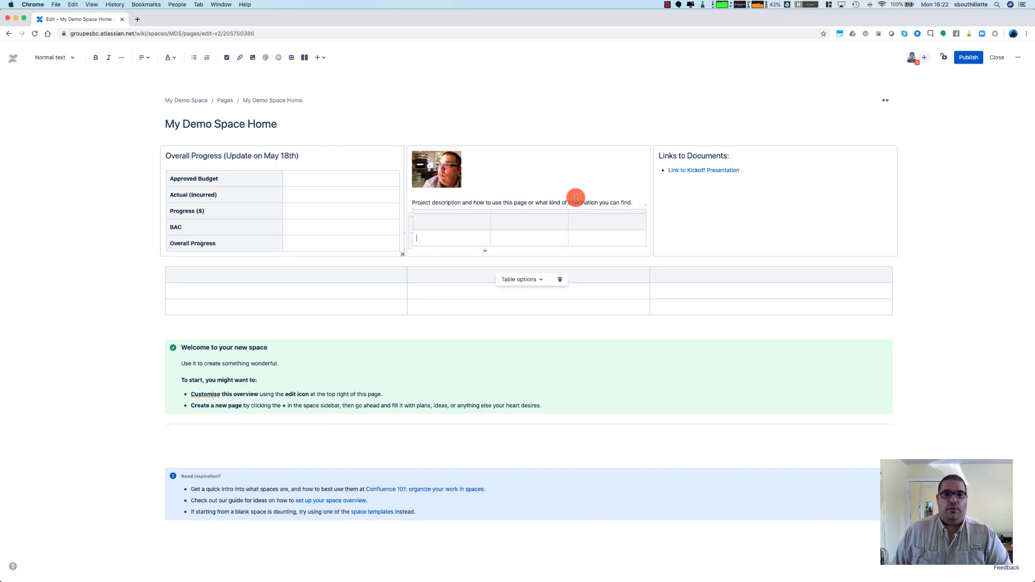
left_click(643, 206)
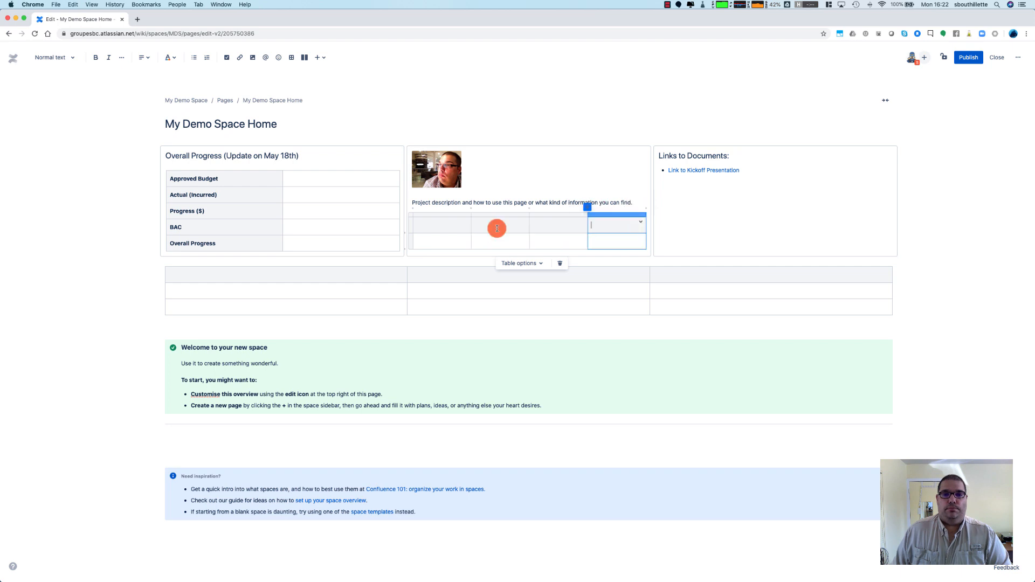
Fill the new table's header cells with "Scope", "Schedule", "Costs" and "Fun"
left_click(451, 224)
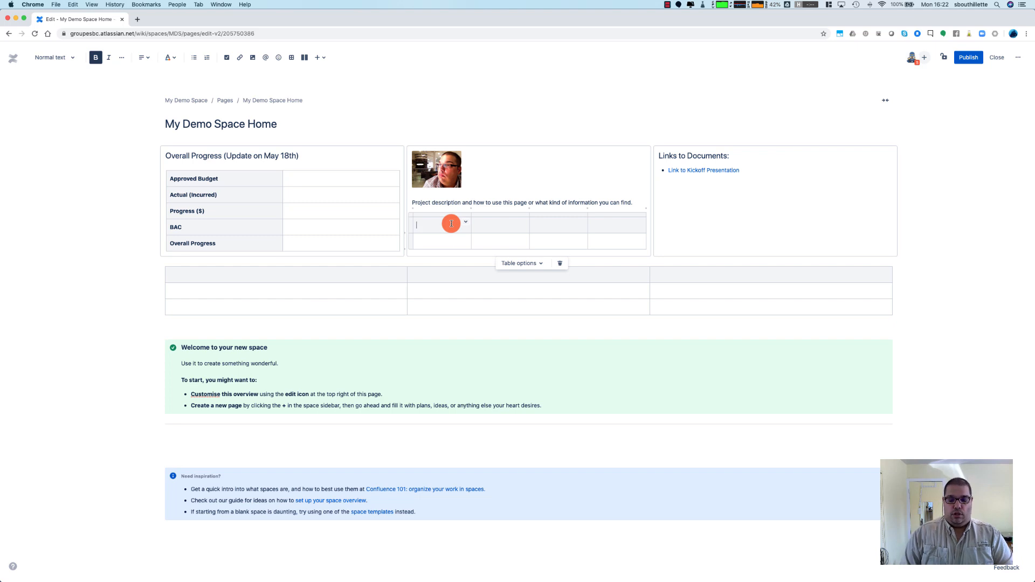
type("B")
type("Scope")
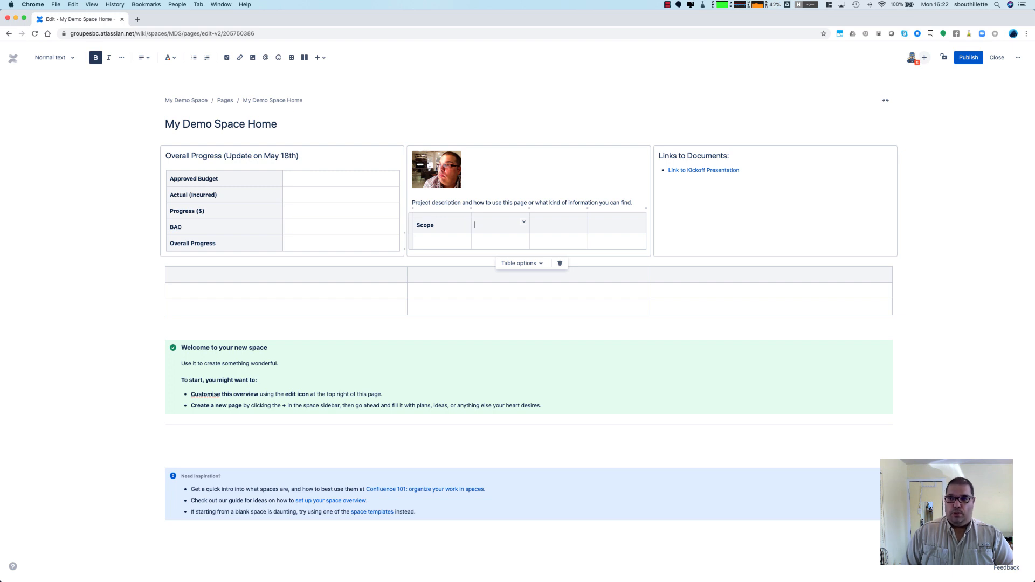
type("Schedule")
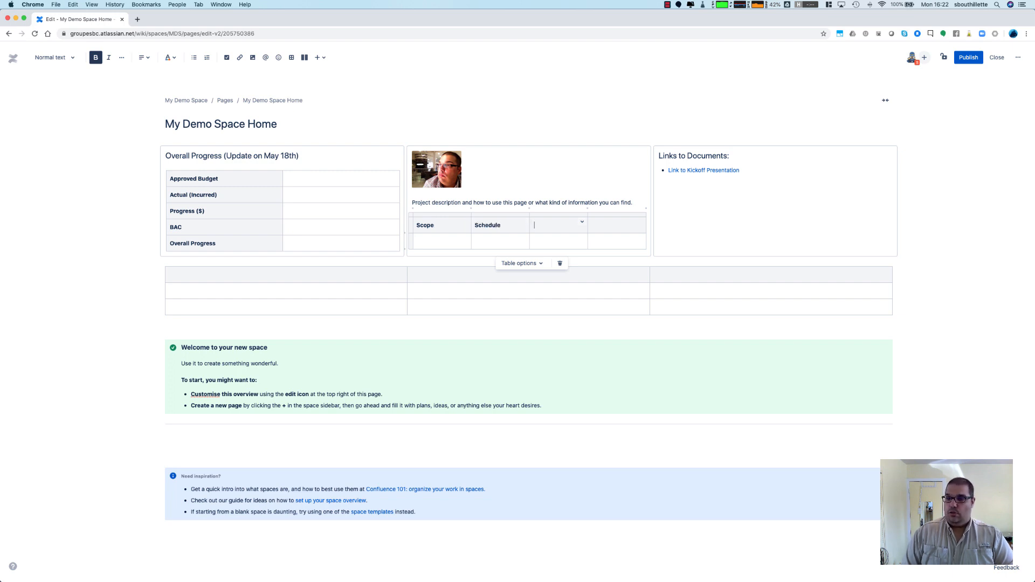
type("Costs")
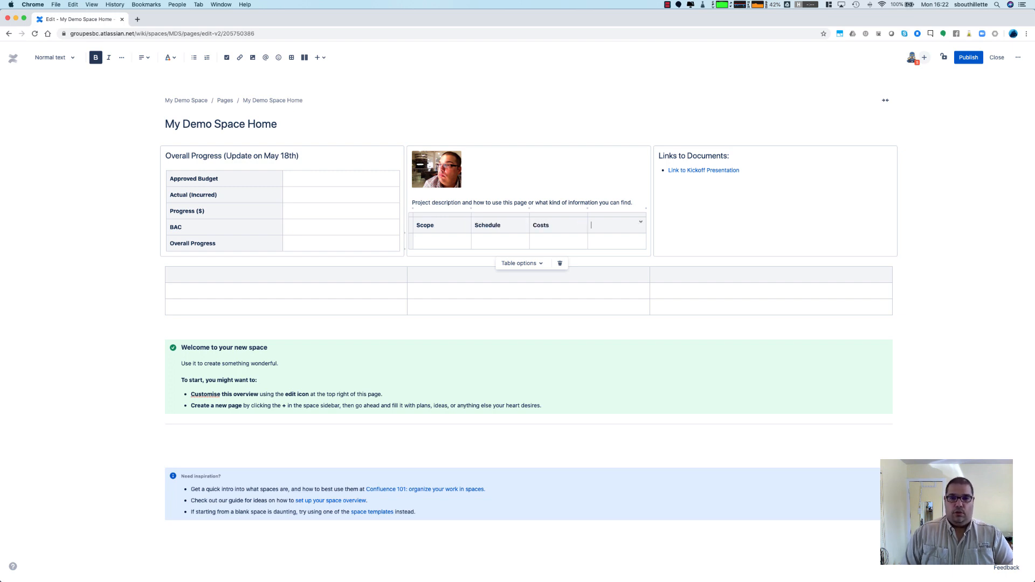
type("Fun")
Center-align the titles in the new table's header row and place the cursor in the empty cell under "Scope"
left_click_drag(604, 225, 451, 246)
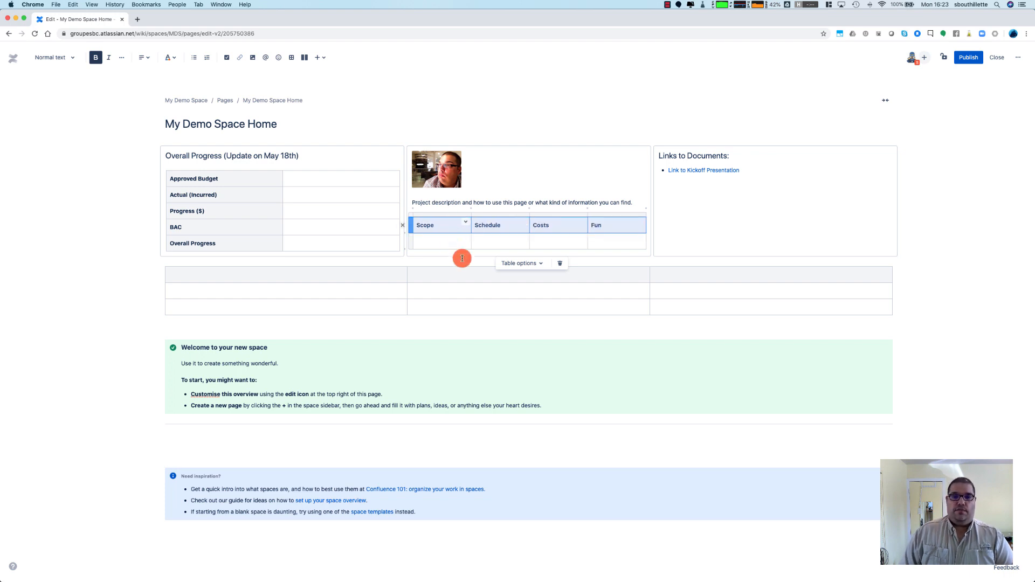
left_click(537, 264)
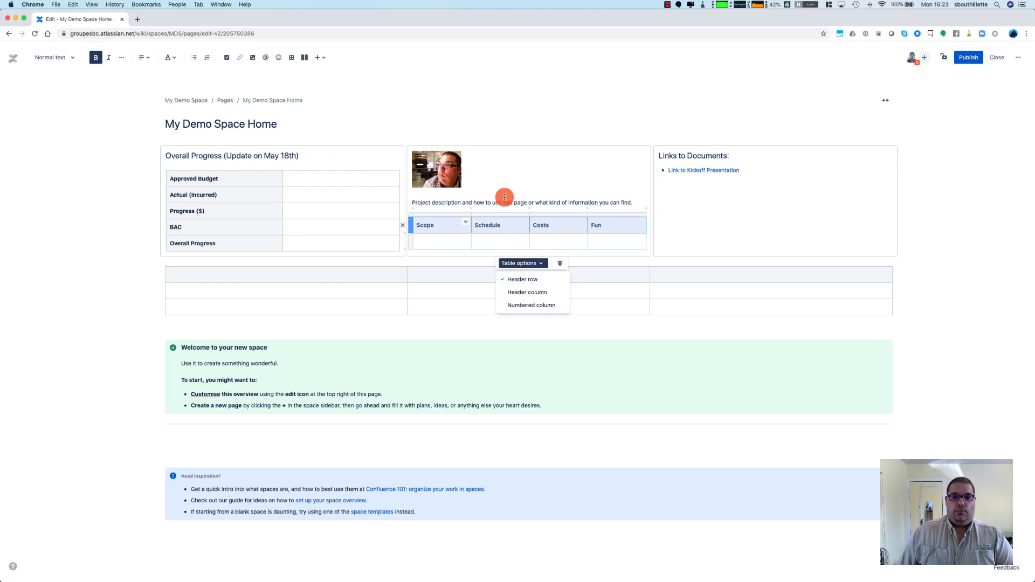
left_click(147, 58)
left_click(155, 73)
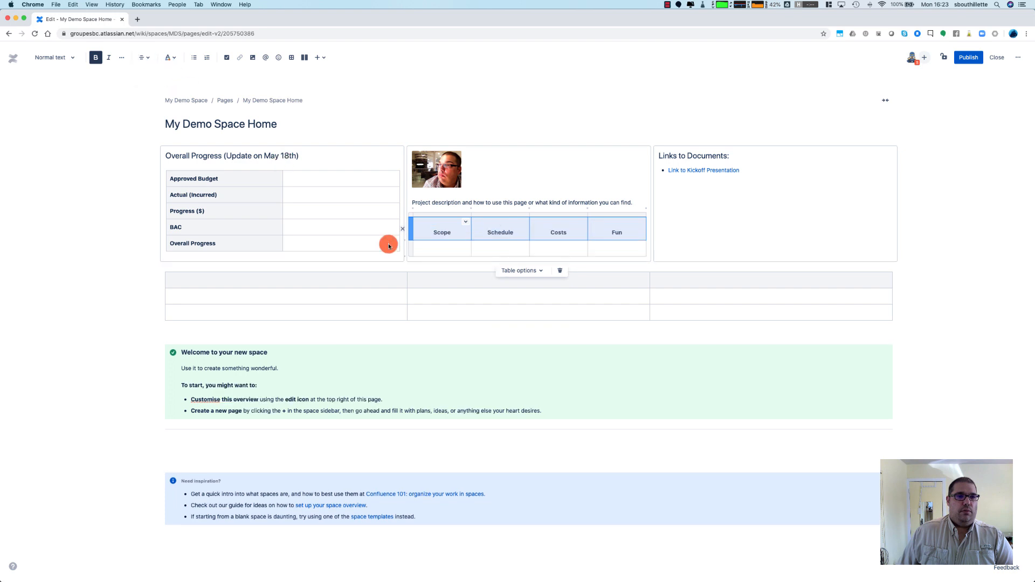
left_click(450, 225)
key("BackSpace")
key("Right")
left_click(449, 251)
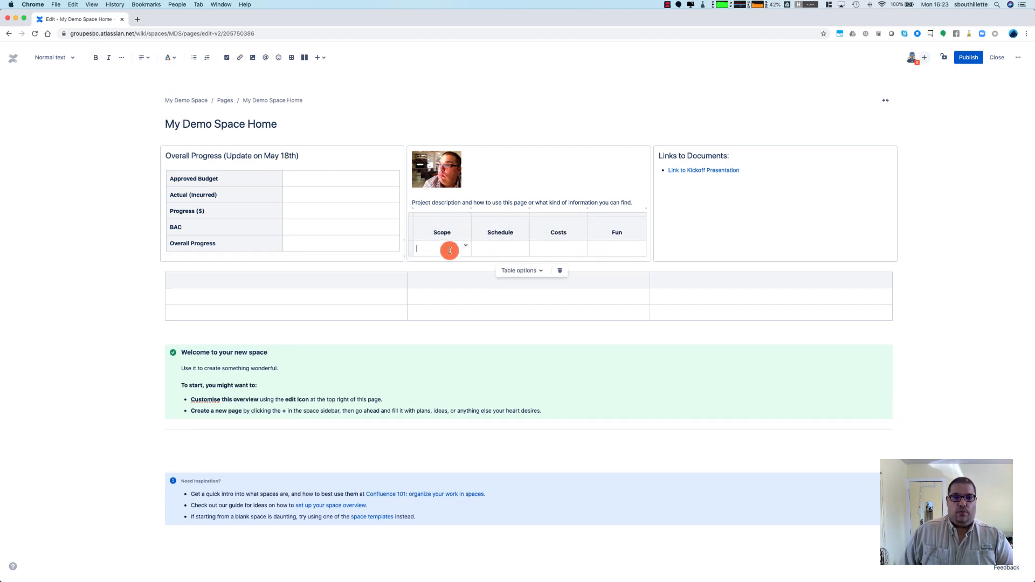
Insert a green status label reading "GOOD" in the cell under "Scope" using the /status command
type("/st")
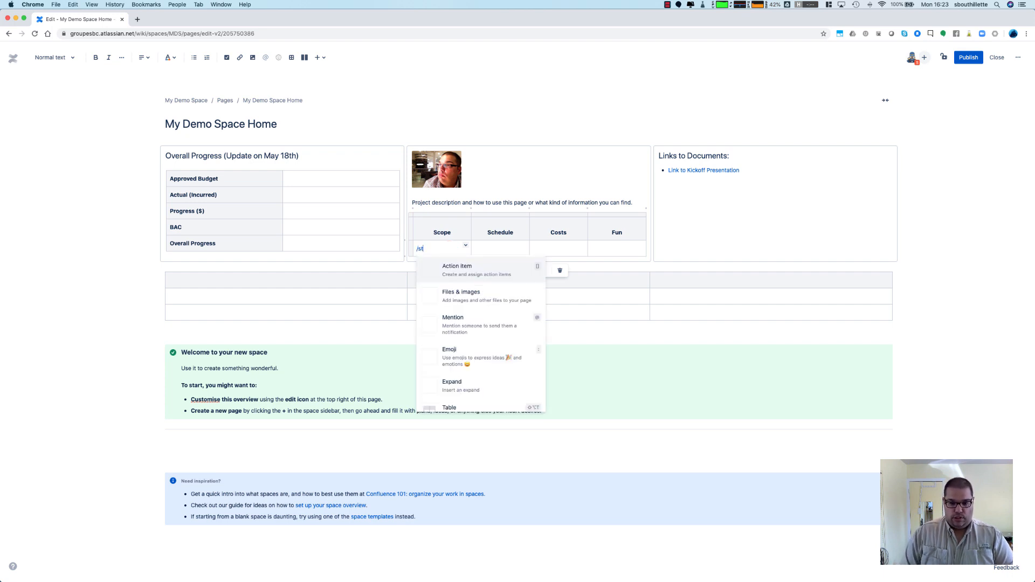
type("atus")
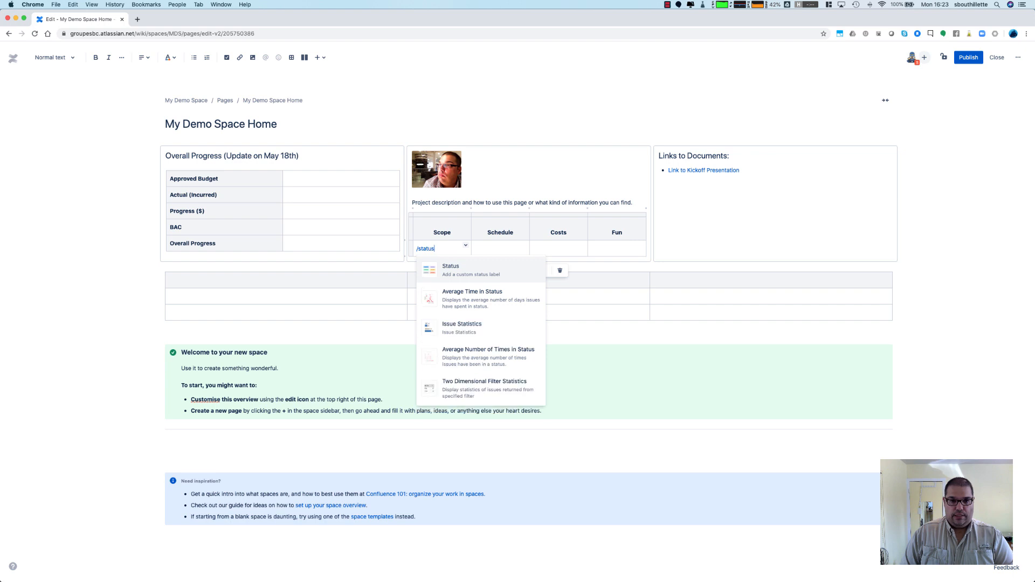
key("Return")
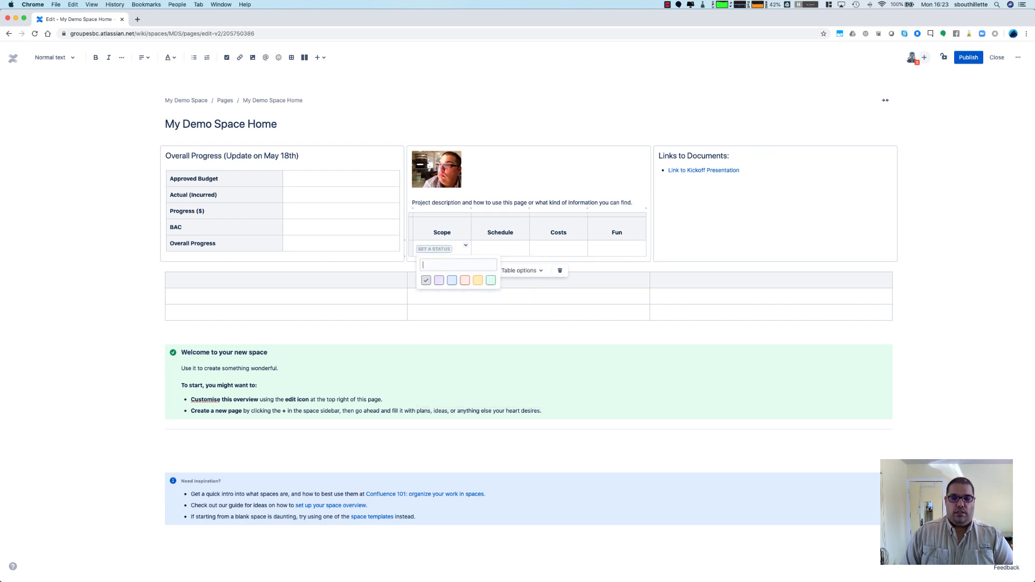
left_click(490, 281)
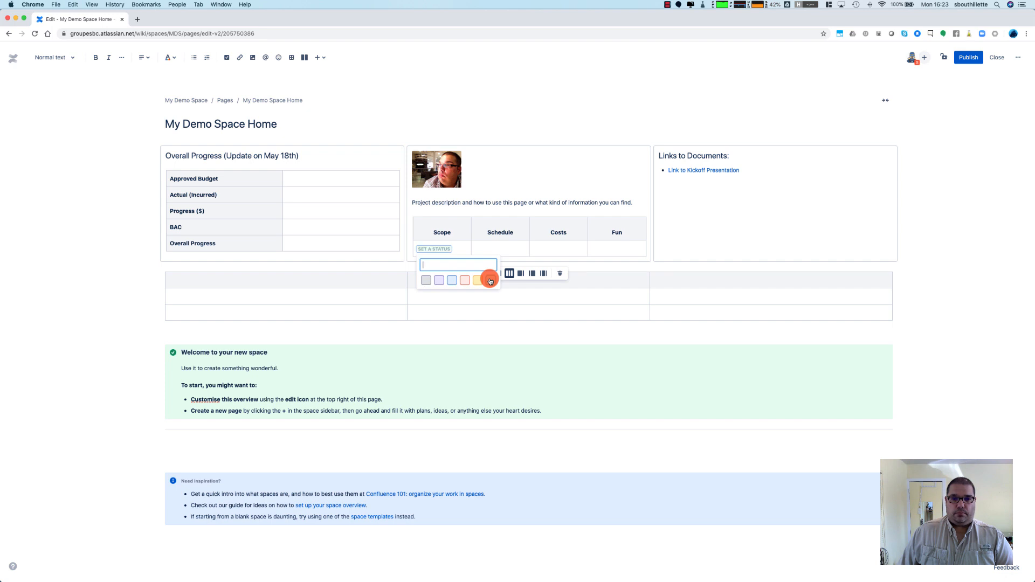
type("Good")
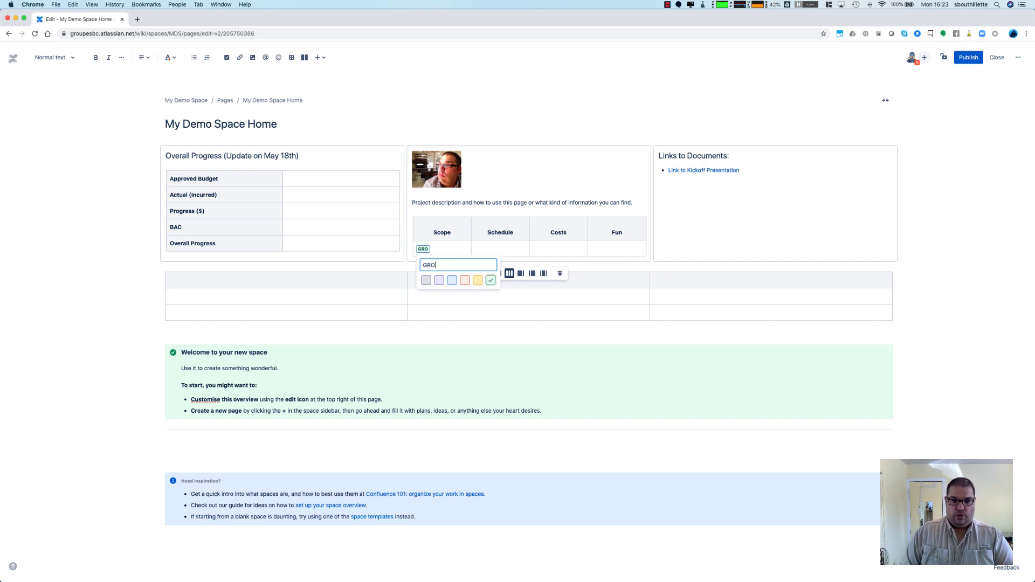
key("BackSpace")
key("BackSpace")
key("BackSpace")
type("OOD")
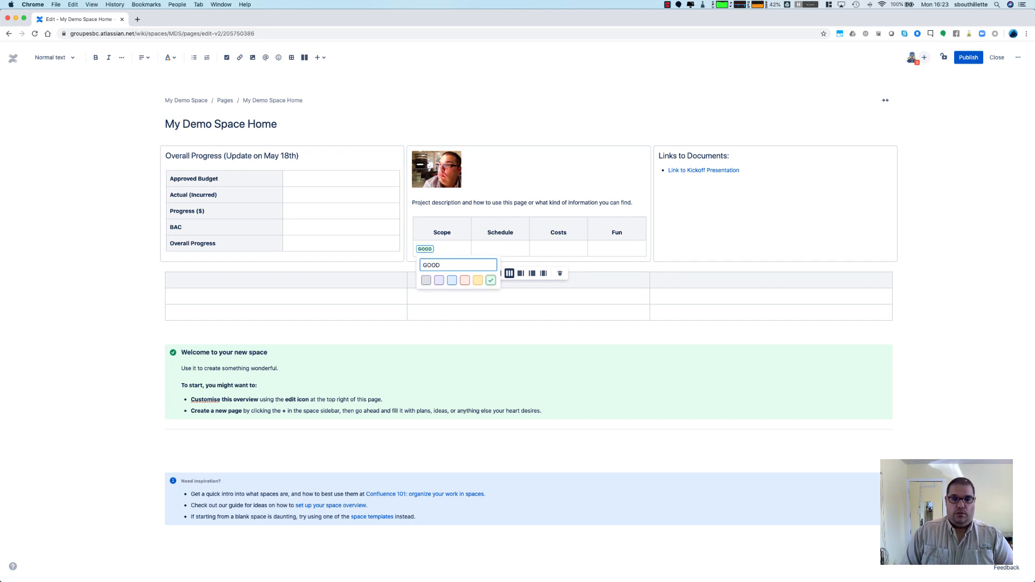
key("Return")
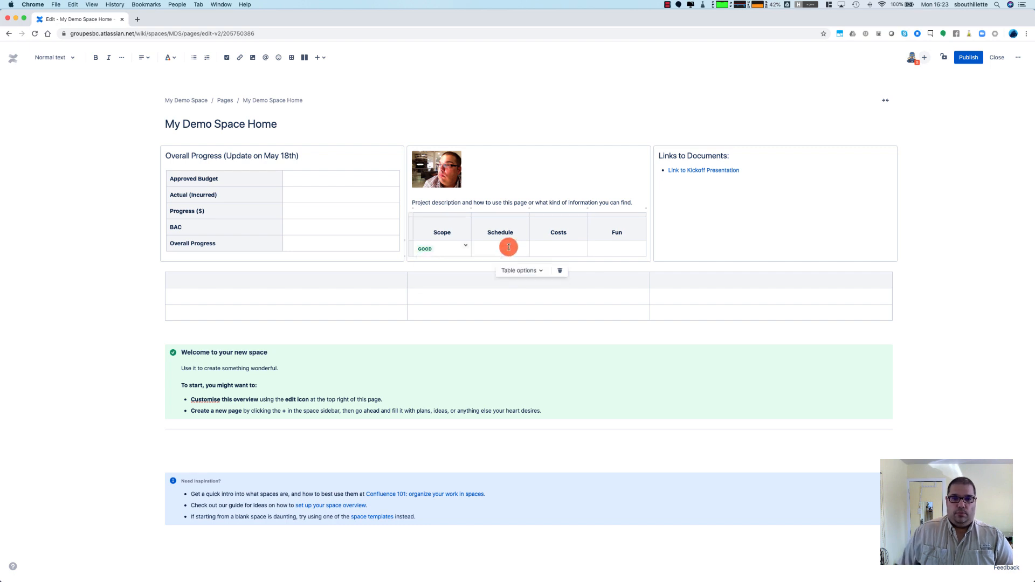
Add a yellow status label reading "YELLOW" in the cell under "Schedule" with the /status command
left_click(509, 247)
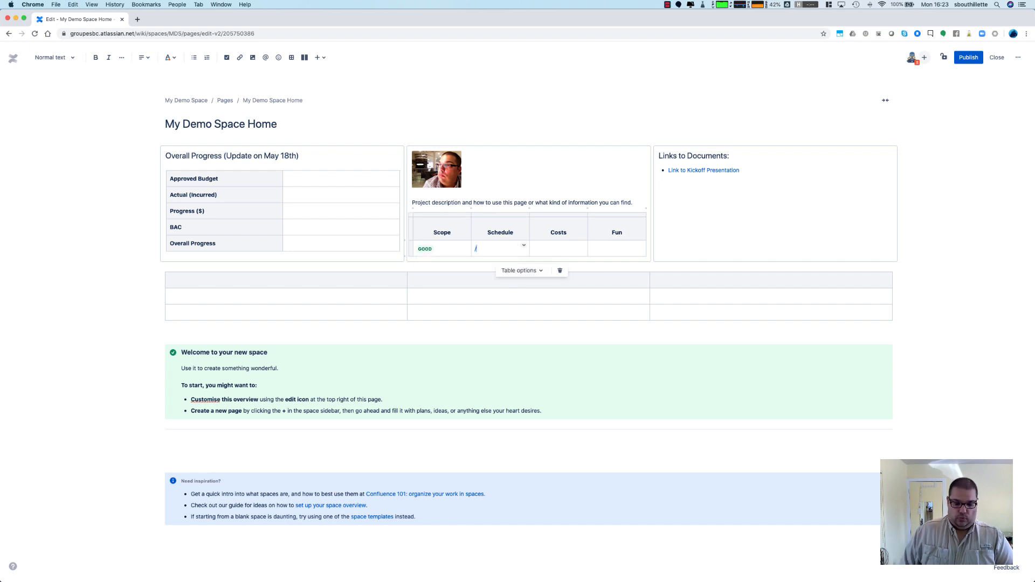
type("/status")
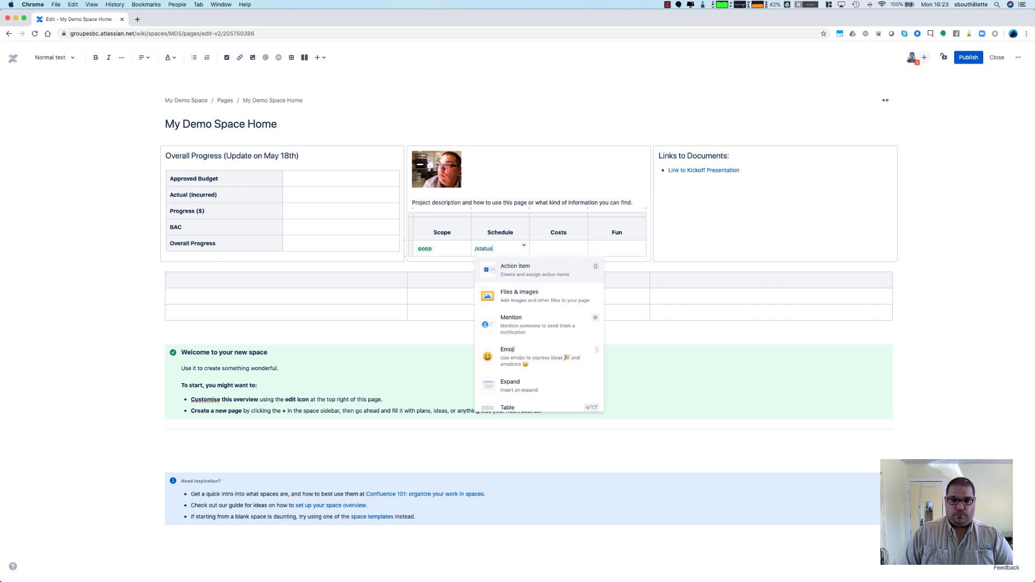
key("Return")
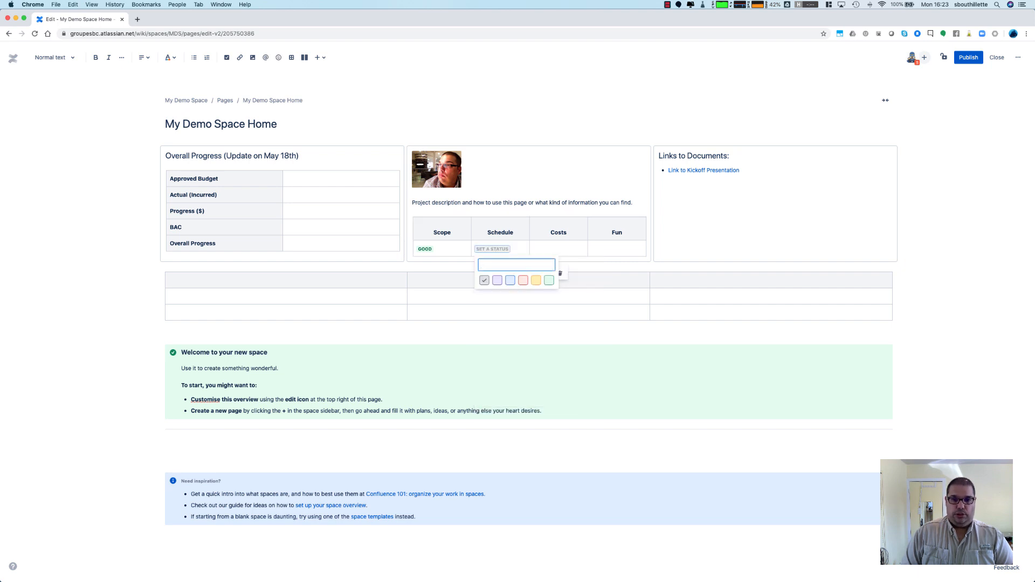
left_click(536, 280)
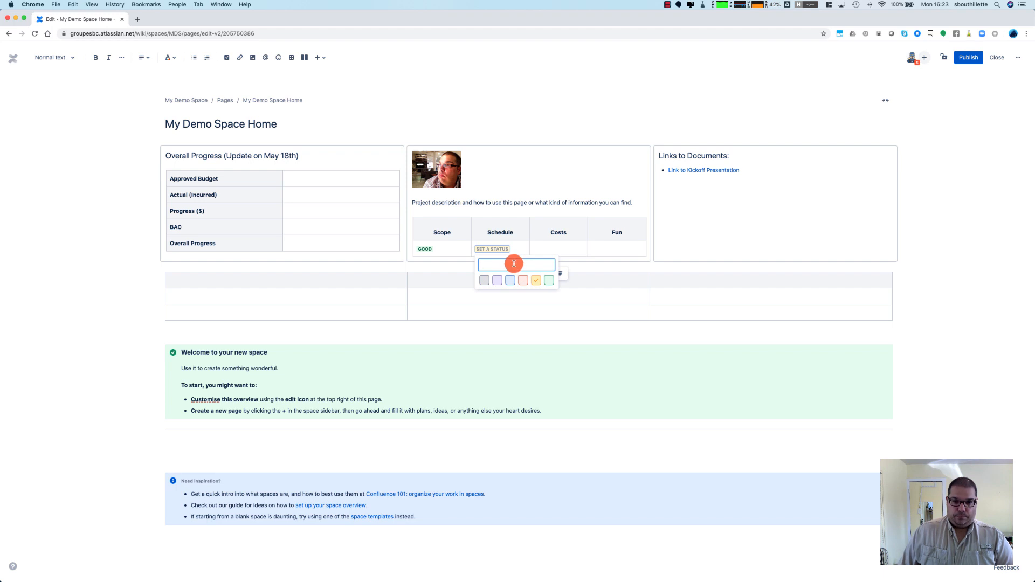
type("YELLOW")
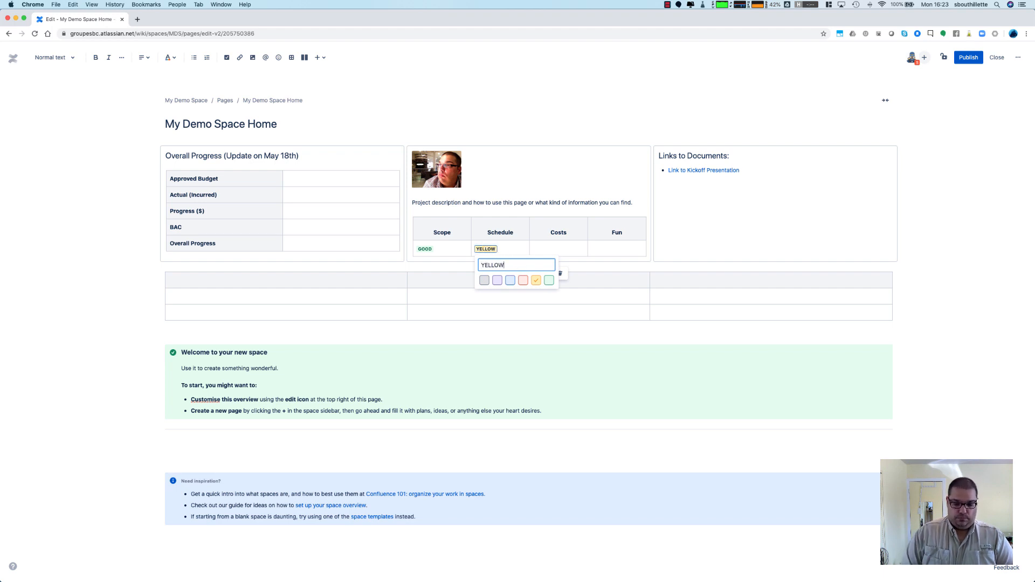
Add a red status label reading "OVER BUDGET" in the cell under "Costs" with the /status command
left_click(553, 251)
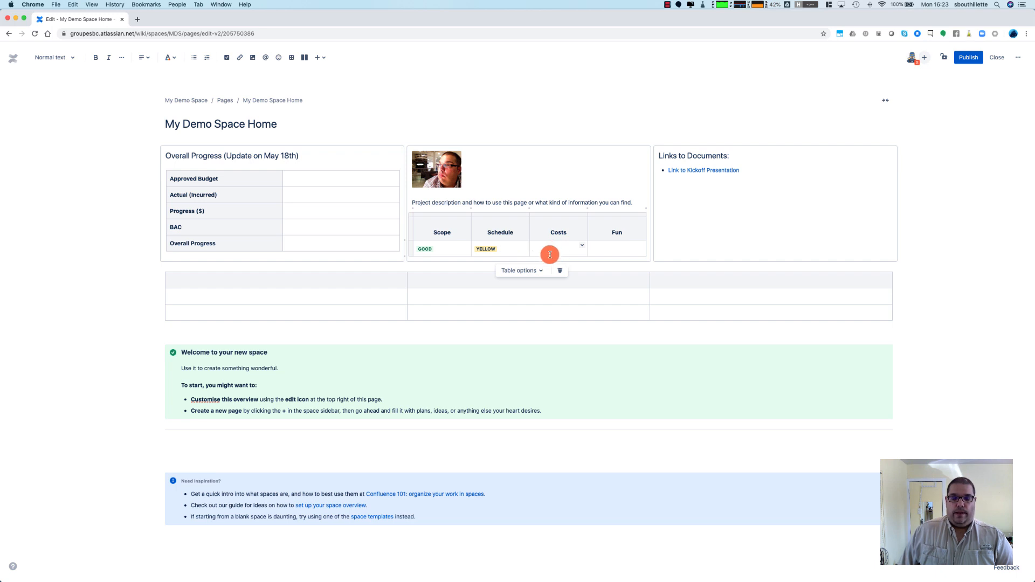
type("/stauts")
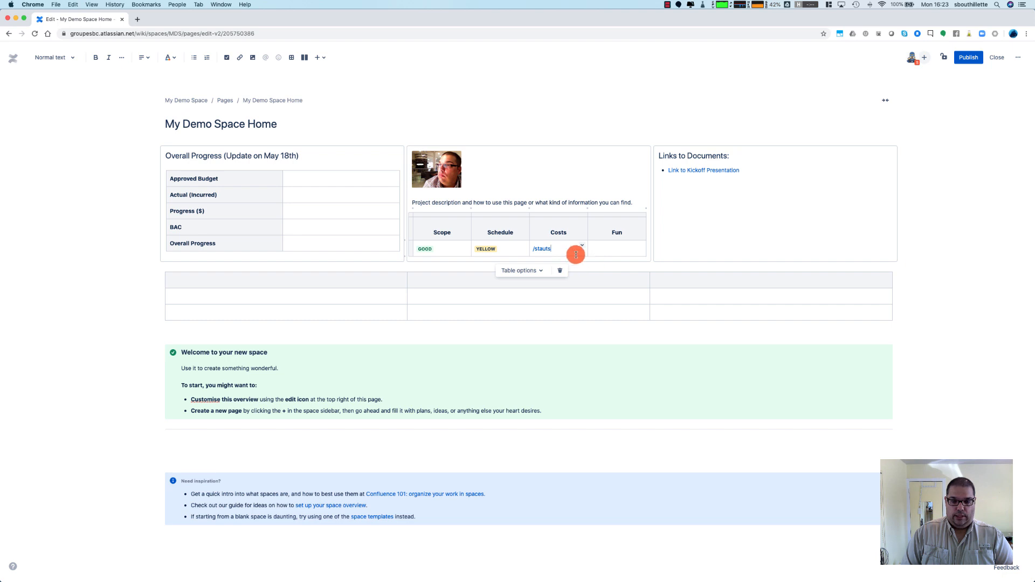
key("BackSpace")
key("BackSpace")
key("BackSpace")
type("tus")
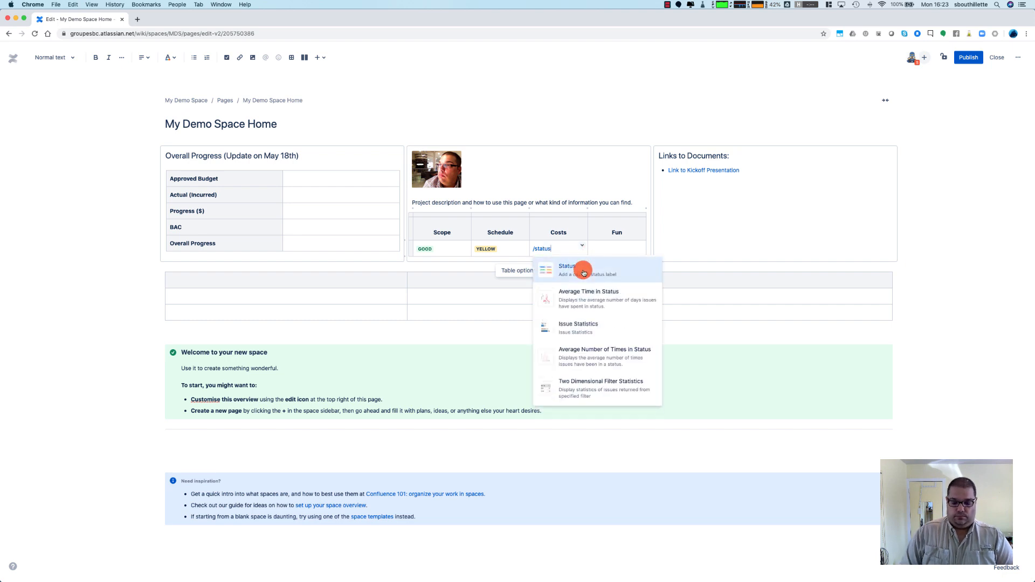
left_click(576, 269)
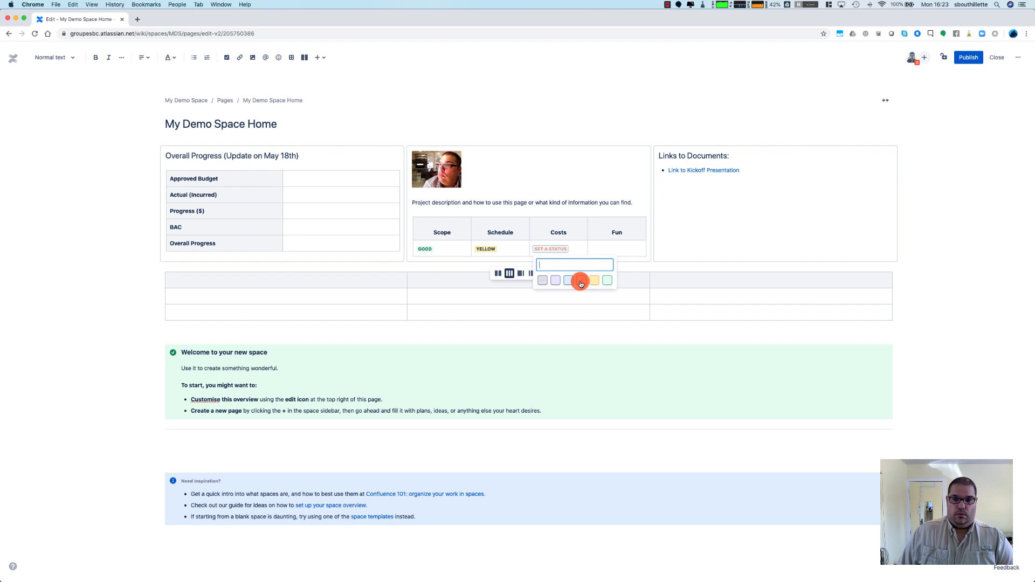
left_click(581, 281)
type("OVER BU")
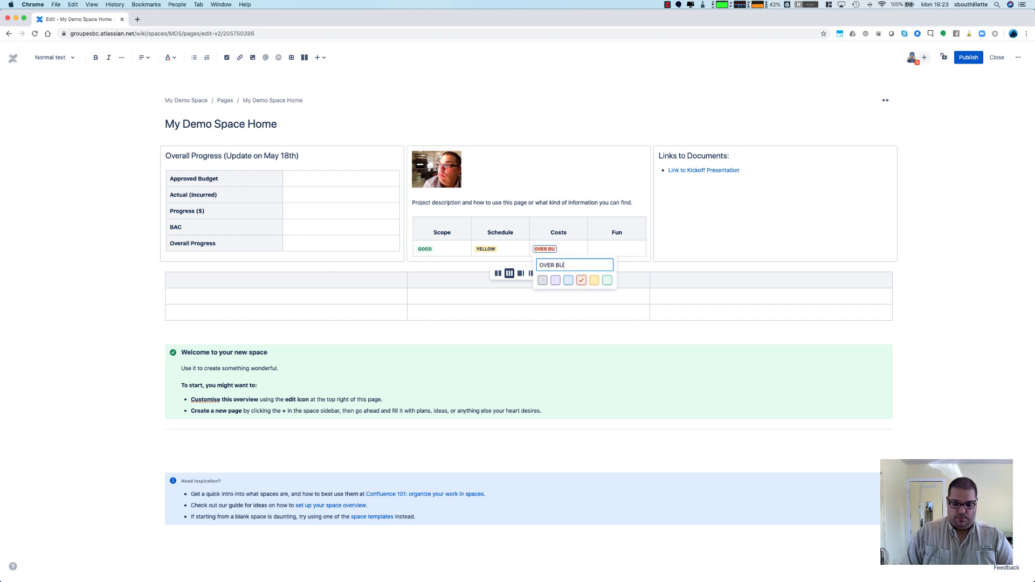
type("DGET")
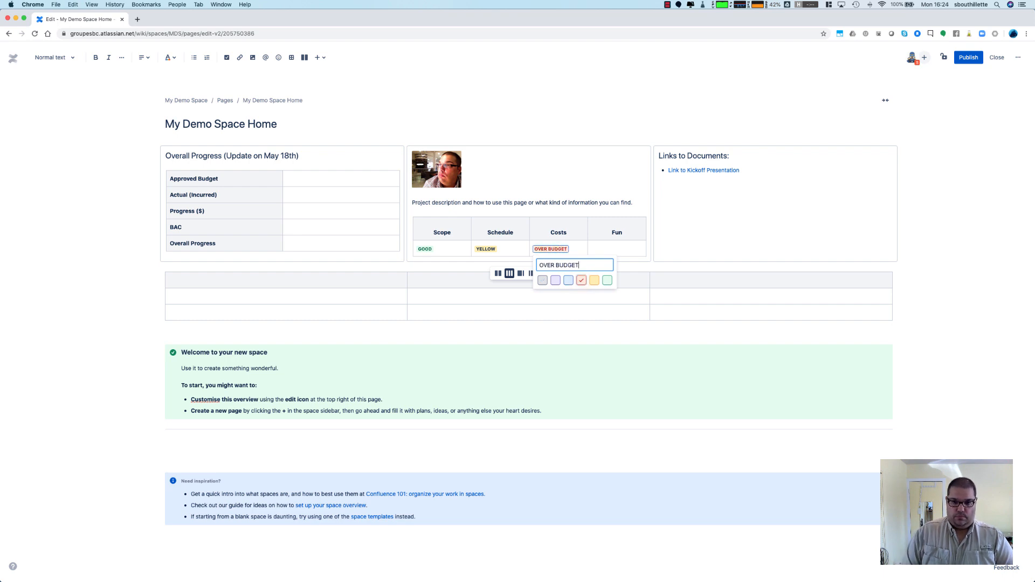
Insert the "Grinning face" emoji in the cell under "Fun" using the /emoji command
left_click(622, 248)
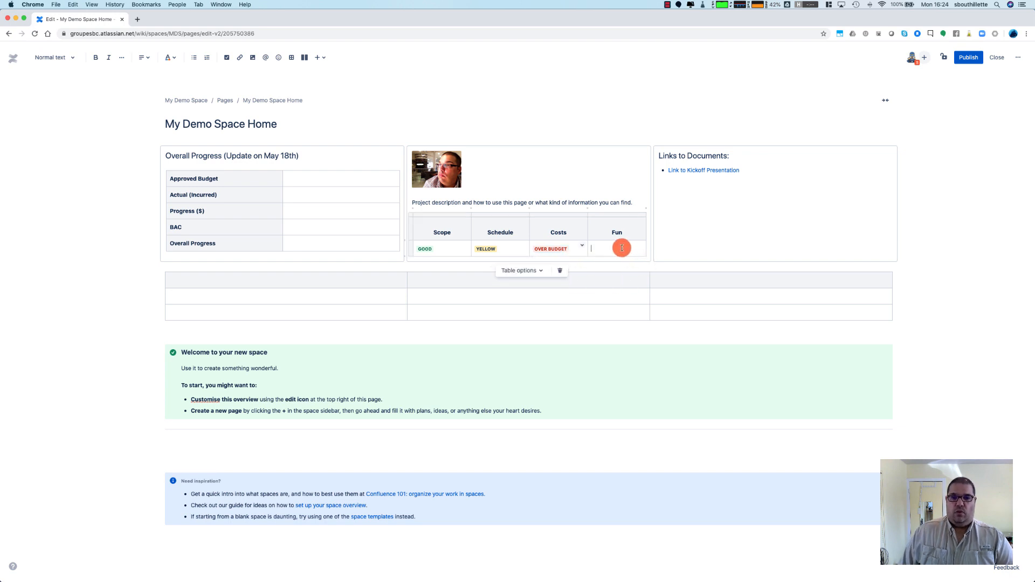
type("/emo")
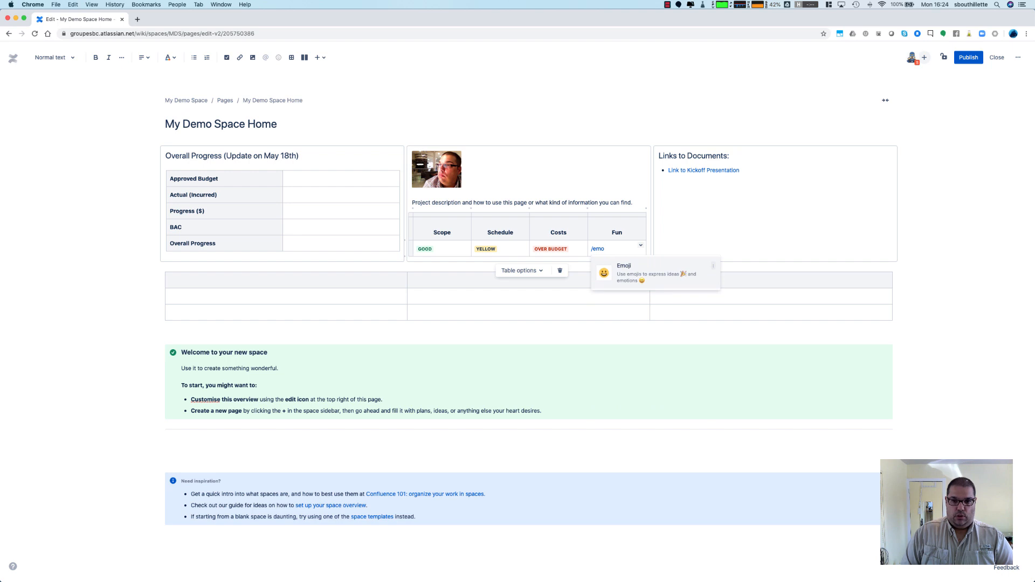
left_click(625, 269)
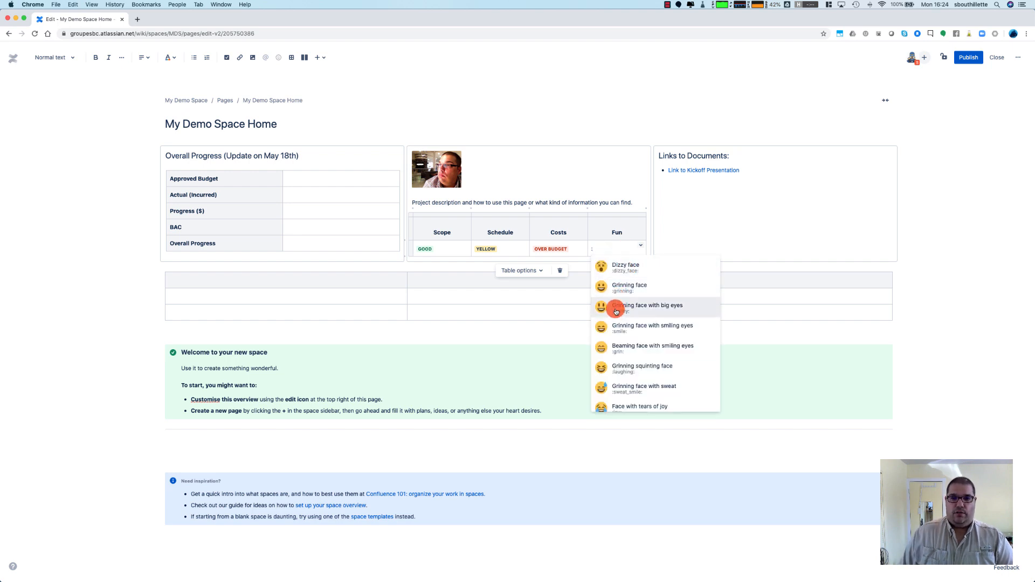
left_click(615, 290)
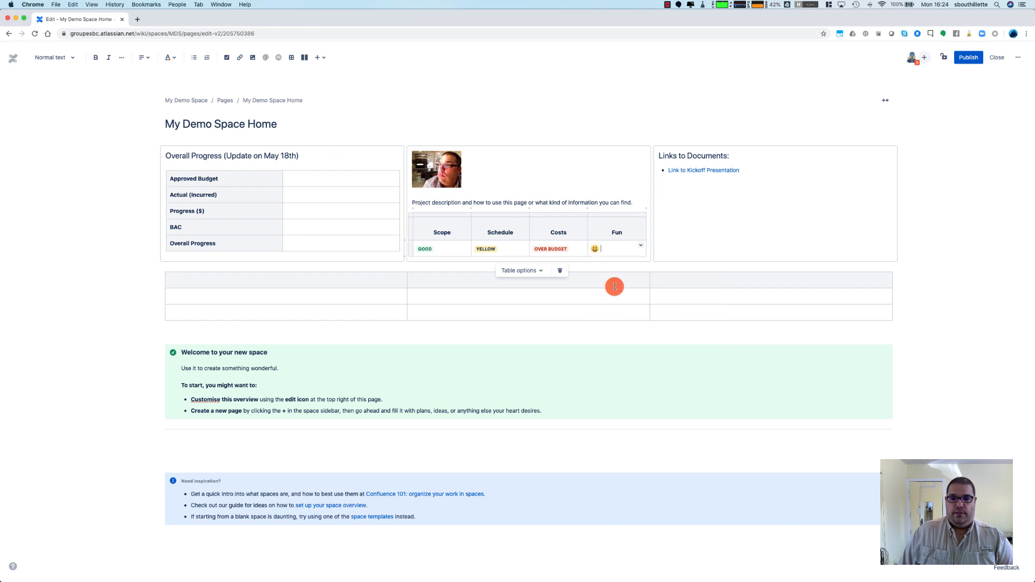
Center-align the status labels and emoji across the second row of the status table
left_click_drag(617, 251, 455, 243)
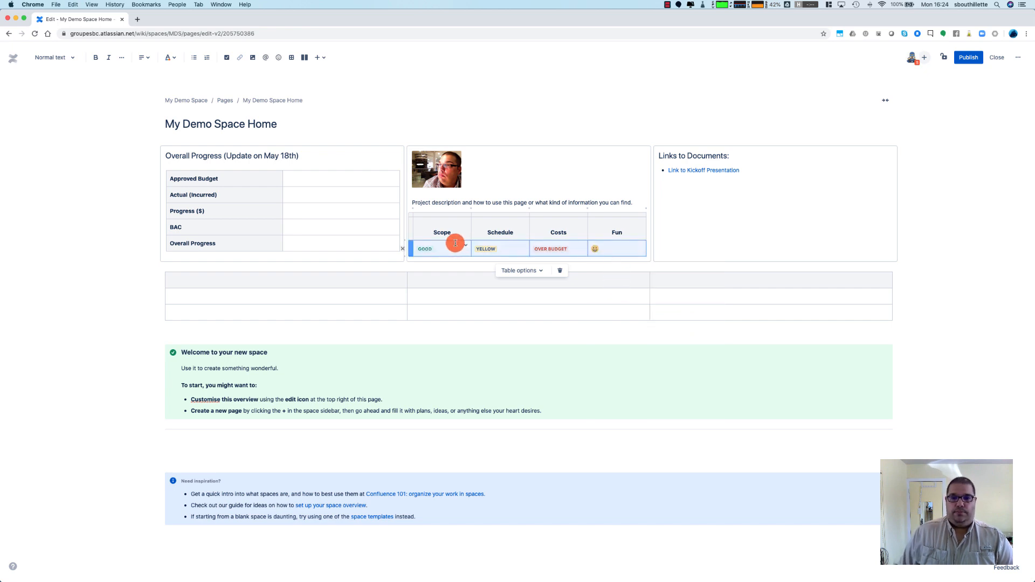
left_click(142, 58)
left_click(156, 76)
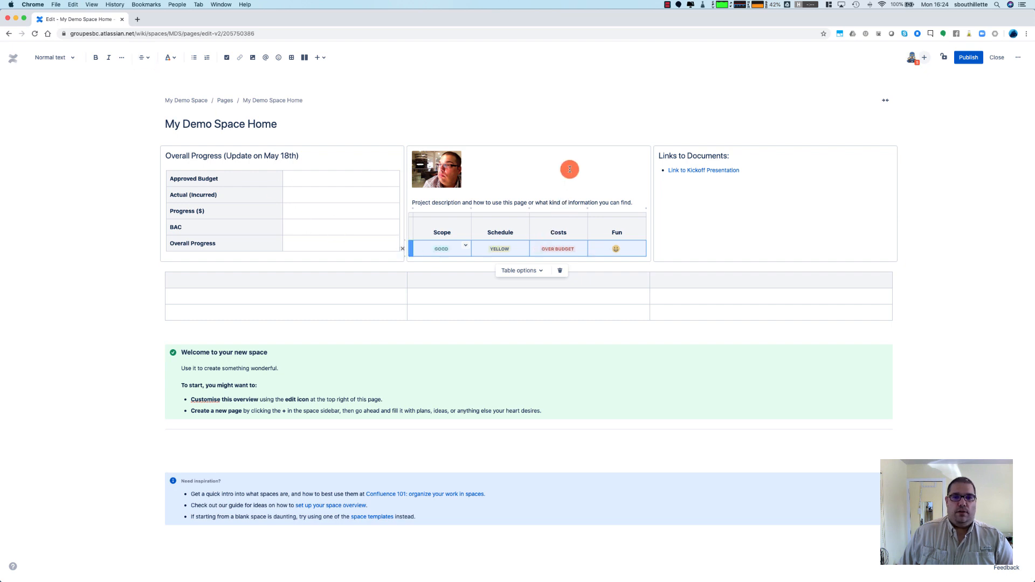
left_click(545, 175)
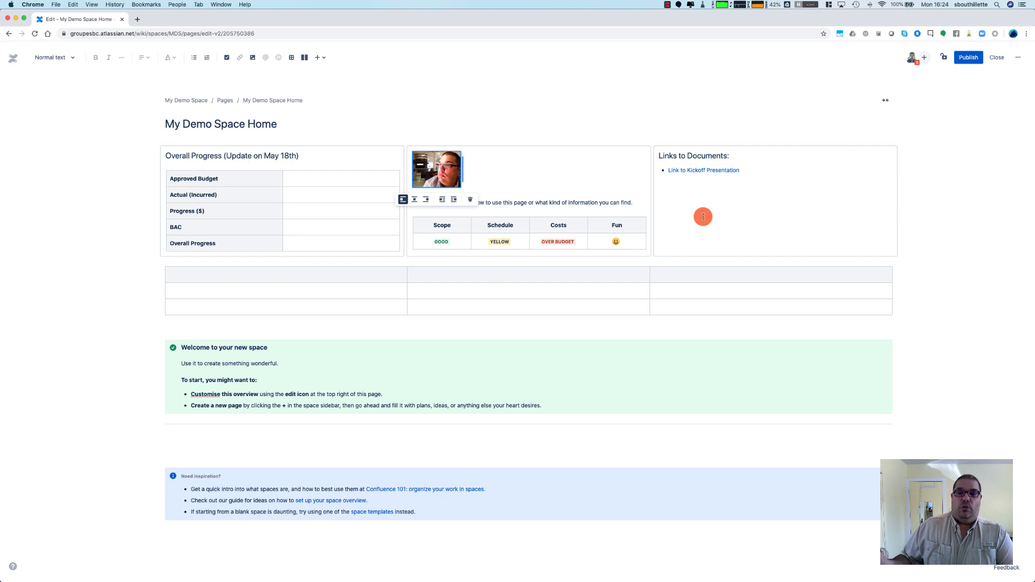
left_click(912, 249)
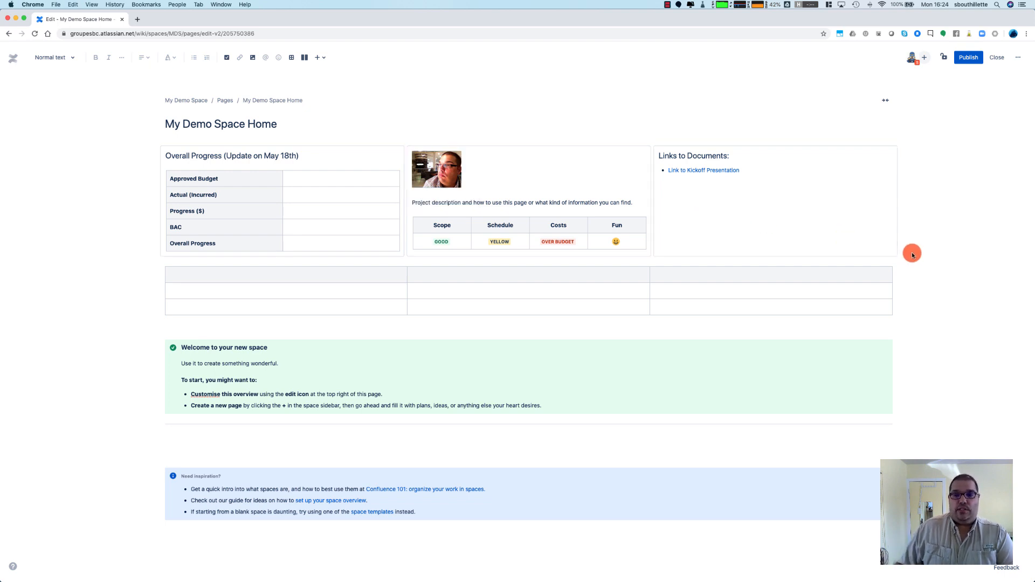
Delete the empty three-column table below the three-column layout
left_click(892, 263)
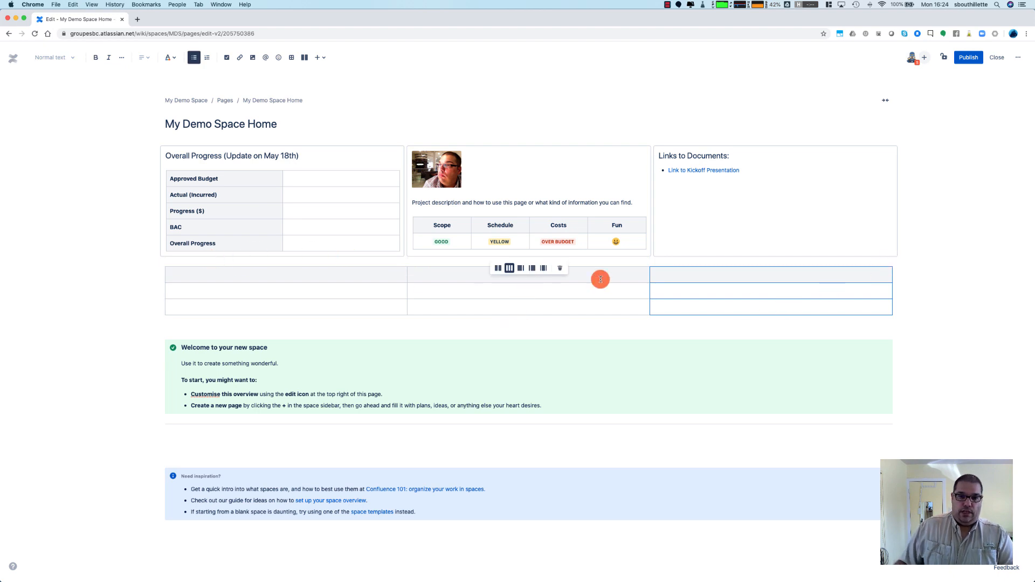
left_click(345, 301)
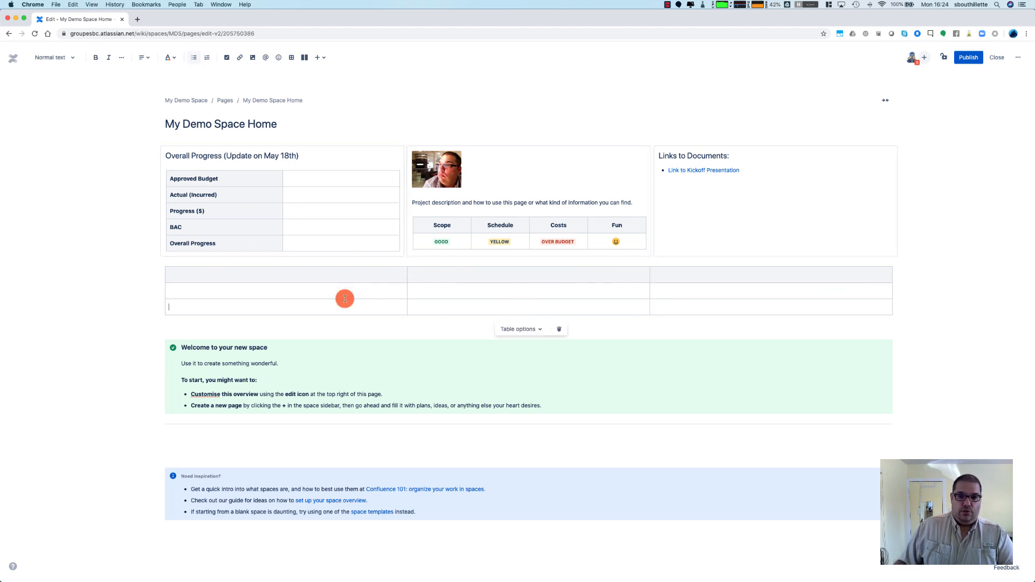
left_click(172, 267)
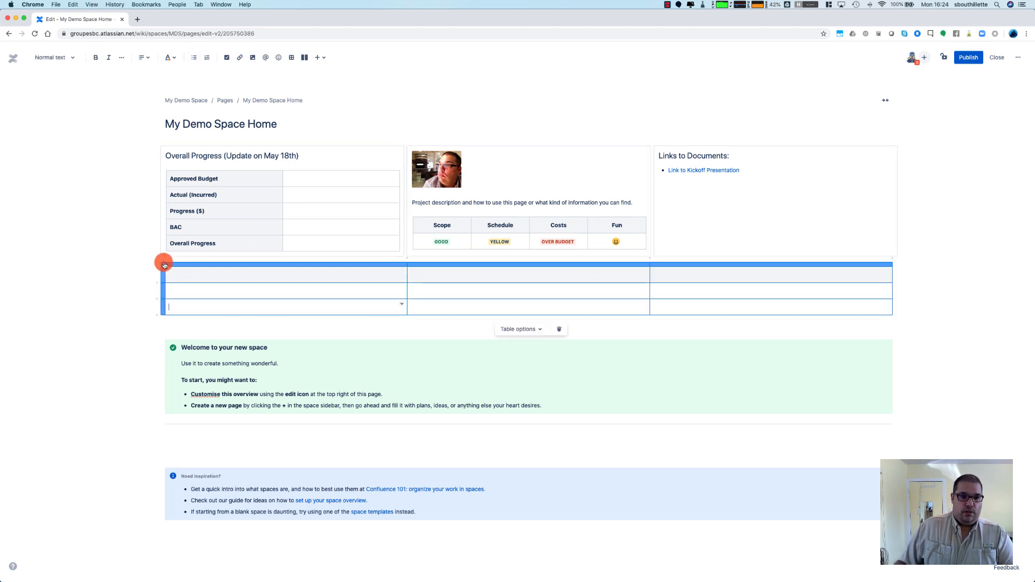
left_click(563, 333)
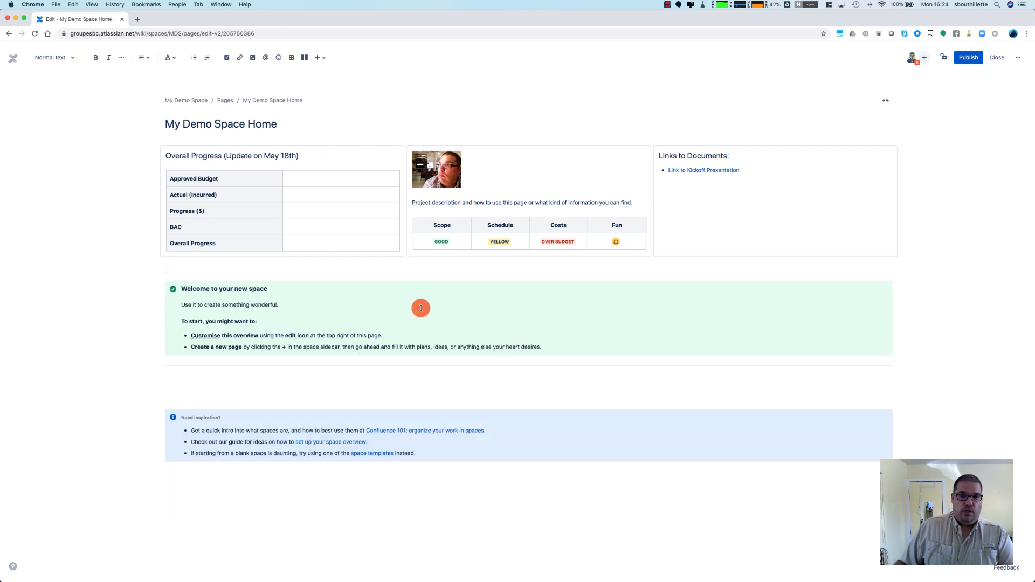
Remove the green "Welcome to your new space" panel and the blue "Need inspiration?" panel
left_click(551, 324)
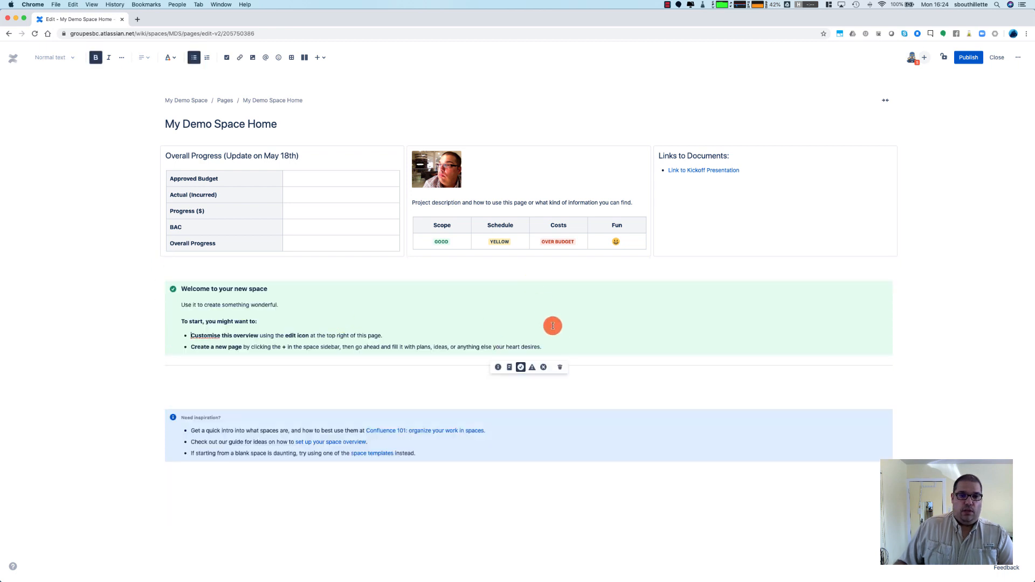
left_click(563, 370)
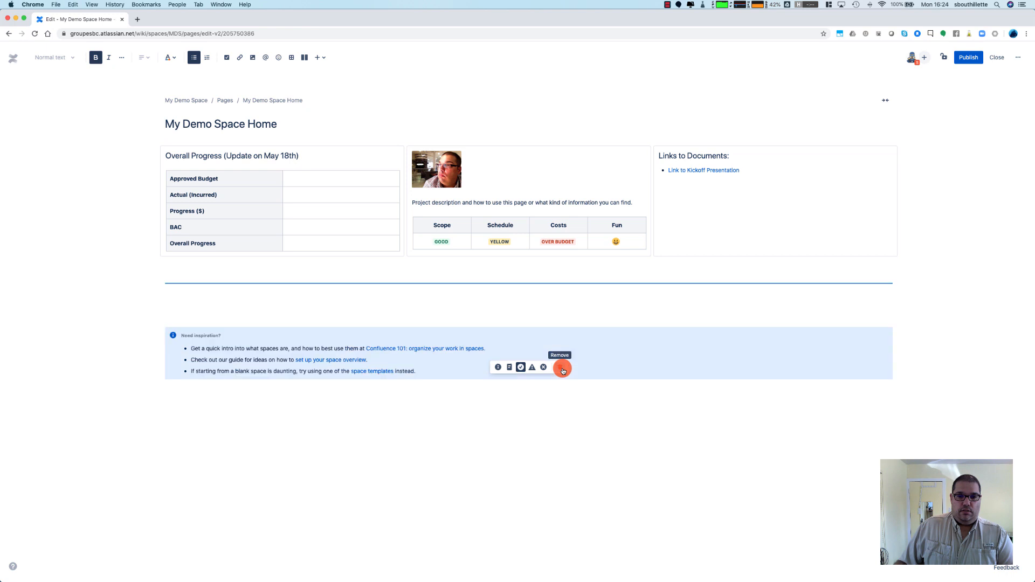
left_click(515, 345)
left_click(563, 392)
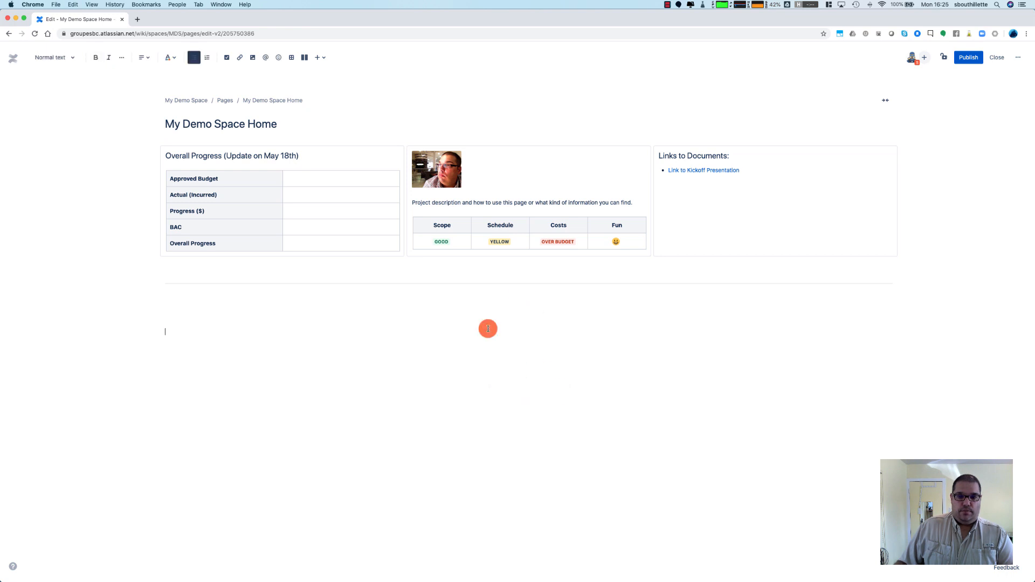
left_click(409, 272)
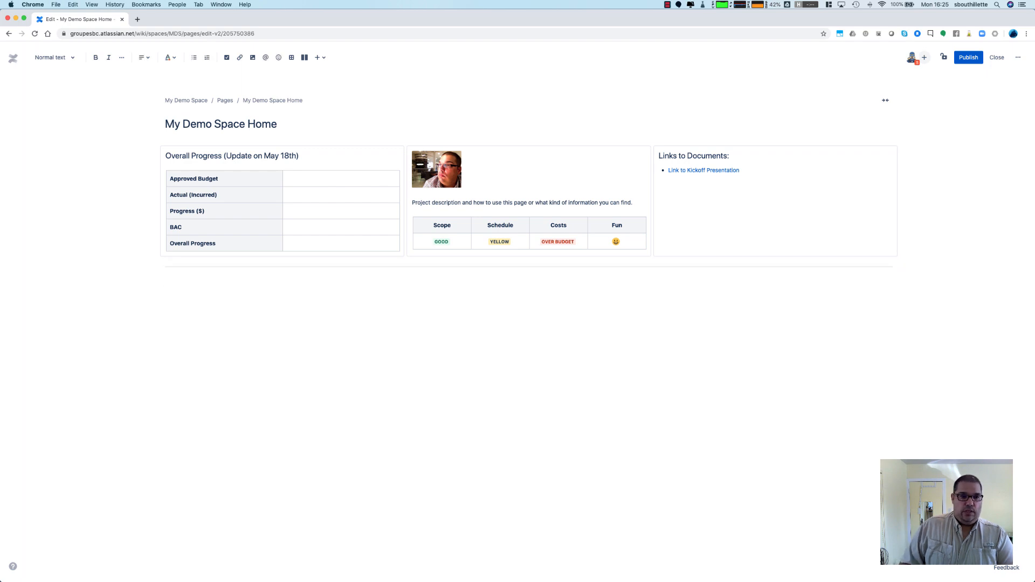
type("/line")
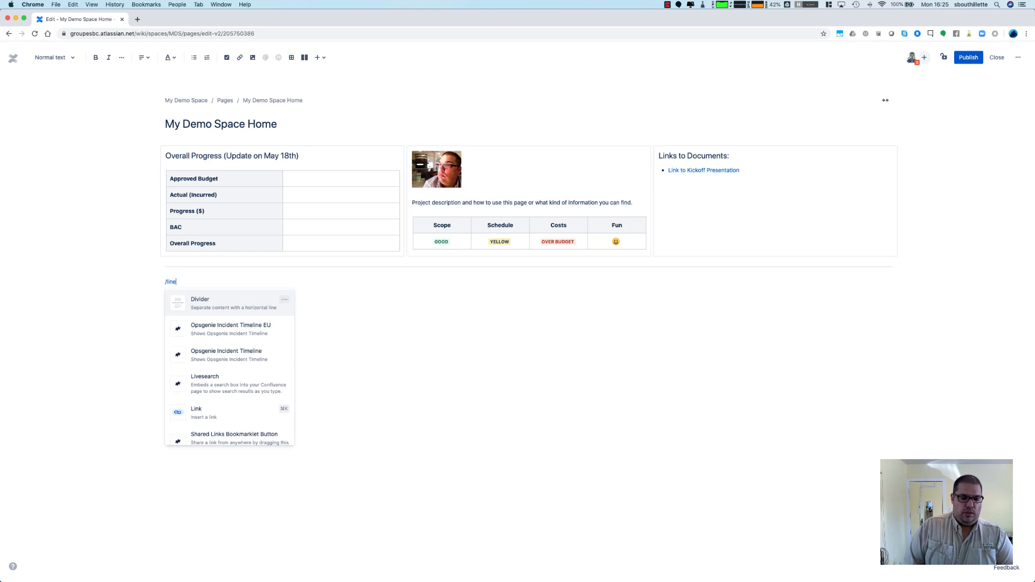
key("Return")
key("Up")
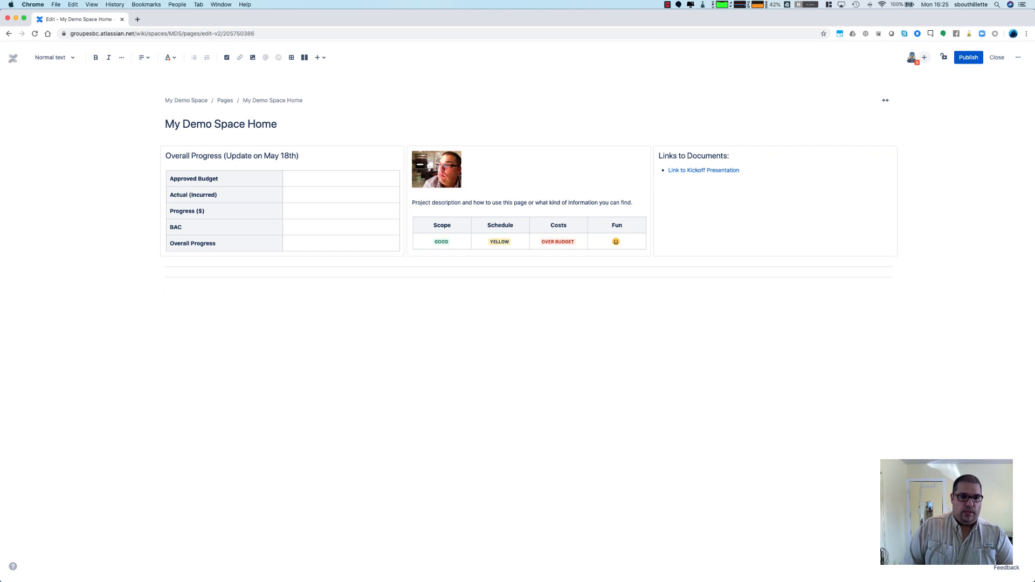
key("BackSpace")
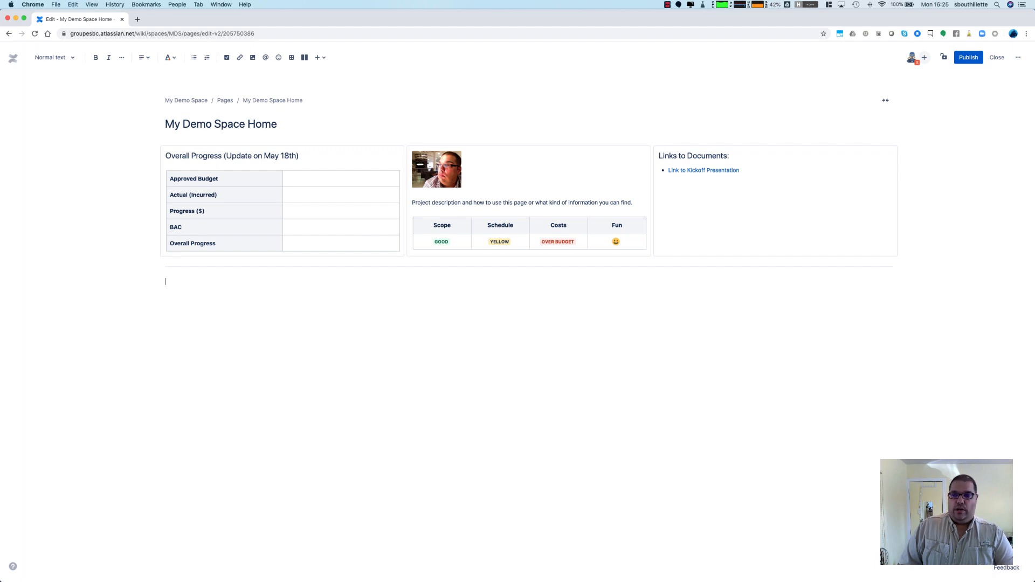
Add the text "Project Status Report" below the divider and format it as Heading 1
type("Project Status Report")
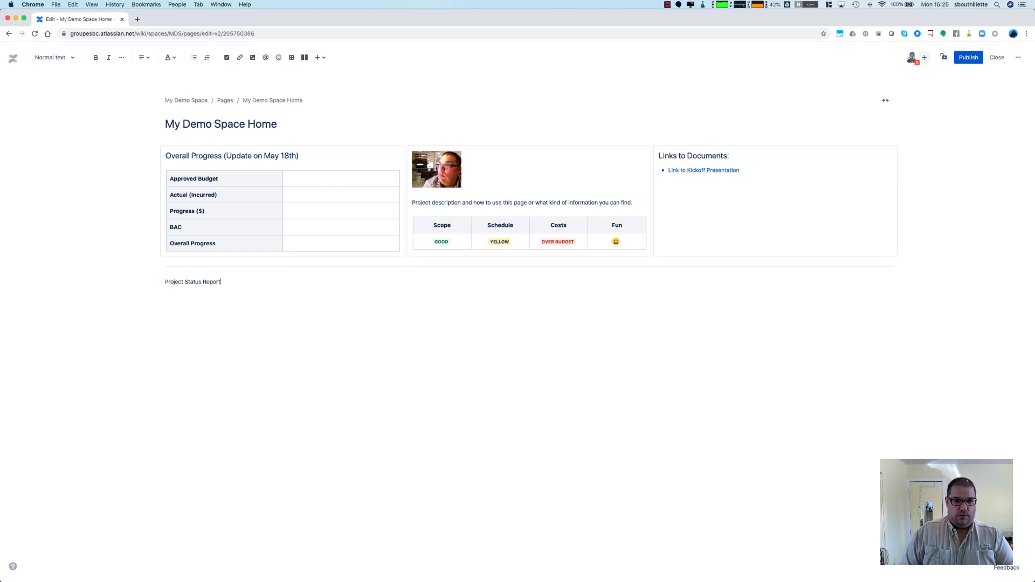
key("super+shift+Left")
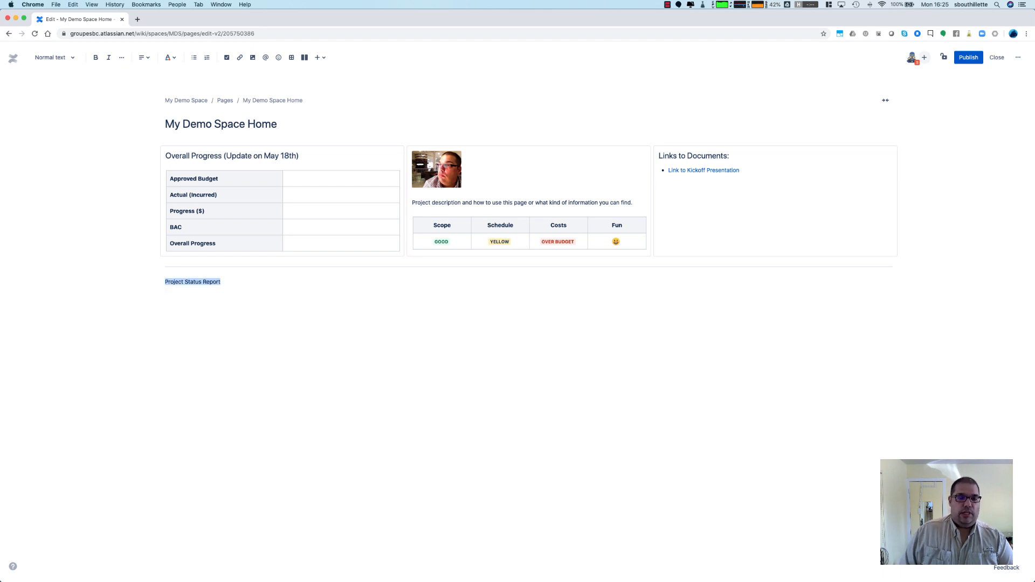
left_click(74, 60)
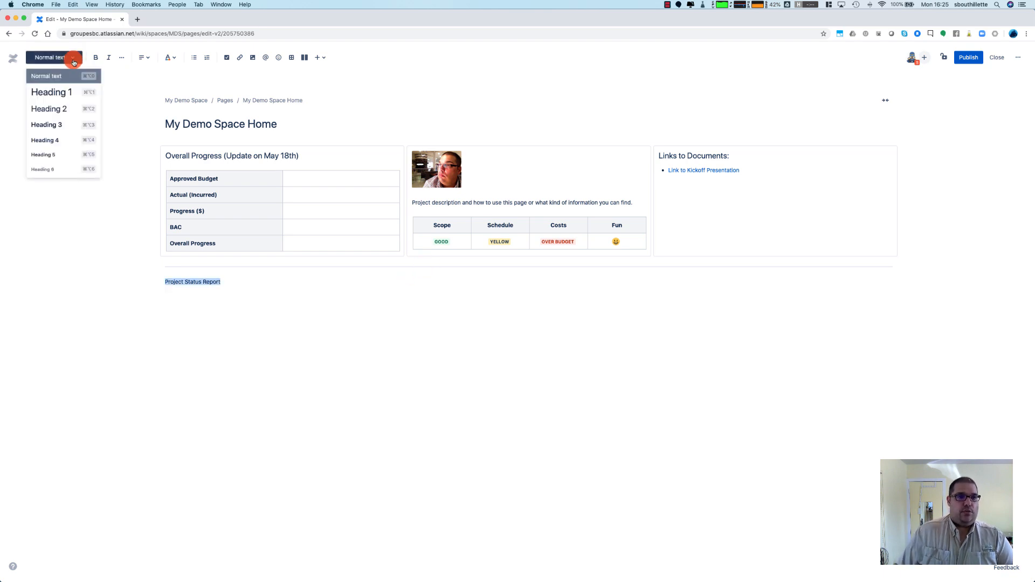
left_click(59, 93)
left_click(256, 298)
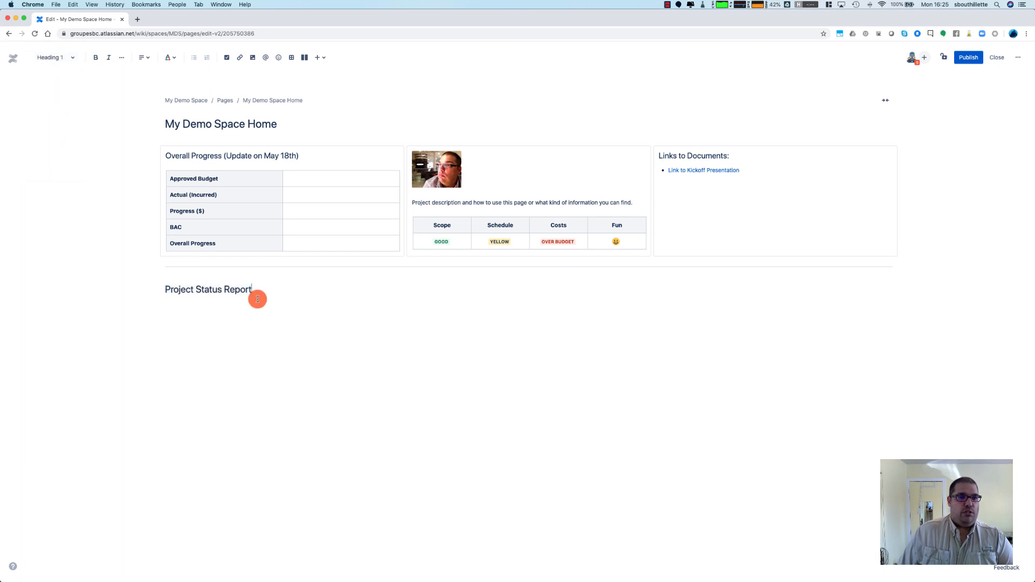
Insert an expand element directly below the "Project Status Report" heading using the /expand command
key("Return")
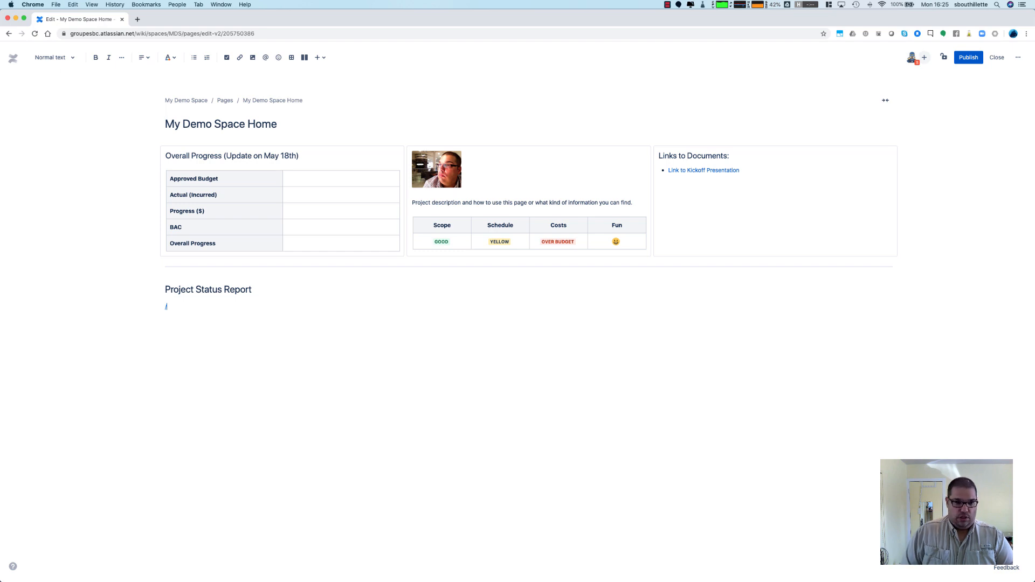
type("/expand")
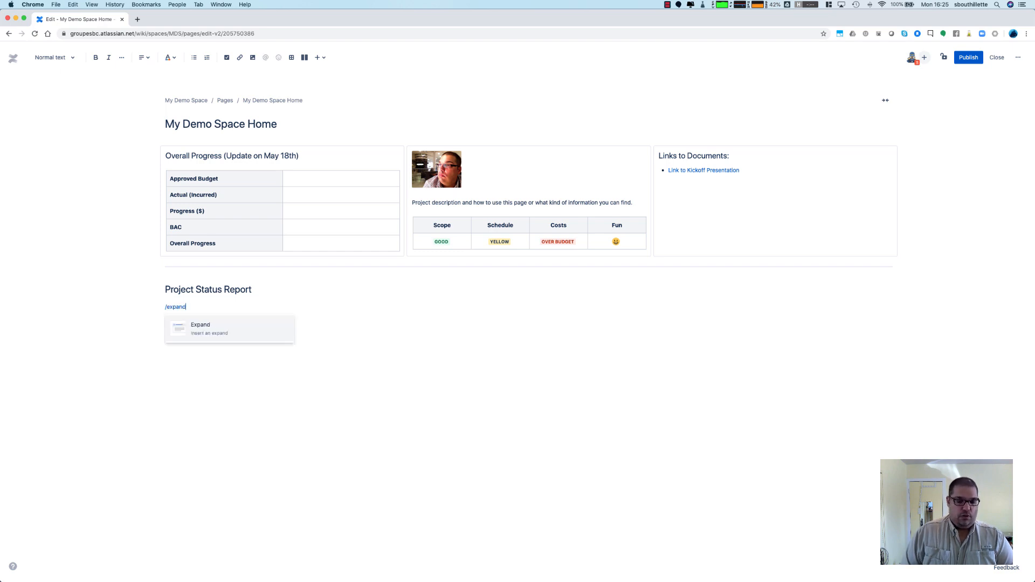
key("Return")
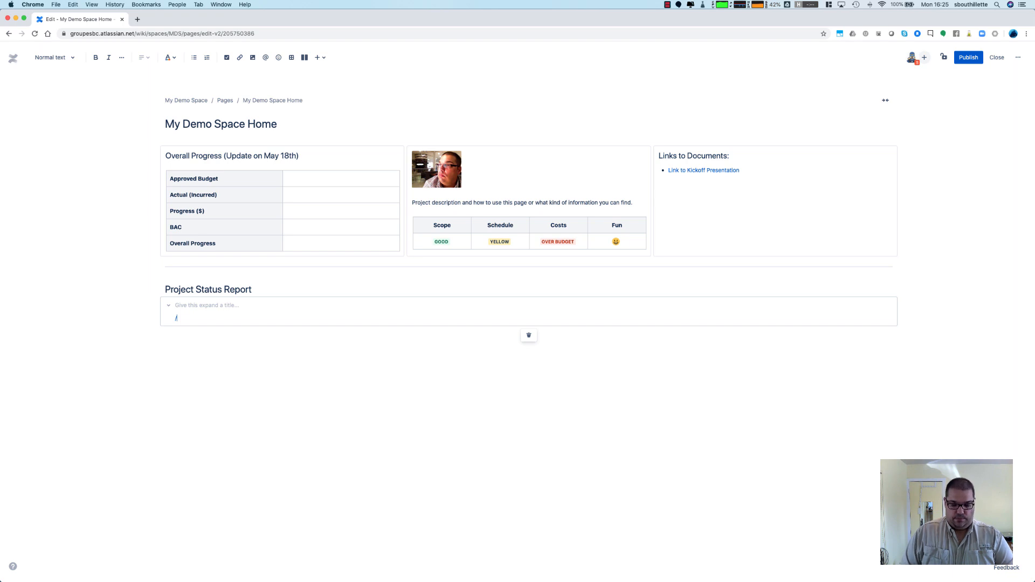
Insert a default three-column table inside the expand element using the /table command
type("table")
left_click(202, 342)
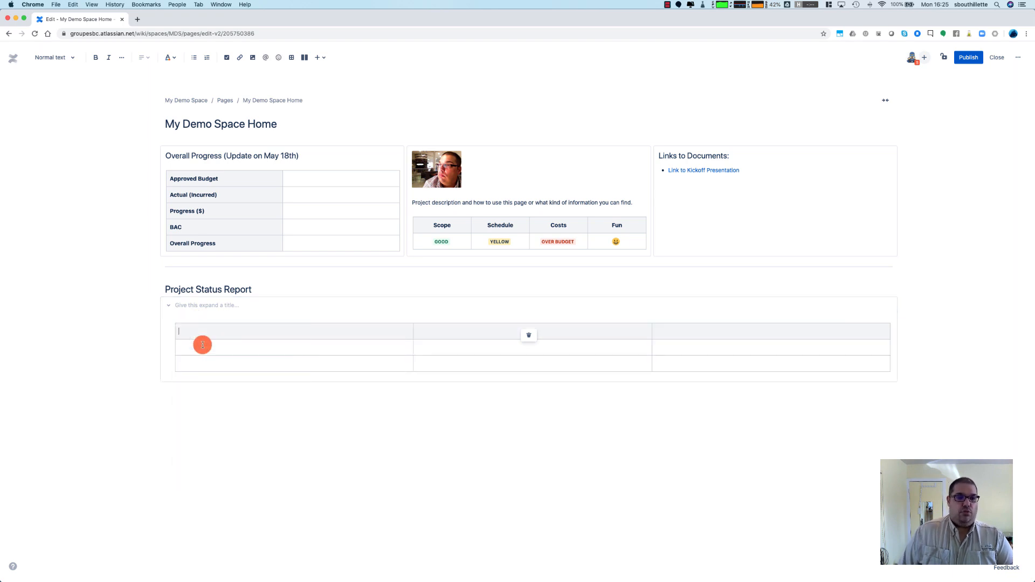
Title the expand element "2020-05-18" and publish the page
left_click(353, 437)
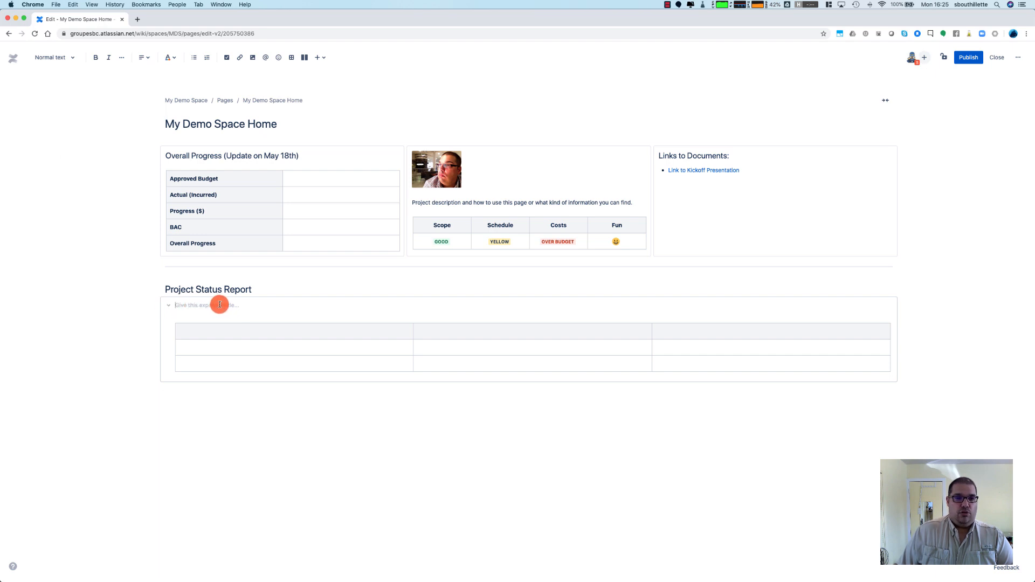
type("2020-05-18")
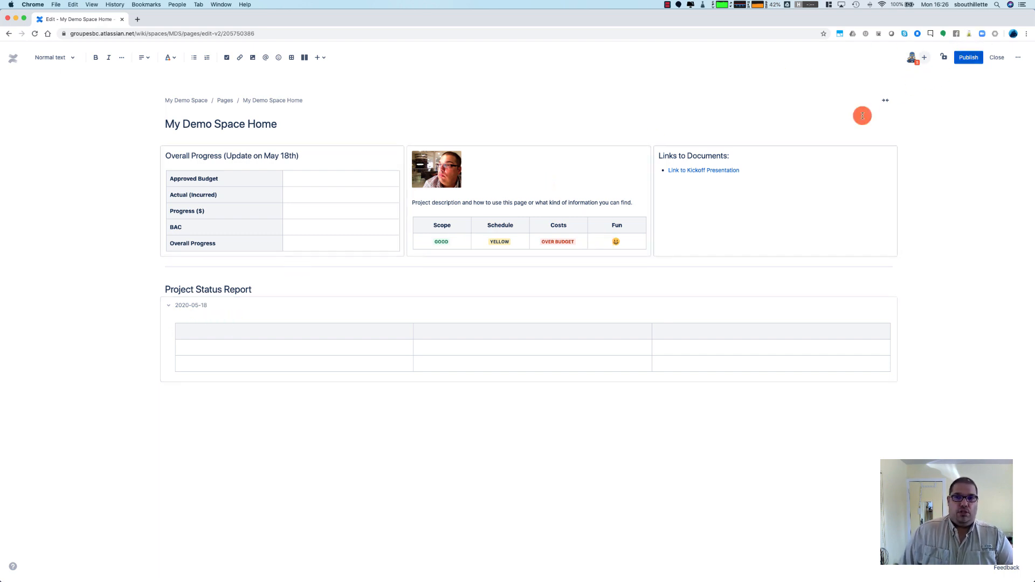
left_click(968, 57)
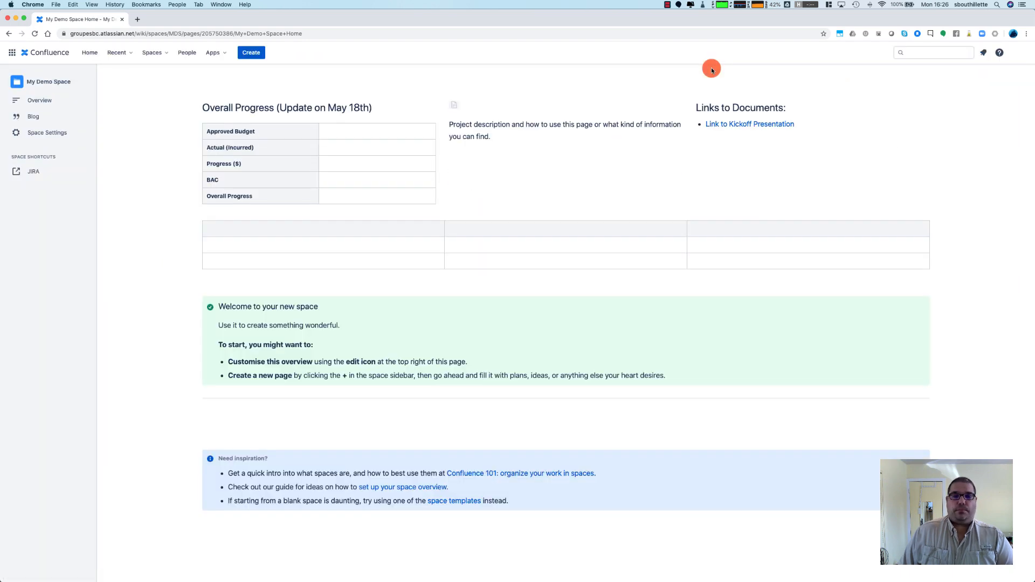
Reload the published page and check how the "2020-05-18" section expands and collapses
left_click(35, 34)
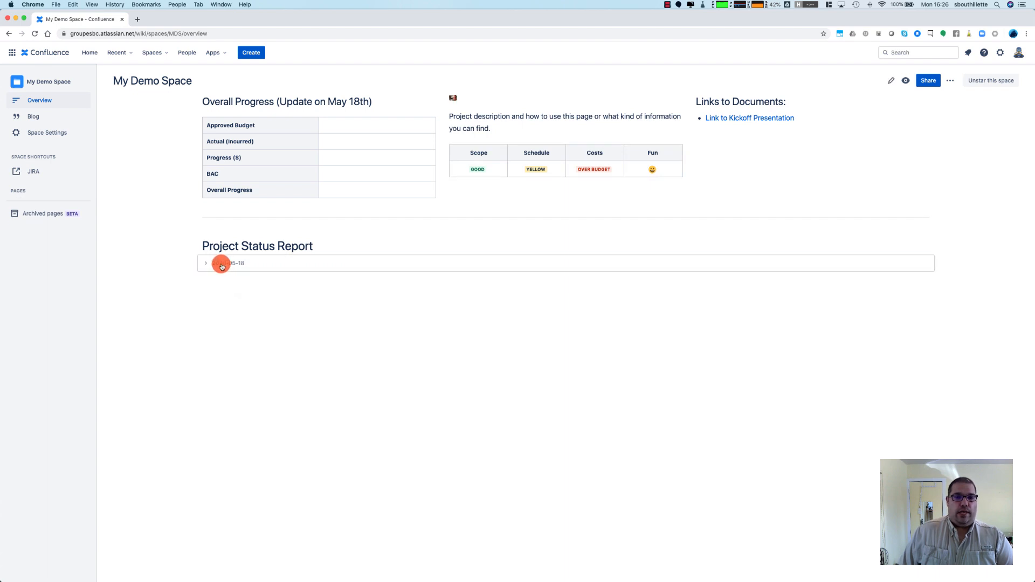
left_click(205, 265)
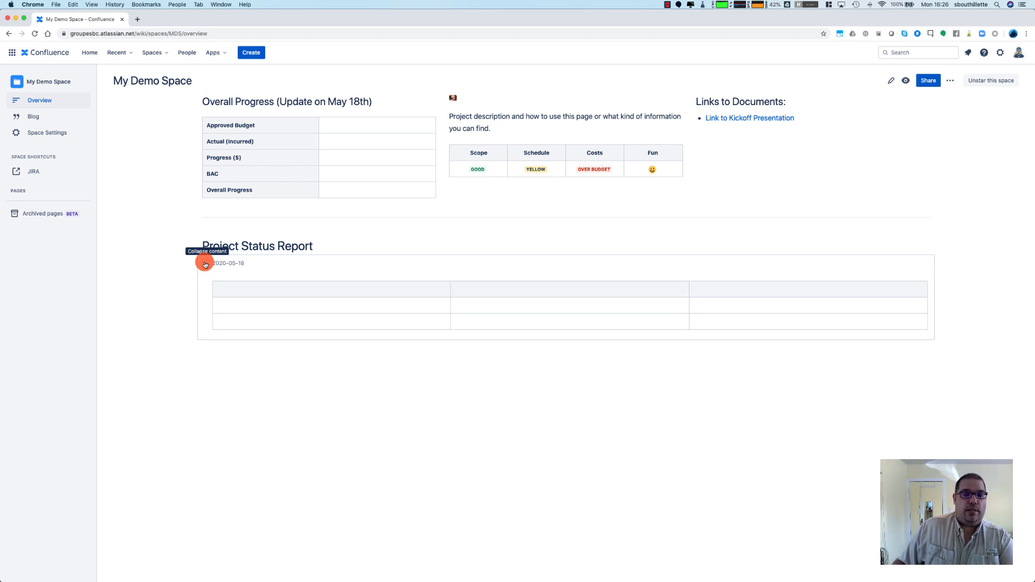
left_click(205, 264)
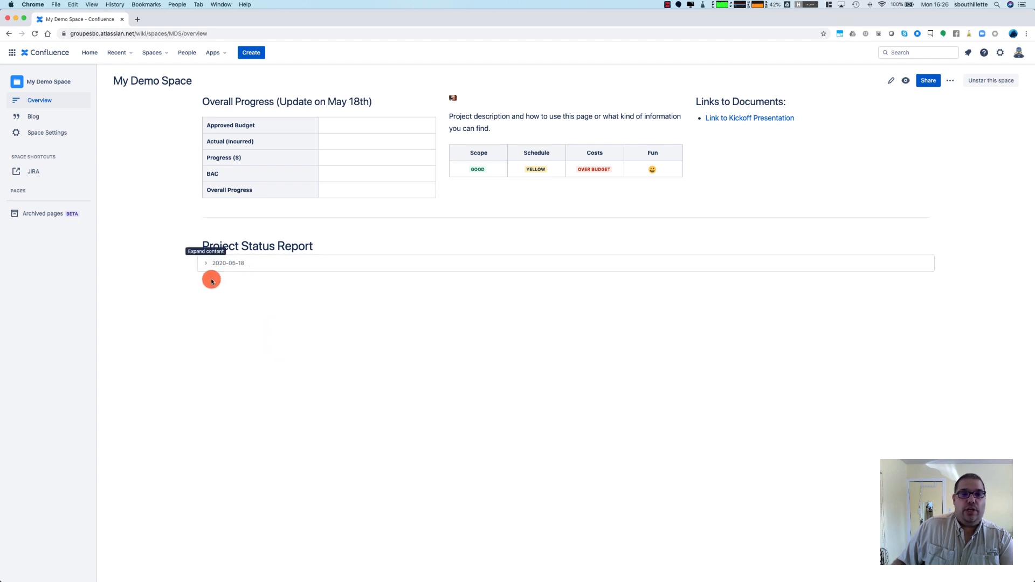
left_click(205, 264)
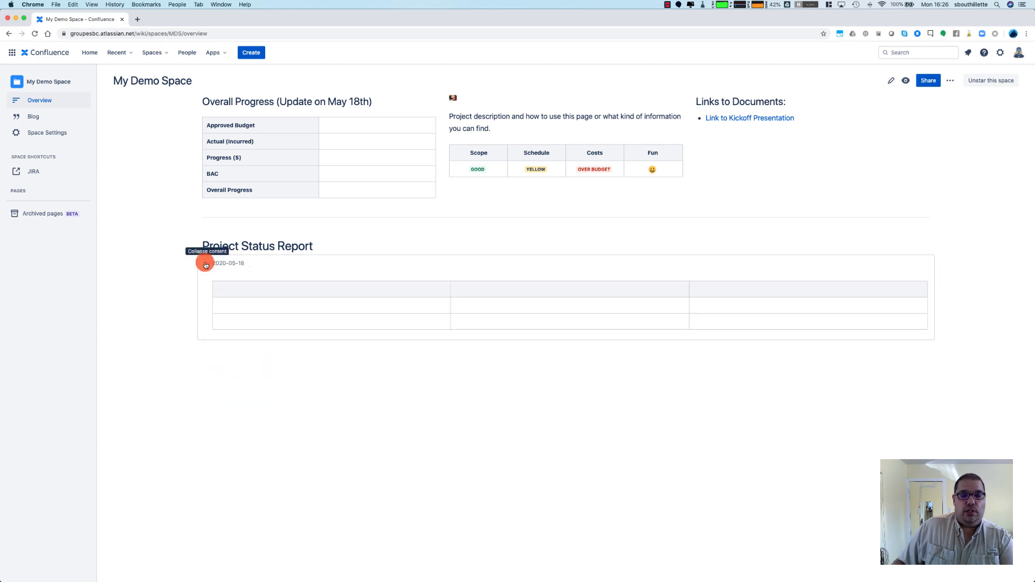
left_click(205, 264)
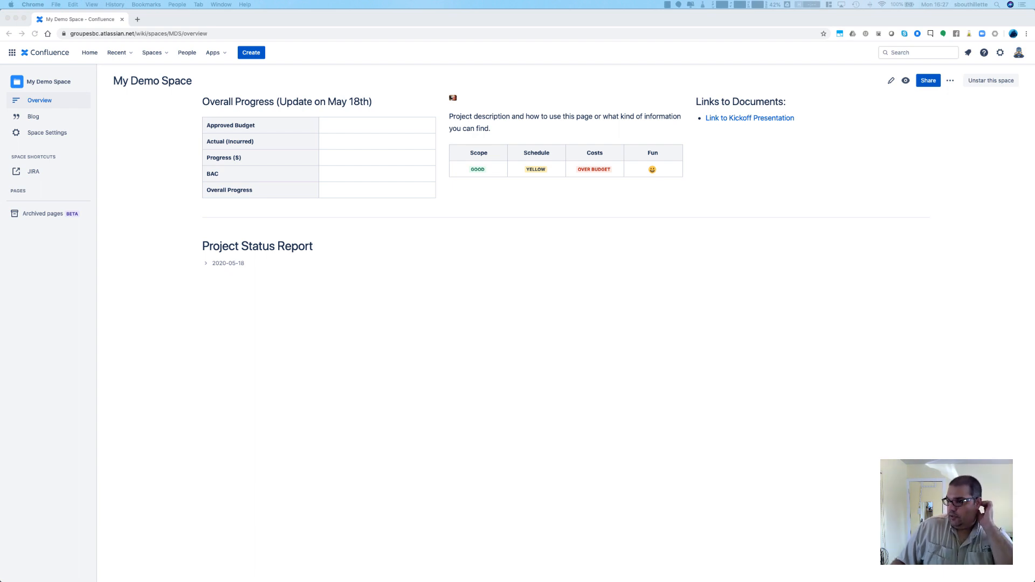
left_click(207, 263)
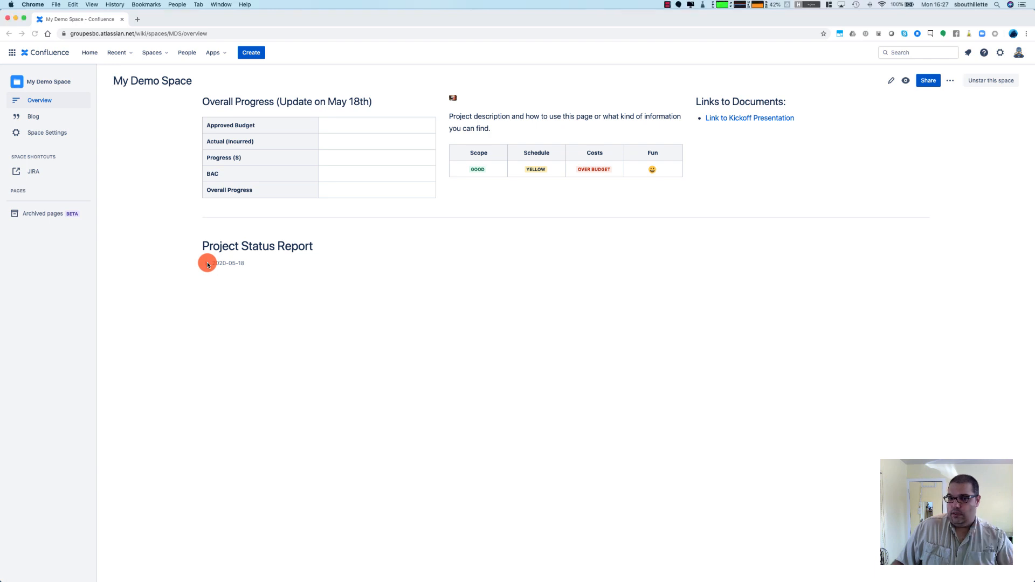
Reopen the overview page for editing and delete the empty table inside the "2020-05-18" expand element
left_click(890, 80)
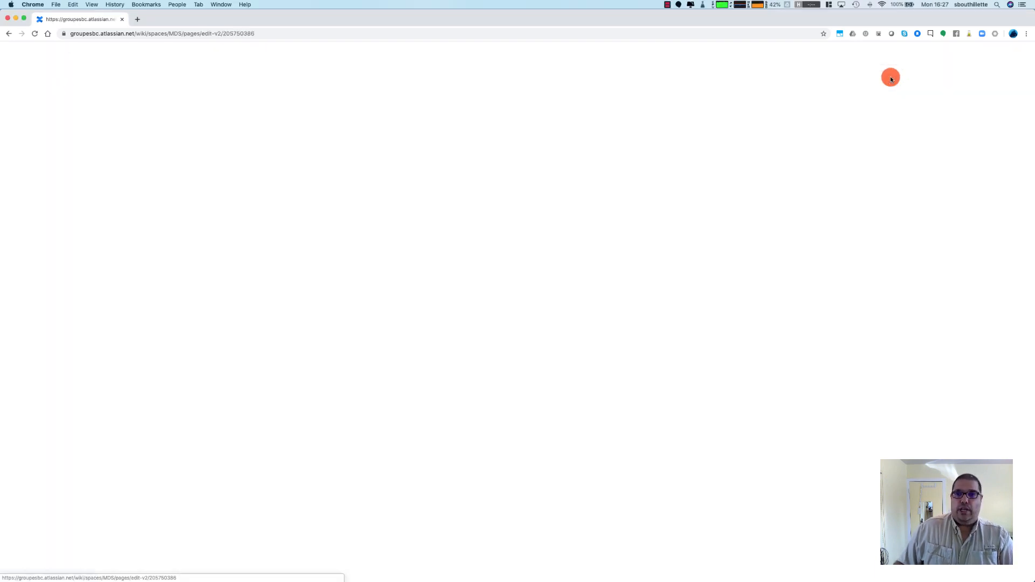
left_click(202, 332)
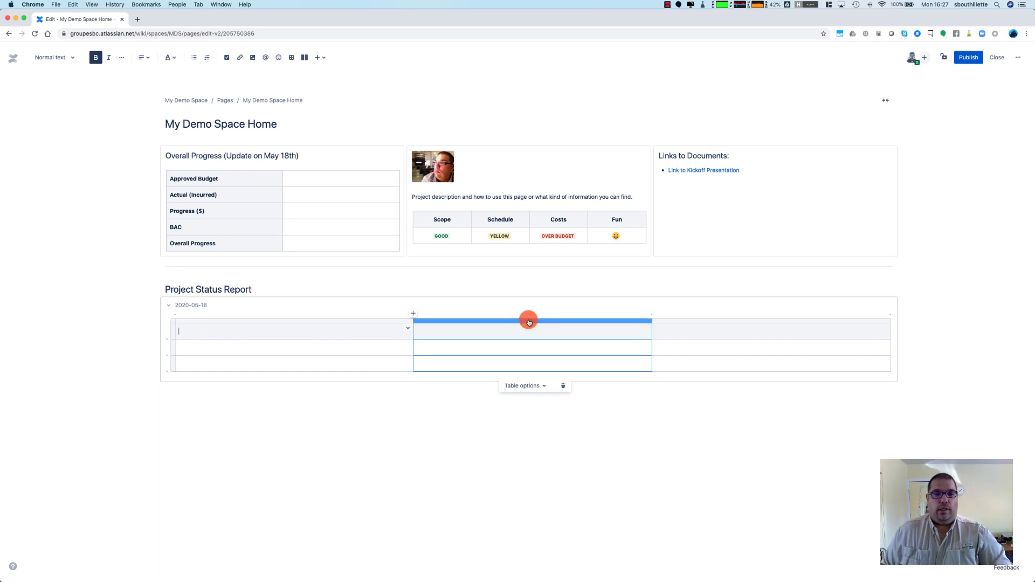
left_click(265, 307)
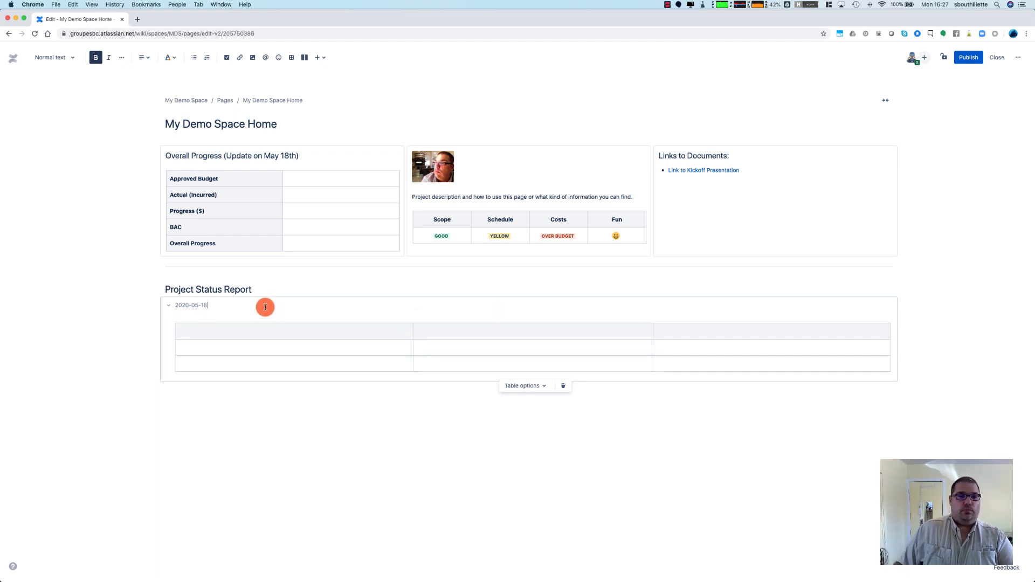
key("Down")
key("Up")
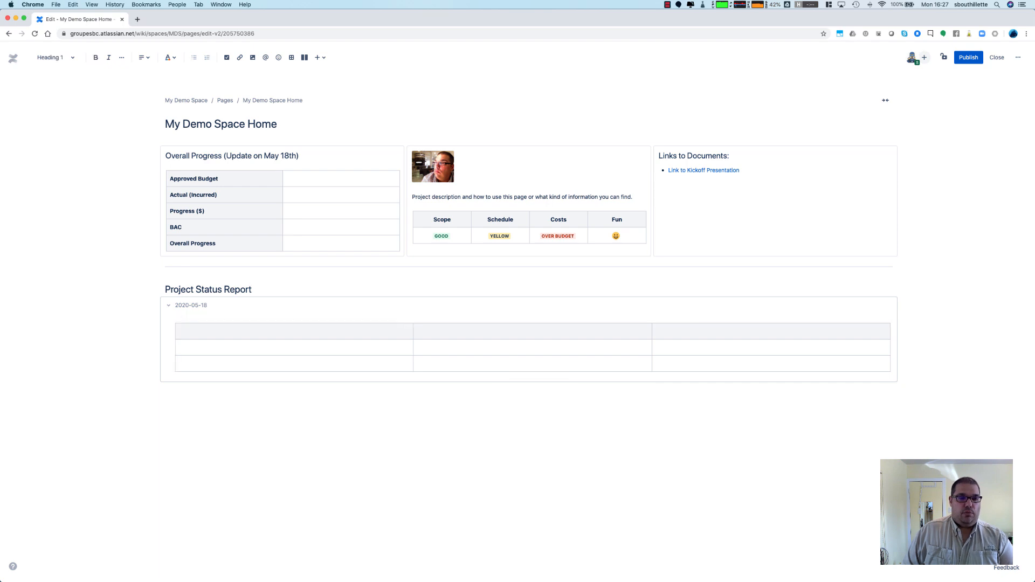
key("Down")
key("Return")
key("Up")
key("Down")
key("BackSpace")
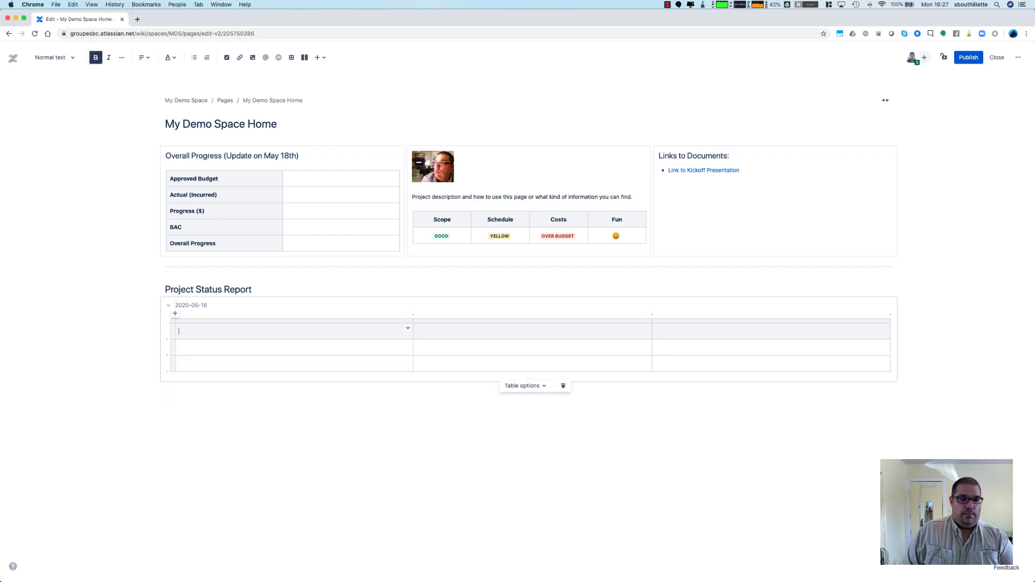
left_click(563, 387)
Add the text "Executive Summary" inside the "2020-05-18" expand element and format it as Heading 2
left_click(176, 318)
type("Executive Summary")
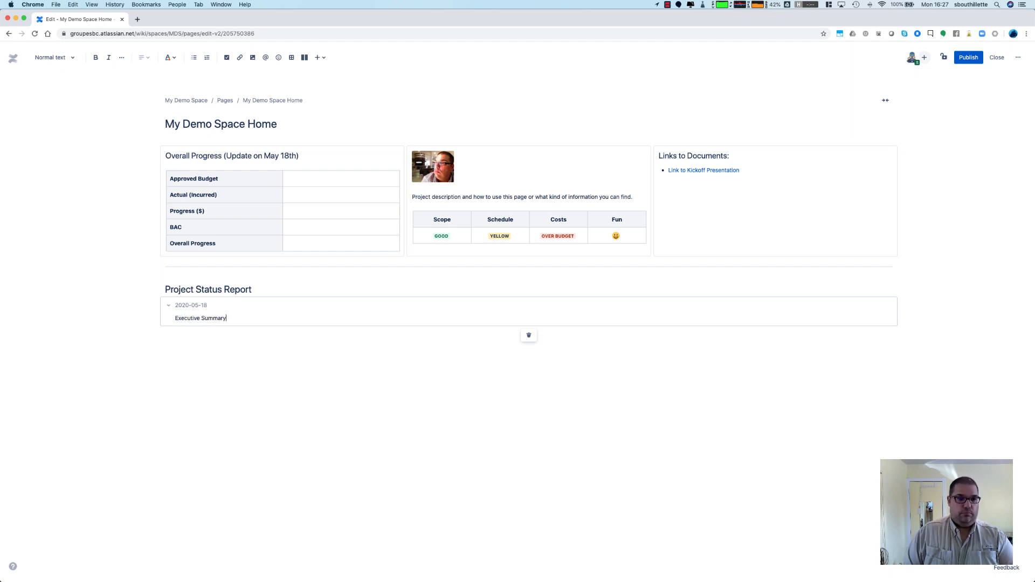
key("super+shift+Left")
left_click(57, 60)
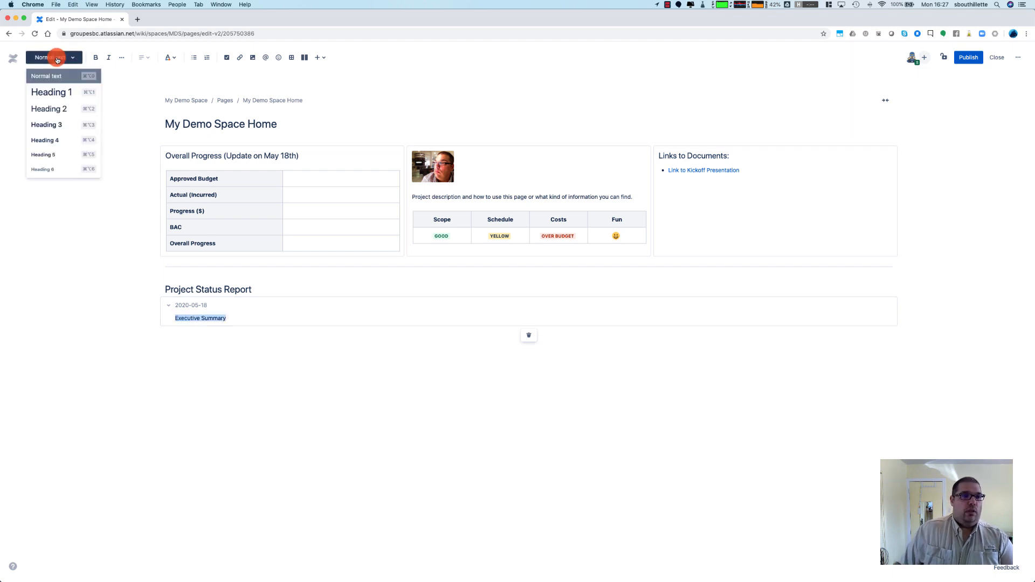
left_click(53, 110)
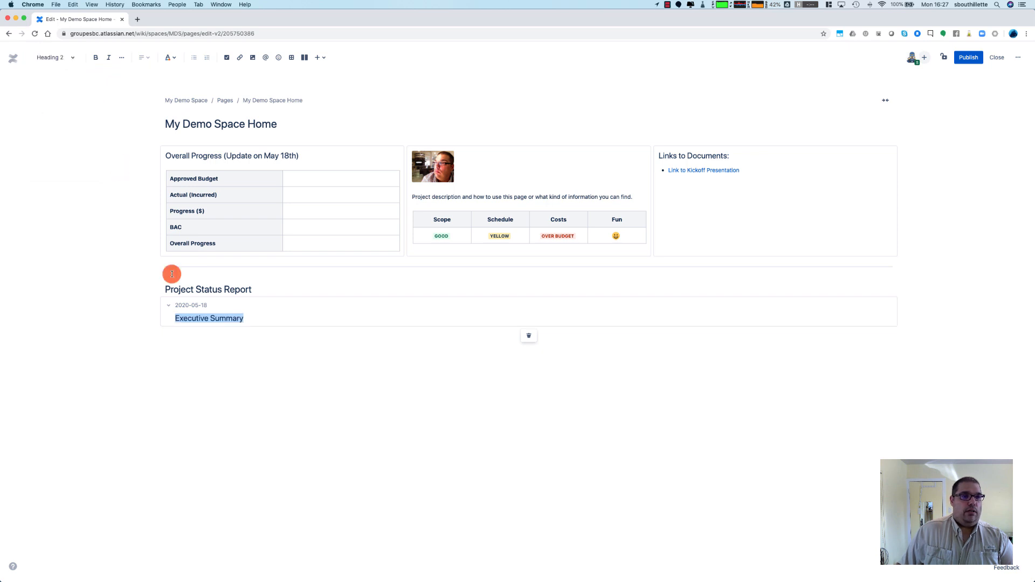
left_click(148, 328)
Insert a table below the "Executive Summary" heading using the /table command
key("Return")
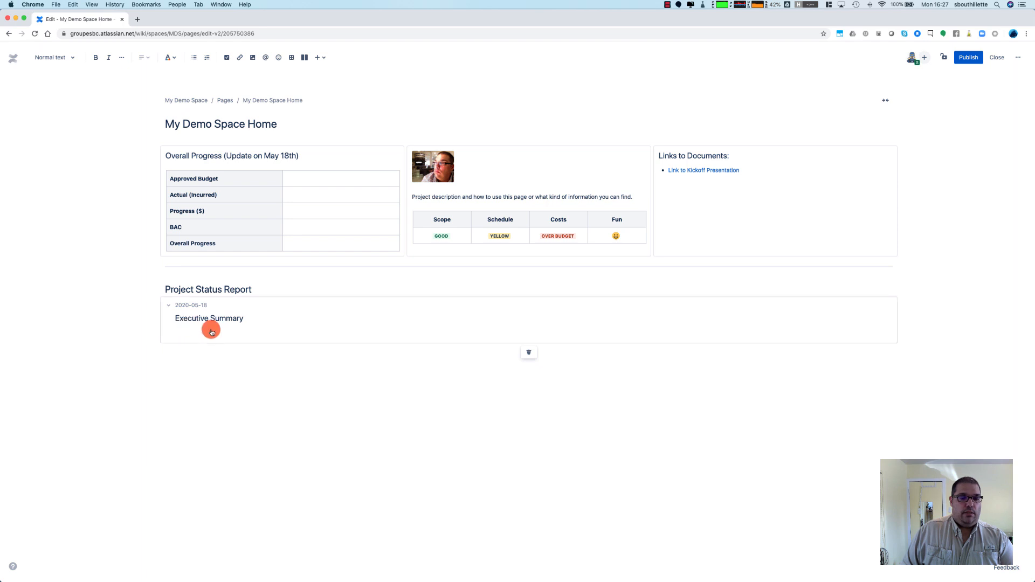
type("/")
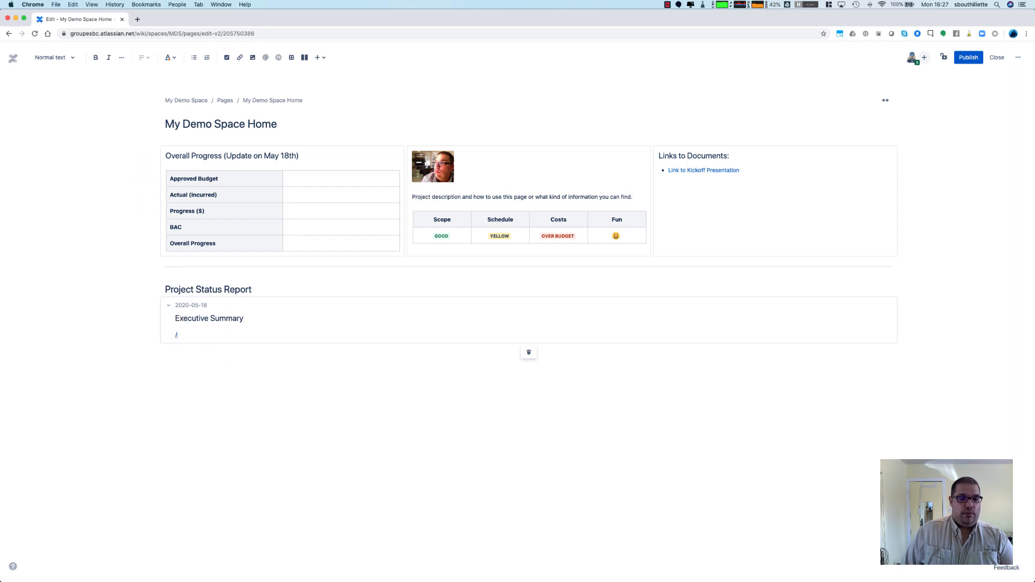
type("table")
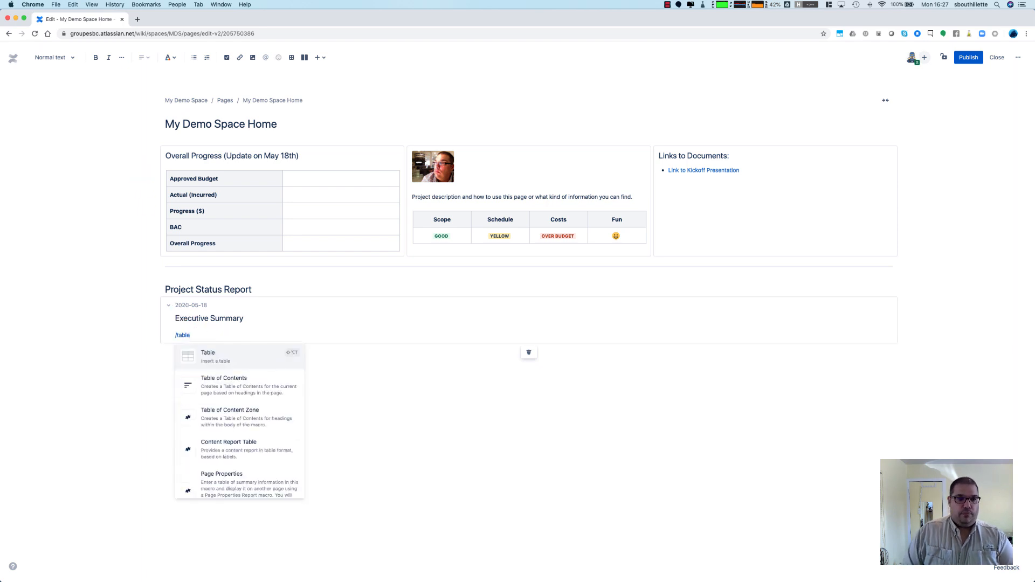
key("Return")
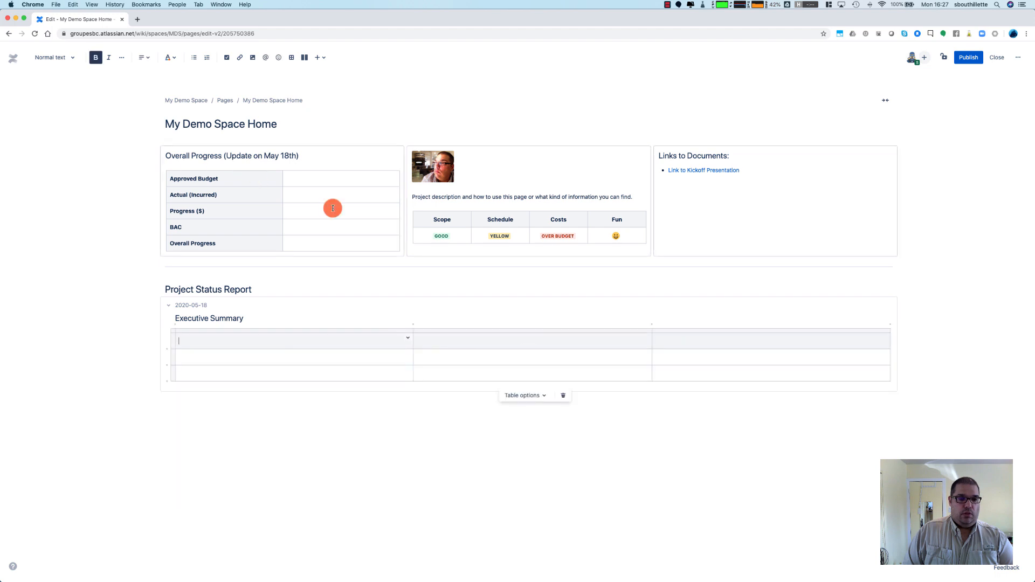
Add two columns at the end of the Executive Summary table so it has five columns
left_click(890, 324)
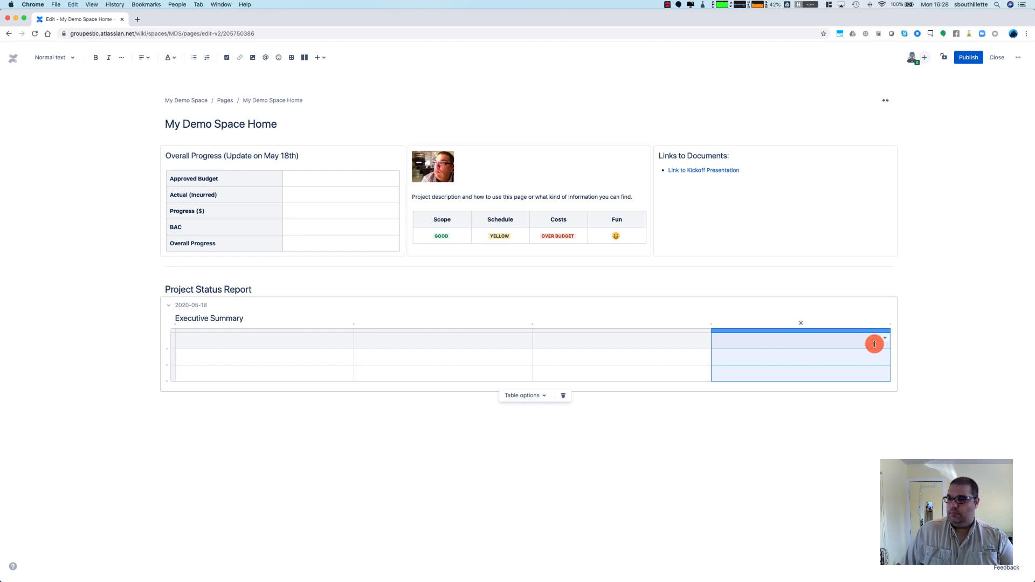
left_click(658, 341)
left_click(889, 324)
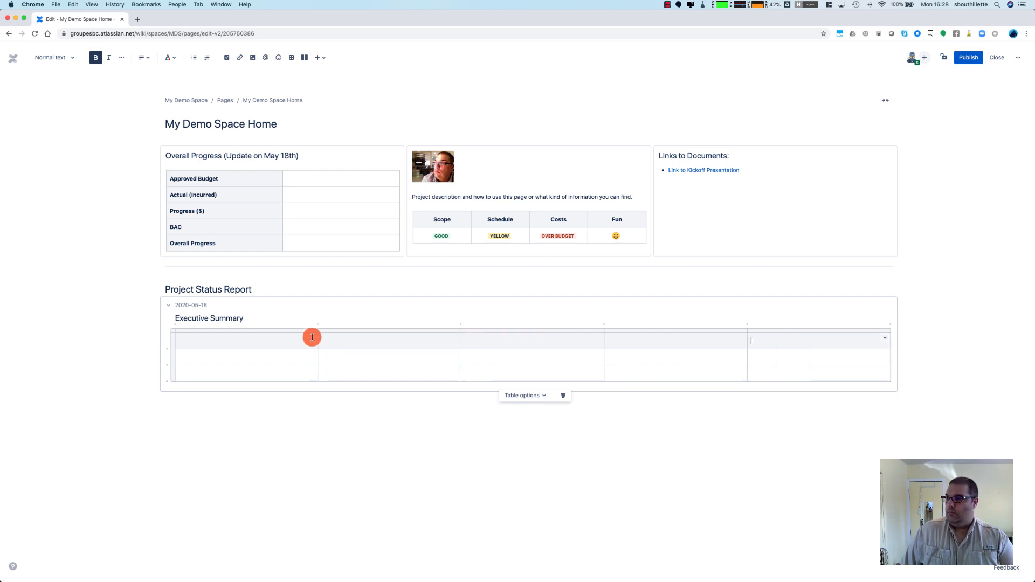
Narrow the first two columns of the Executive Summary table and enter the headers Indicator, Previous, Current, Trend and Highlights
left_click_drag(318, 340, 276, 339)
left_click_drag(461, 341, 327, 340)
type("Indica")
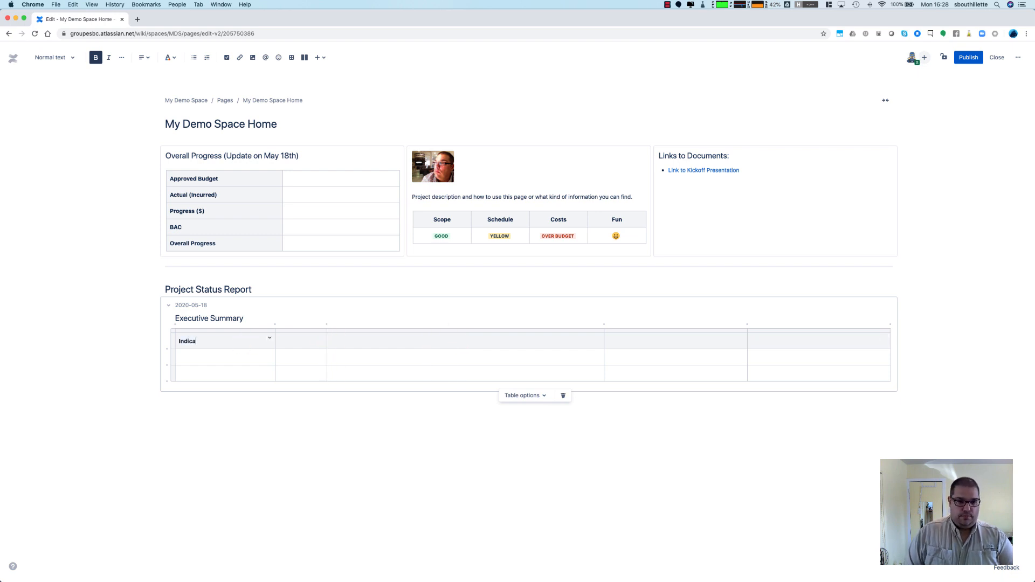
type("tor Previous Current")
key("Tab")
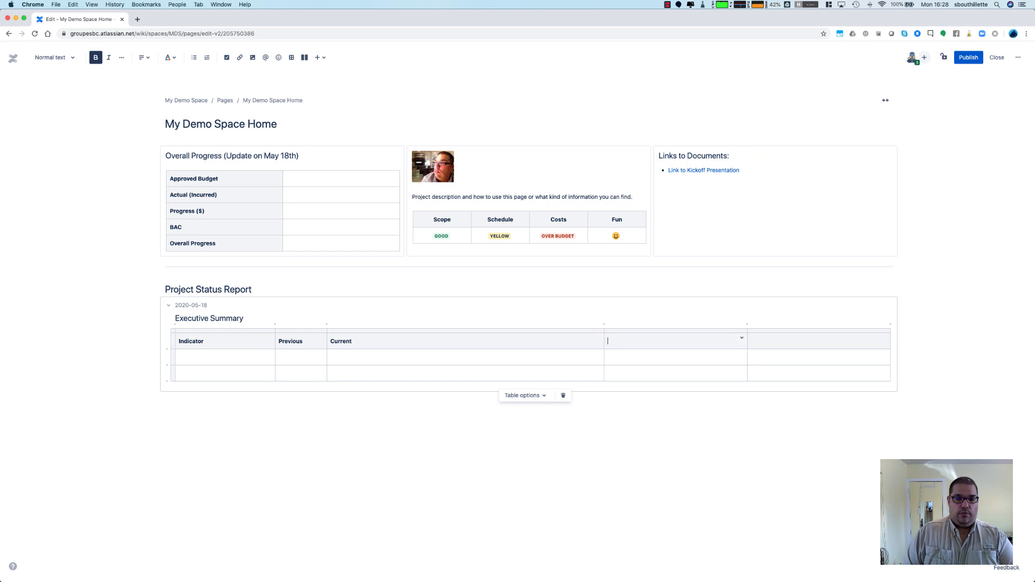
type("Trend")
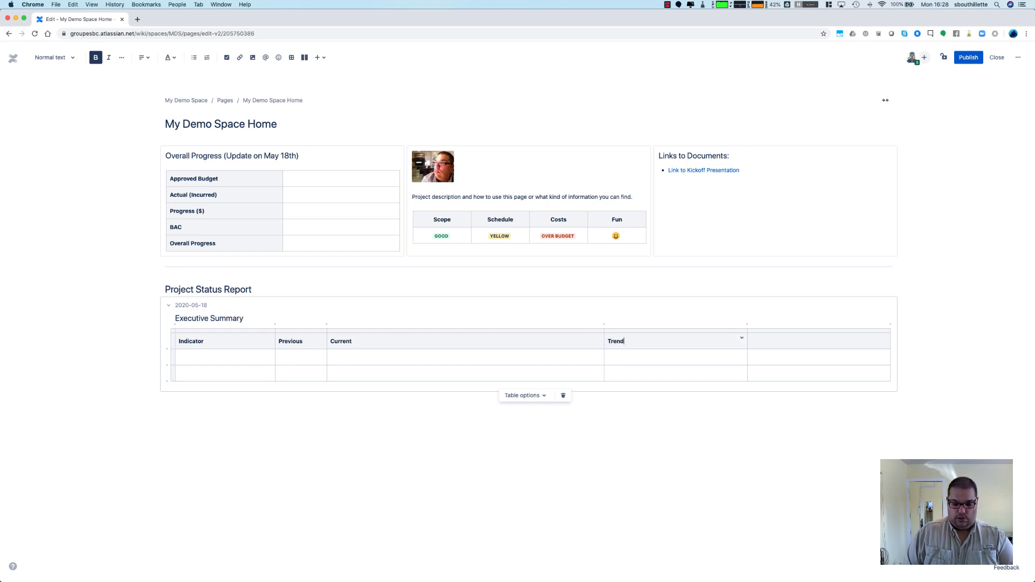
type("Highlights")
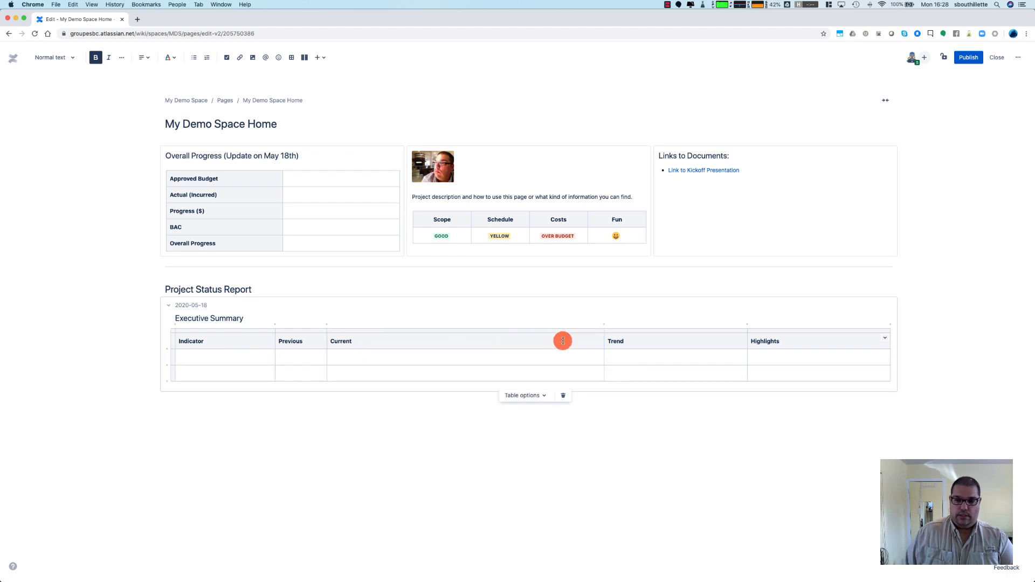
Narrow the Current, Trend and Previous columns to fit their headers, leaving the remaining table width to Highlights
left_click_drag(599, 340, 378, 337)
left_click_drag(746, 337, 421, 334)
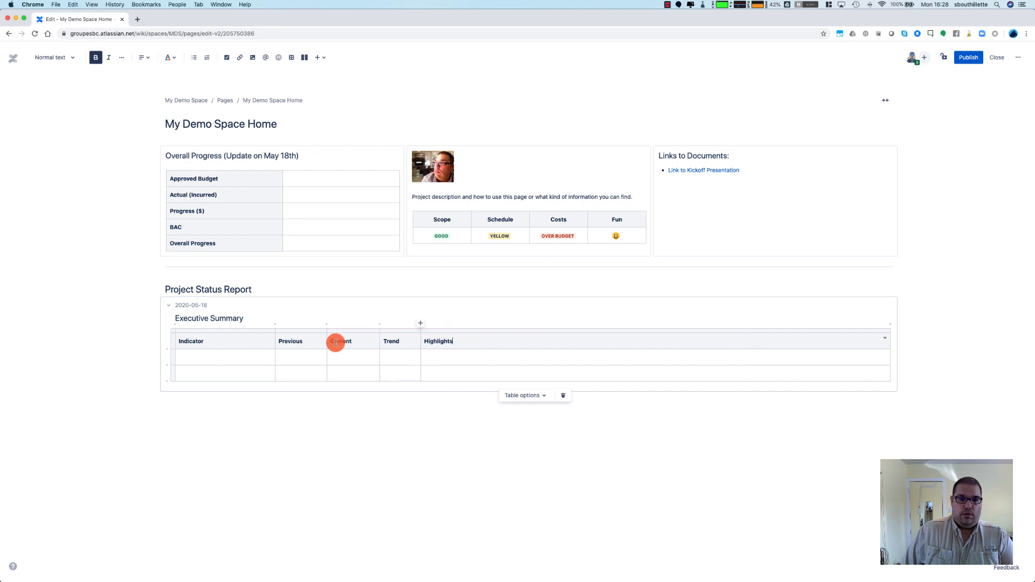
left_click_drag(325, 340, 324, 341)
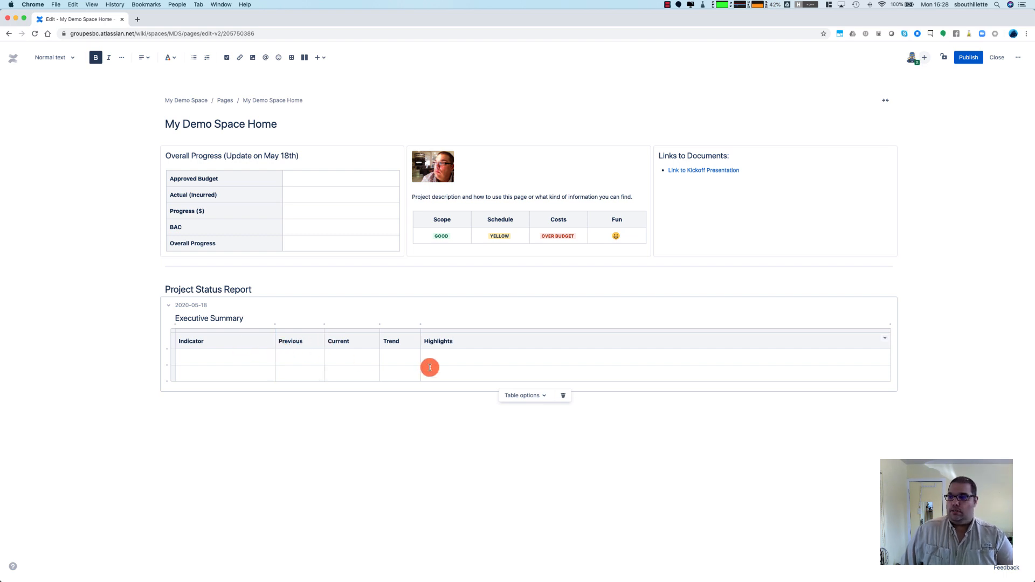
Turn on the header column for the Executive Summary table and add four rows at its end
left_click(504, 391)
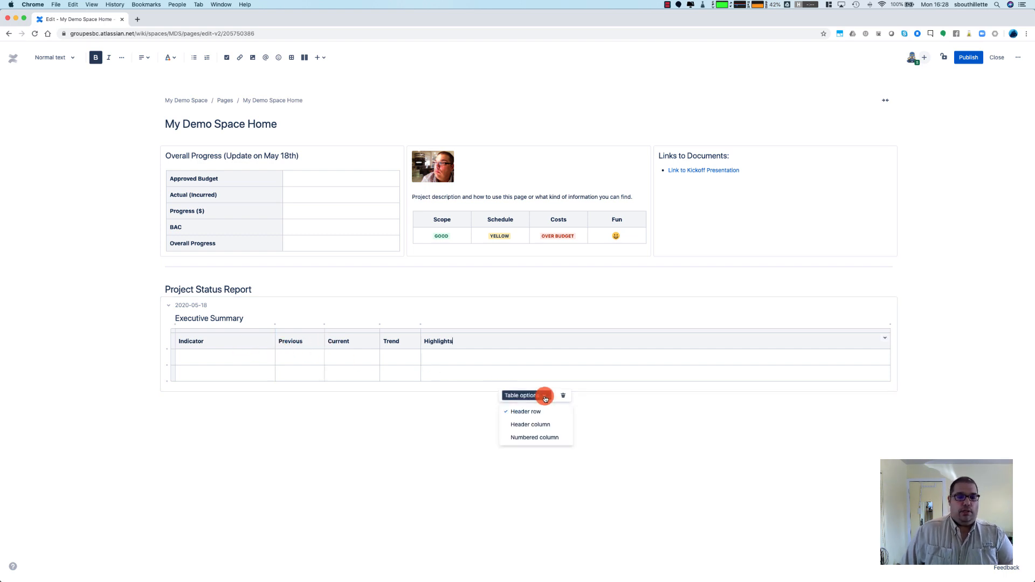
left_click(536, 424)
left_click(254, 372)
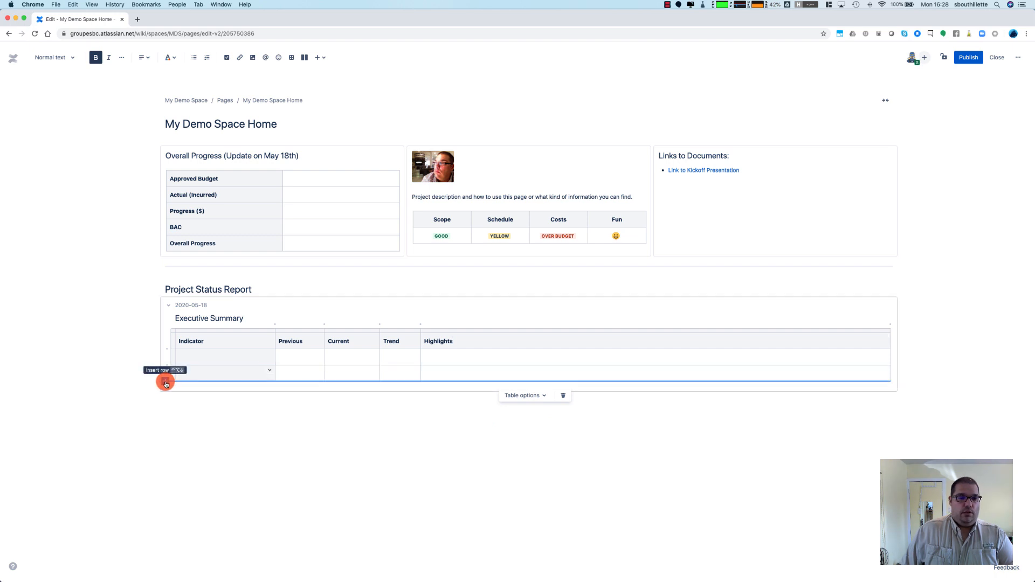
left_click(166, 383)
left_click(165, 394)
left_click(165, 410)
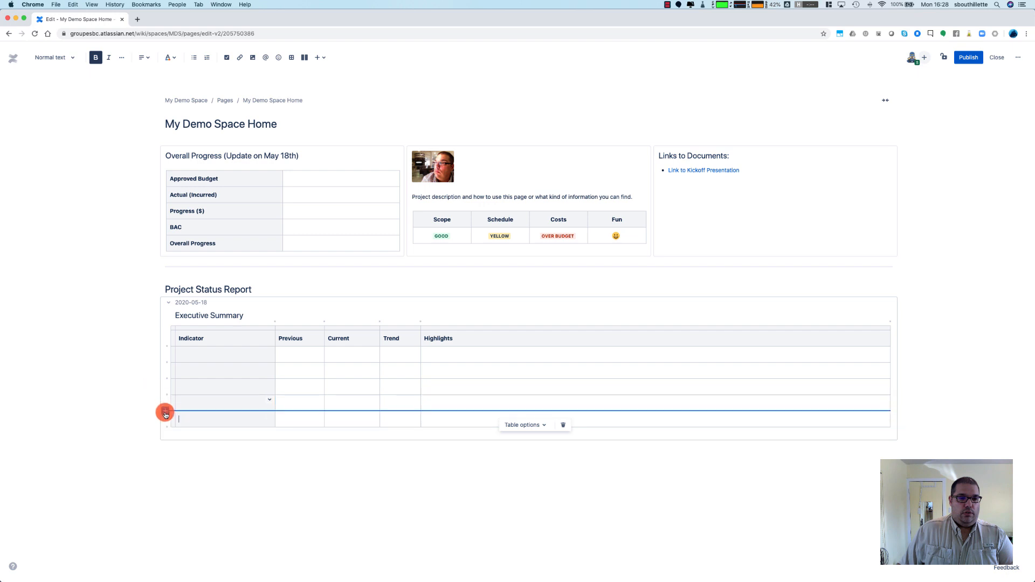
left_click(165, 414)
Label the Indicator rows Global, Scope, Timeline / Schedule, Resources, Issues and Risks
left_click(205, 356)
type("Global")
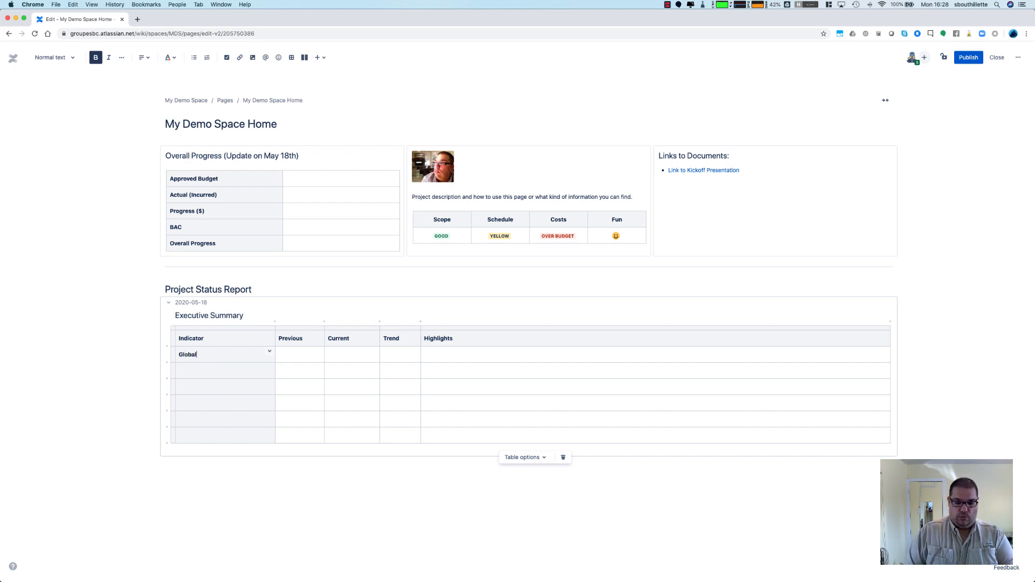
key("Down")
type("Scope")
key("Down")
type("Ti")
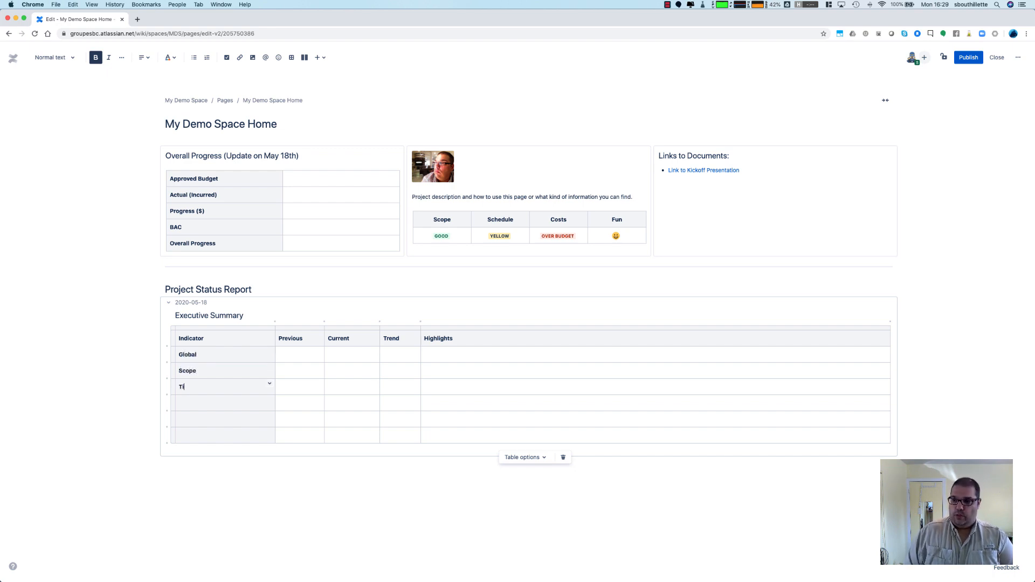
type("meli")
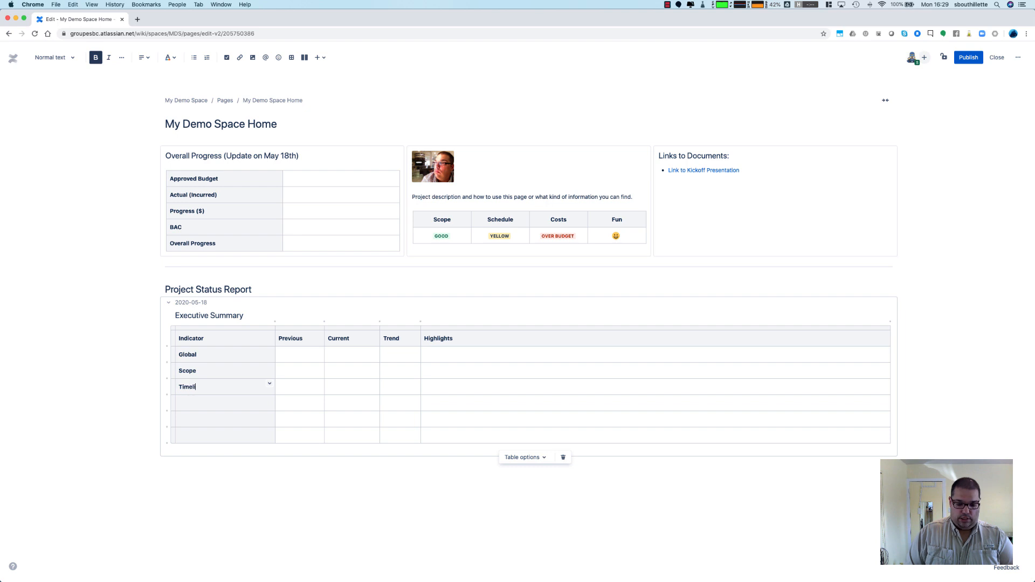
type("ne / Scheu")
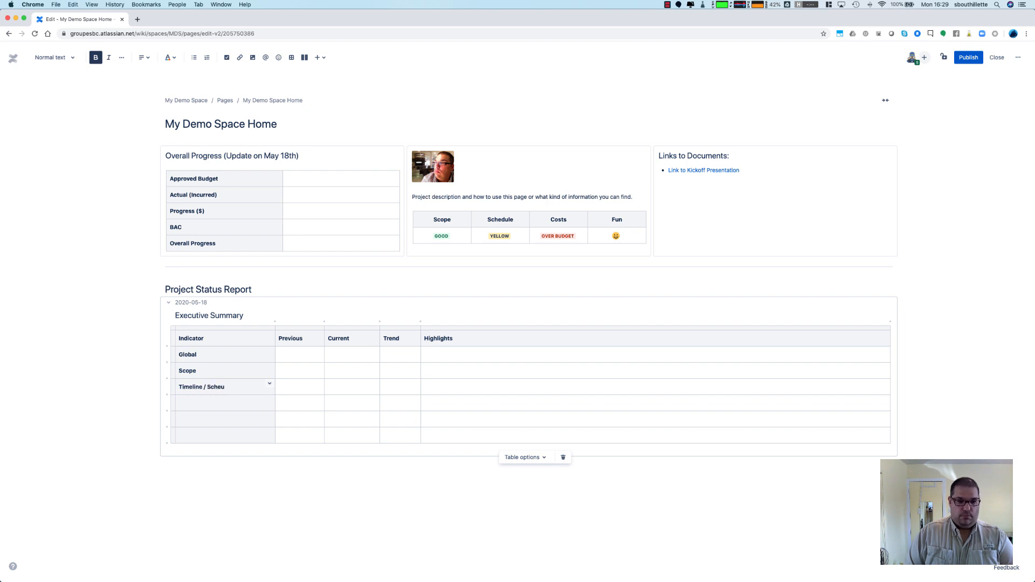
type("ulResourcesIs")
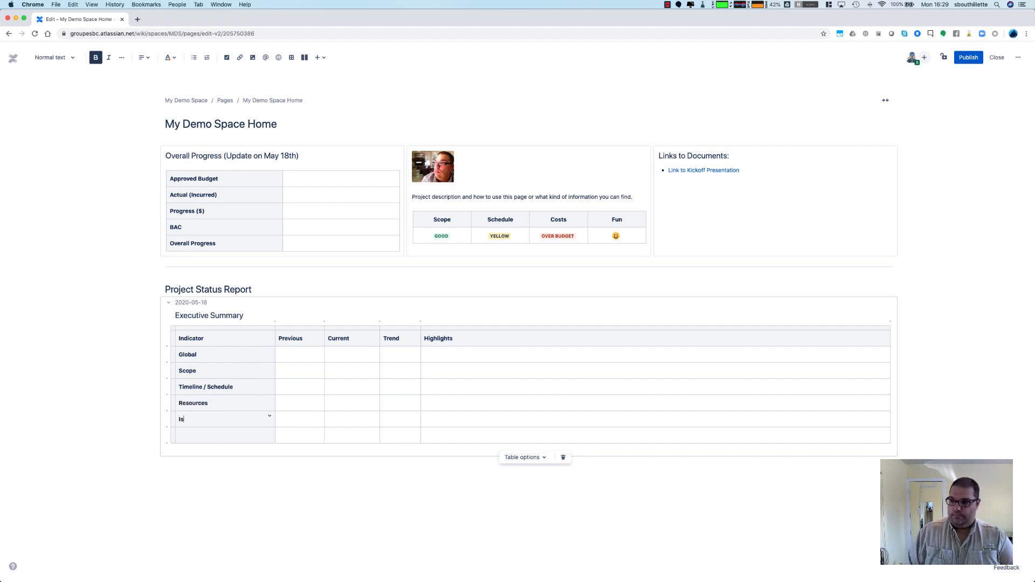
type("suesRisks")
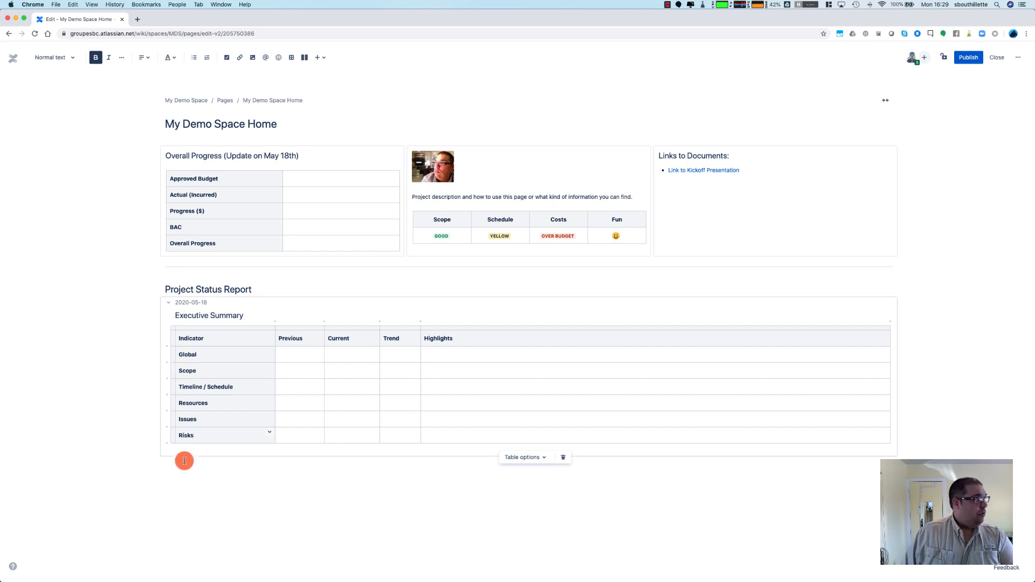
Add a row below Risks in the Executive Summary table and label it "Financial"
left_click(167, 444)
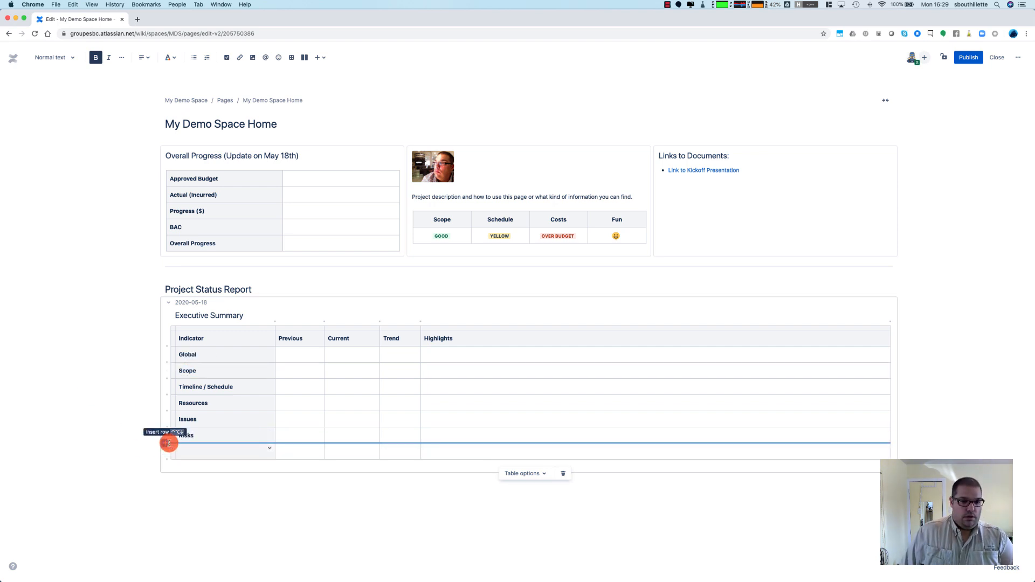
left_click(193, 454)
type("Financials")
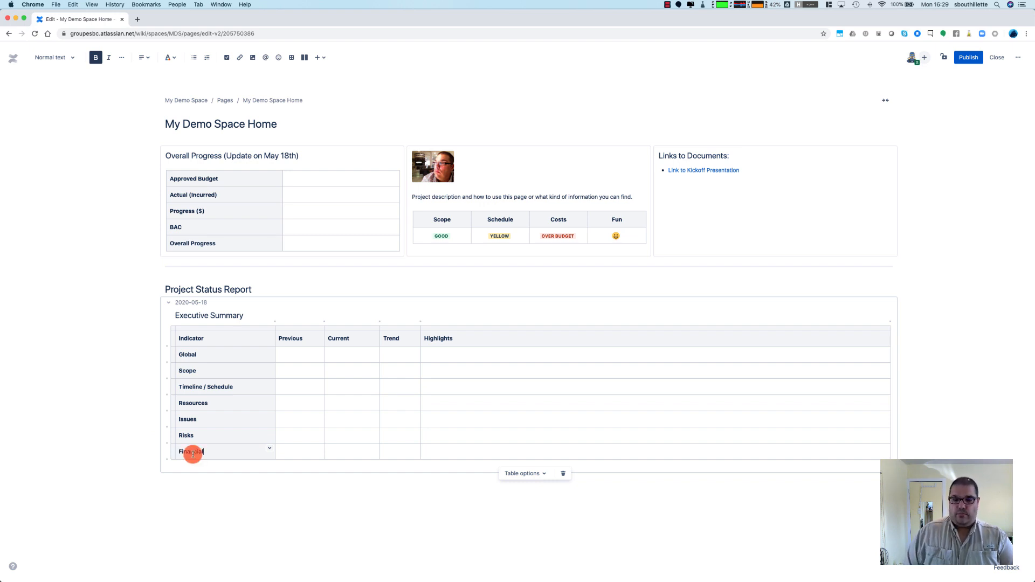
Insert a green status reading "GREEN" in the Global row's Previous cell using the /status command
left_click(307, 357)
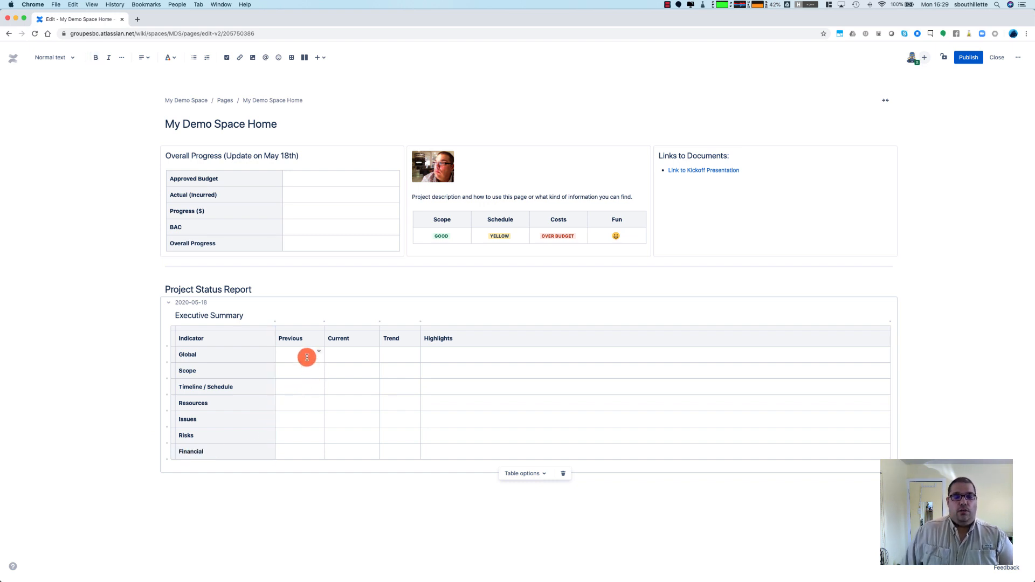
type("/a")
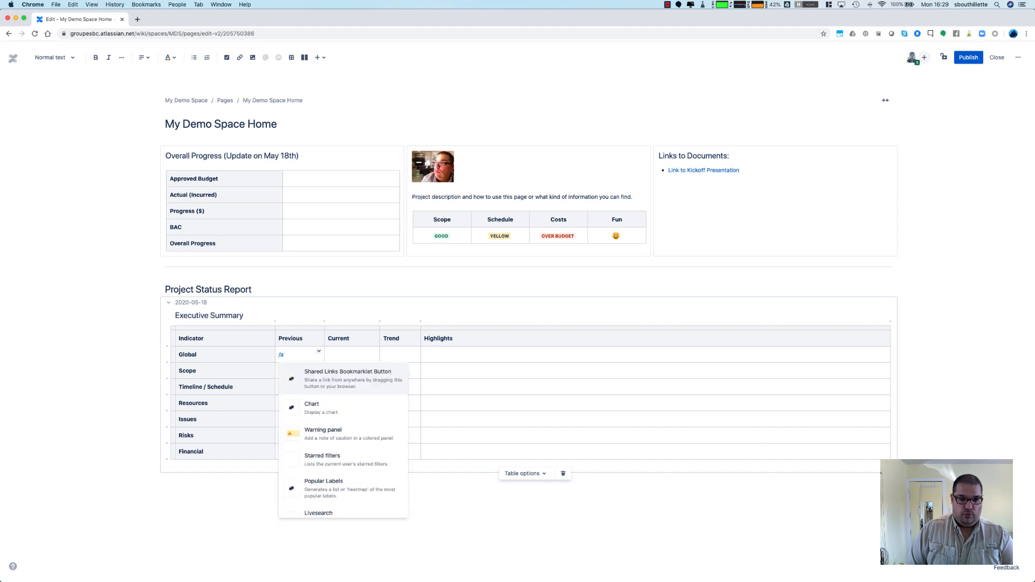
key("BackSpace")
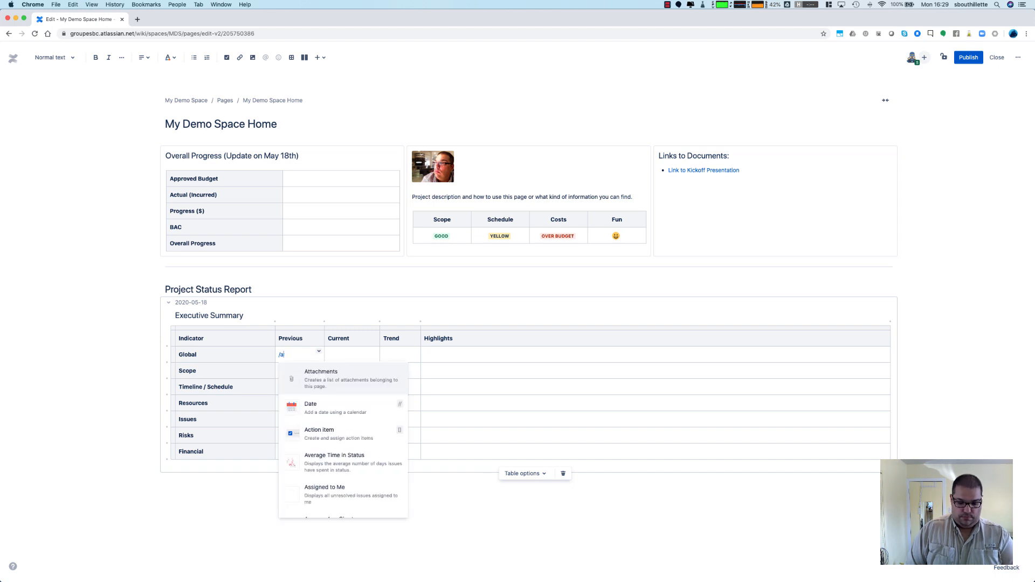
type("status")
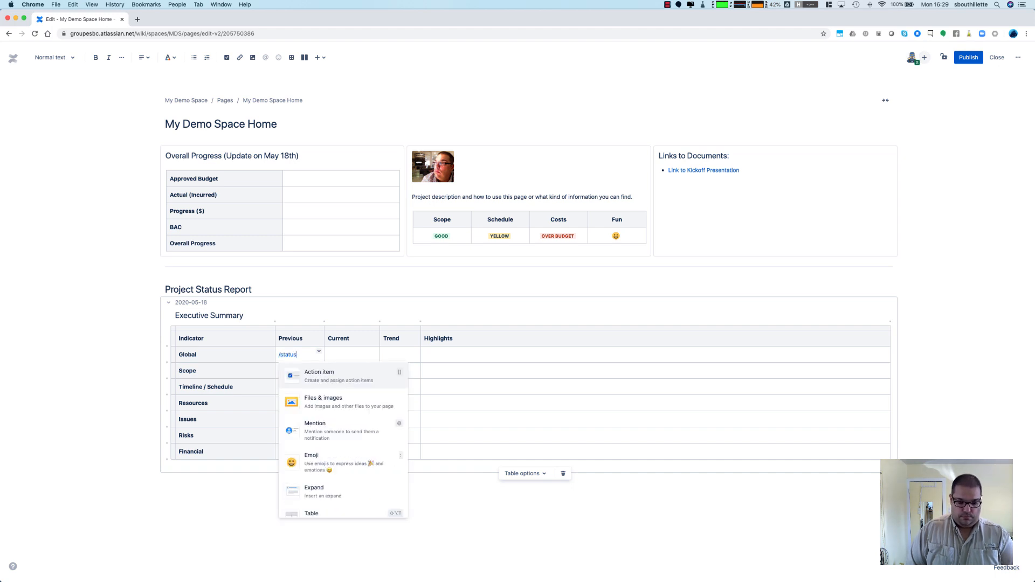
key("Return")
left_click(354, 387)
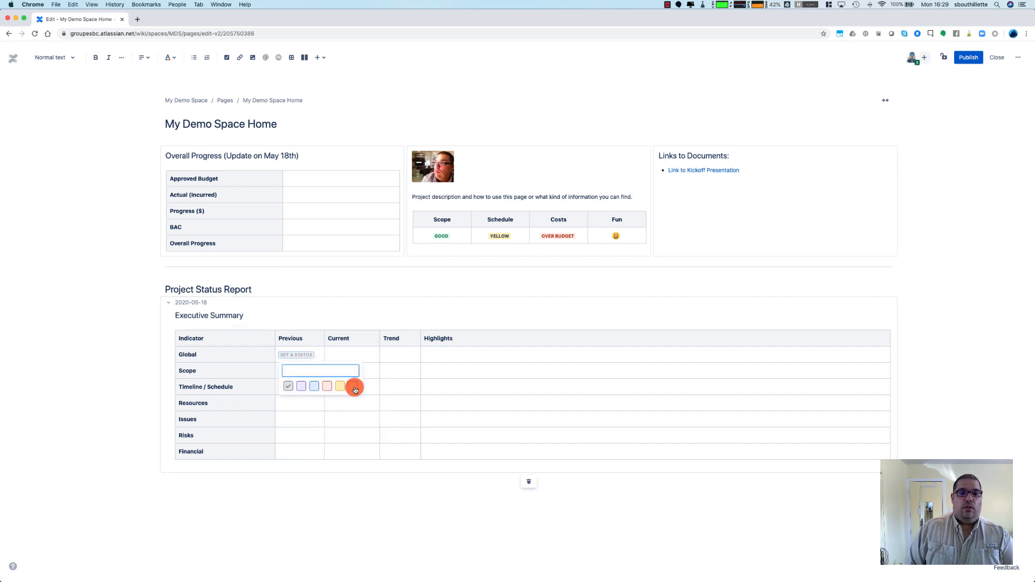
type("GREEN")
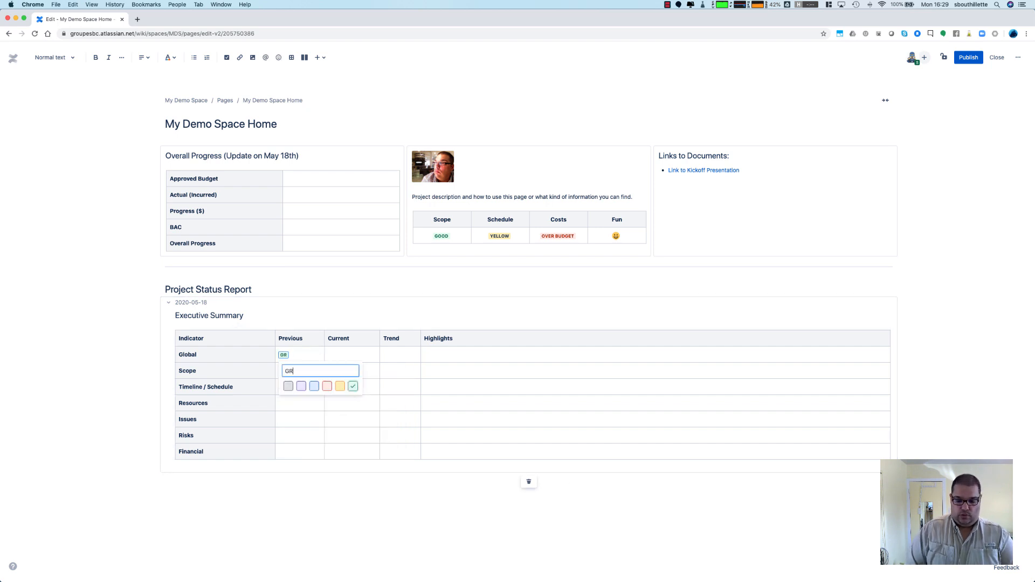
left_click(392, 387)
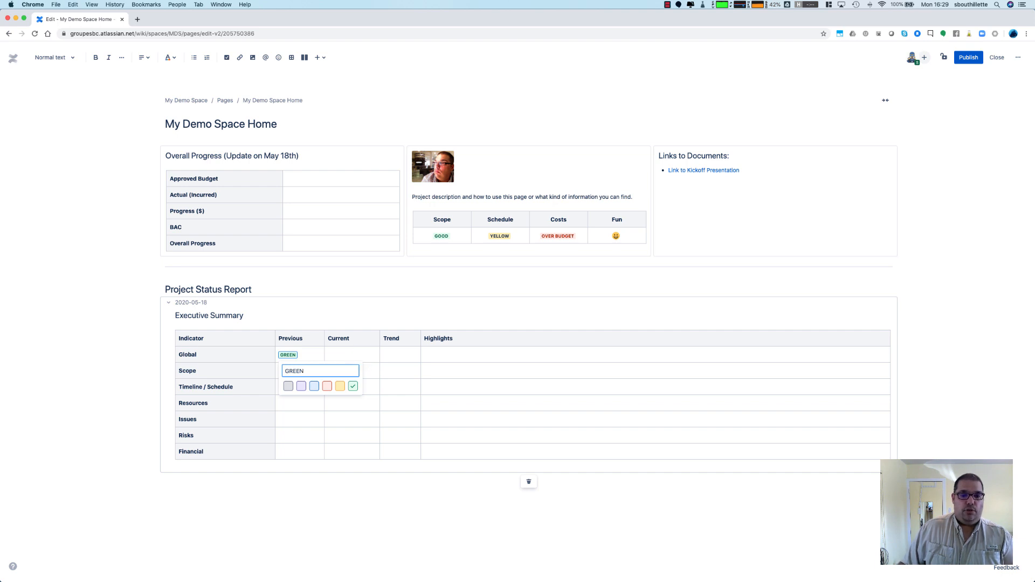
key("Return")
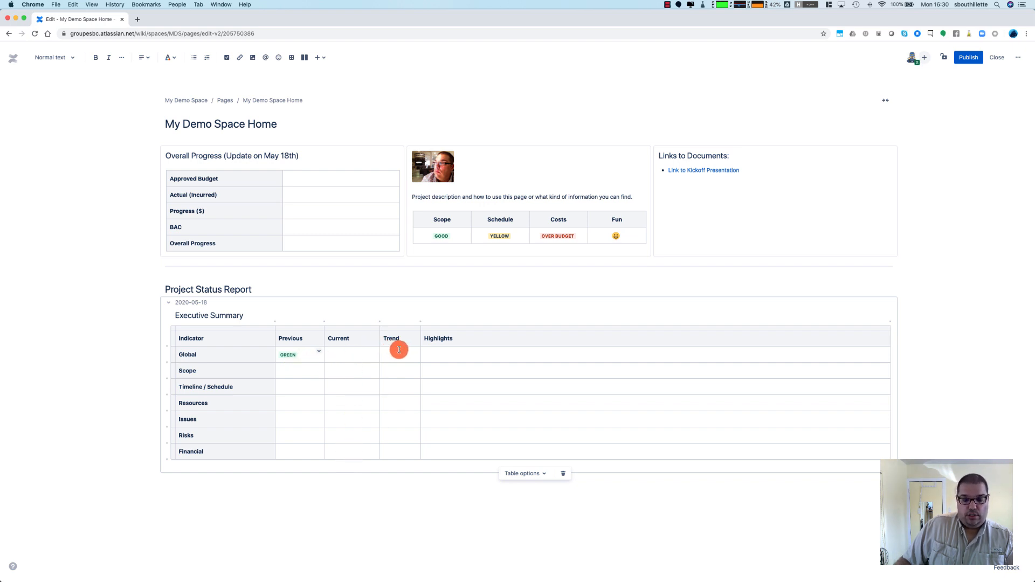
Add the bullet "We are on track. Last meeting with executives allowed us to ..." to the Global row's Highlights cell
left_click(427, 354)
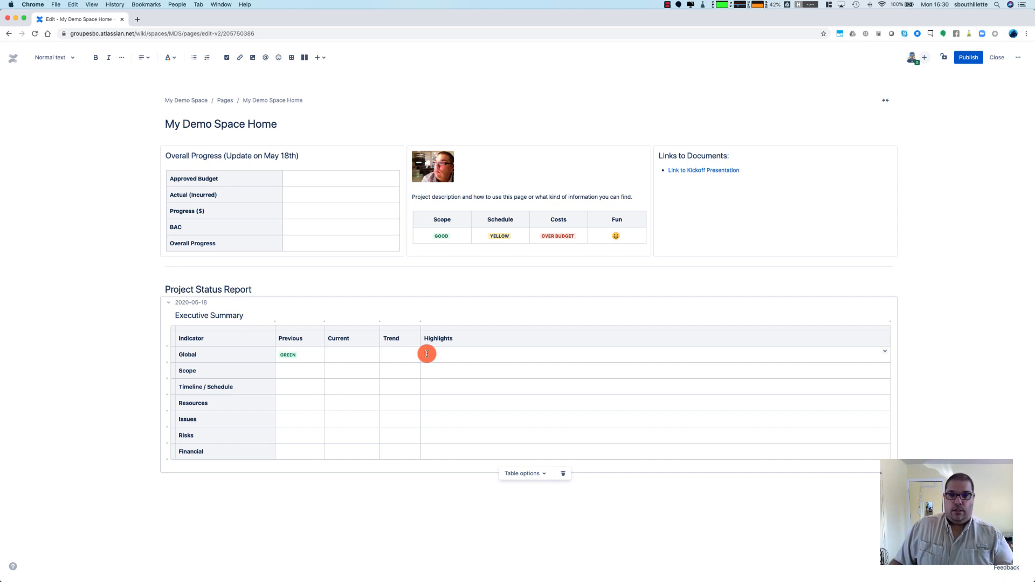
type("* We'")
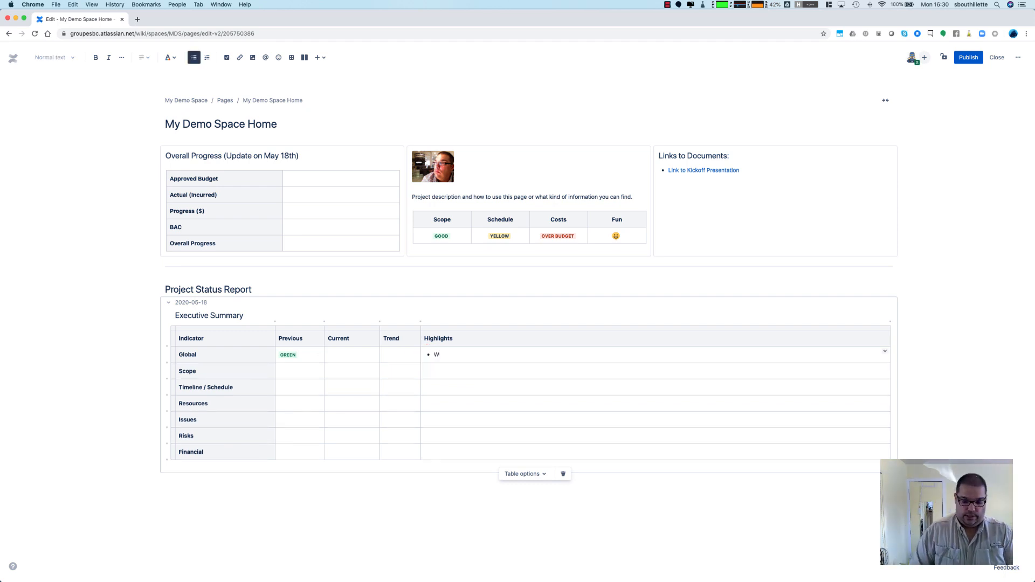
type(" are on track. Last")
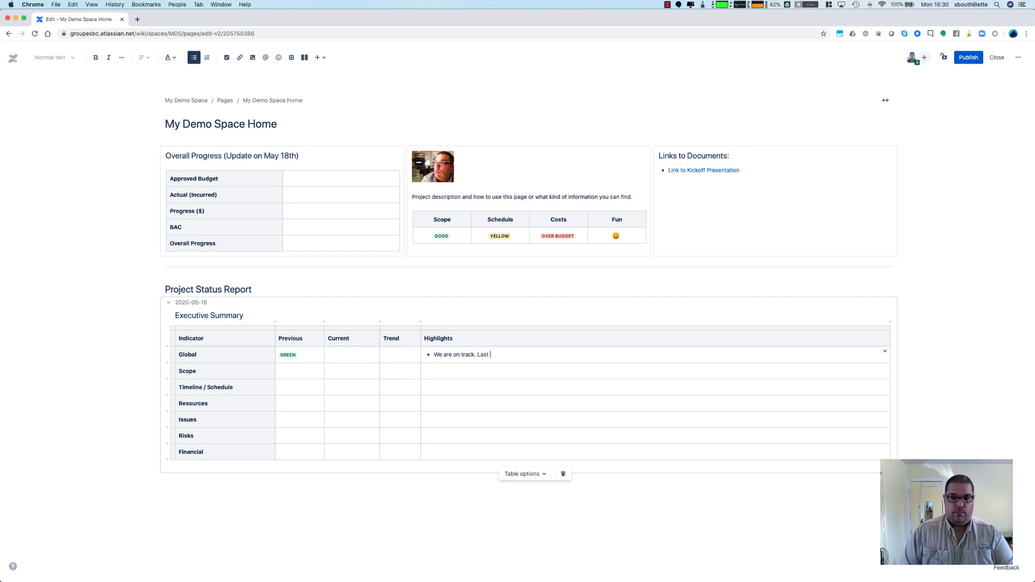
type("meeting with executives all")
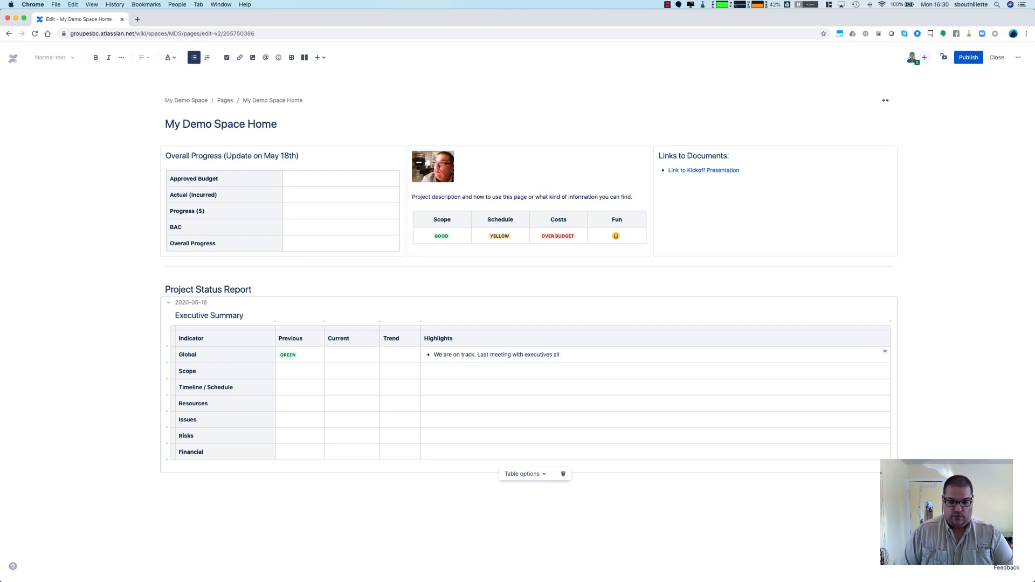
type("owed ust")
key("BackSpace")
key("BackSpace")
key("BackSpace")
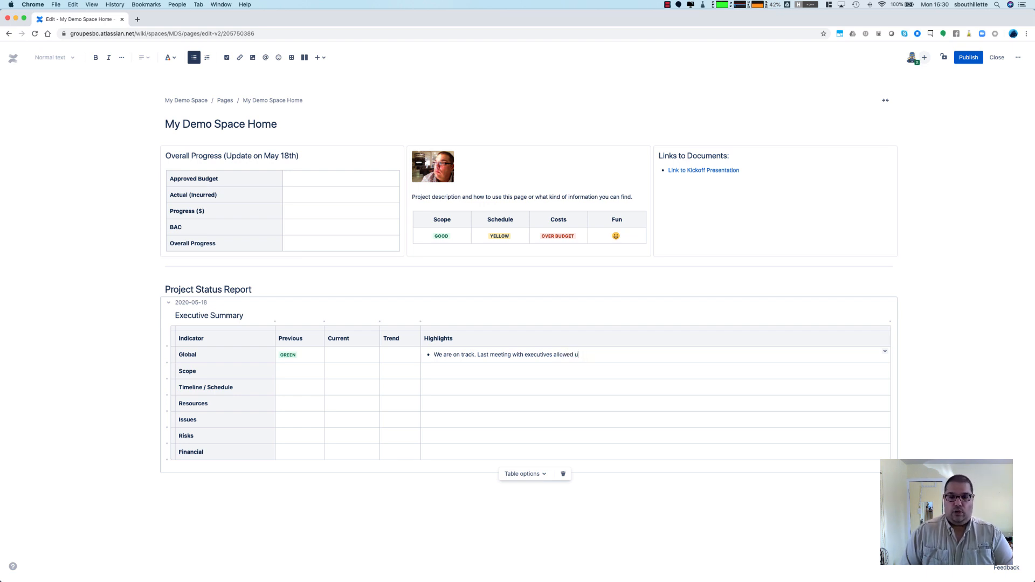
type("s to ...")
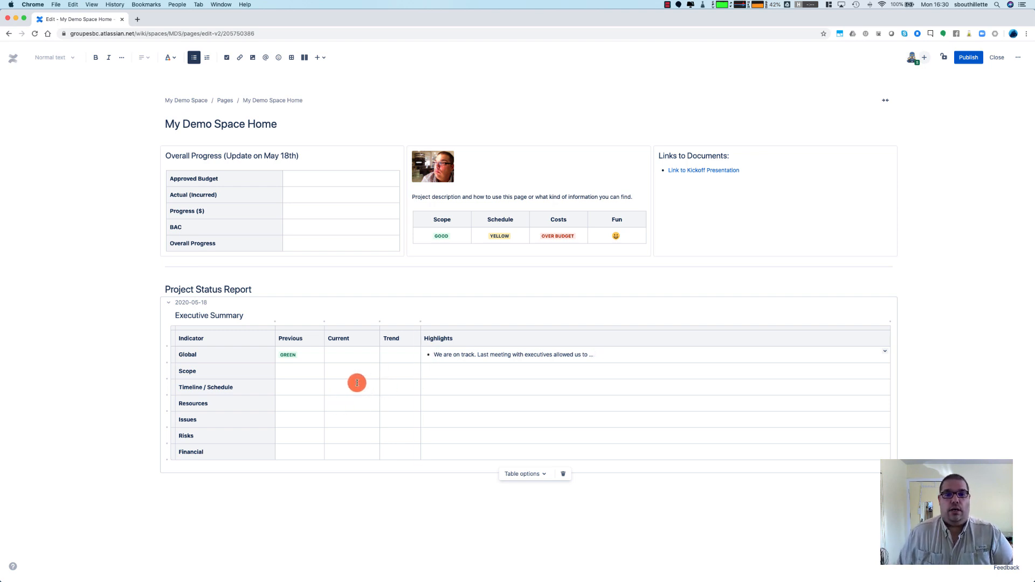
Add an "Activities" line beneath the Executive Summary table, inside the same expand section
left_click(443, 373)
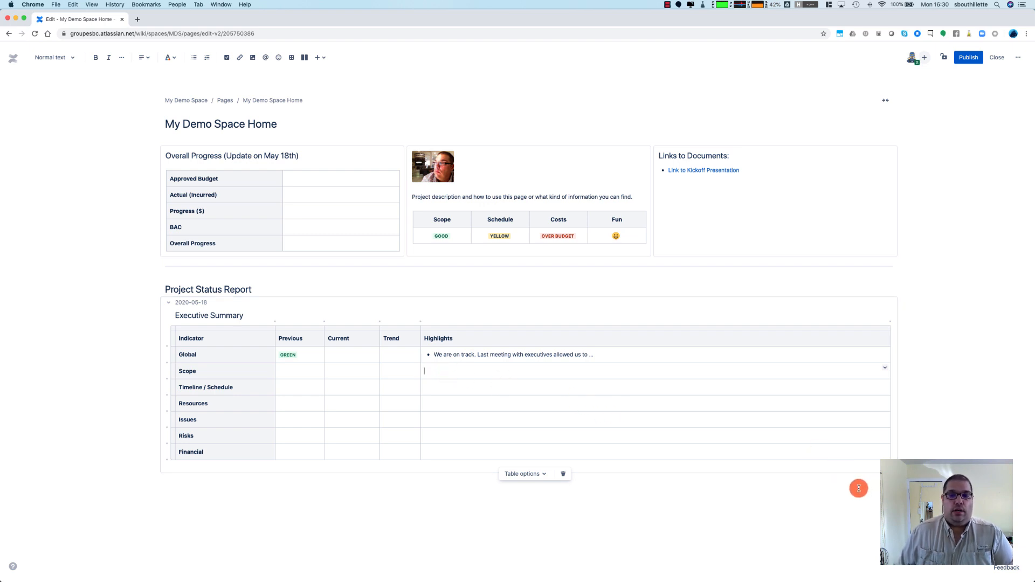
left_click(881, 465)
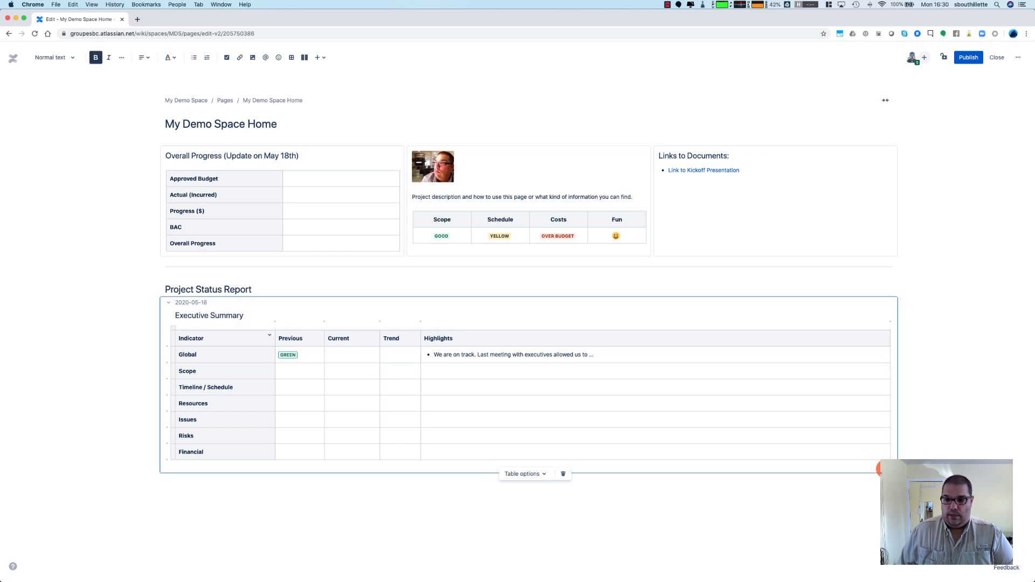
left_click(891, 455)
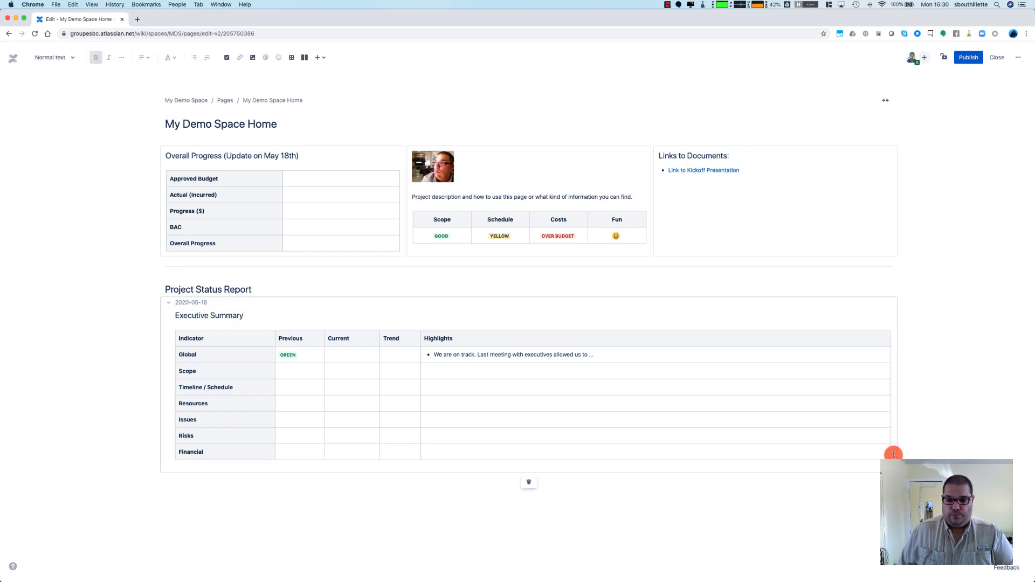
left_click(873, 458)
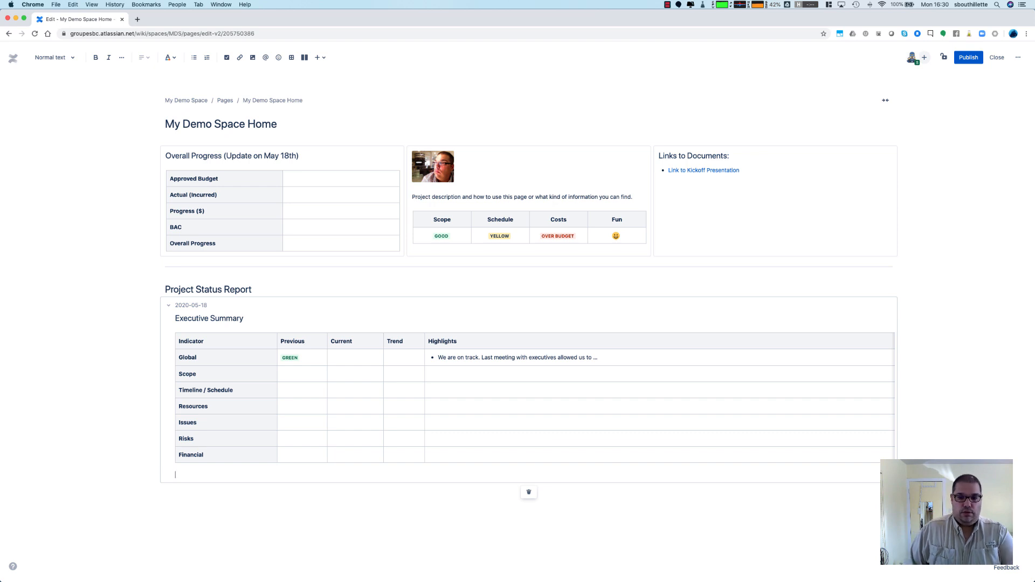
type("Actitiv")
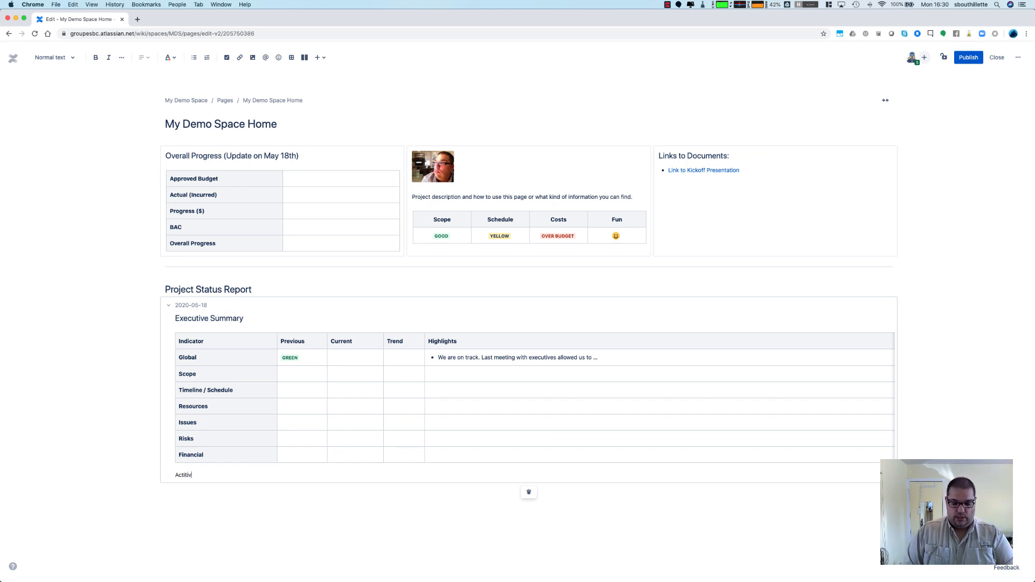
key("BackSpace")
key("BackSpace")
key("BackSpace")
type("vities")
key("Return")
key("Return")
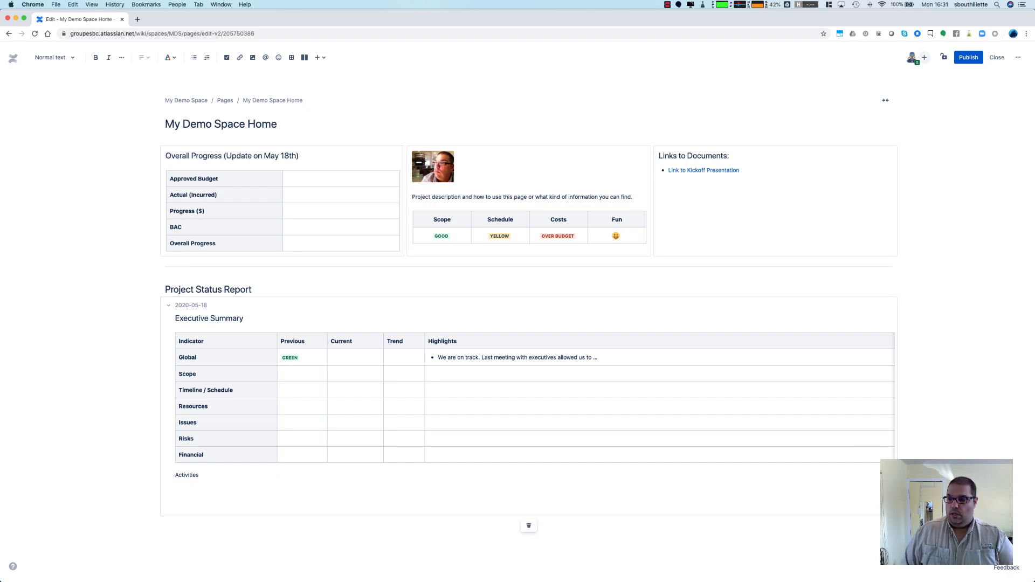
Add an "Issues" line below "Activities", leaving several blank lines between the two
left_click(290, 434)
type("Isu")
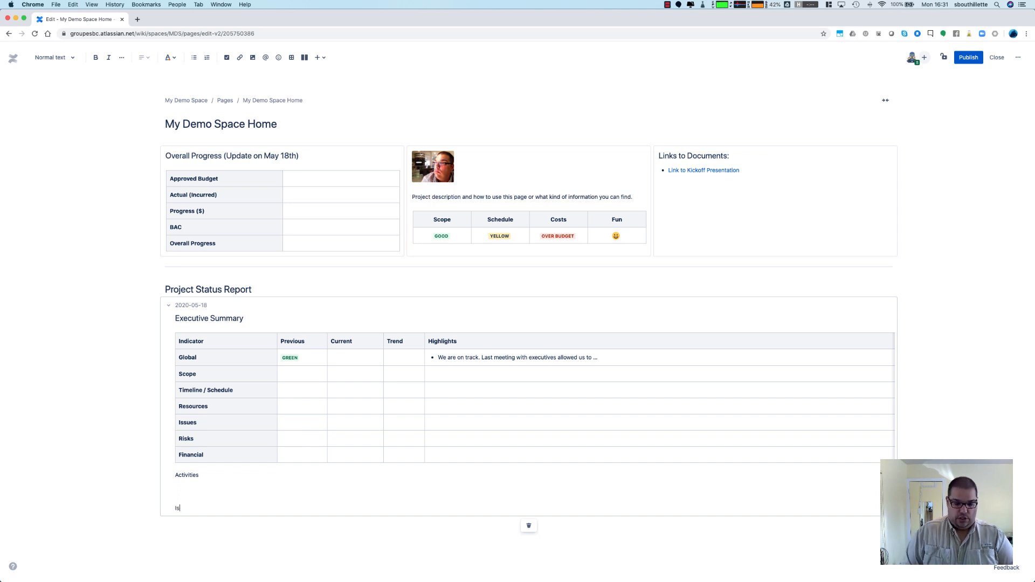
key("BackSpace")
key("BackSpace")
key("BackSpace")
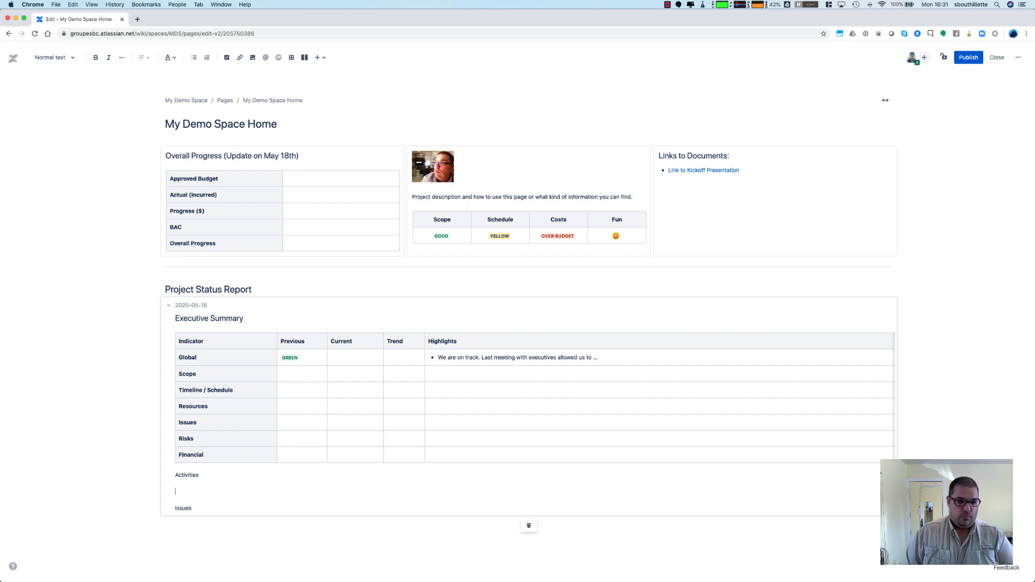
key("Down")
key("Return")
key("Return")
Format the "Activities" and "Issues" lines as Heading 2
key("Up")
key("Up")
key("Up")
key("Up")
key("Down")
key("shift+End")
left_click(69, 58)
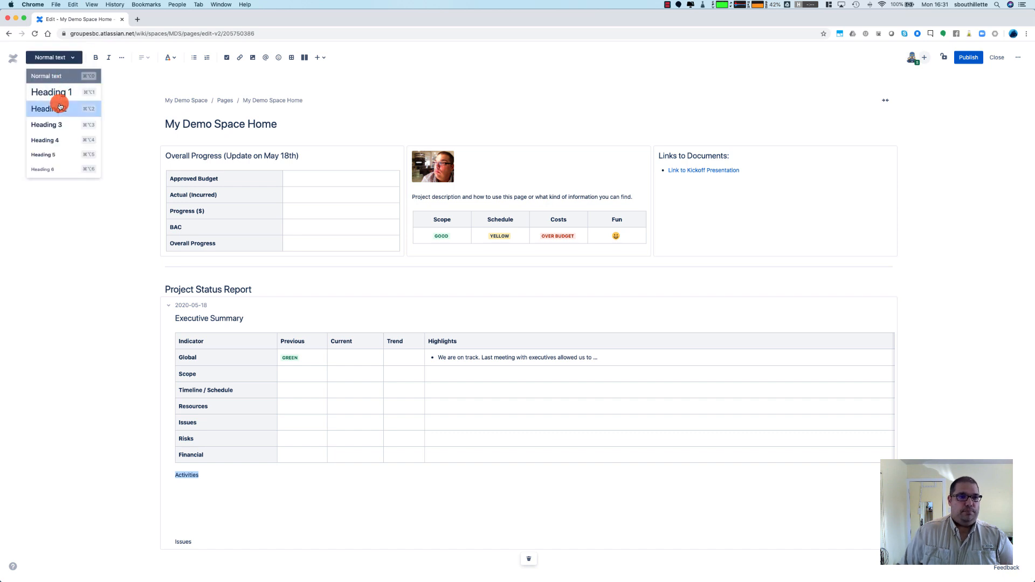
left_click(53, 104)
left_click_drag(171, 548, 201, 548)
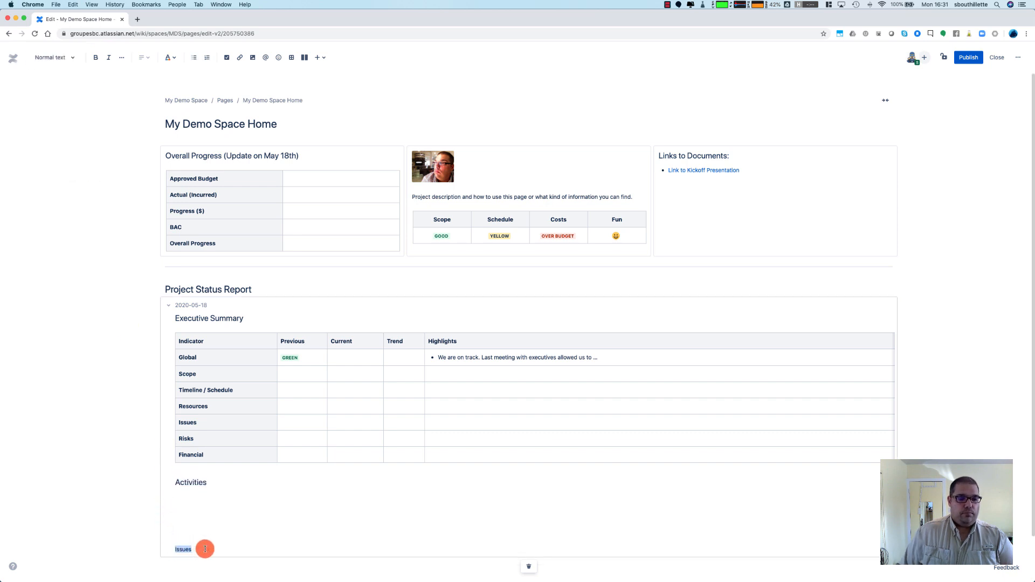
left_click(55, 58)
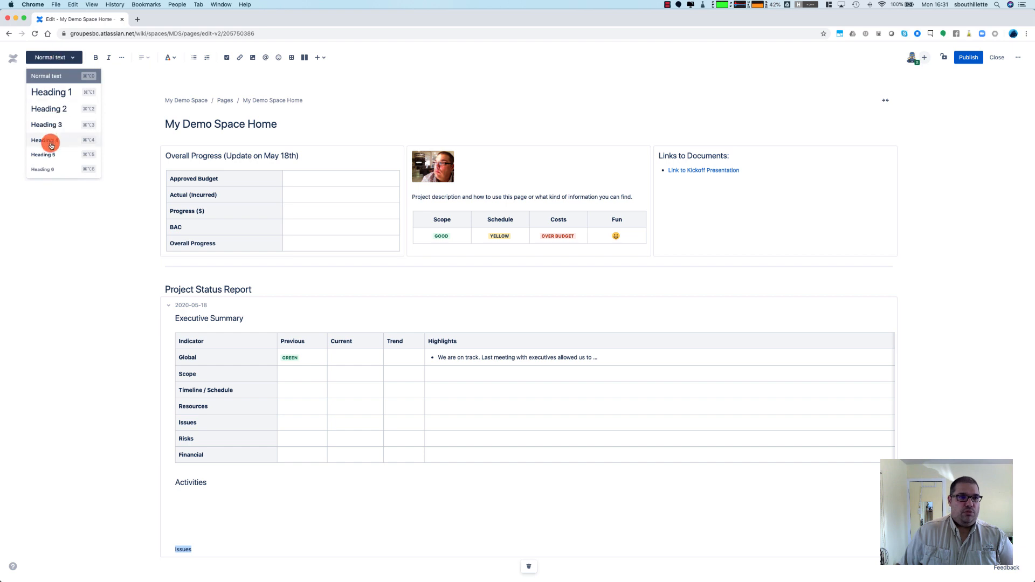
left_click(53, 113)
Insert a default table on the blank line under the Activities heading
left_click(180, 499)
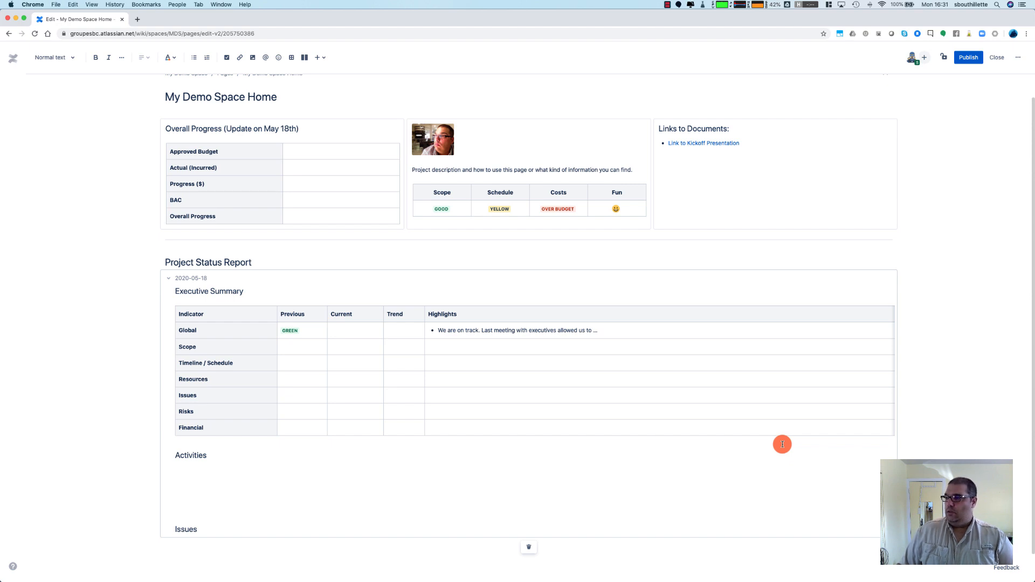
scroll(287, 465, "down", 1)
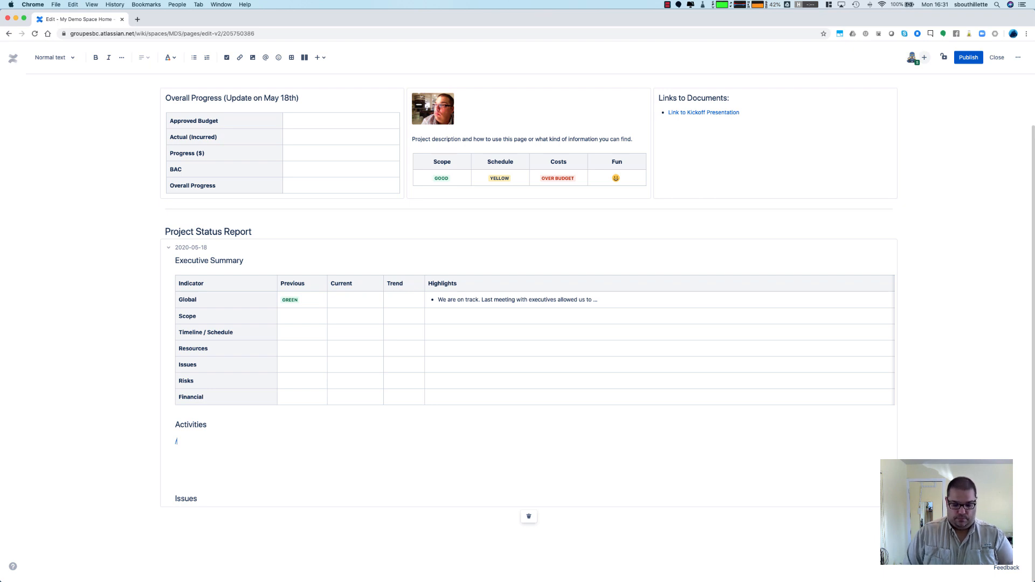
type("table")
key("Return")
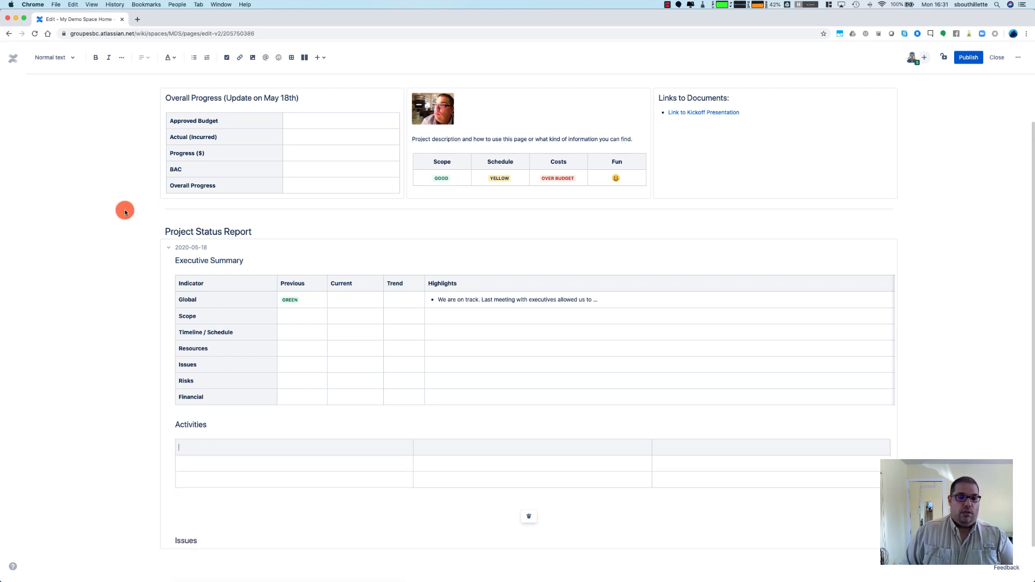
Extend the Activities table to seven columns and narrow the first column for row numbers
left_click(890, 429)
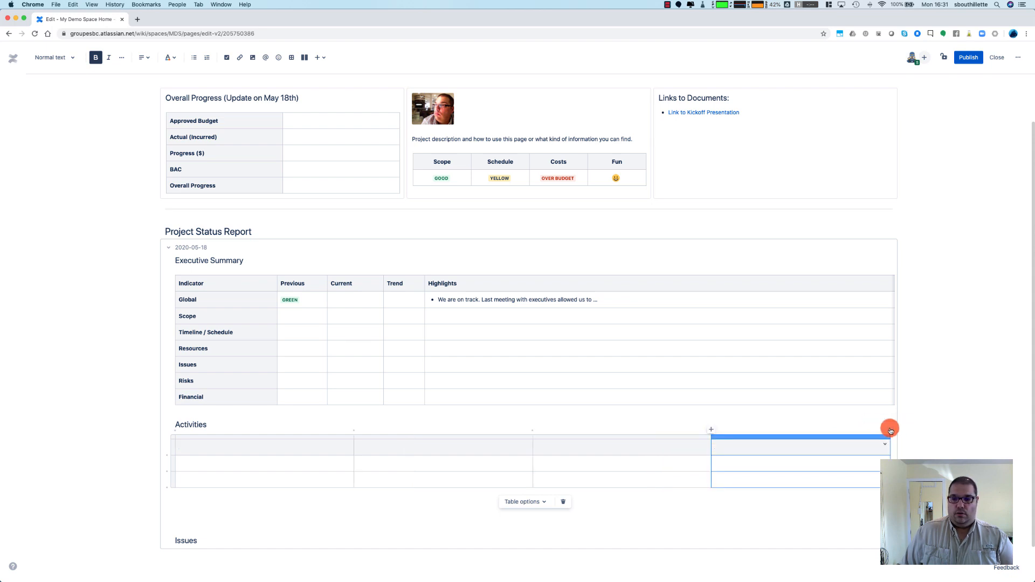
left_click(890, 430)
left_click(890, 431)
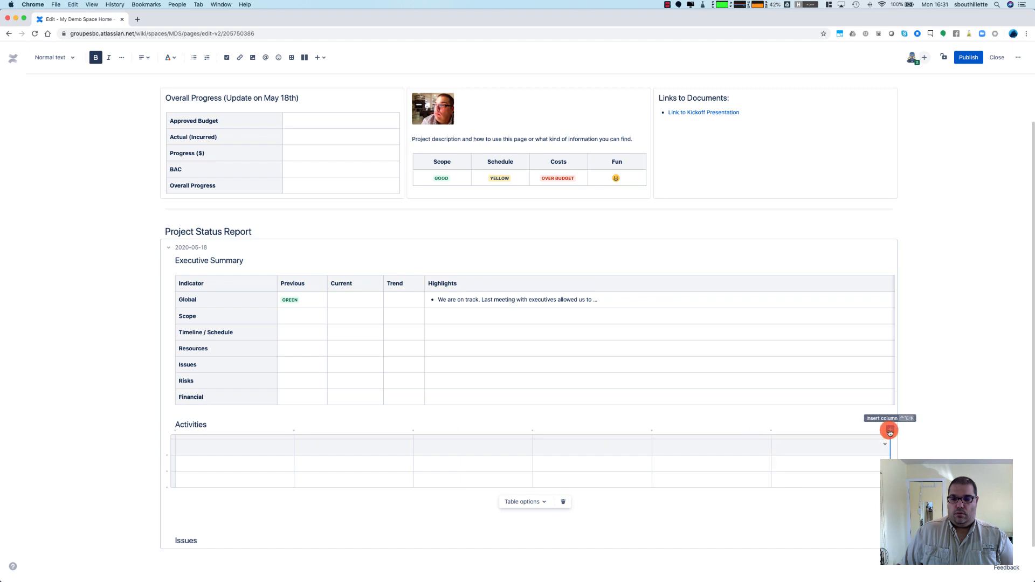
left_click(890, 432)
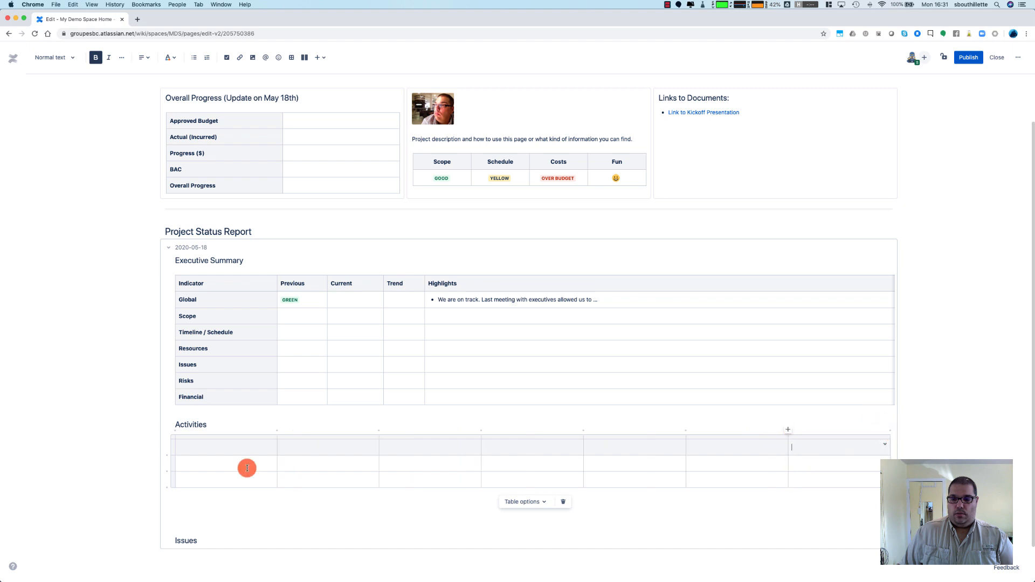
left_click_drag(274, 447, 198, 444)
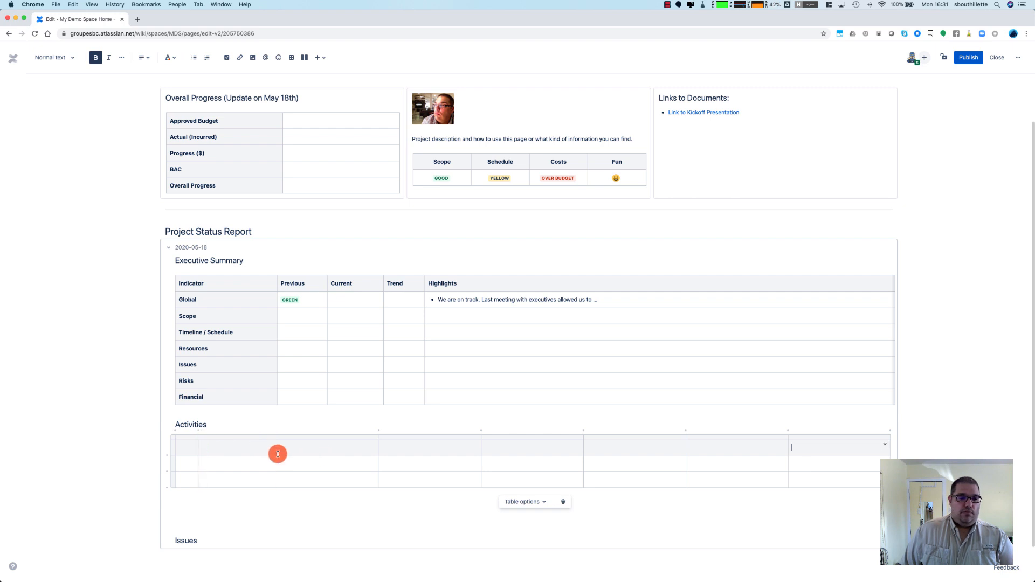
Number the Activities rows 1 to 3 in the first column, adding a row for the third number
left_click(188, 469)
type("1")
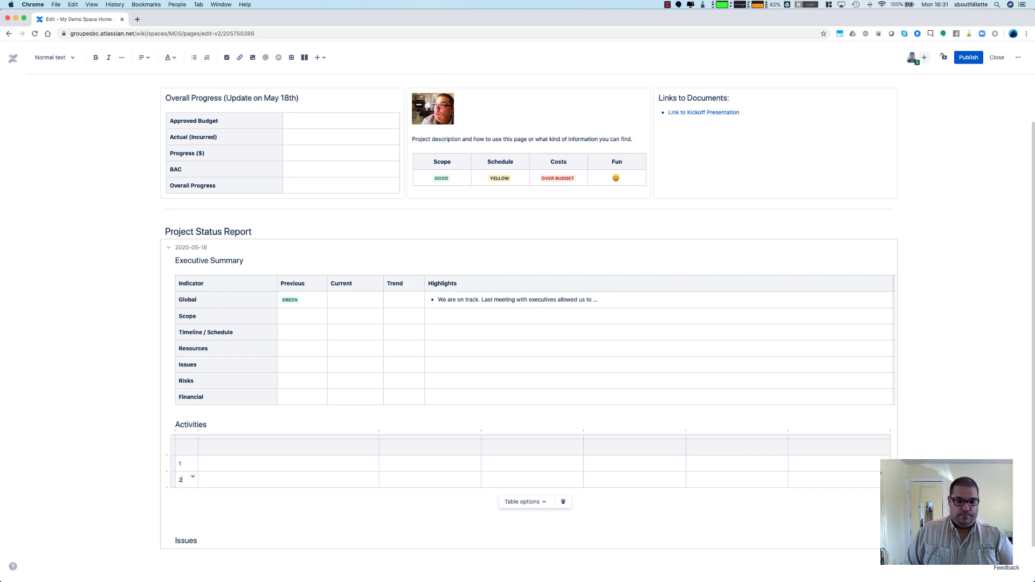
left_click(166, 487)
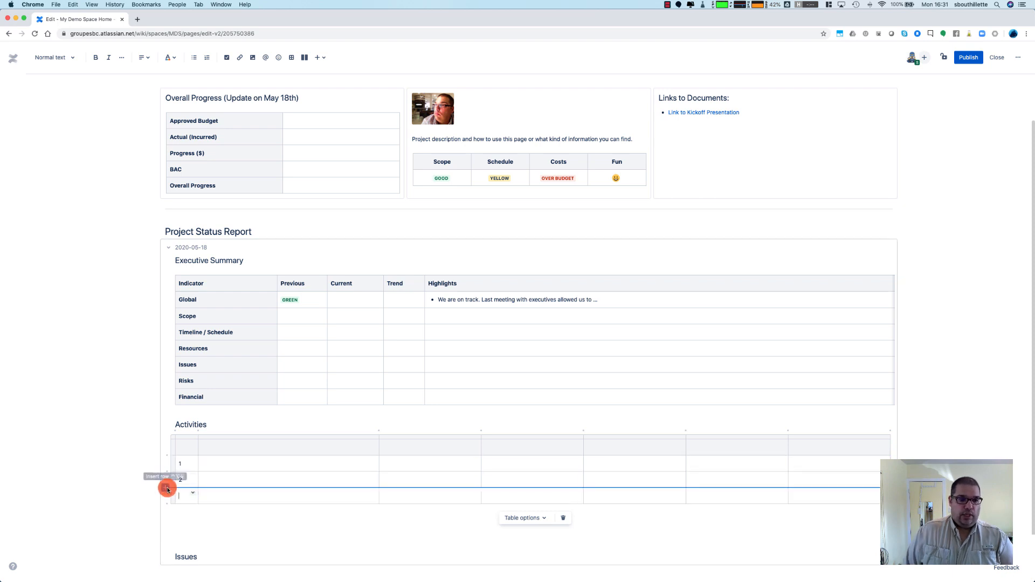
type("3")
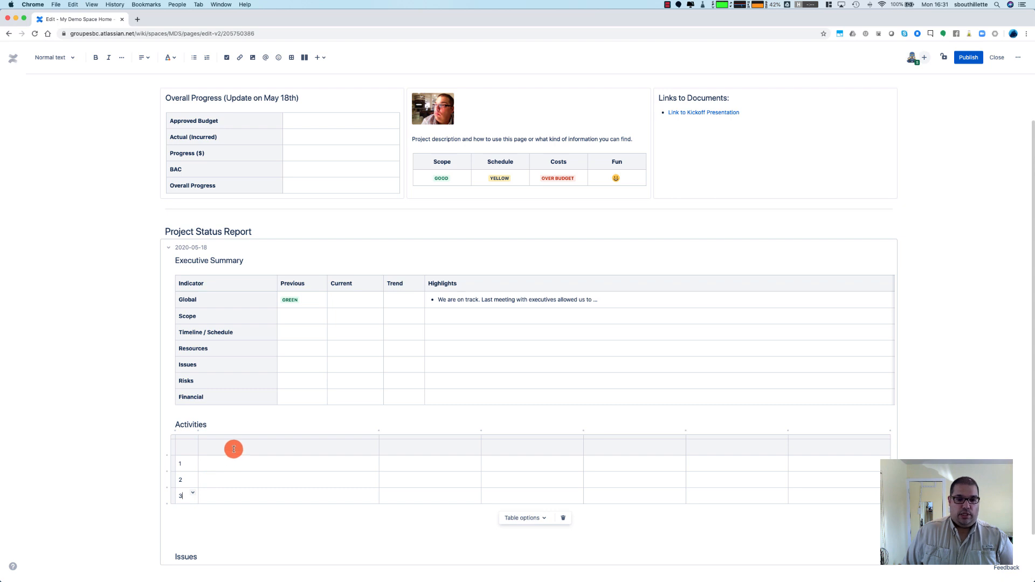
Enter "Accomplished since our last meeting" and "Status" as the headers of the second and third Activities columns
left_click(254, 449)
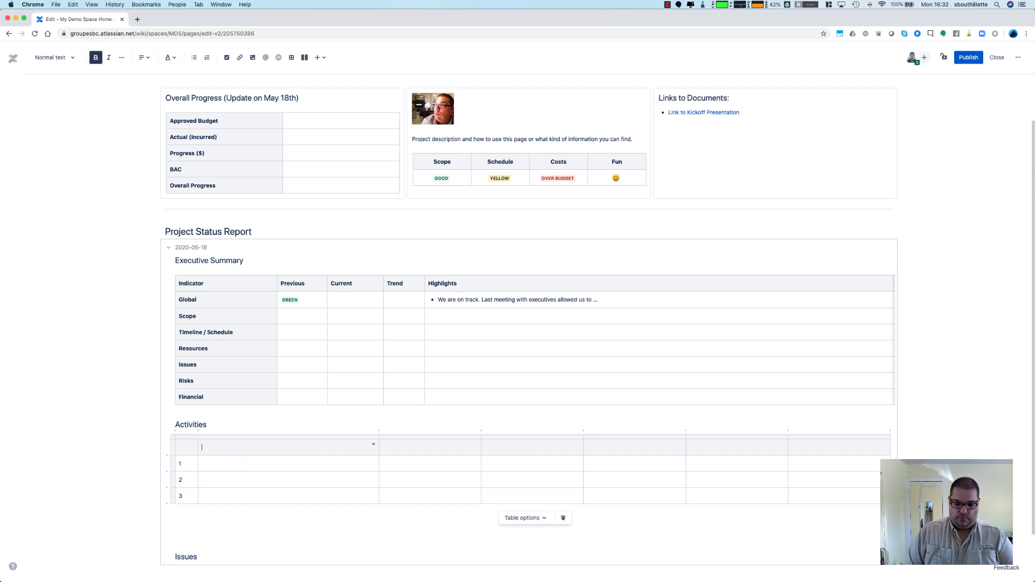
type("Accomplished")
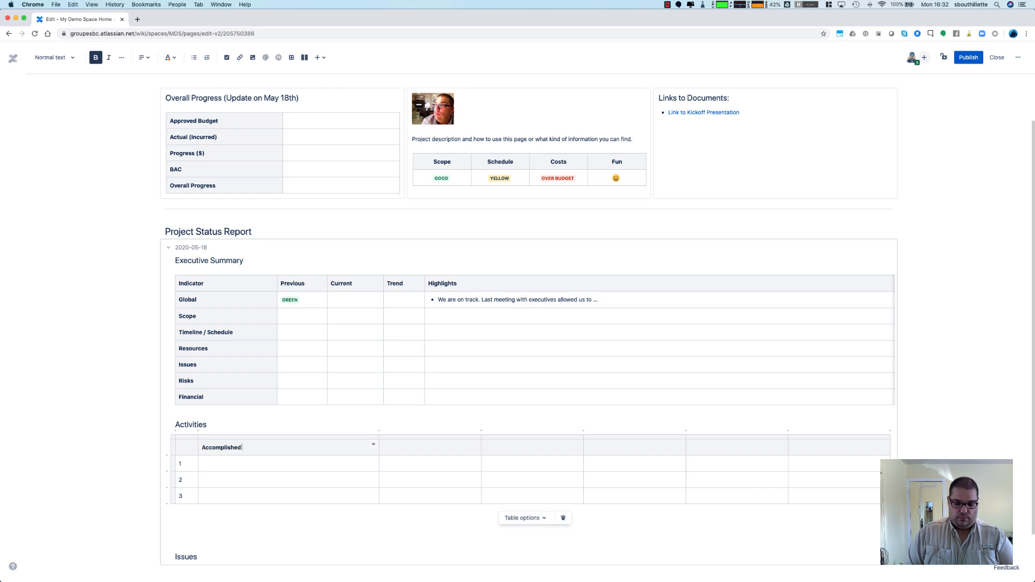
type(" since our last meeting")
type("Status")
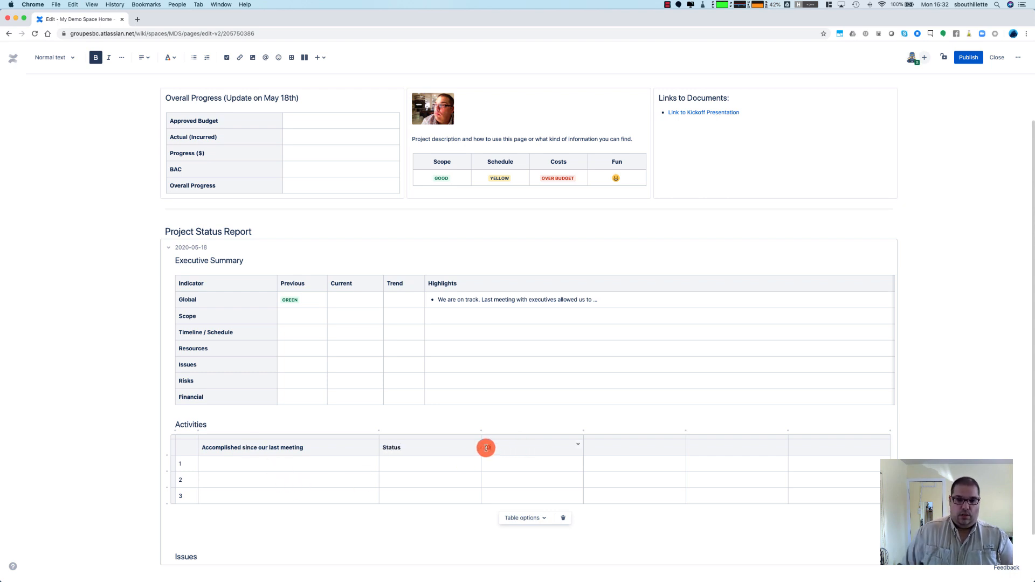
Narrow the column after Status, head it "ID", and head the following column "Planned"
left_click_drag(480, 448, 562, 452)
left_click(620, 451)
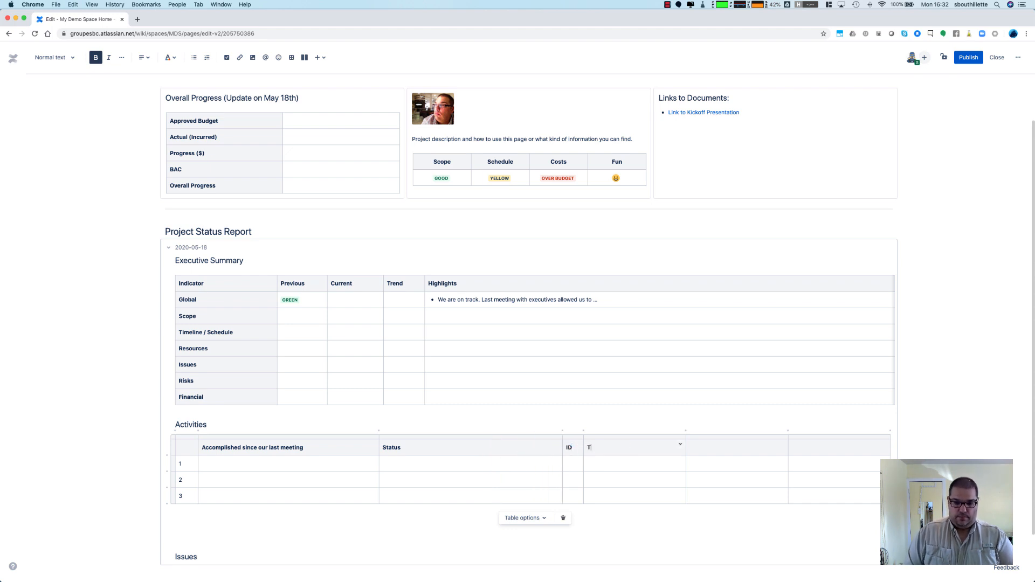
type("Planned")
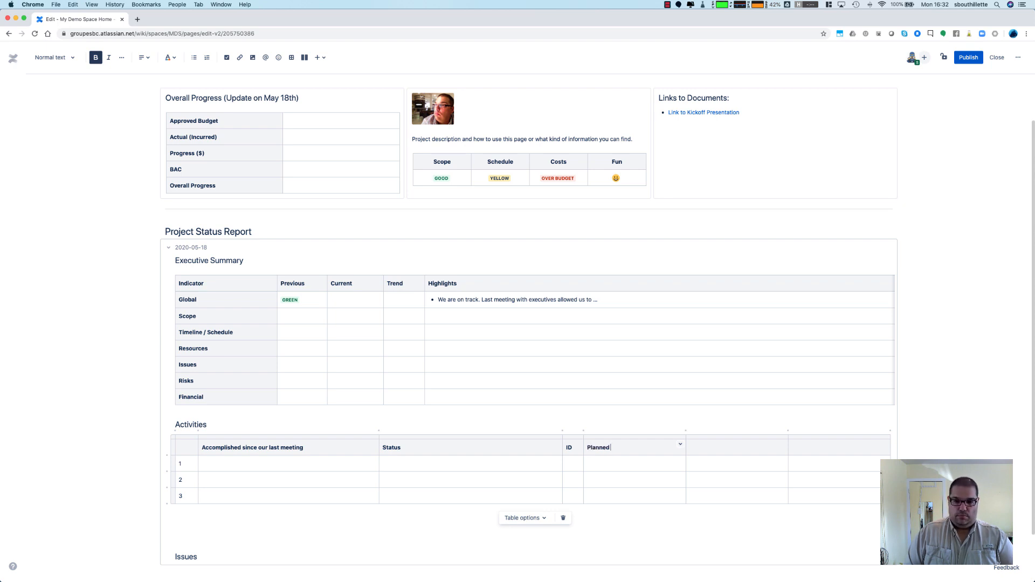
Delete the last empty column of the Activities table
left_click(777, 447)
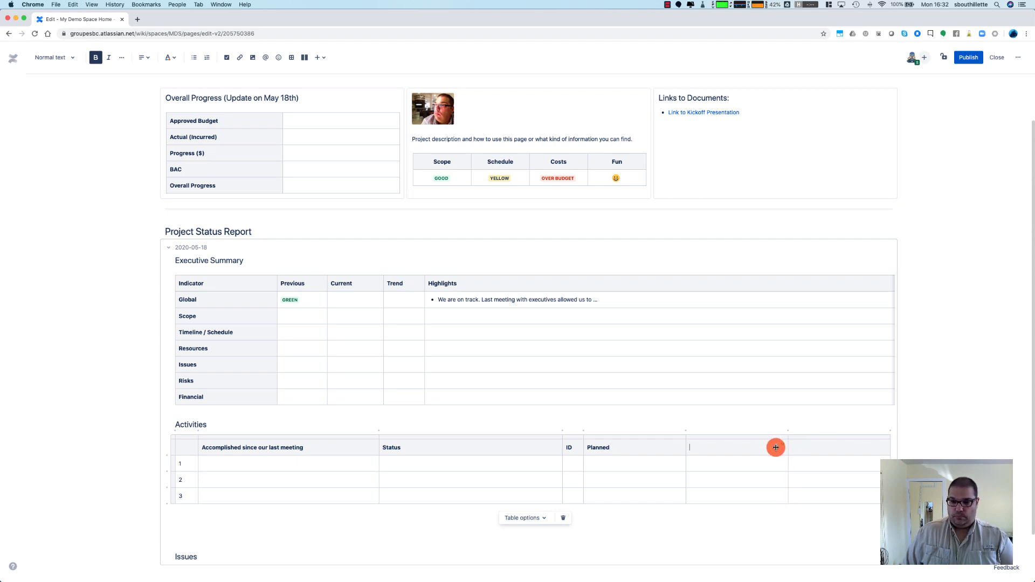
left_click(825, 438)
left_click(839, 429)
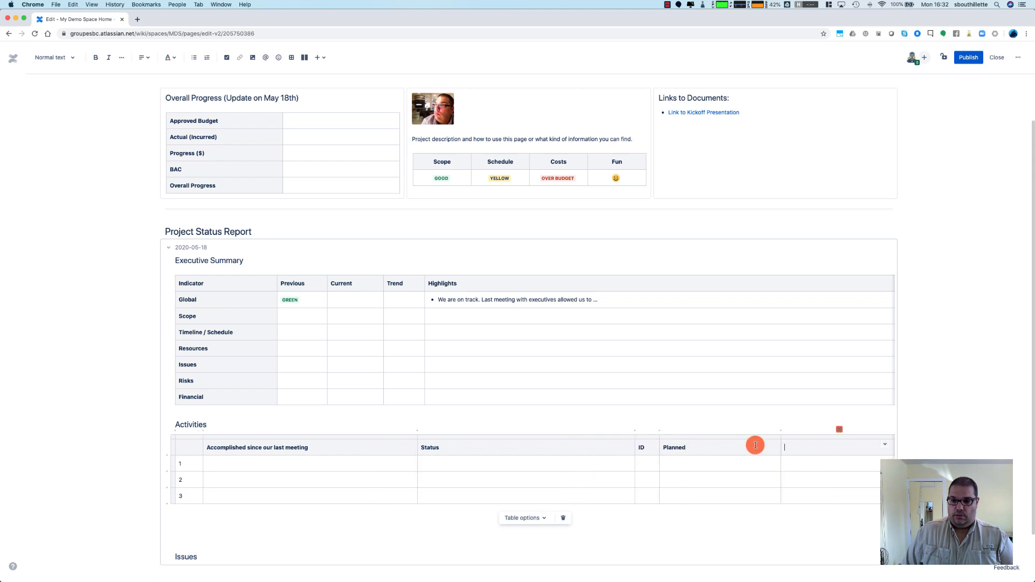
Narrow the Status and ID columns, widen the Planned column, and head the last Activities column "status"
left_click_drag(635, 445, 565, 446)
left_click_drag(659, 448, 587, 448)
left_click_drag(780, 448, 809, 448)
left_click(840, 449)
type("status")
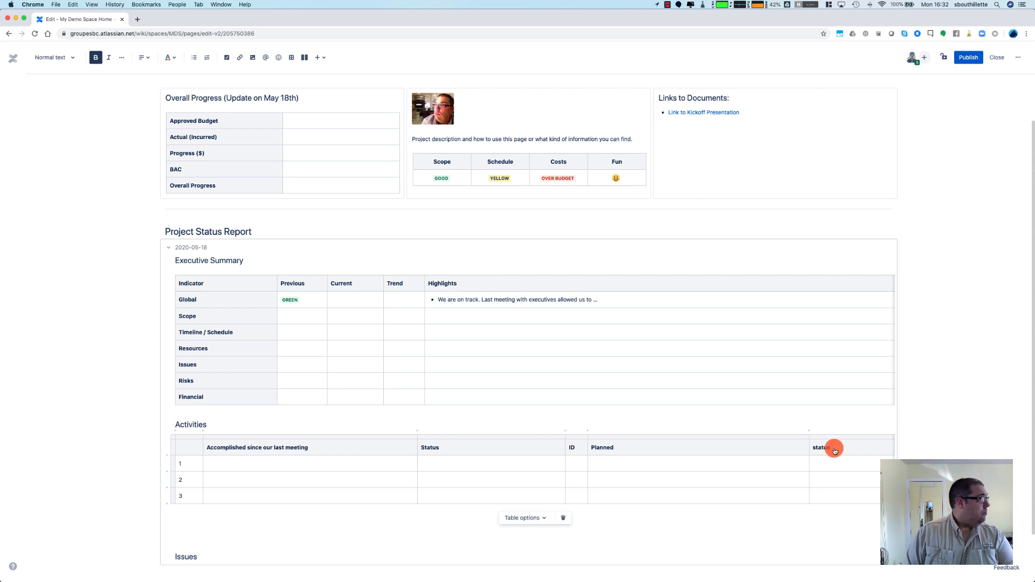
Give the first three Activities header cells, from the blank cell through Status, a blue cell background
scroll(600, 338, "down", 2)
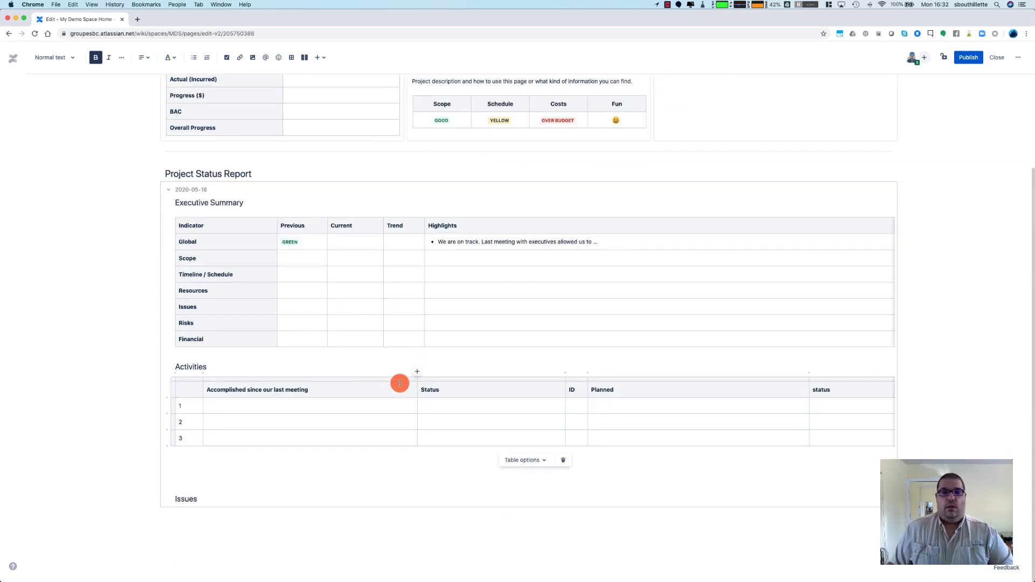
left_click(190, 388)
left_click_drag(191, 388, 562, 389)
left_click(561, 388)
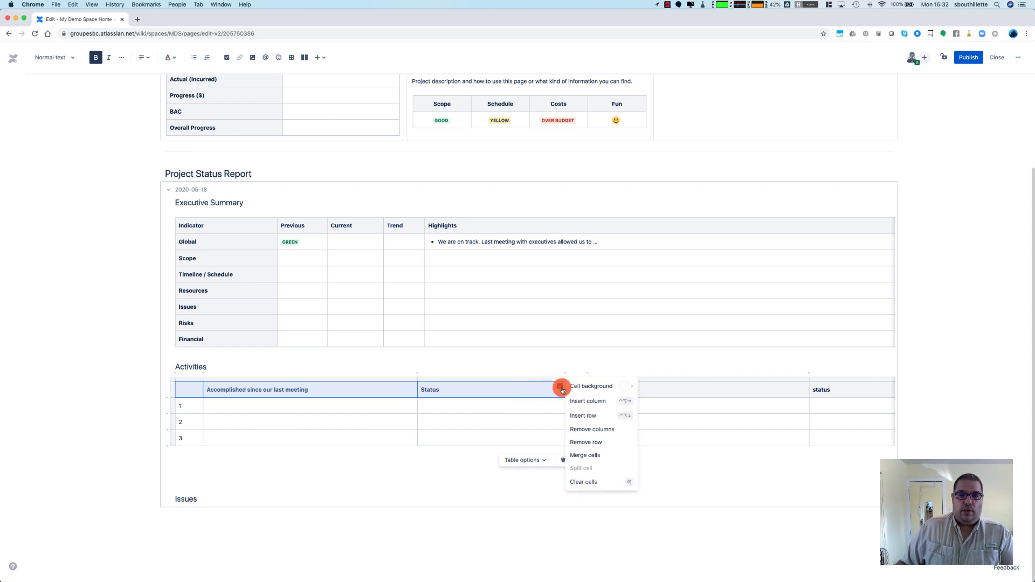
mouse_move(567, 388)
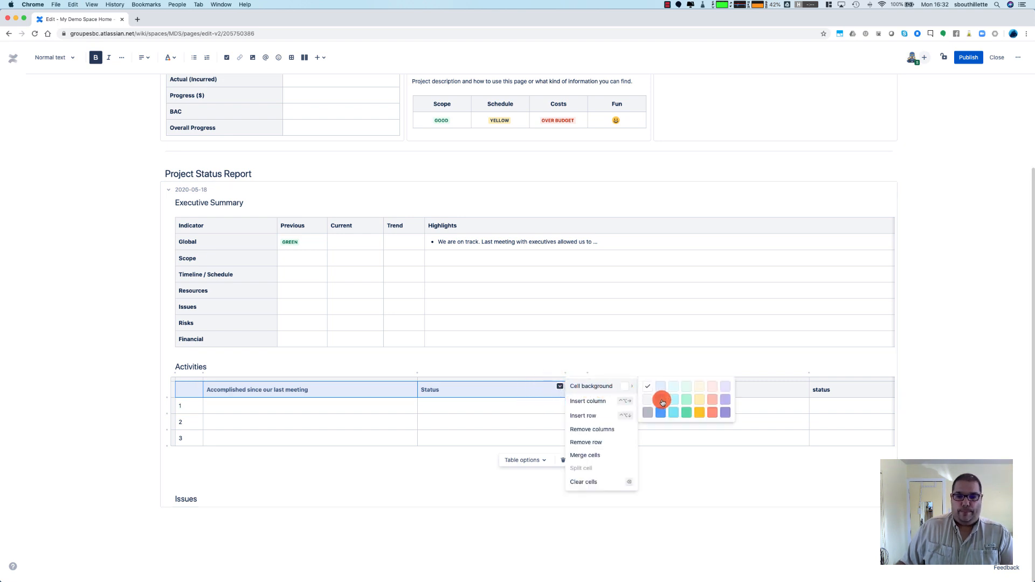
left_click(662, 412)
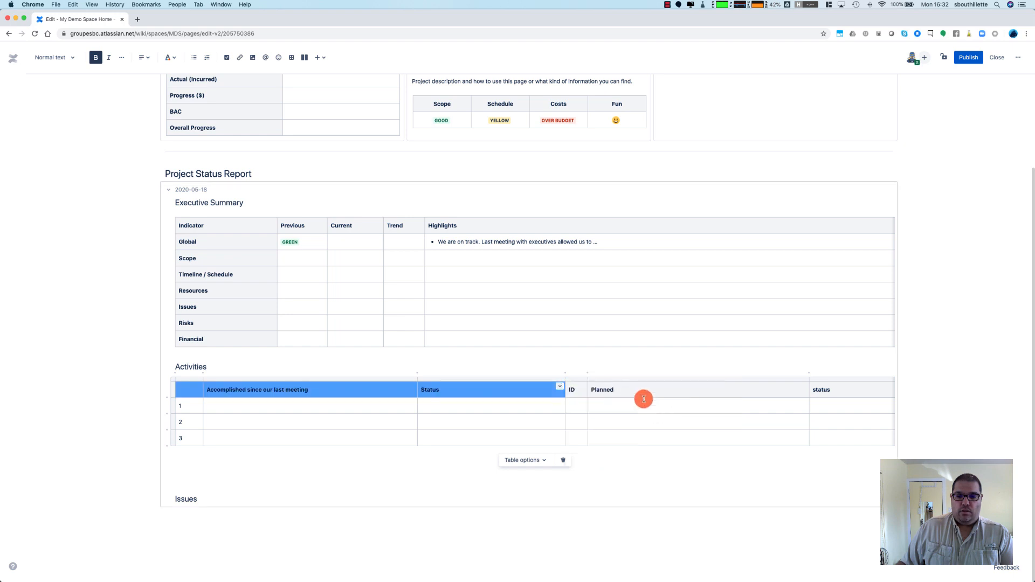
Give the ID, Planned and status header cells of the Activities table a light yellow cell background
left_click(583, 387)
left_click(717, 397)
left_click(751, 398)
left_click(766, 395)
left_click(822, 390)
left_click(575, 390)
left_click(788, 390)
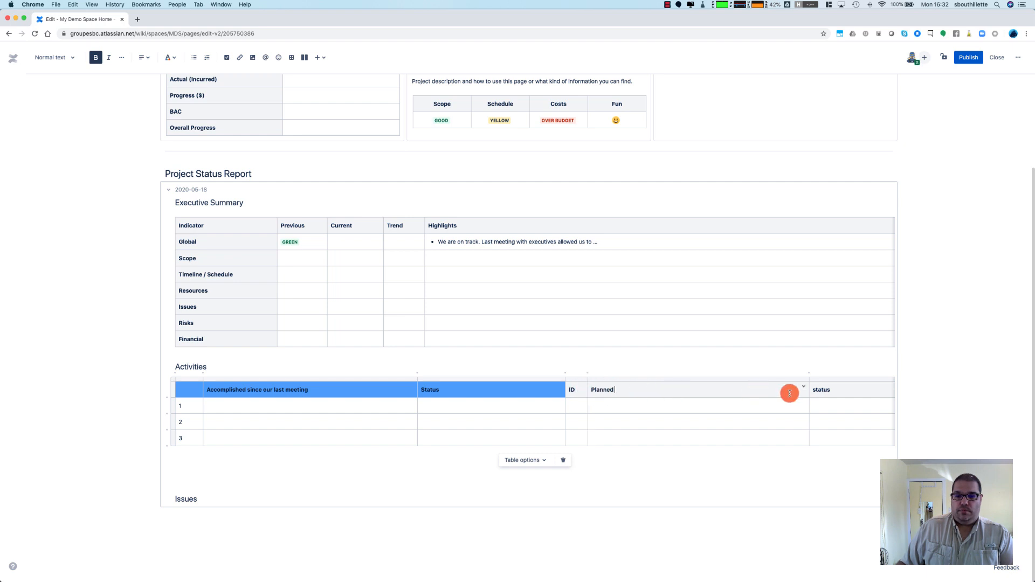
left_click(583, 388)
key("shift+Right")
key("shift+Right")
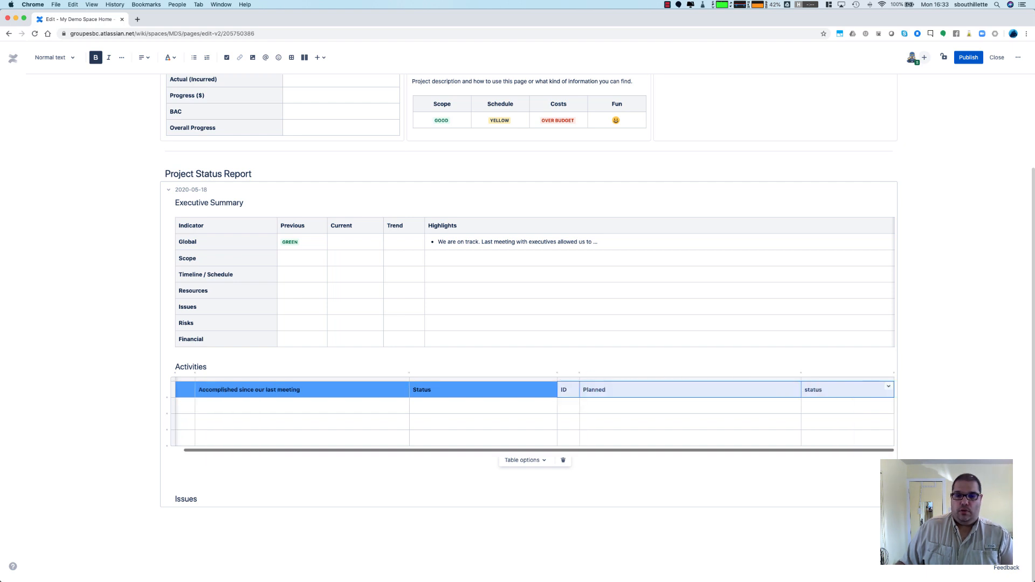
left_click(891, 387)
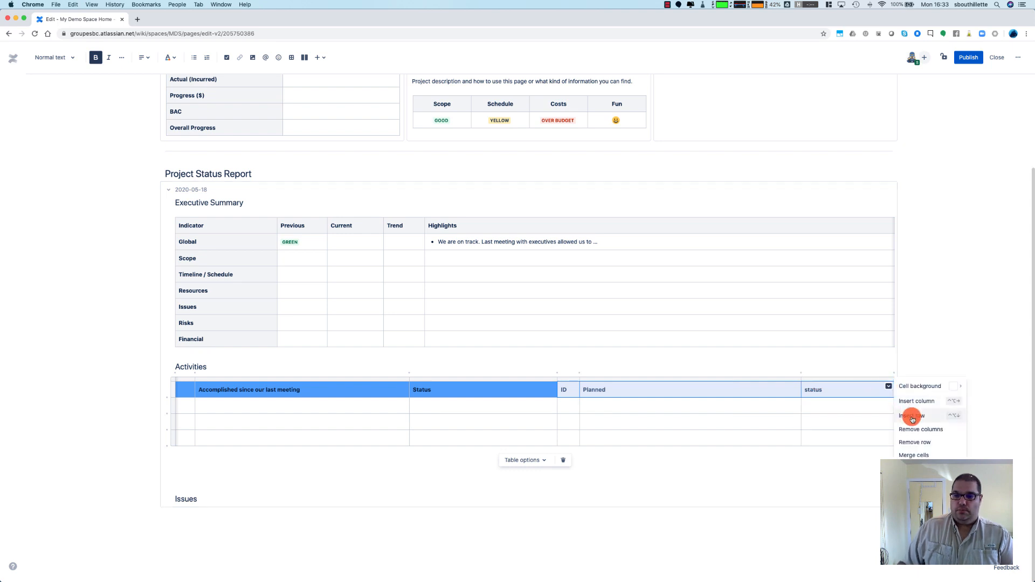
mouse_move(908, 387)
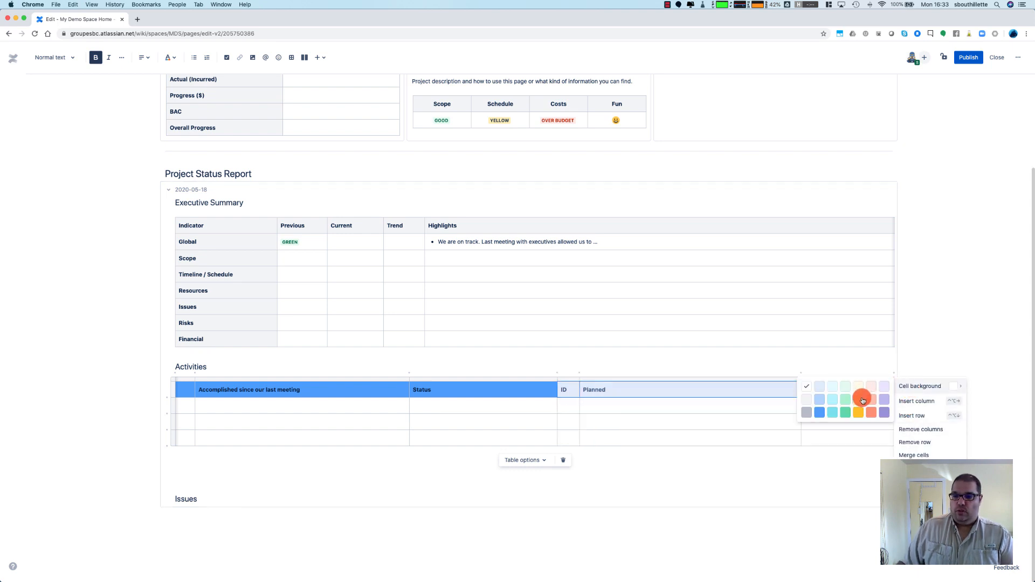
left_click(862, 400)
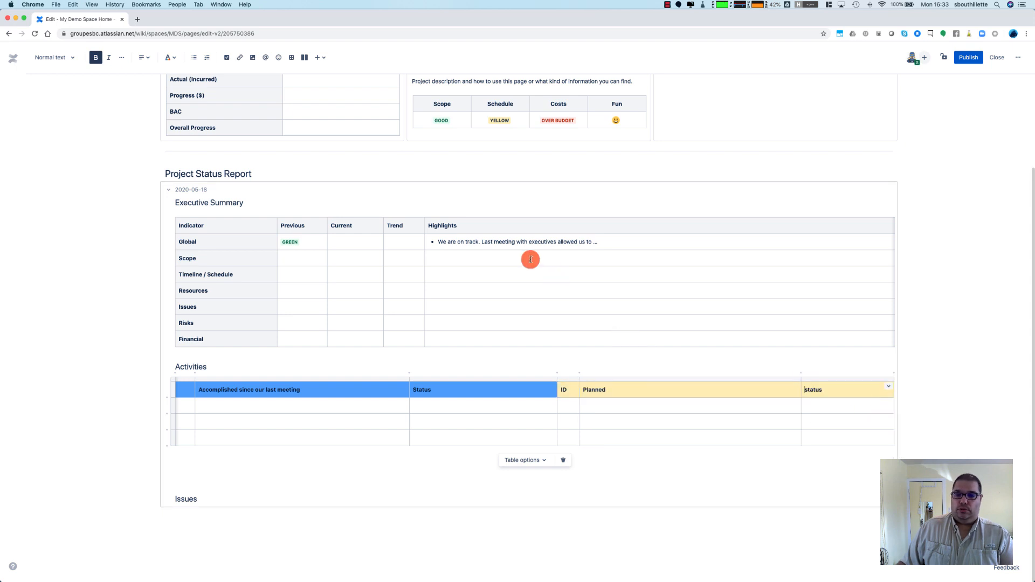
Widen the "Accomplished since our last meeting" column so that the adjoining Status column becomes narrower
left_click_drag(409, 396, 499, 396)
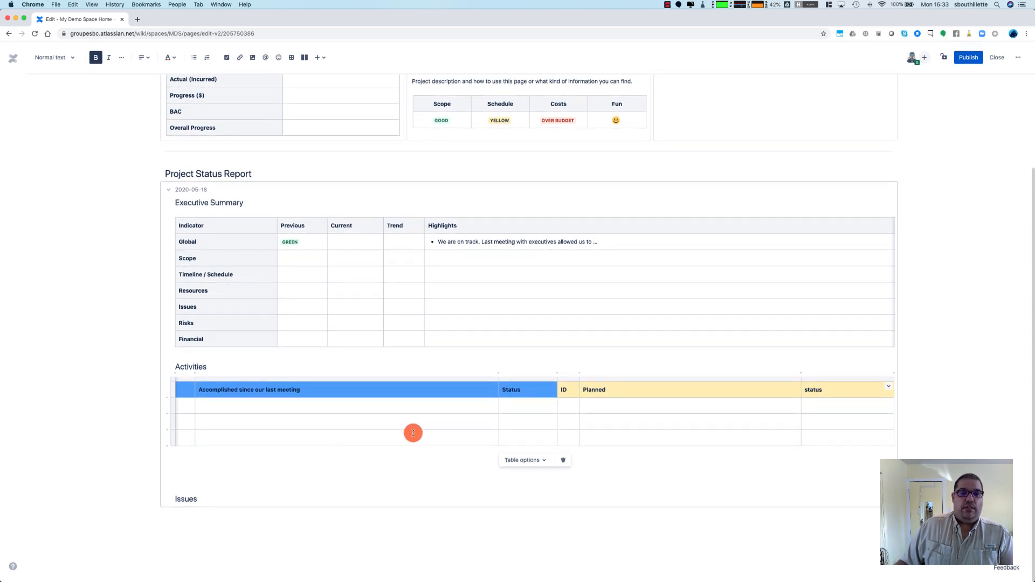
left_click(523, 408)
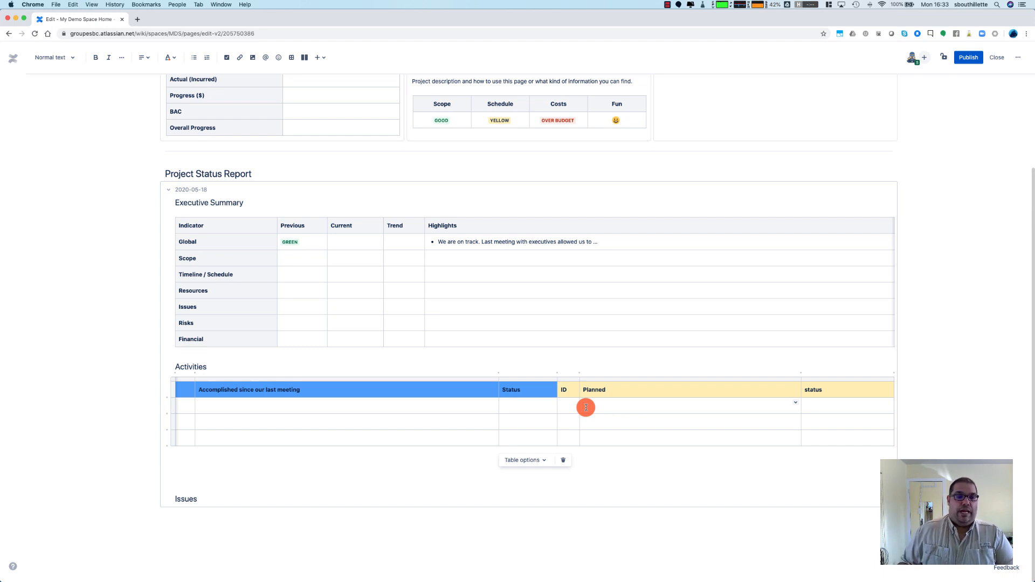
left_click(817, 409)
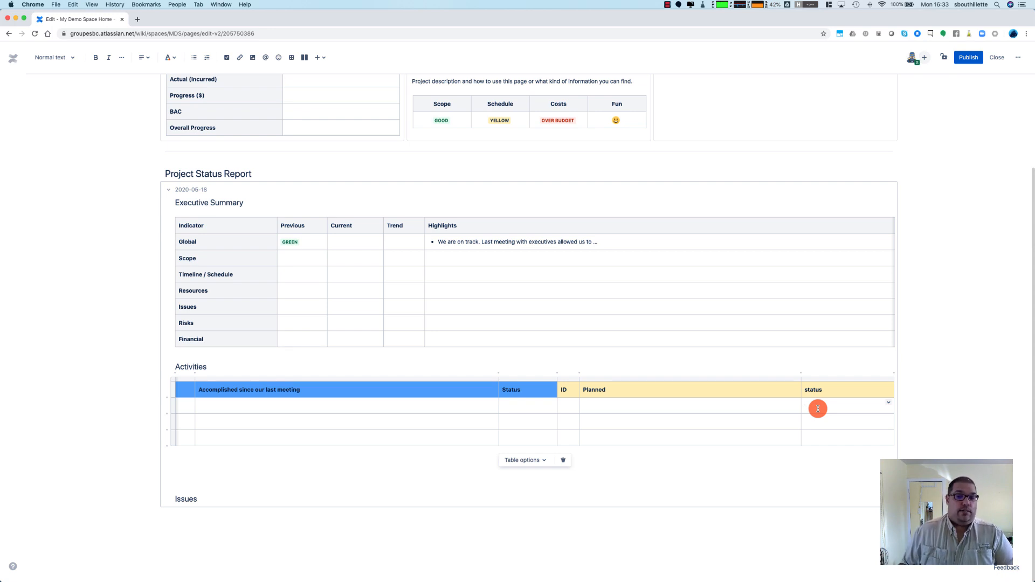
Remove the blank space between the Activities table and the Issues heading, and add empty lines below the heading
left_click(295, 464)
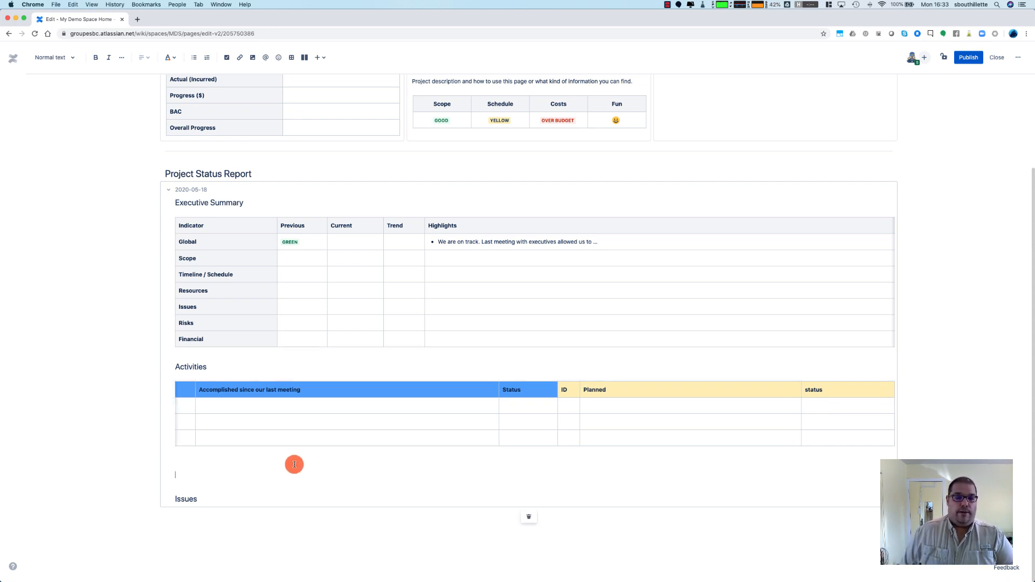
key("Delete")
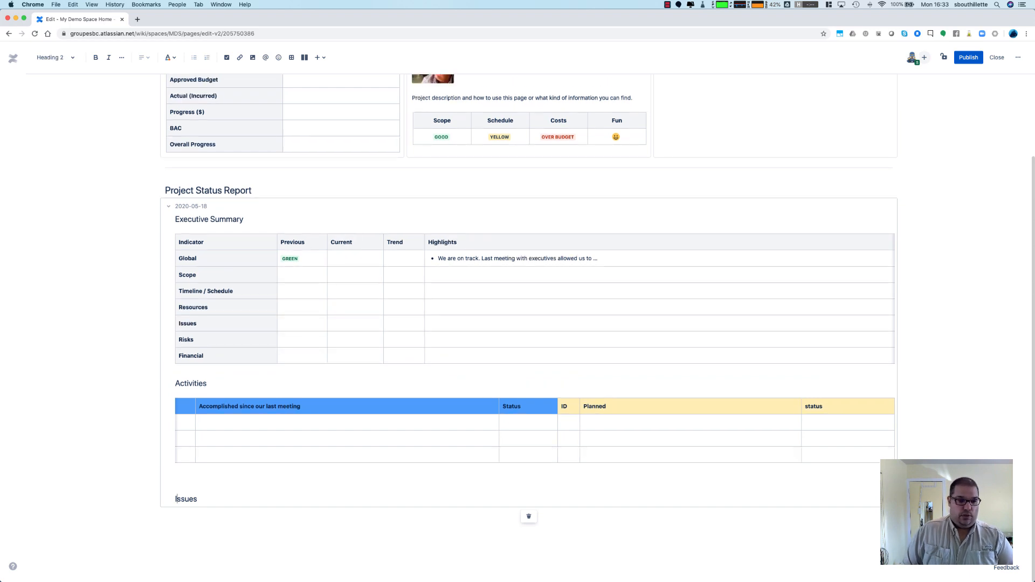
key("Return")
key("Return")
key("Up")
key("Up")
key("Up")
key("Down")
key("shift+super+Right")
key("super+b")
key("Up")
key("Delete")
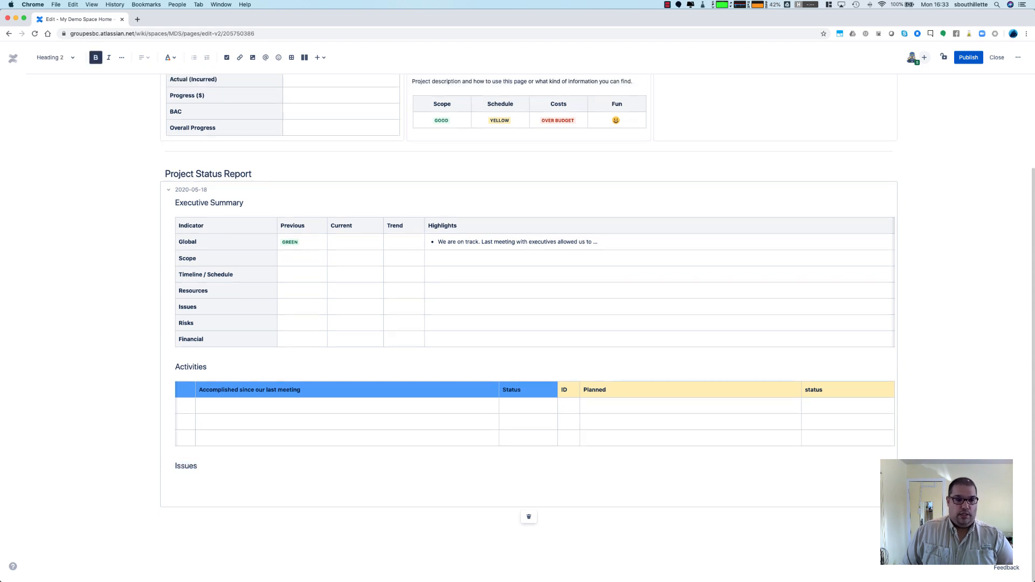
Insert a table under the Issues heading and narrow its first column
left_click(189, 476)
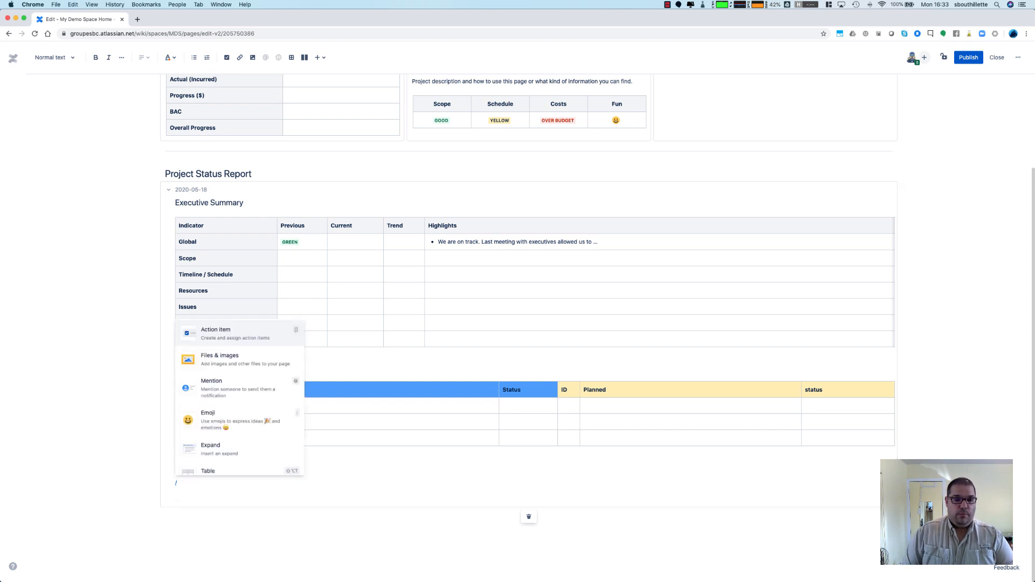
type("table")
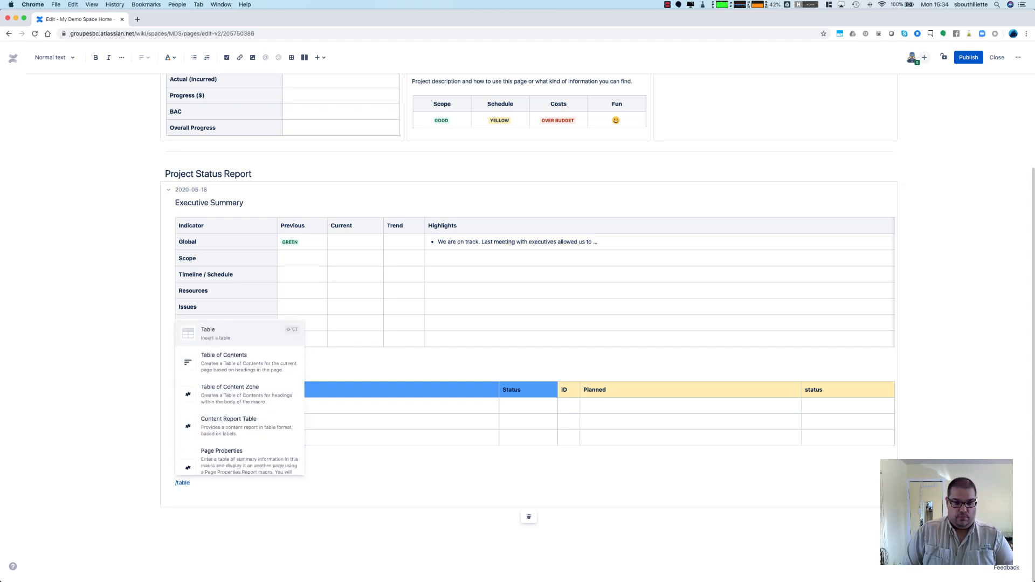
key("Return")
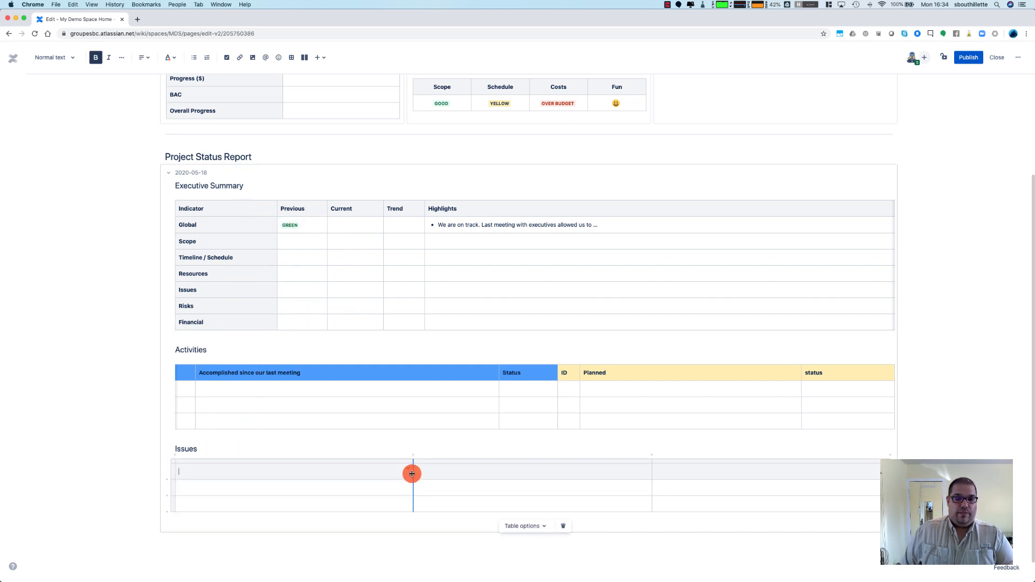
left_click_drag(413, 471, 275, 470)
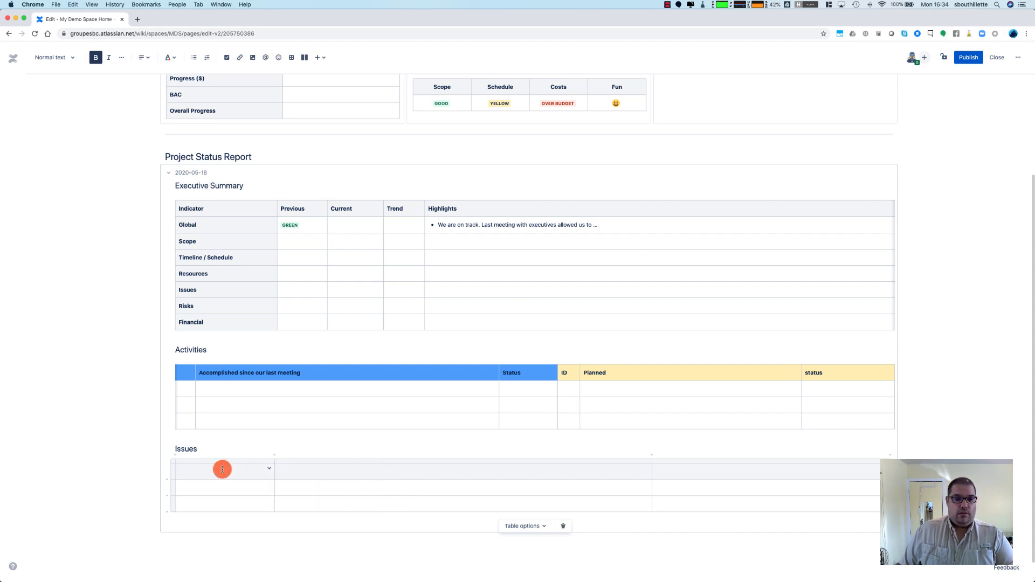
Head the first Issues column "Category" and fill its two rows with "Organizational" and "Communication"
type("Category")
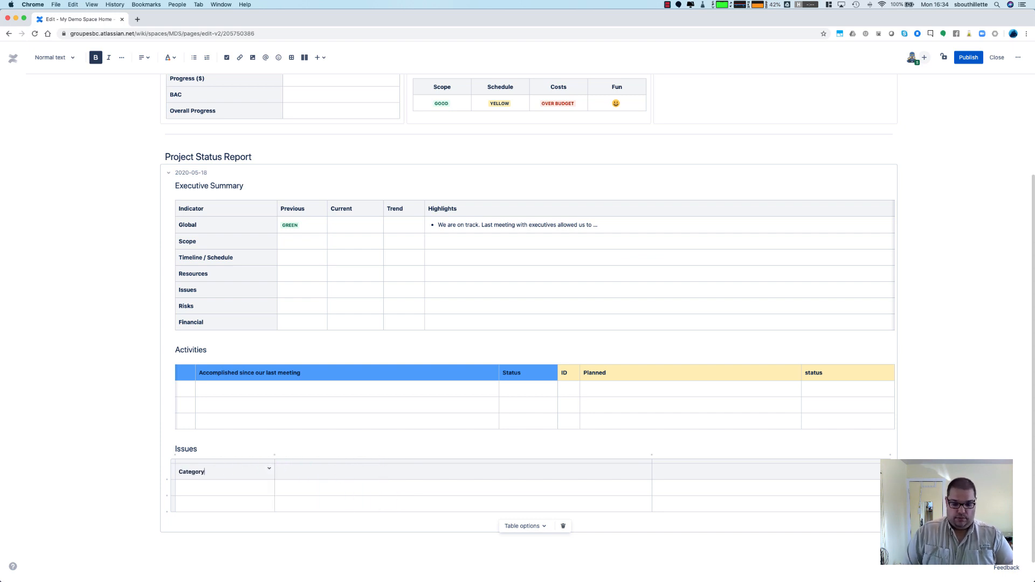
left_click(251, 487)
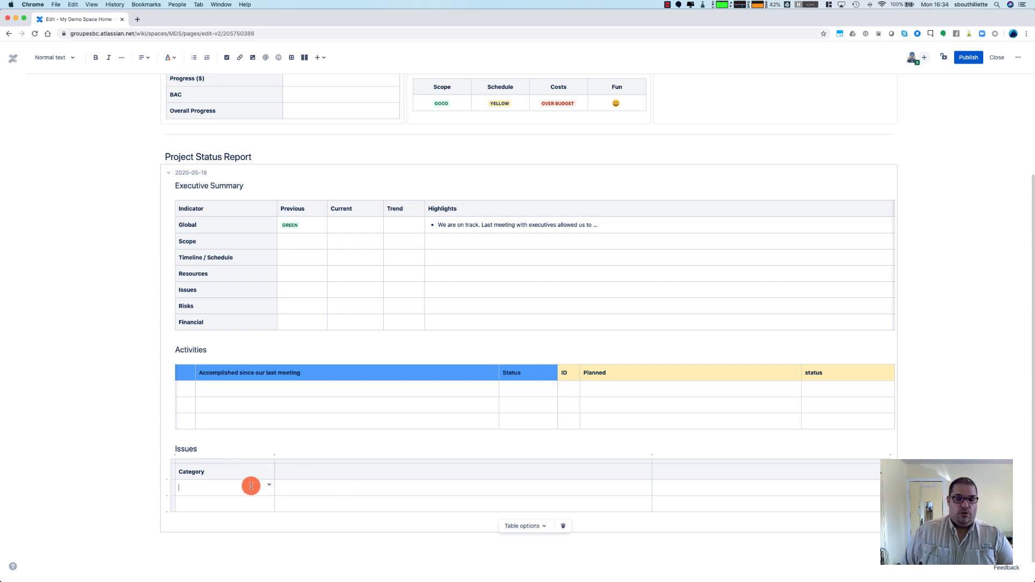
type("Orga")
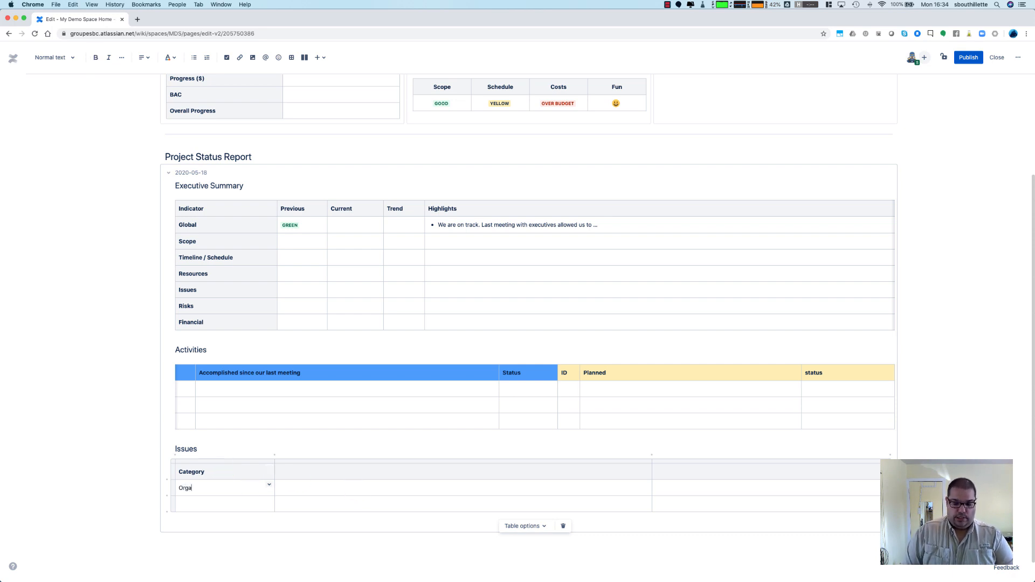
type("nizational ")
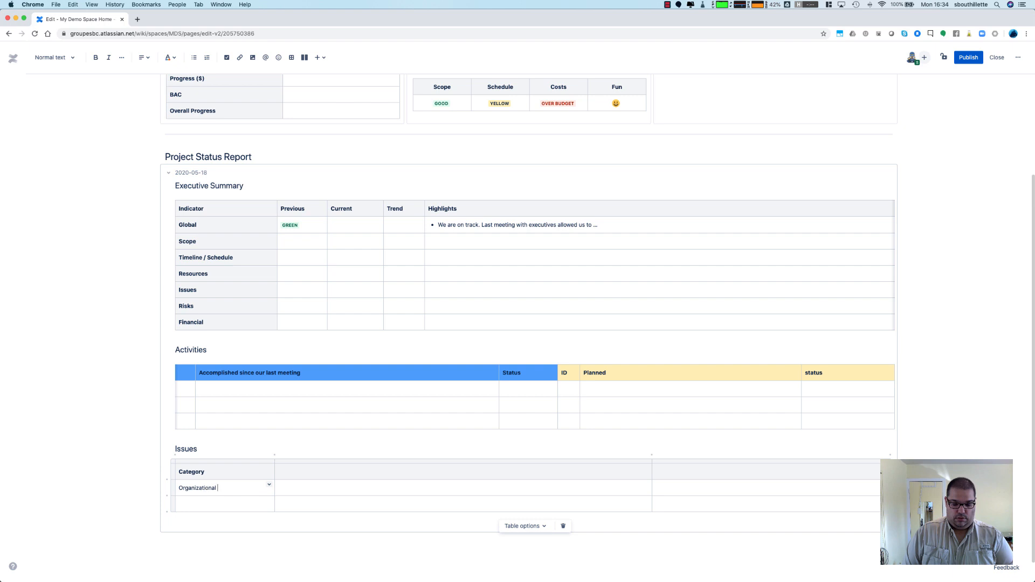
type("Co")
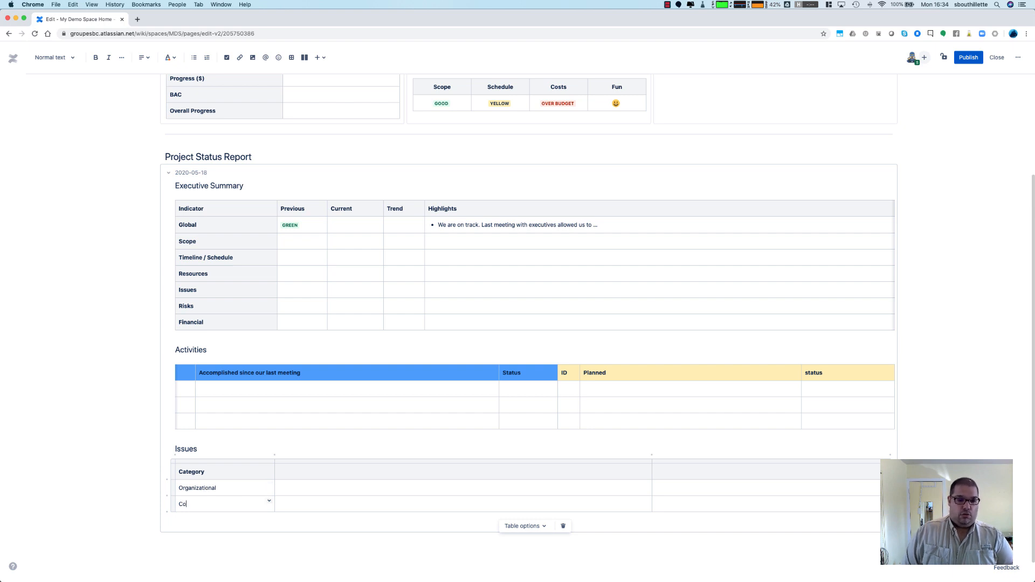
type("mmunication")
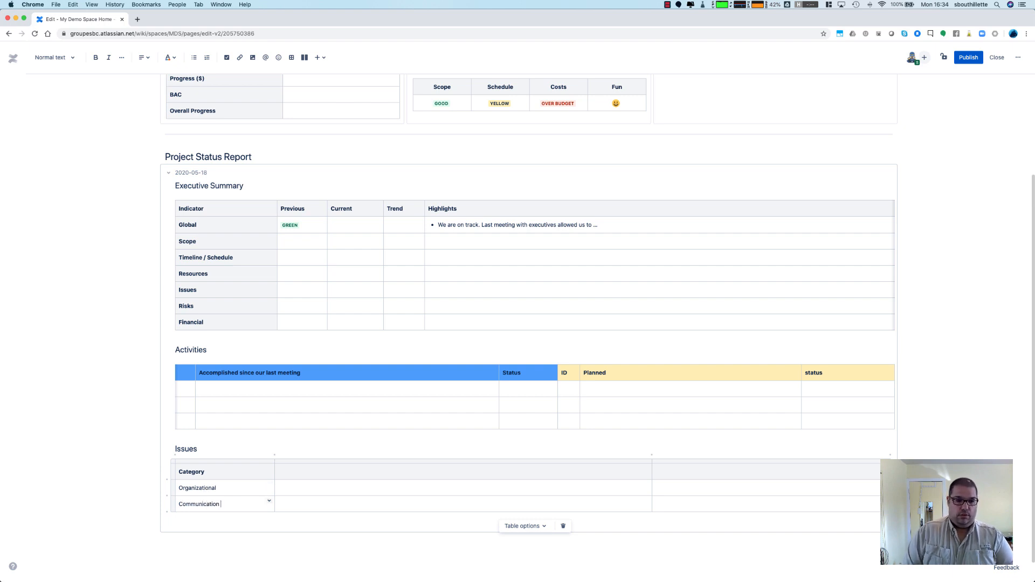
Head the second column of the Issues table "Issue Description"
left_click(303, 473)
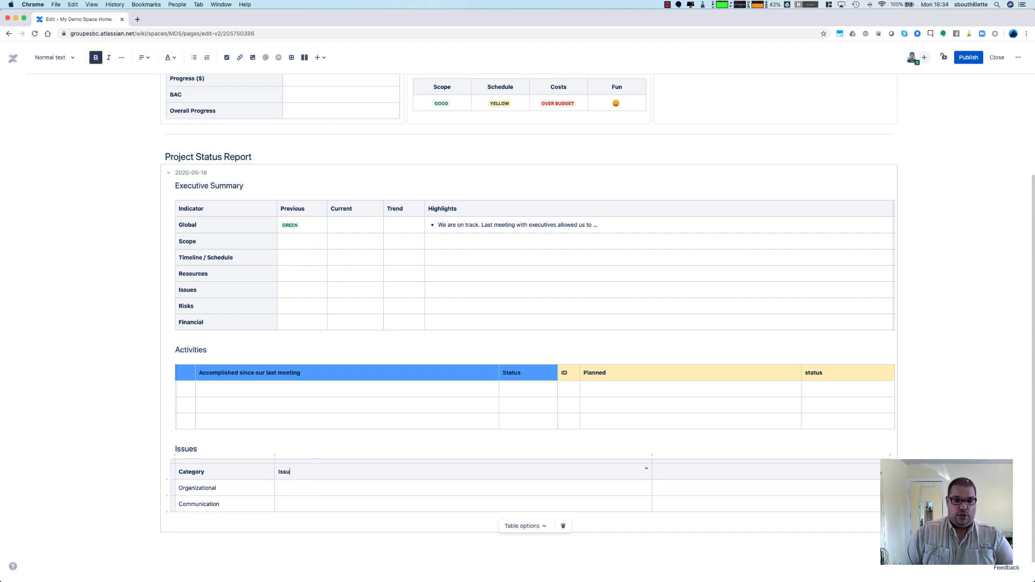
type("Descri")
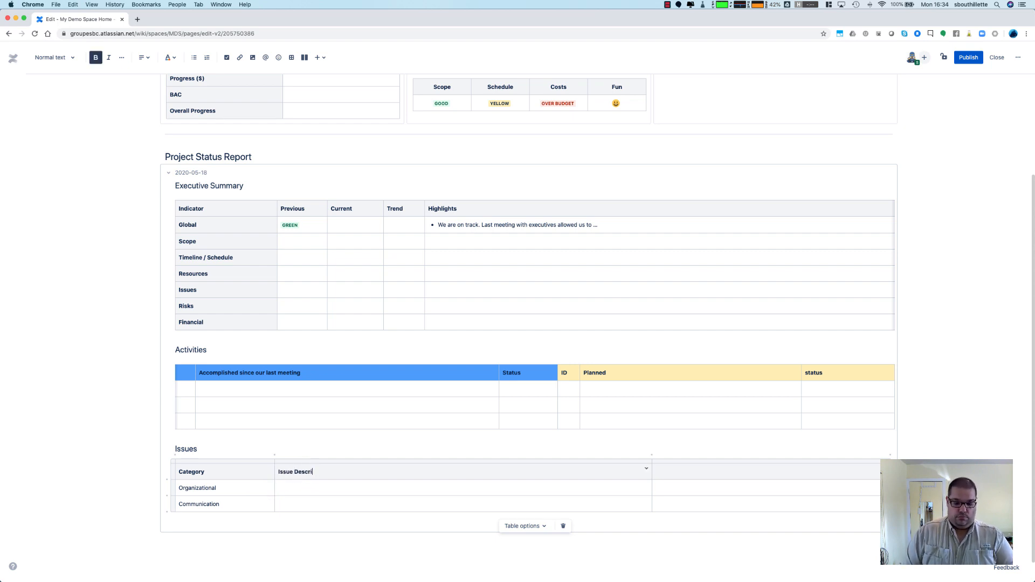
type("ption")
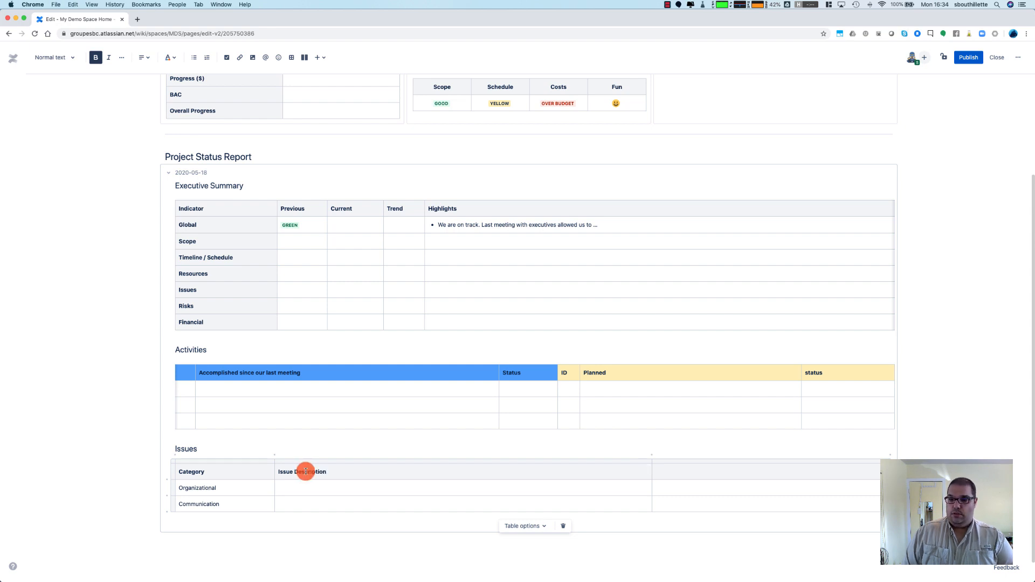
Insert a column after Issue Description and head the two columns following it "Mitigation" and "Who is accountable"
left_click(652, 454)
left_click_drag(496, 468, 473, 469)
left_click(514, 470)
type("Mitigation")
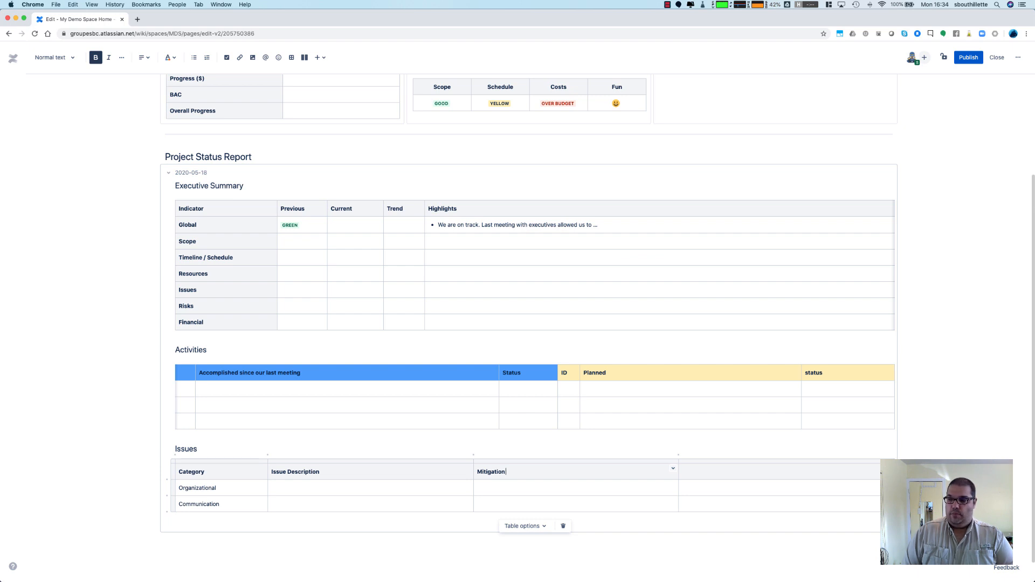
left_click(716, 469)
type("Who is accountable")
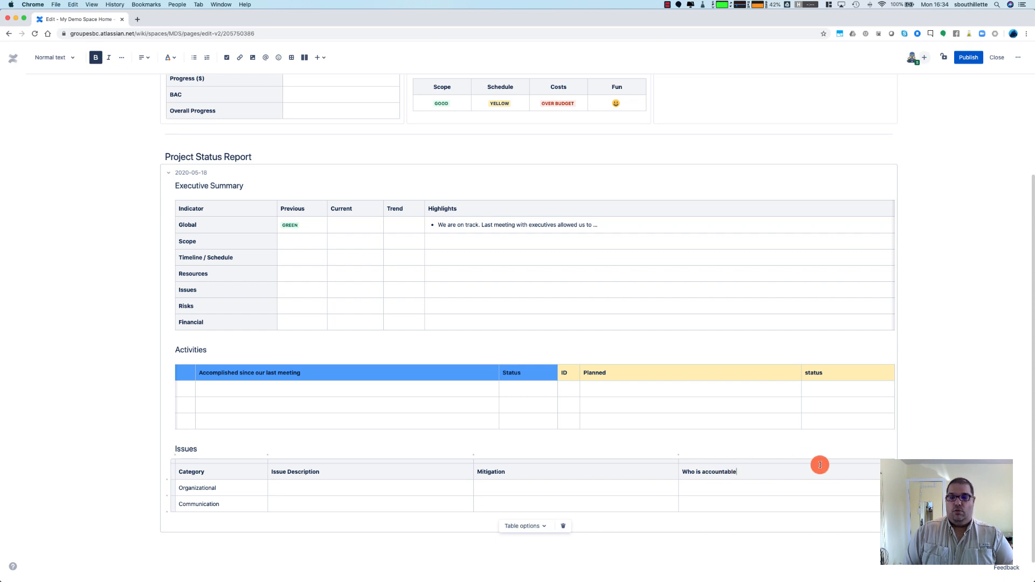
Add two columns at the end of the Issues table, headed "Stauts" and "Deadline (ETC"
scroll(827, 466, "right", 1)
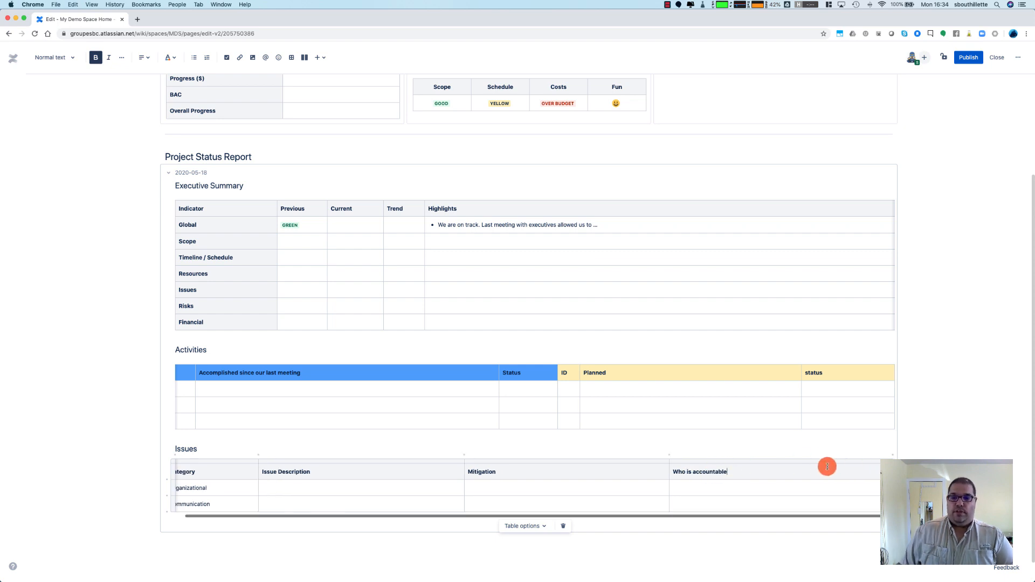
left_click(891, 453)
type("Stauts")
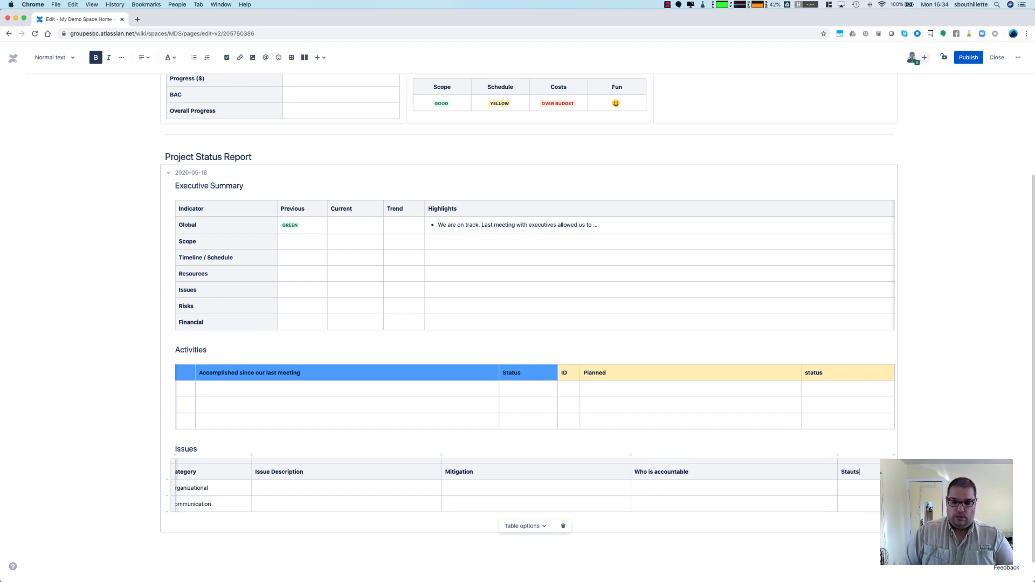
left_click(893, 454)
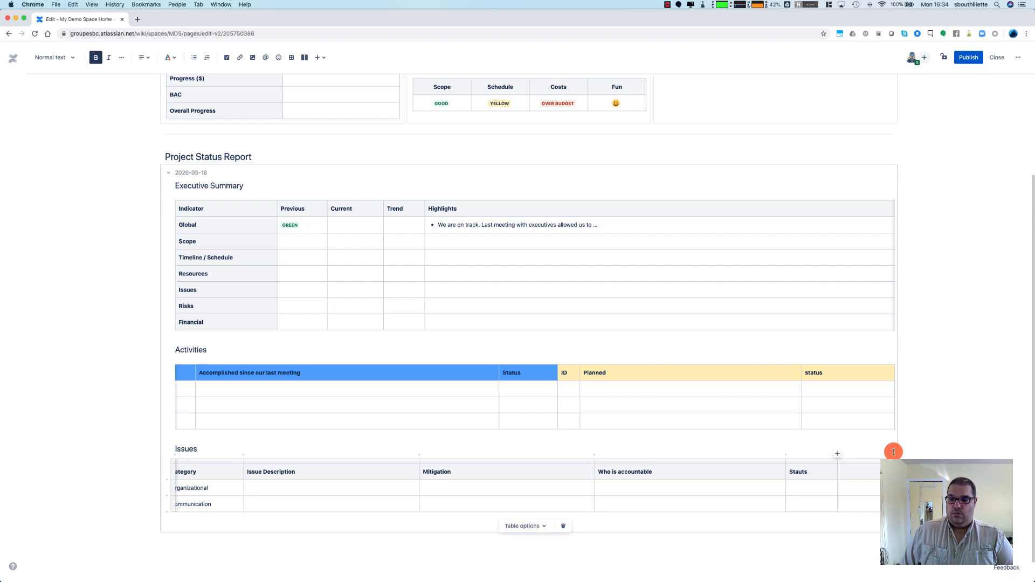
type("Deadline (ETC")
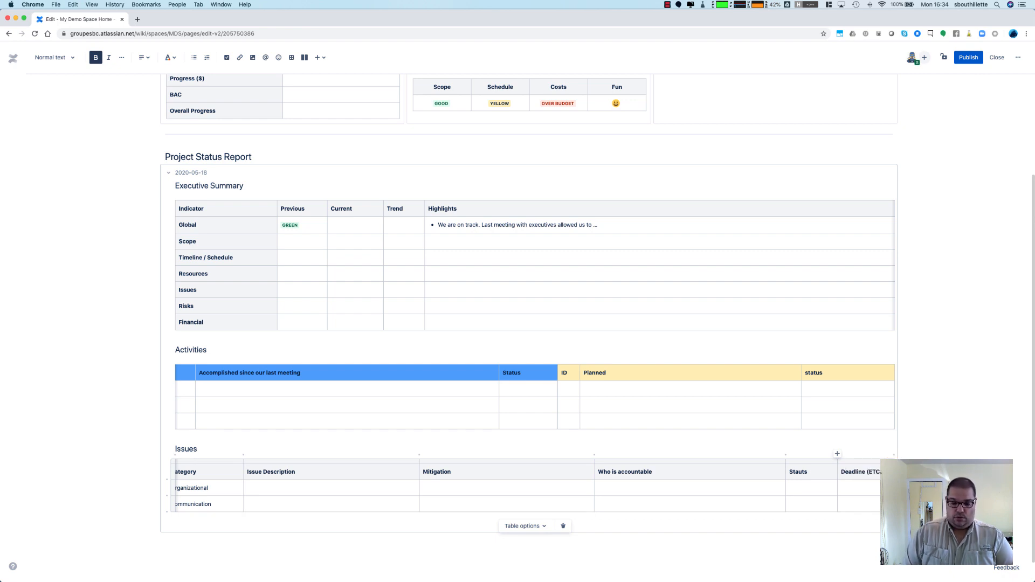
Narrow the Issue Description column and widen the Who is accountable column toward Mitigation
scroll(346, 478, "left", 1)
left_click_drag(428, 475, 397, 475)
left_click_drag(602, 474, 581, 475)
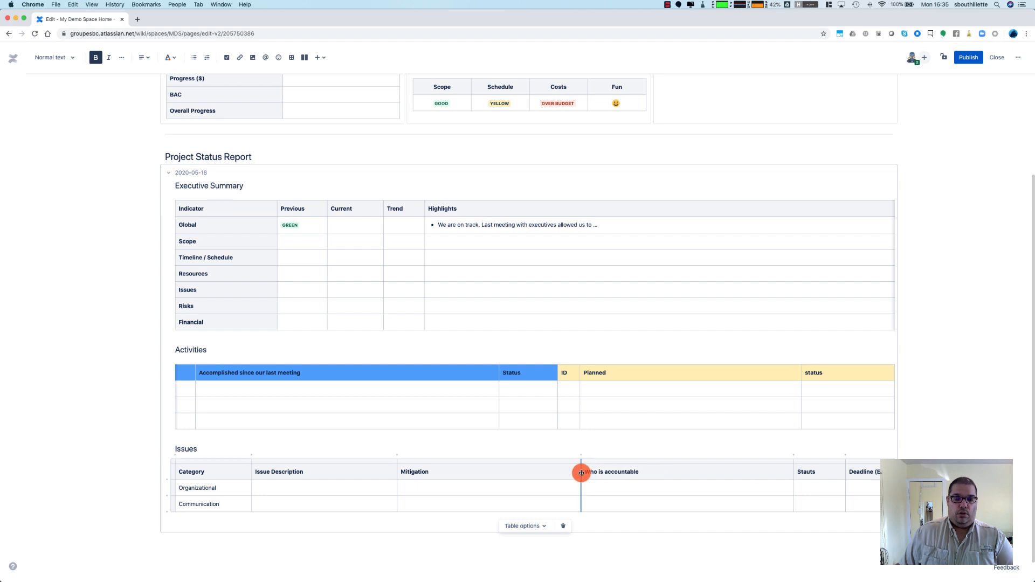
Narrow the Who is accountable and Stauts columns of the Issues table to give the Deadline (ETC) column more width
left_click_drag(792, 475, 770, 474)
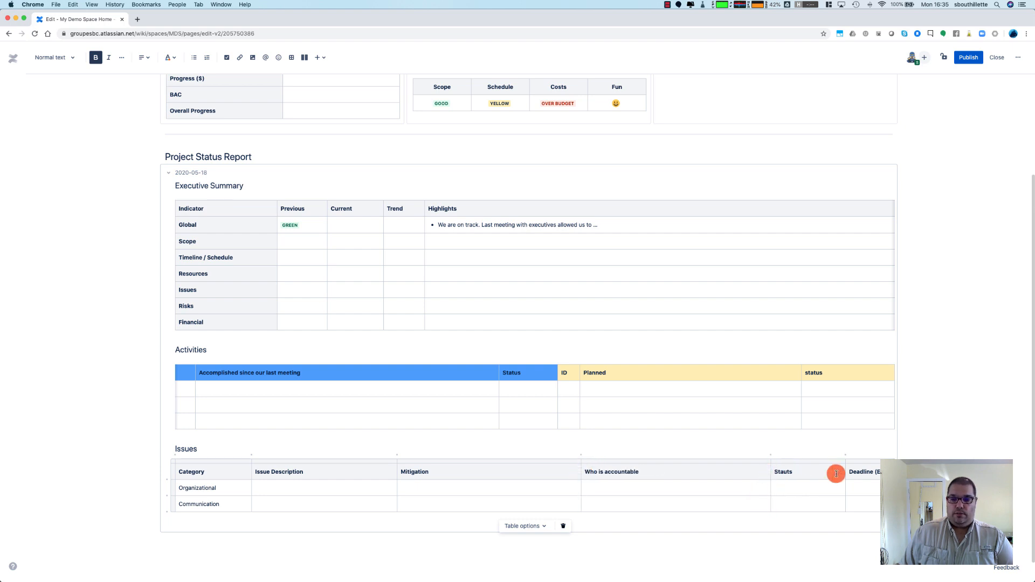
left_click_drag(845, 472, 820, 473)
scroll(871, 473, "right", 1)
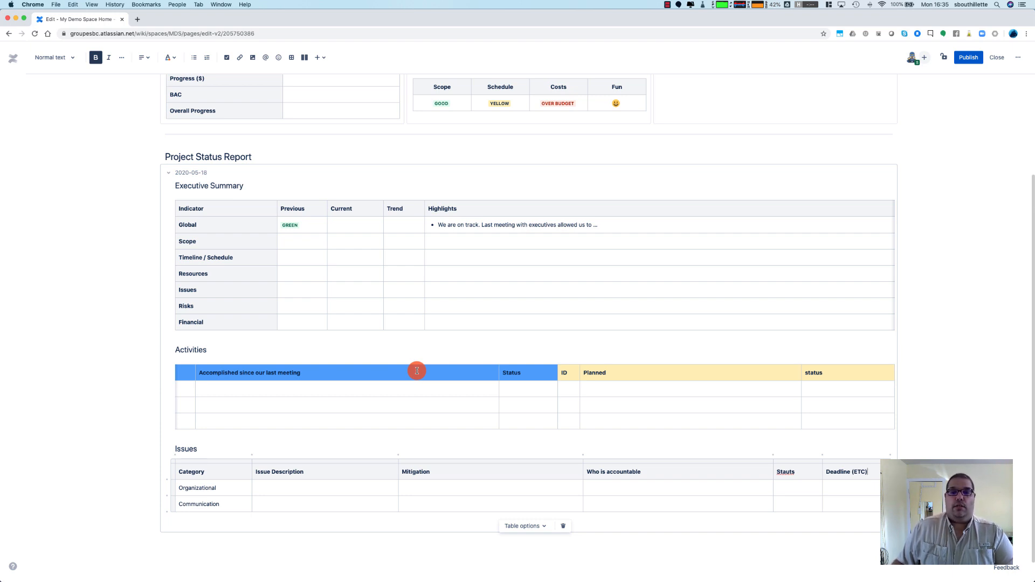
left_click(407, 389)
scroll(246, 413, "left", 1)
scroll(341, 410, "right", 1)
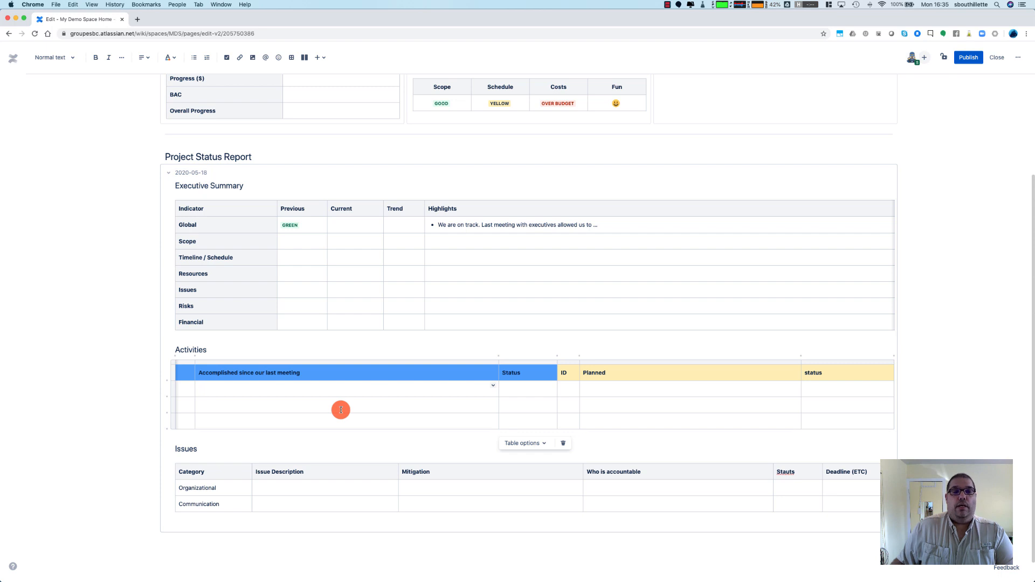
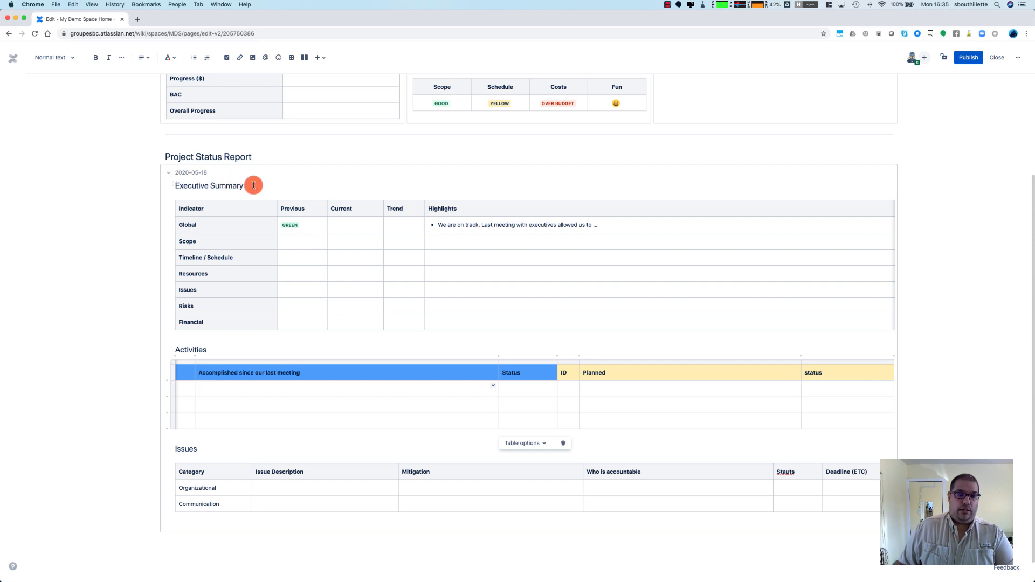
Duplicate the whole 2020-05-18 expand section by pasting a copy directly under the Project Status Report heading
left_click(233, 167)
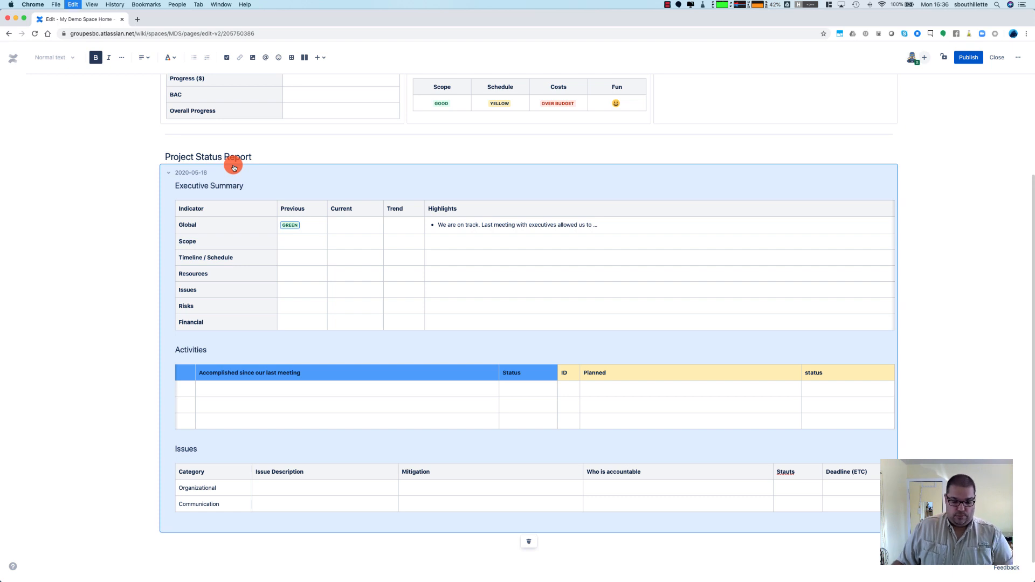
left_click(260, 156)
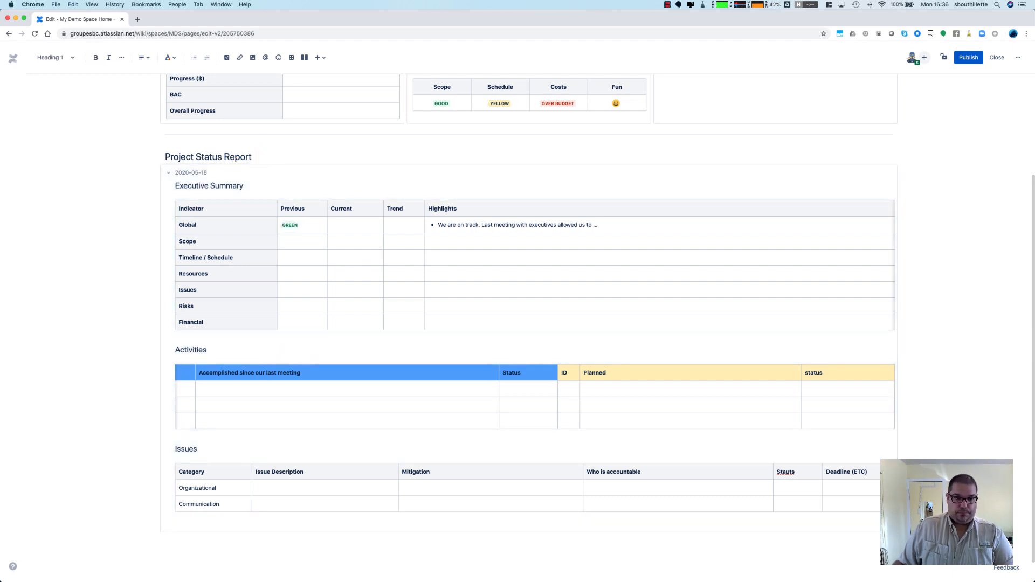
key("Return")
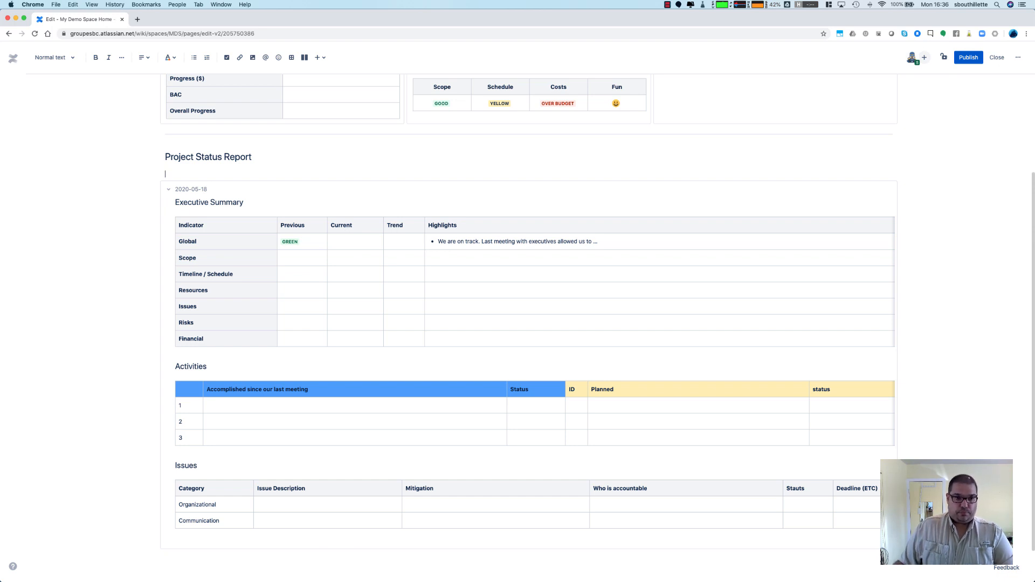
key("cmd+v")
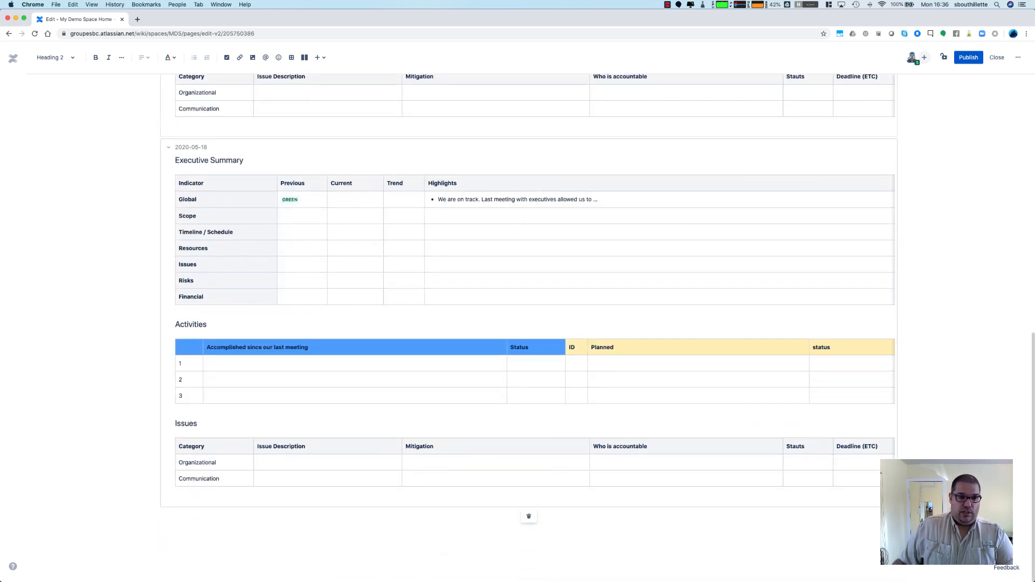
Retitle the lower of the two status report sections as 2020-05-11
scroll(276, 185, "up", 8)
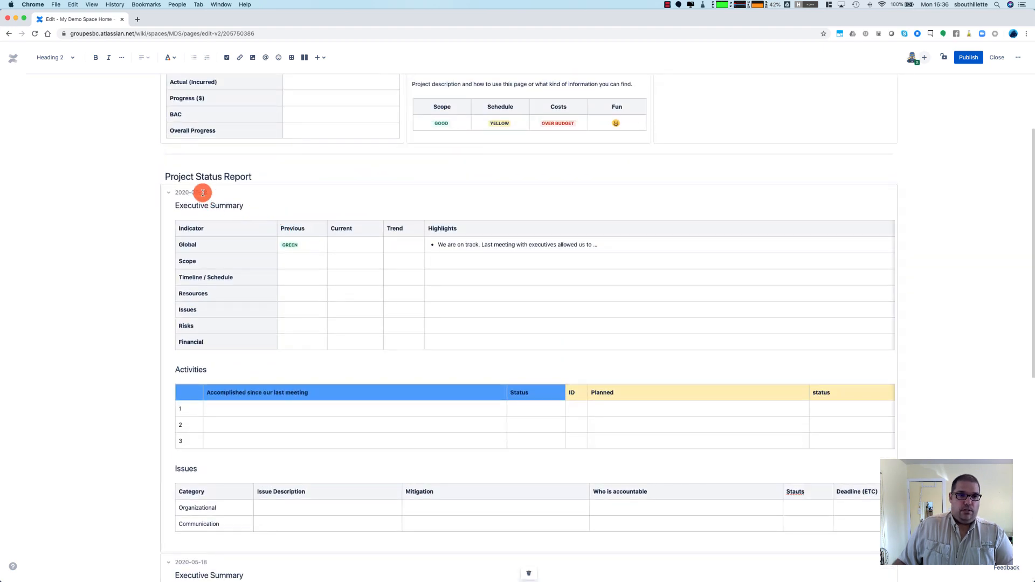
scroll(214, 226, "down", 4)
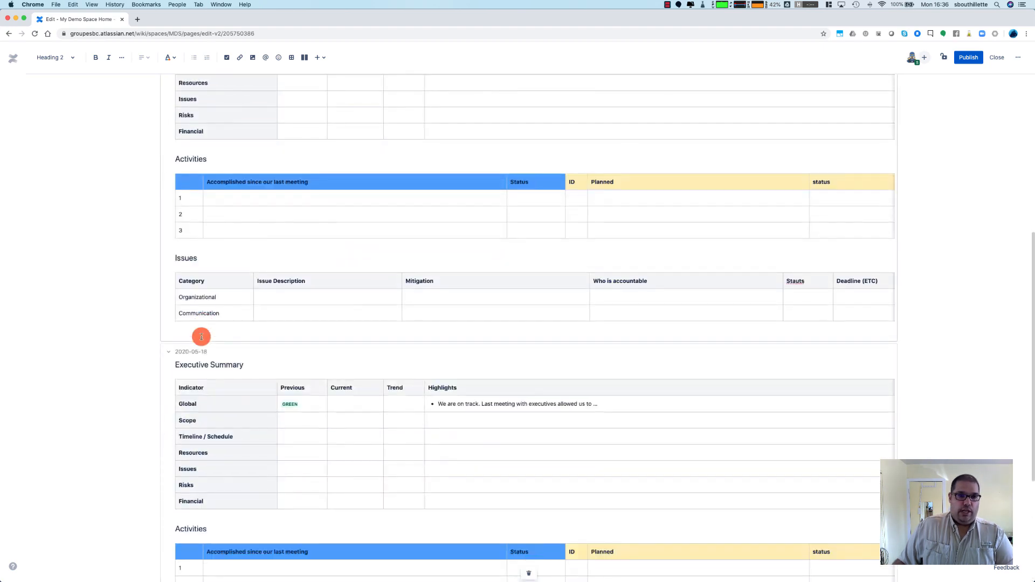
left_click_drag(201, 350, 223, 352)
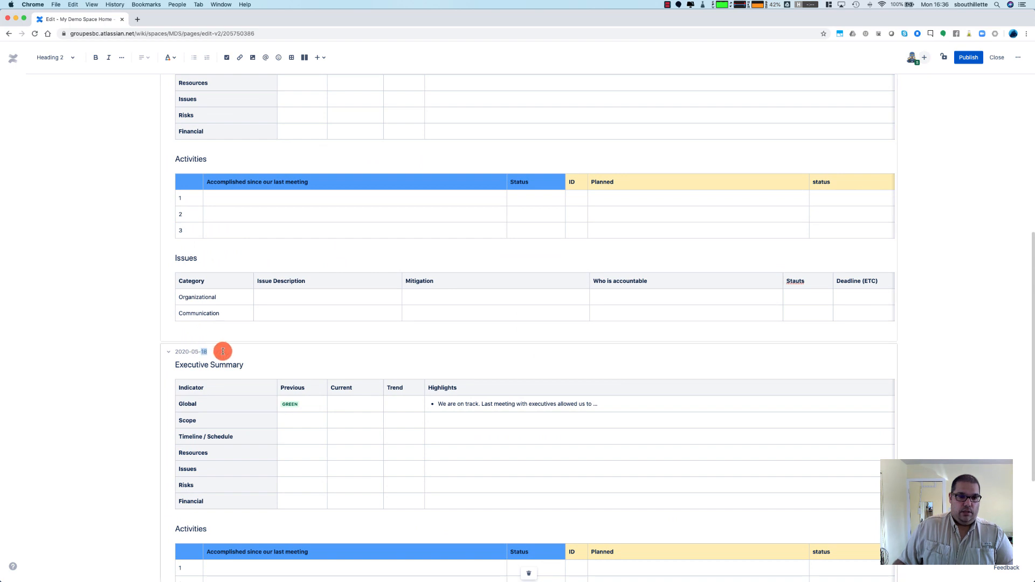
type("11")
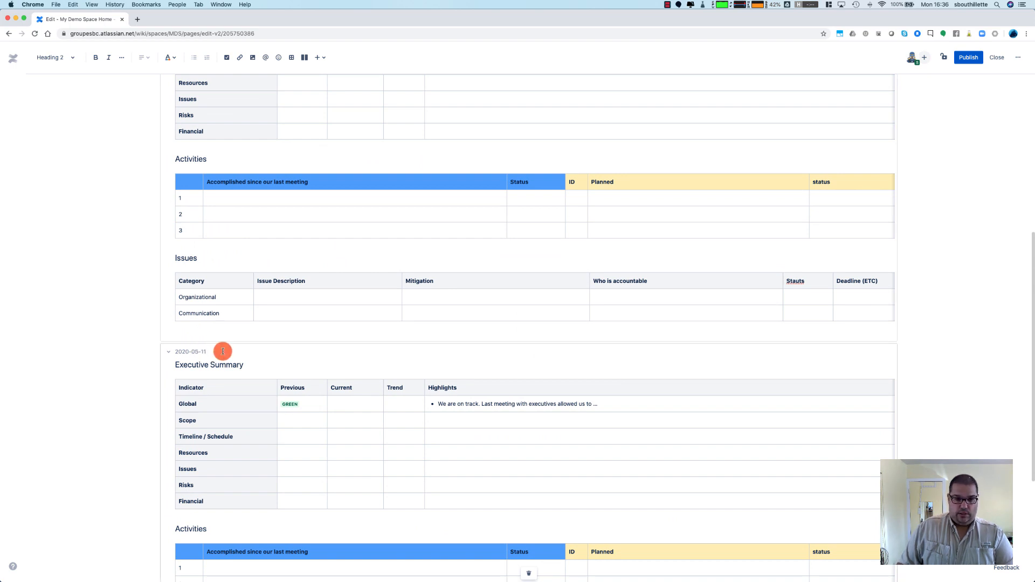
Publish the space home page and reload the space overview
scroll(281, 325, "up", 6)
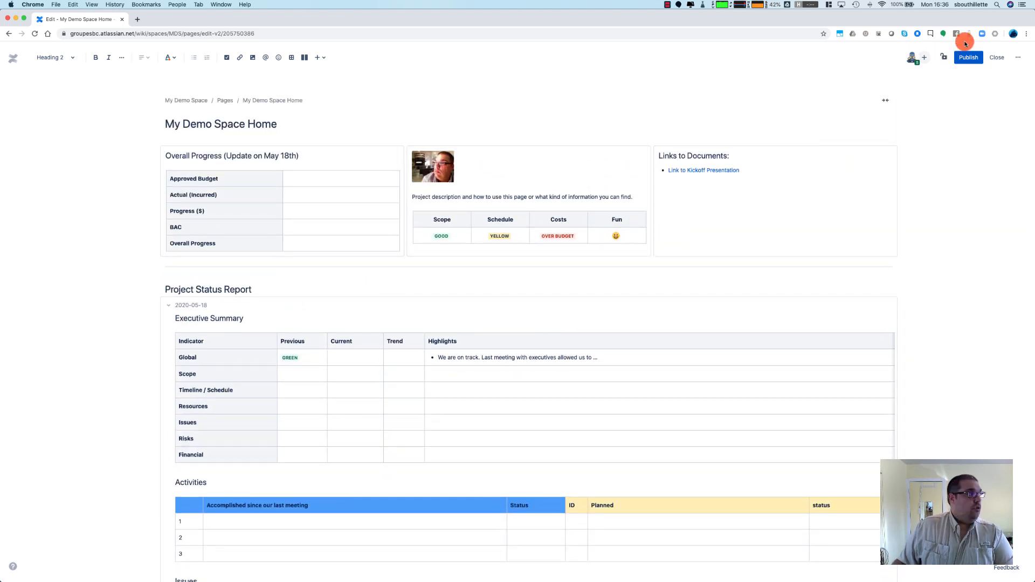
left_click(965, 62)
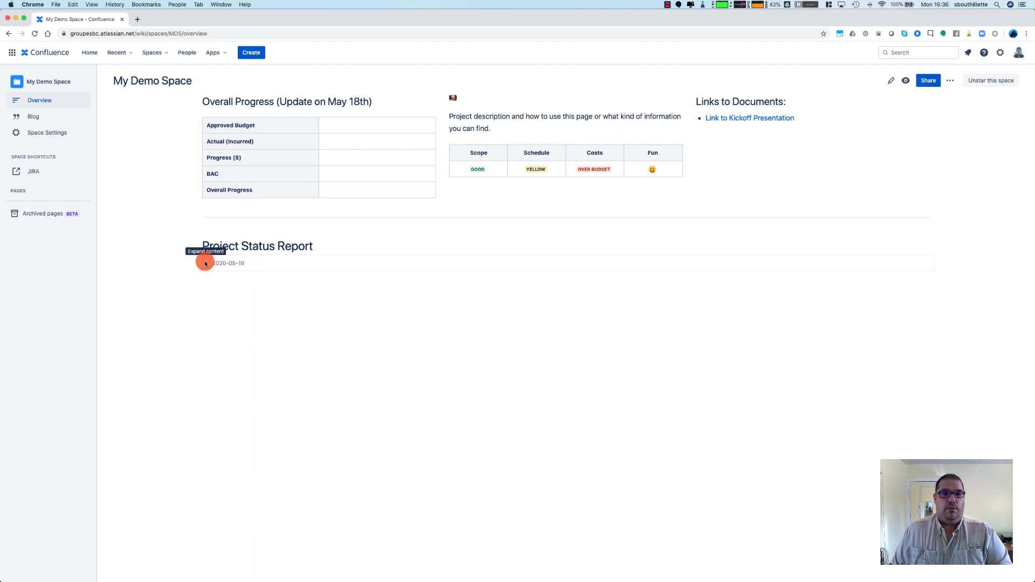
left_click(36, 36)
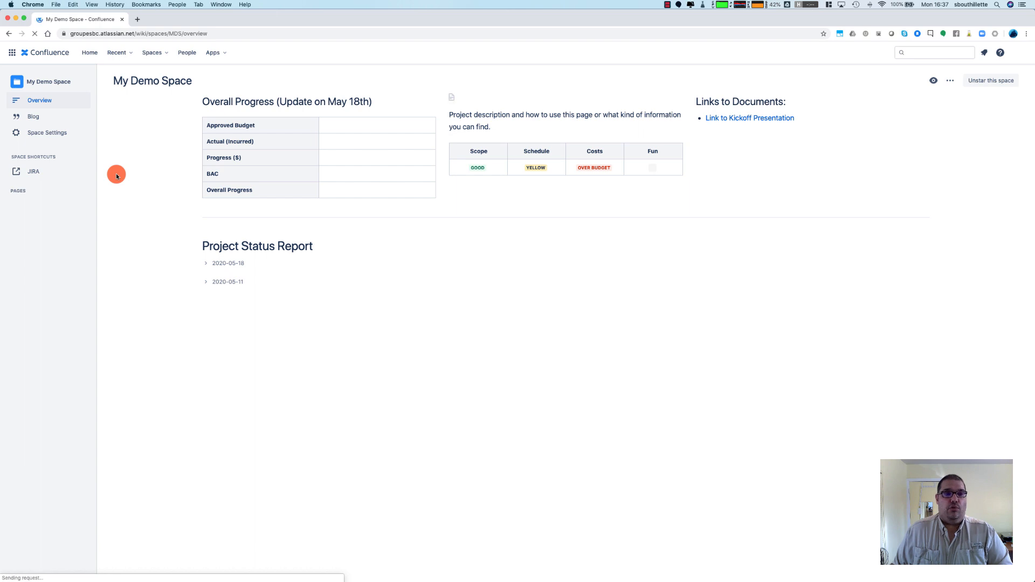
Expand and collapse the 2020-05-18 and 2020-05-11 status reports on the published page to review their contents
left_click(205, 264)
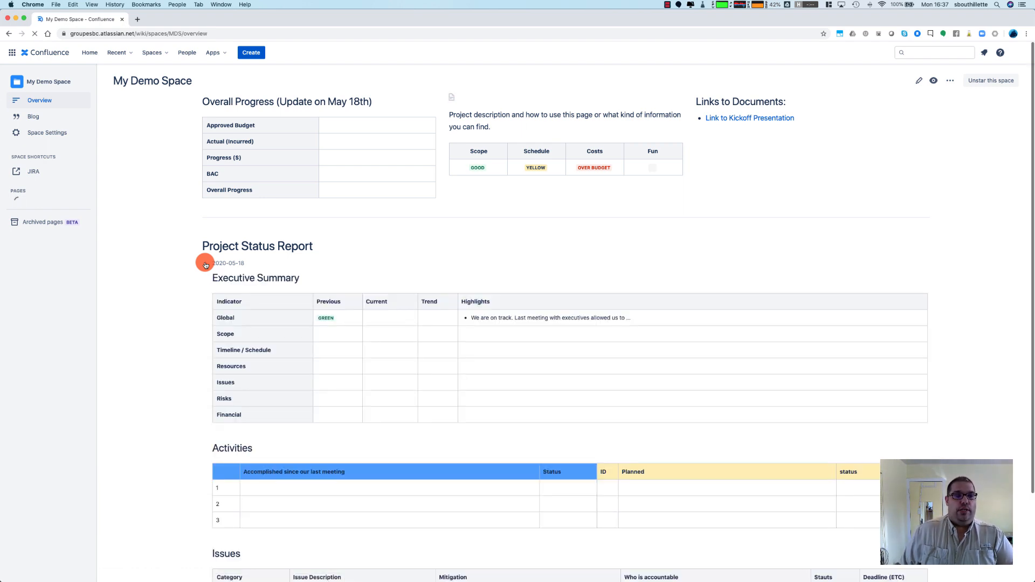
left_click(205, 264)
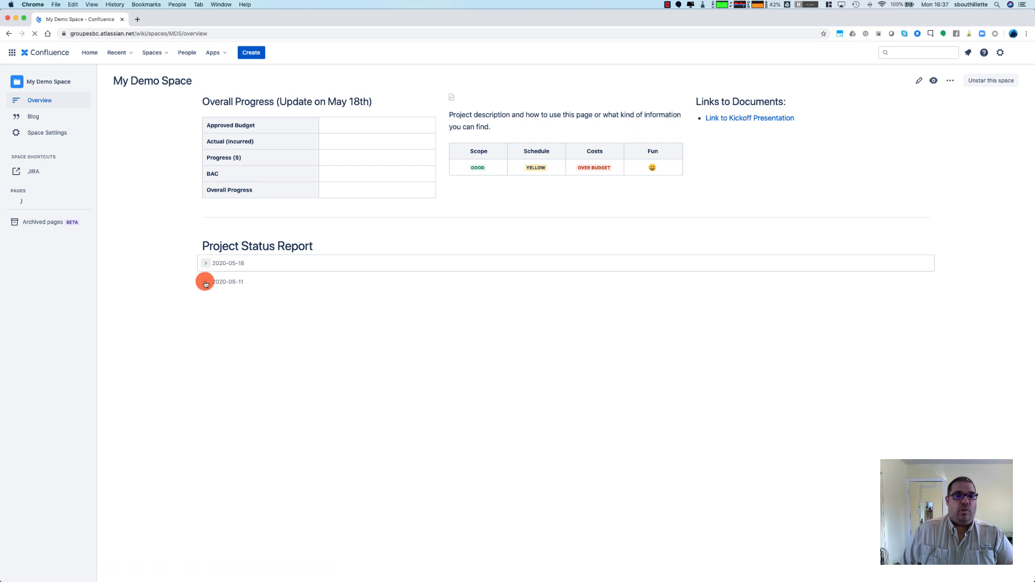
left_click(205, 282)
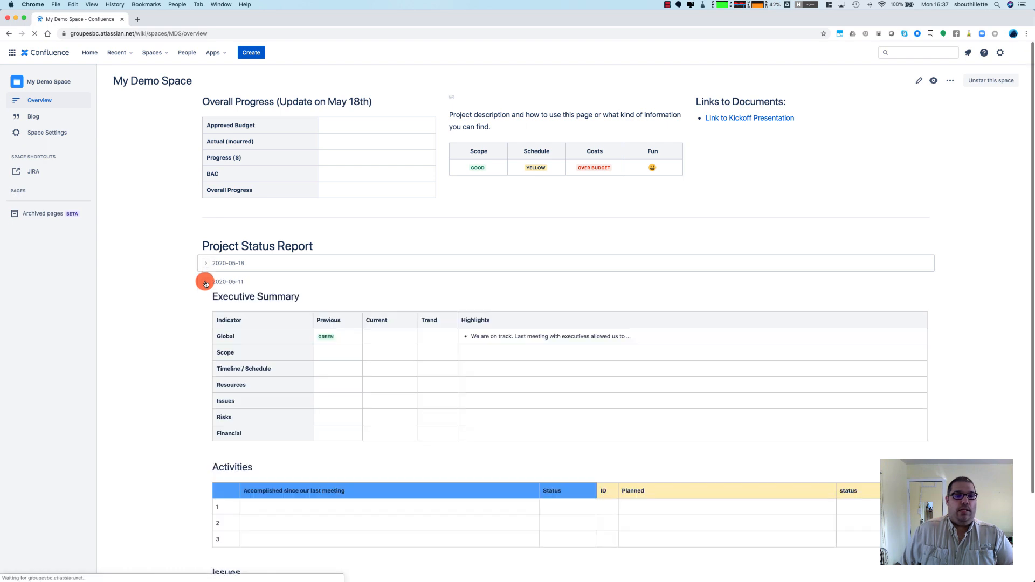
scroll(205, 285, "down", 5)
scroll(206, 284, "up", 2)
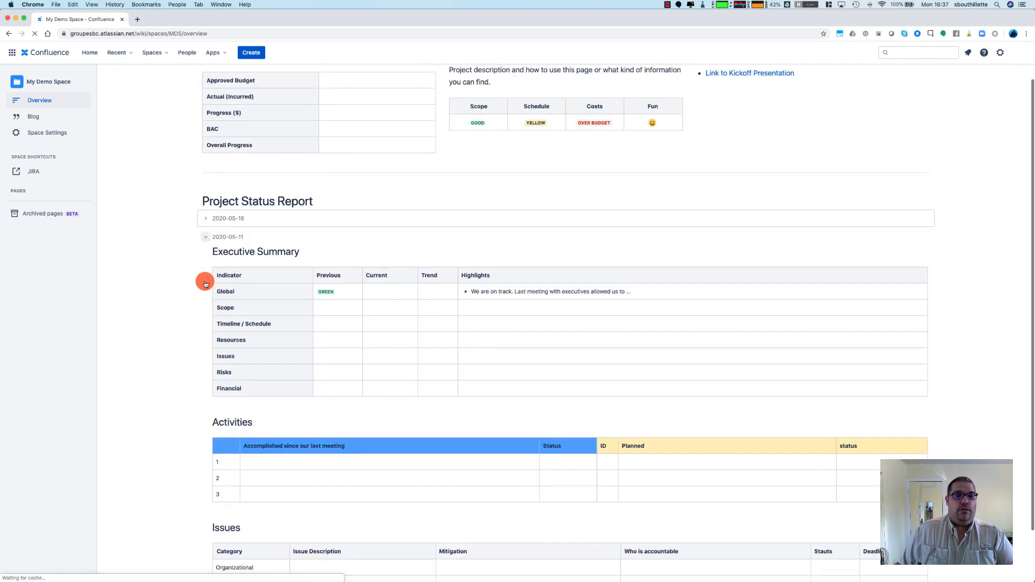
scroll(205, 284, "up", 3)
left_click(204, 284)
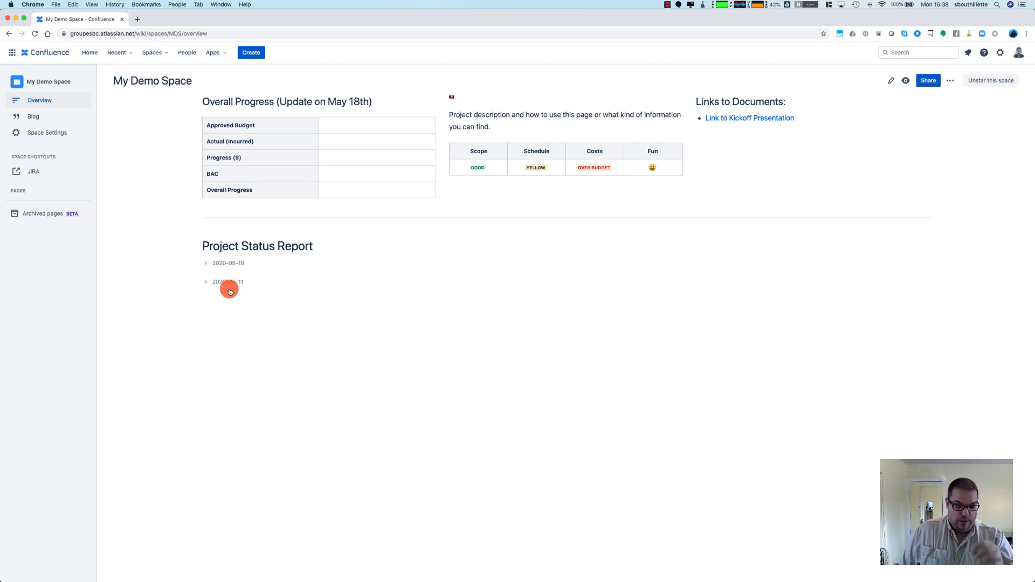
left_click(204, 264)
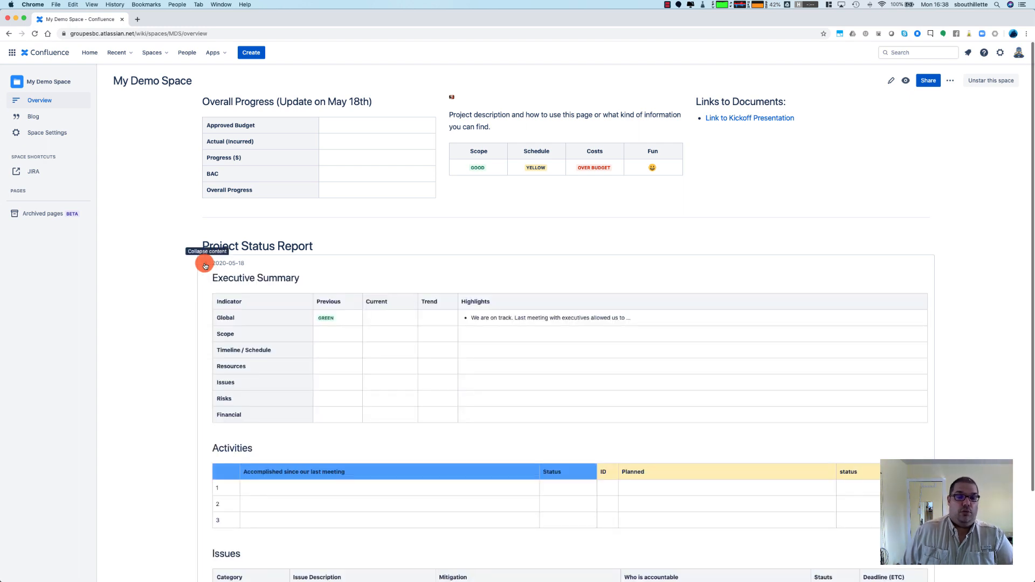
left_click(205, 265)
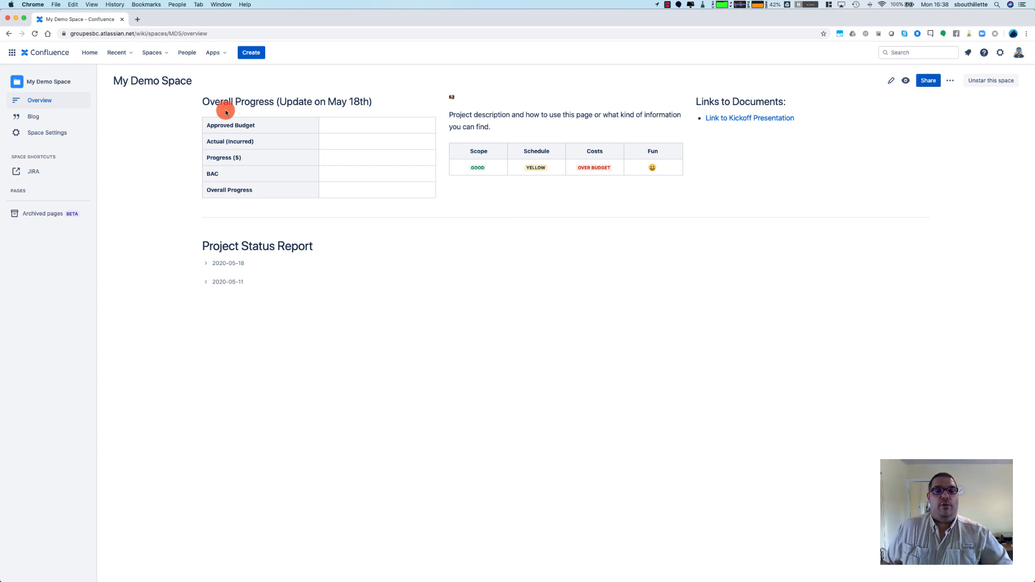
Start creating content in My Demo Space and browse the list of available page templates
left_click(249, 53)
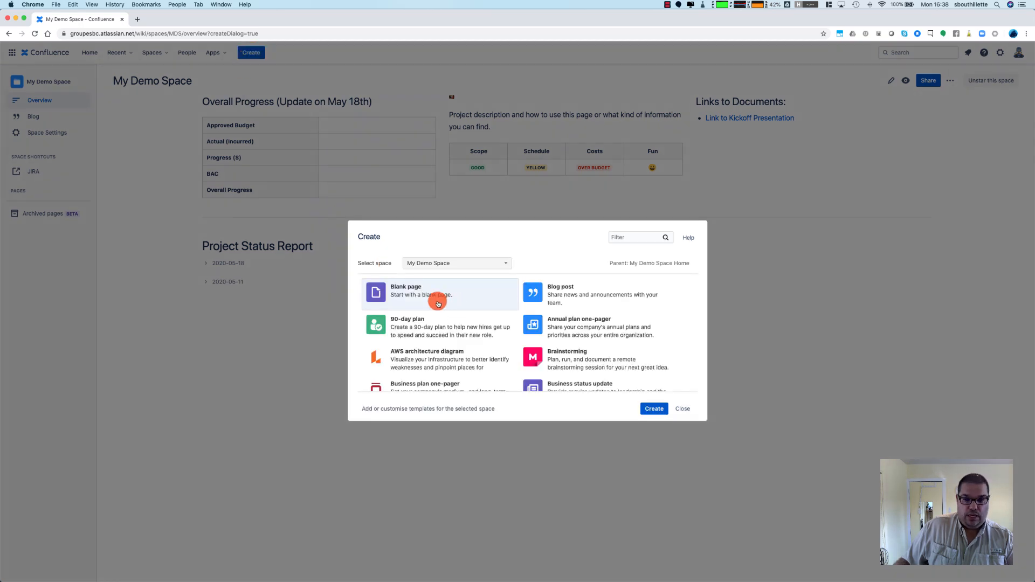
scroll(436, 300, "down", 1)
scroll(438, 304, "down", 5)
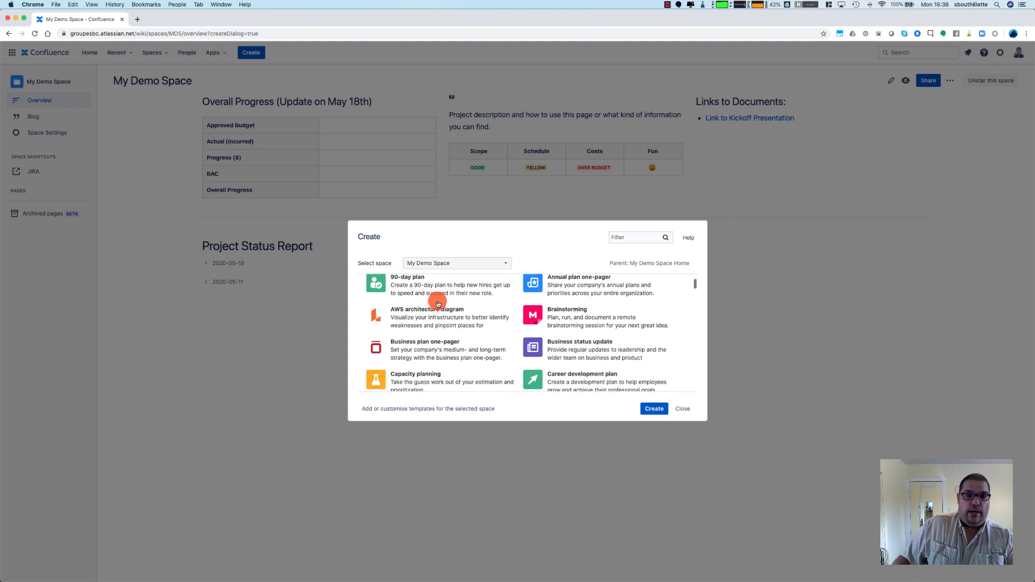
scroll(437, 304, "down", 3)
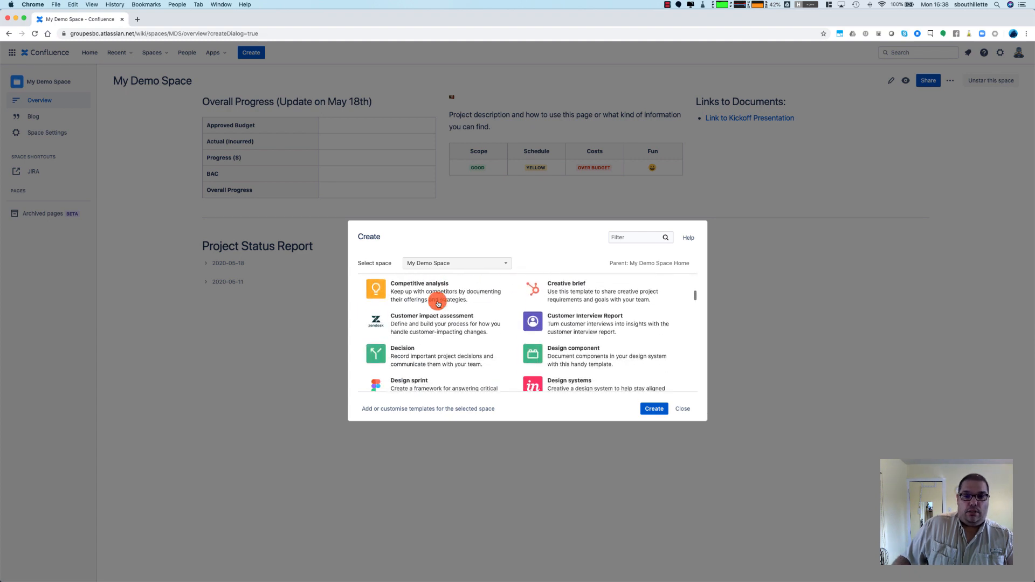
scroll(437, 304, "down", 3)
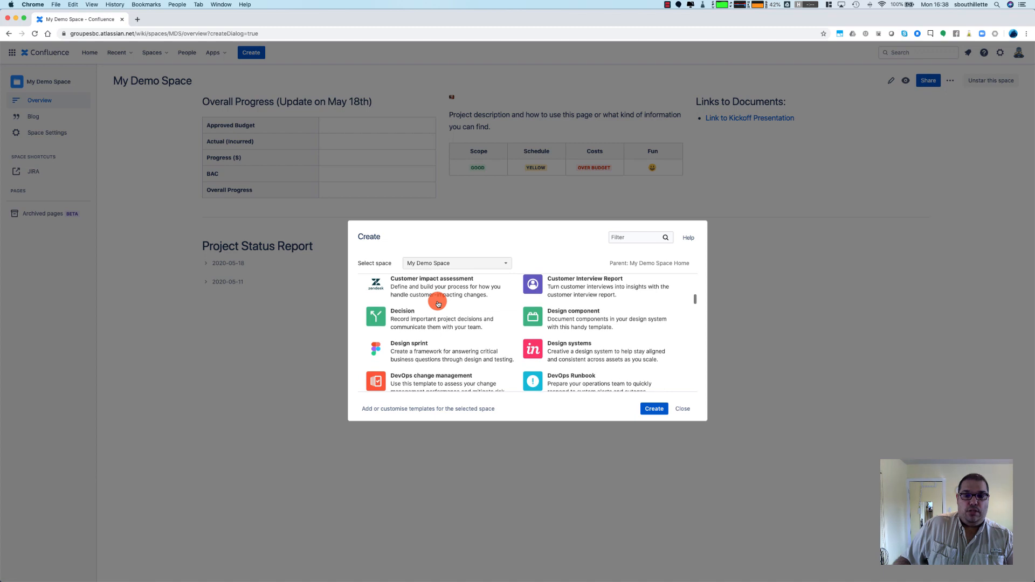
scroll(438, 304, "down", 2)
scroll(426, 301, "up", 1)
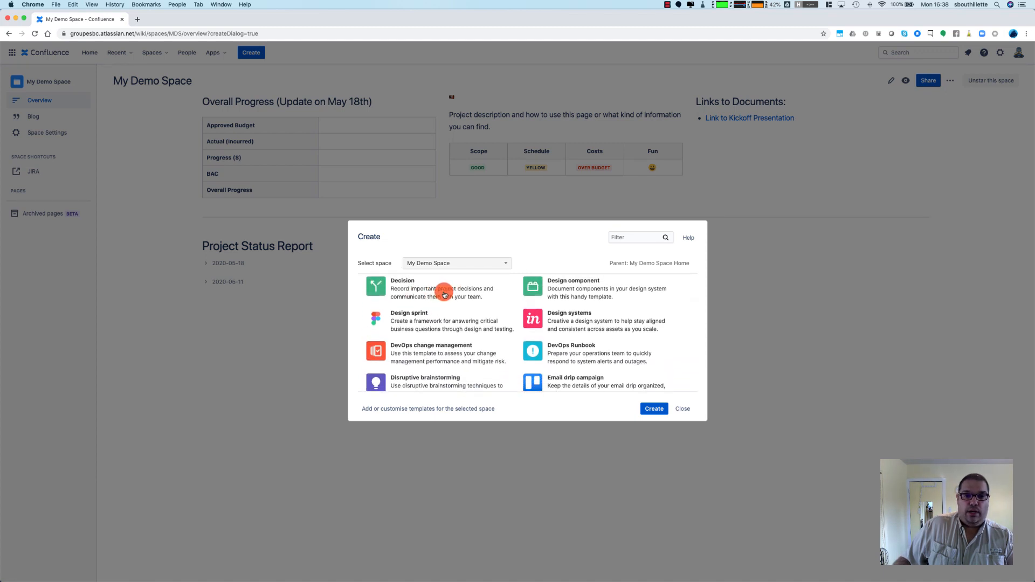
scroll(444, 295, "down", 5)
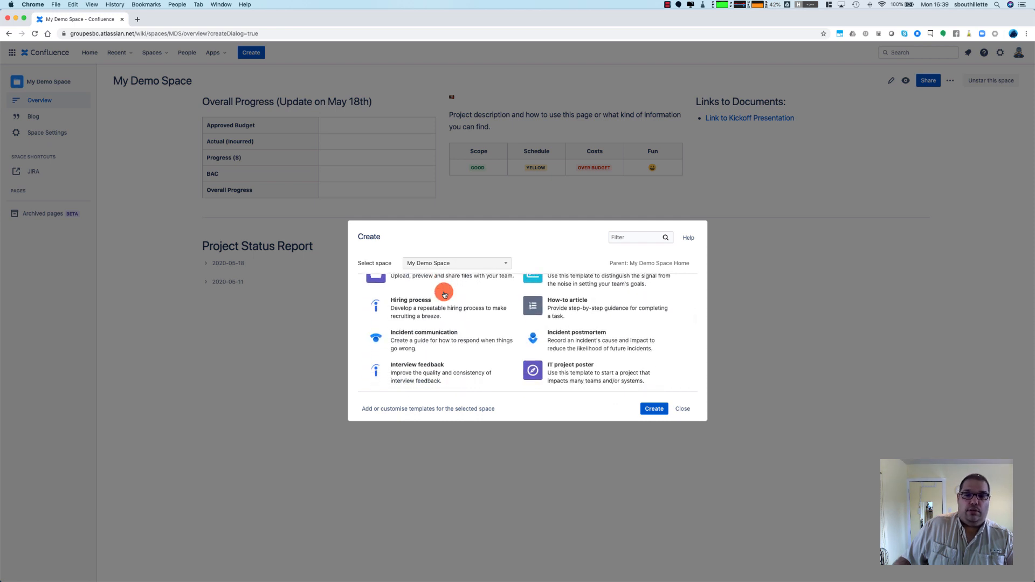
scroll(444, 294, "down", 4)
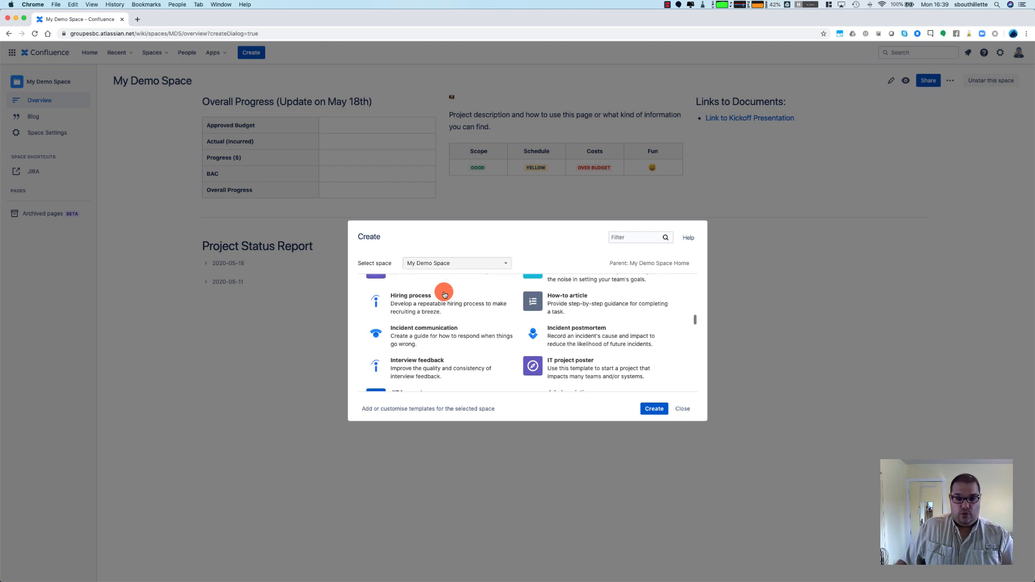
scroll(445, 295, "down", 2)
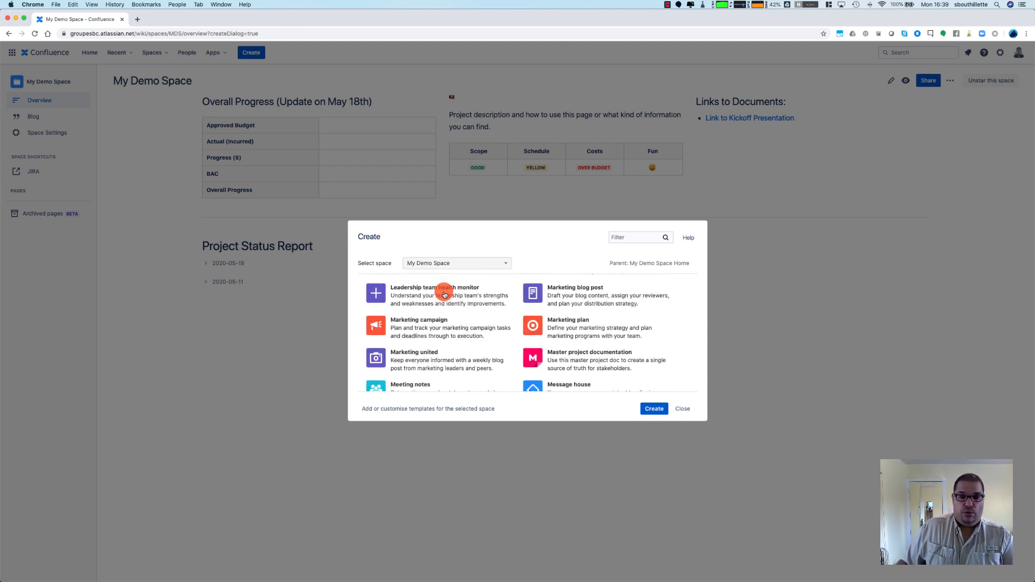
scroll(444, 294, "down", 5)
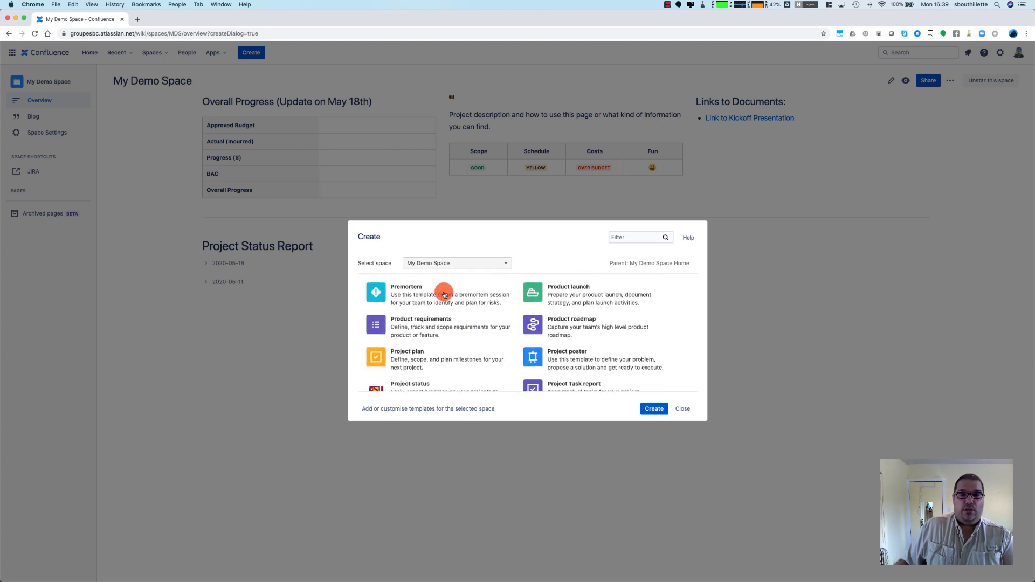
scroll(445, 294, "down", 3)
scroll(444, 294, "down", 5)
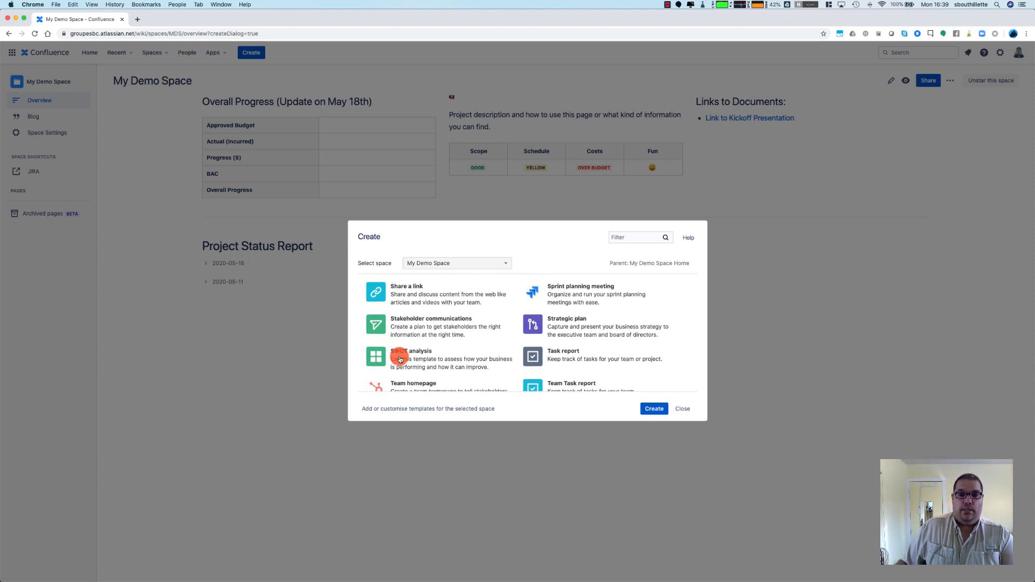
scroll(474, 360, "down", 2)
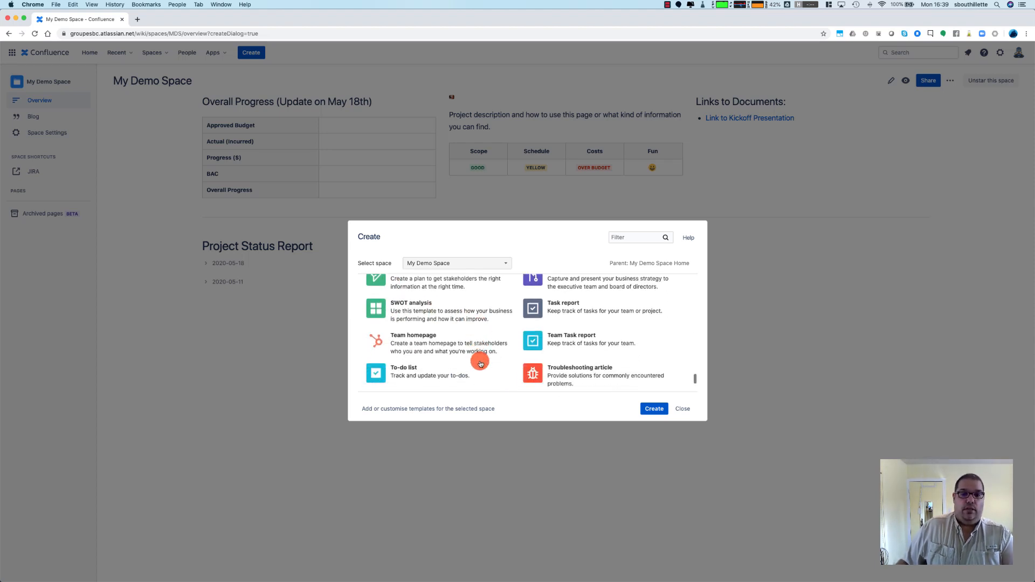
Create a new blank page under My Demo Space Home
scroll(493, 318, "up", 10)
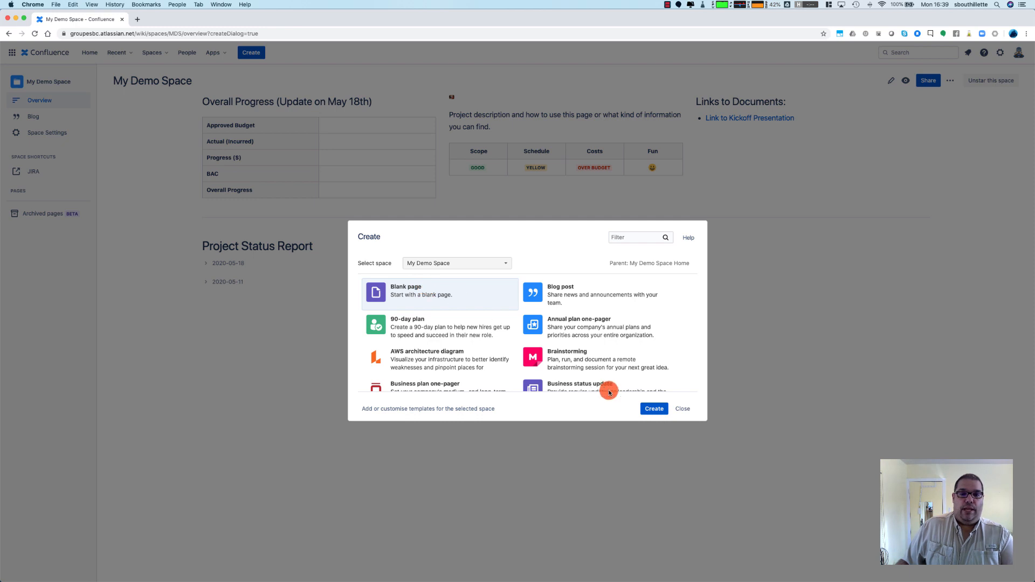
left_click(654, 411)
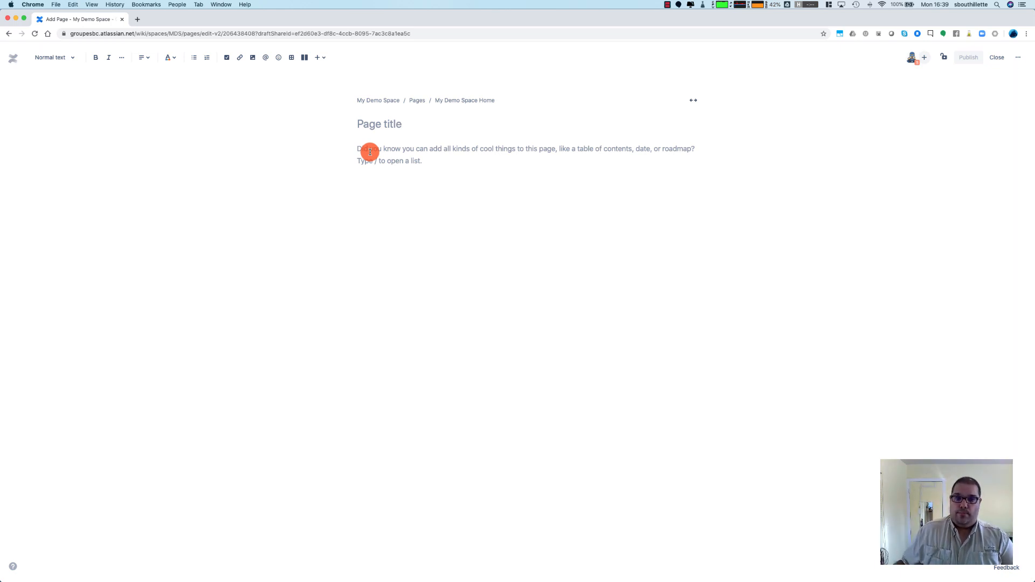
Title the page "Roadmap" and insert a Roadmap Planner with its default lanes, bars and marker into the body
left_click(359, 122)
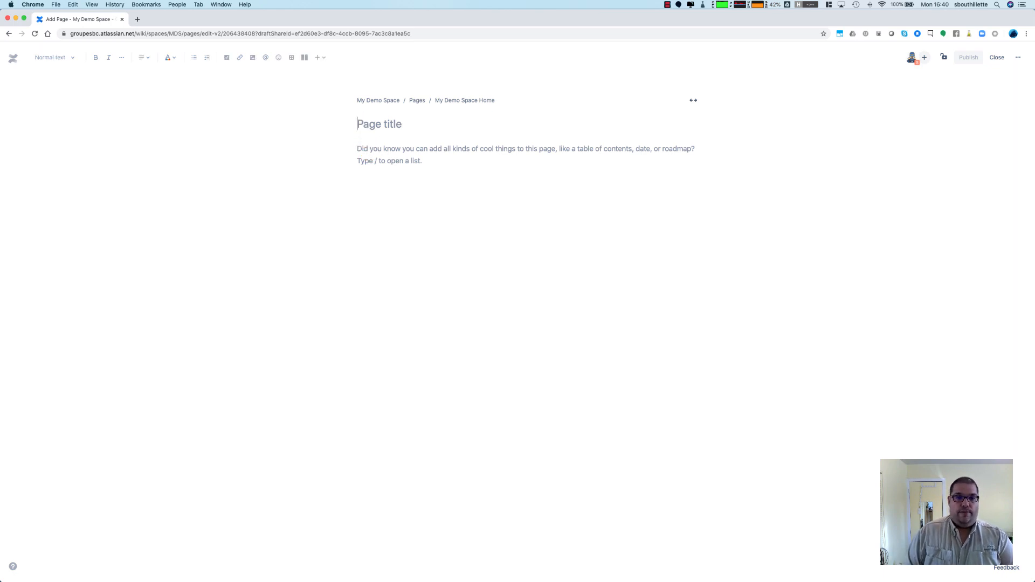
type("Roadmap")
left_click(375, 150)
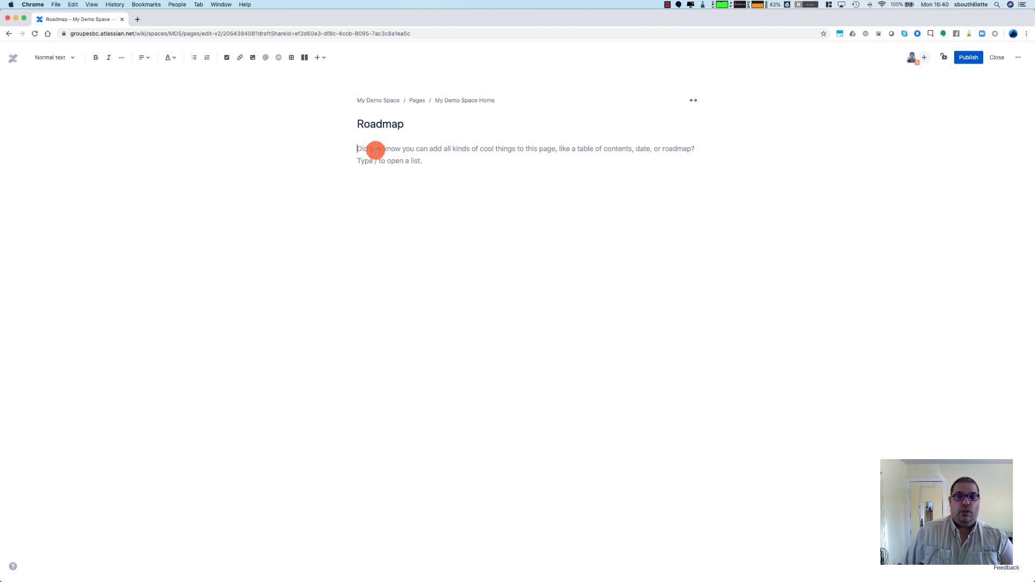
type("/")
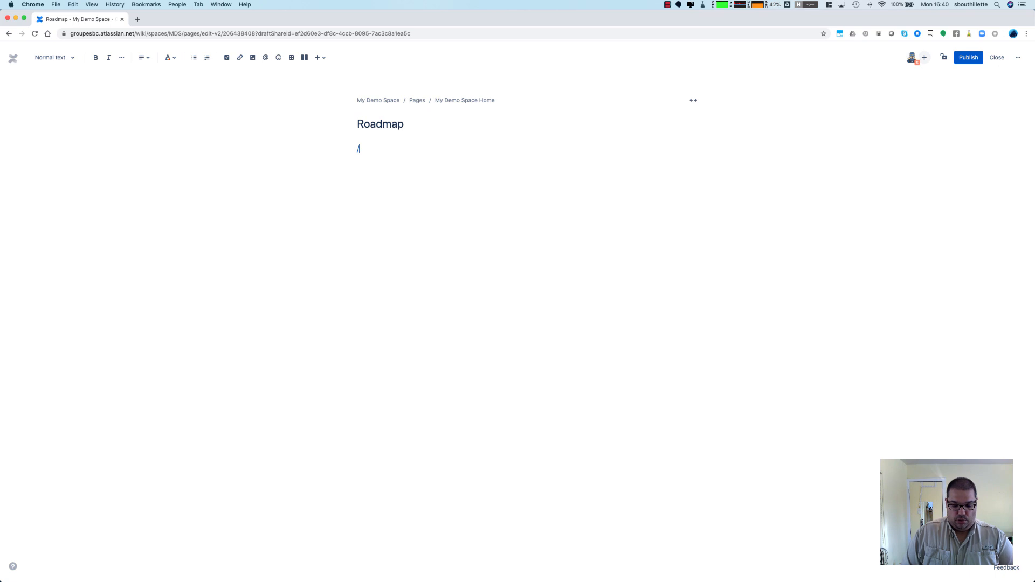
type("roadmap")
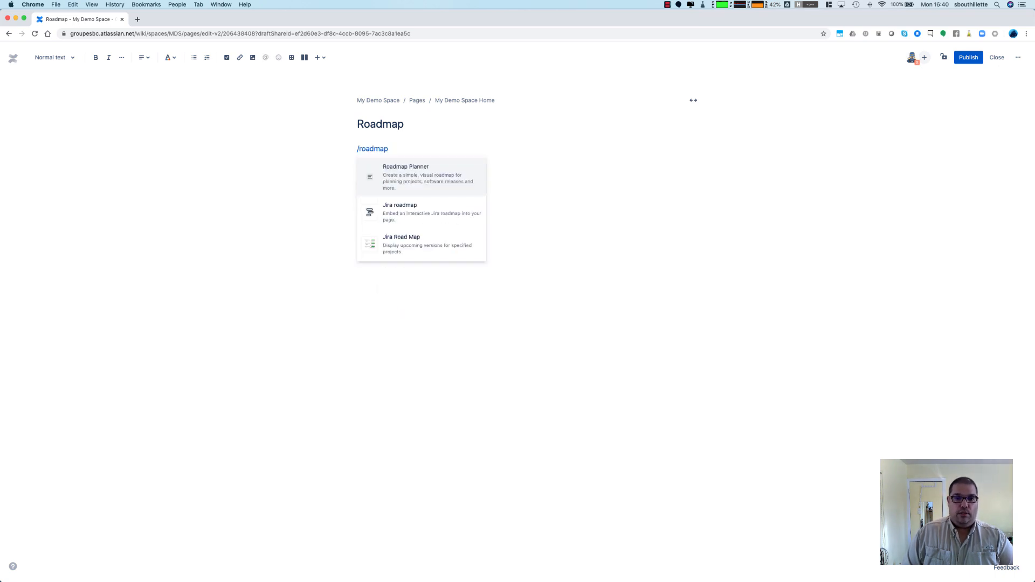
left_click(378, 177)
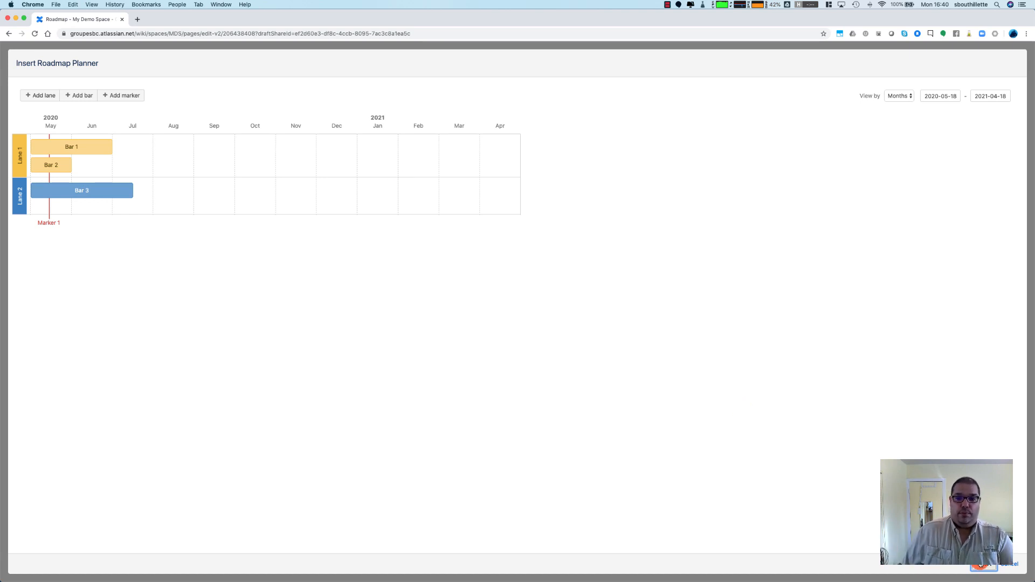
left_click(979, 566)
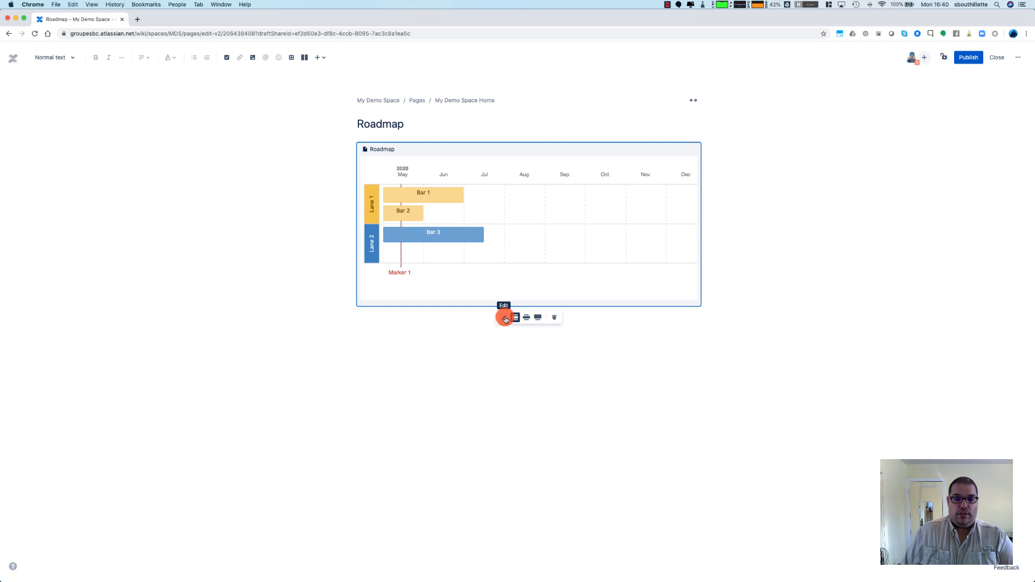
Set the roadmap's timeline to view by Weeks, save it to the page, and widen the page layout
left_click(505, 318)
left_click(894, 97)
left_click(893, 105)
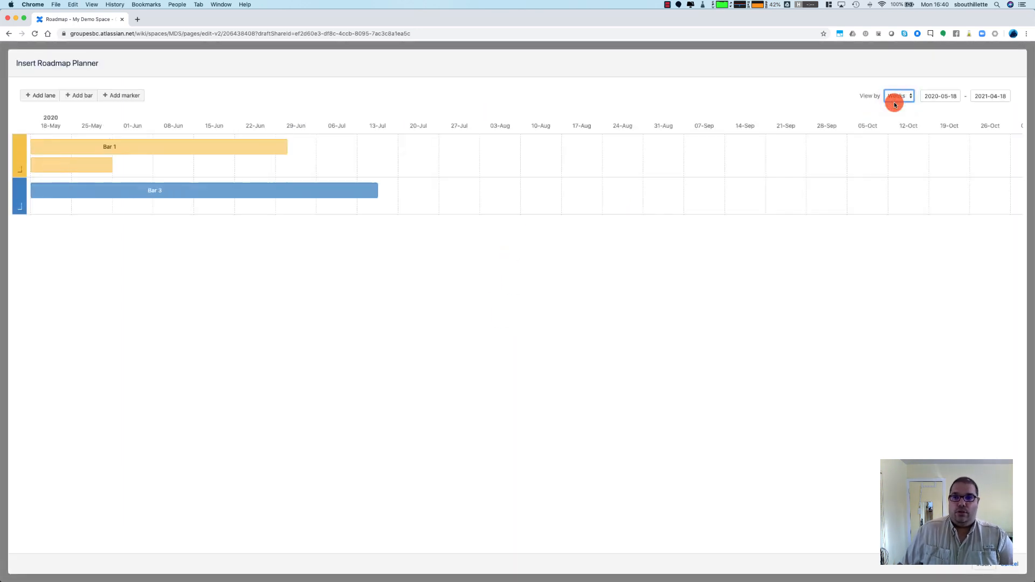
scroll(770, 189, "right", 10)
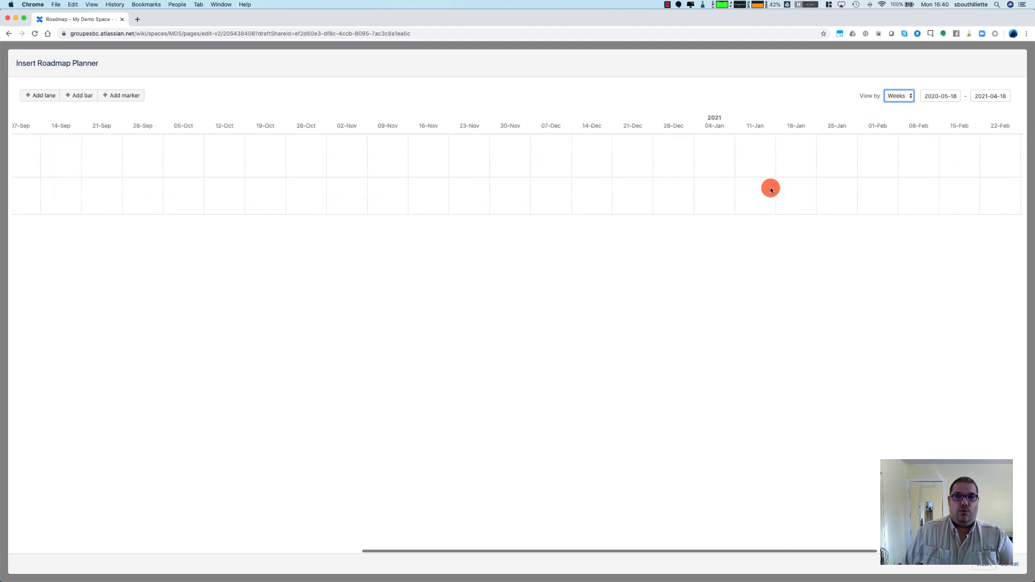
scroll(776, 194, "left", 15)
left_click(984, 564)
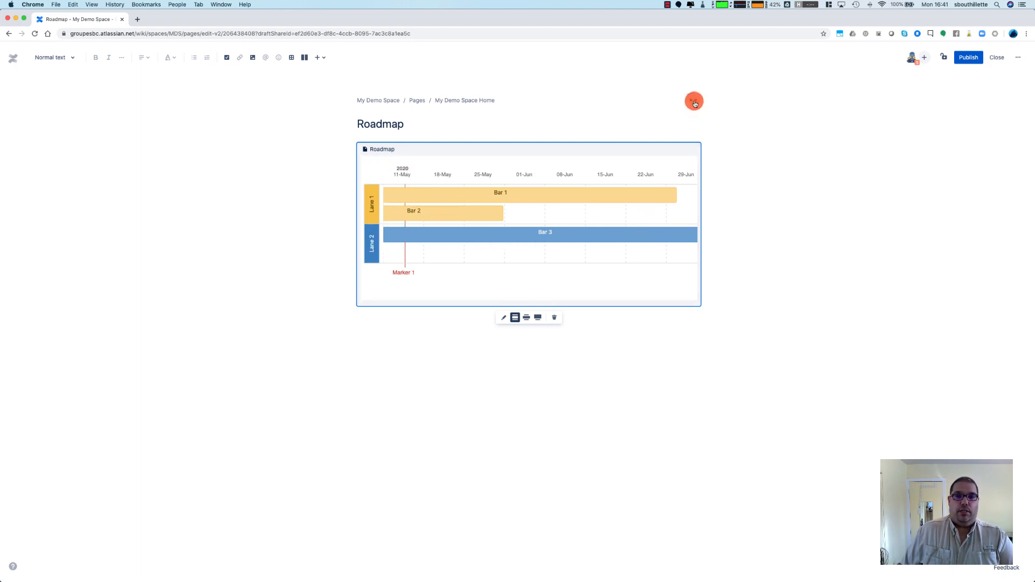
left_click(695, 103)
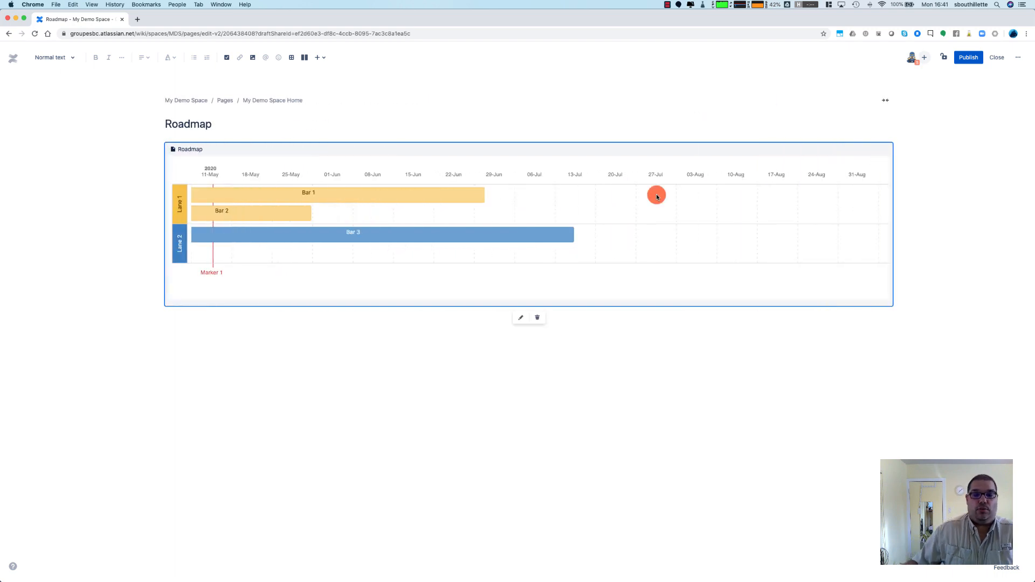
Reopen the roadmap for editing and add a third lane below Lane 2
left_click(518, 322)
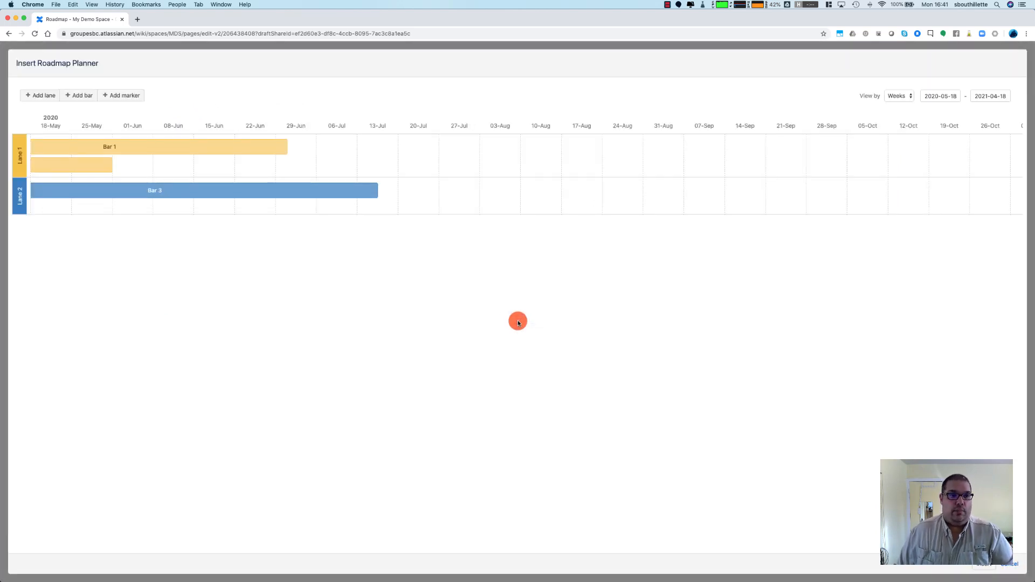
scroll(518, 322, "right", 10)
scroll(518, 322, "left", 9)
scroll(518, 321, "left", 1)
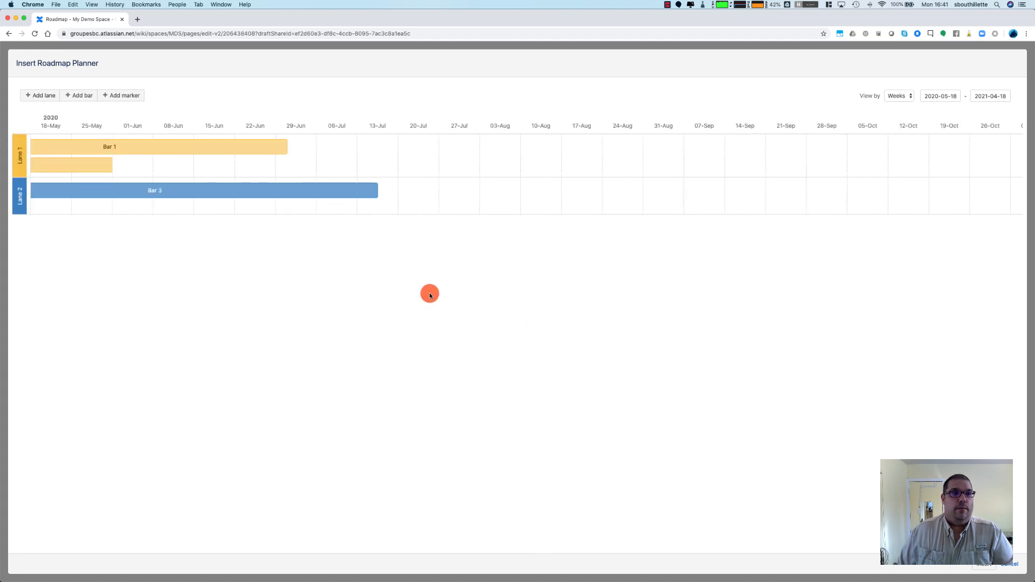
left_click(49, 96)
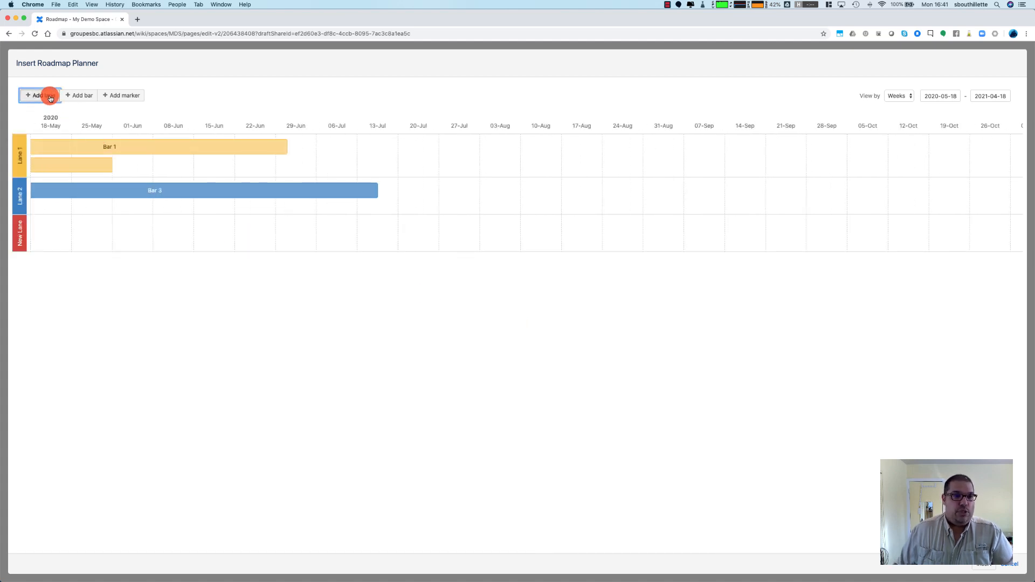
Try to rename the newly added red lane
left_click(19, 232)
left_click(32, 259)
left_click(42, 260)
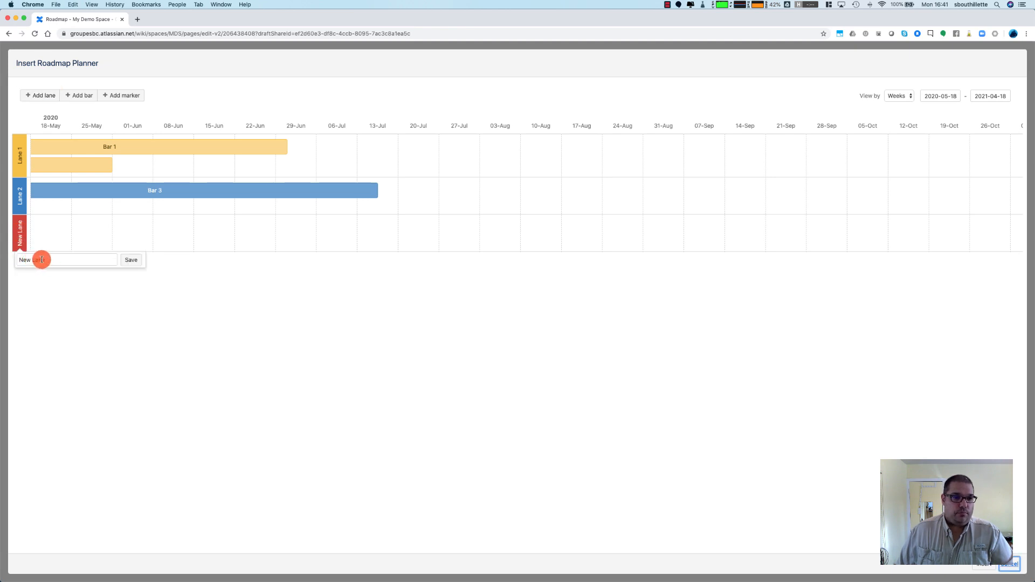
left_click(22, 260)
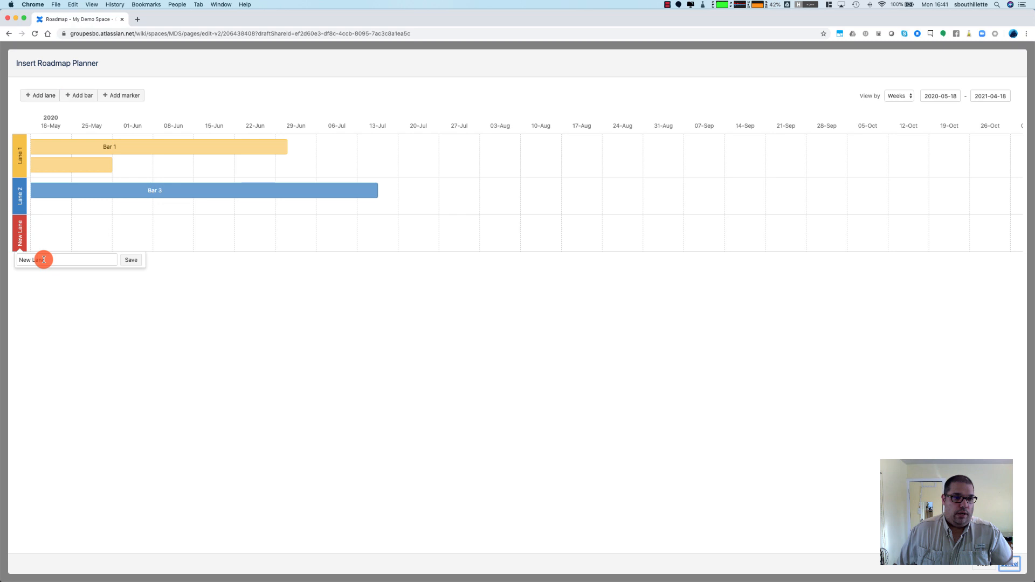
left_click(24, 244)
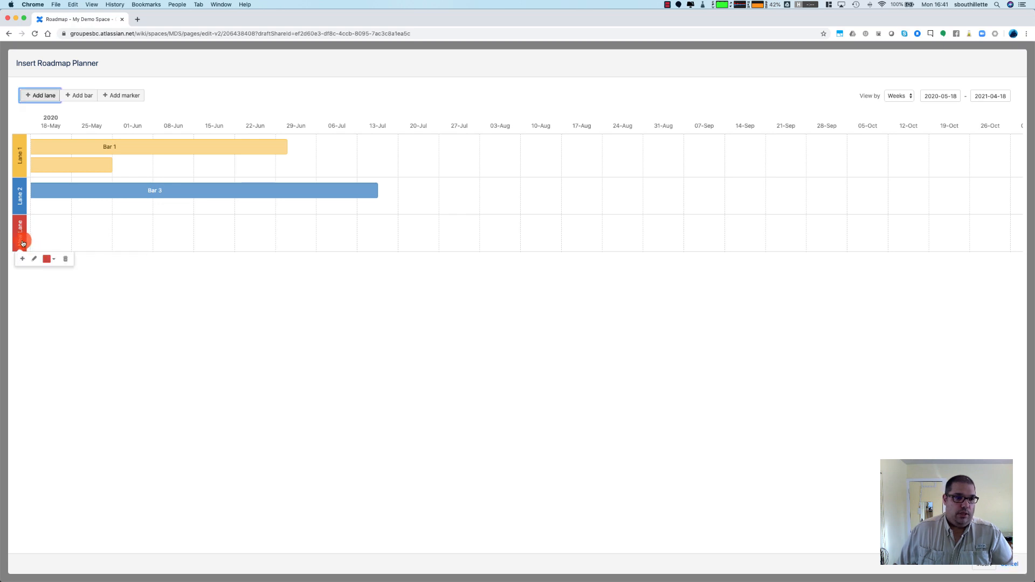
left_click(31, 259)
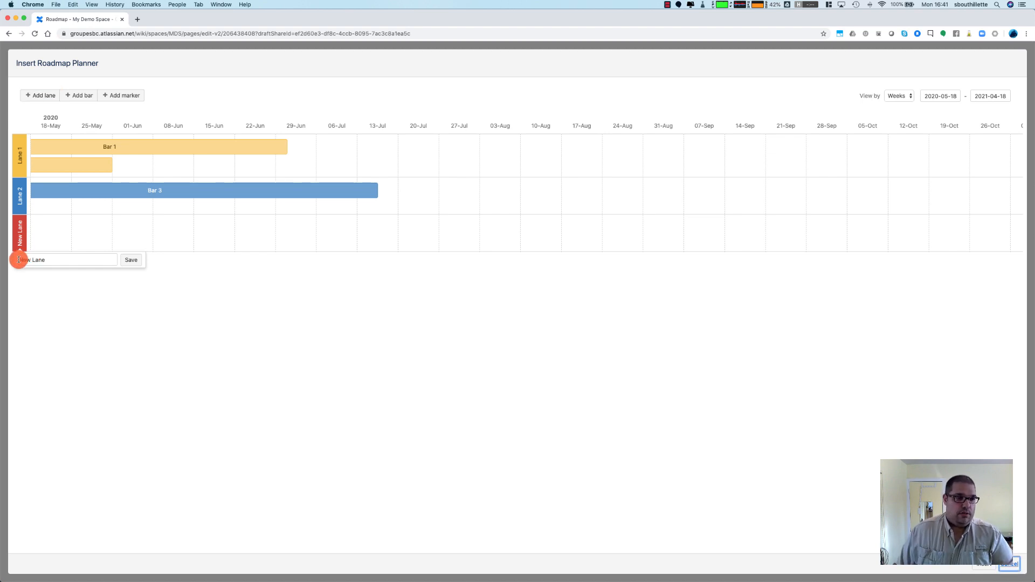
left_click(20, 247)
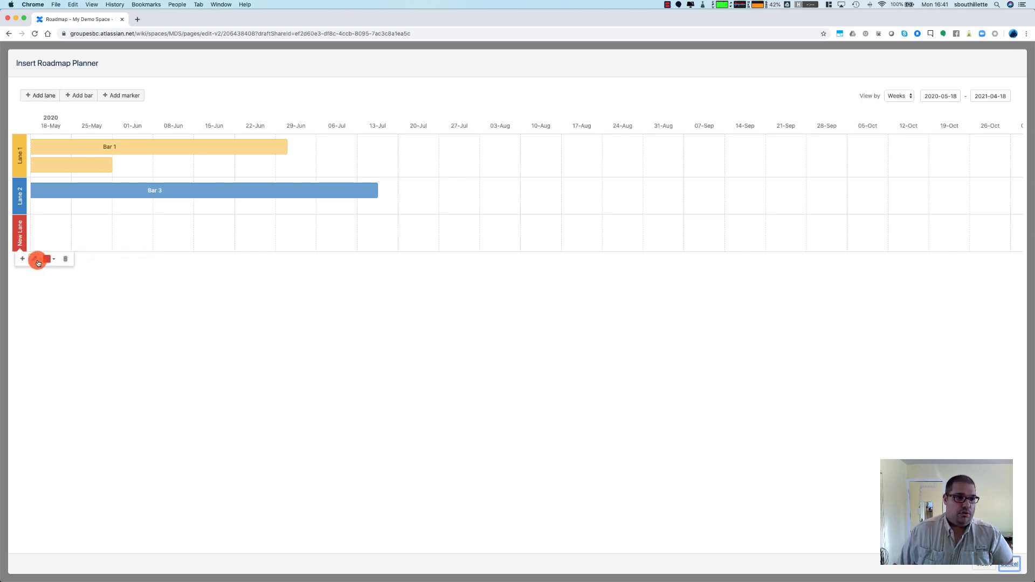
left_click(31, 260)
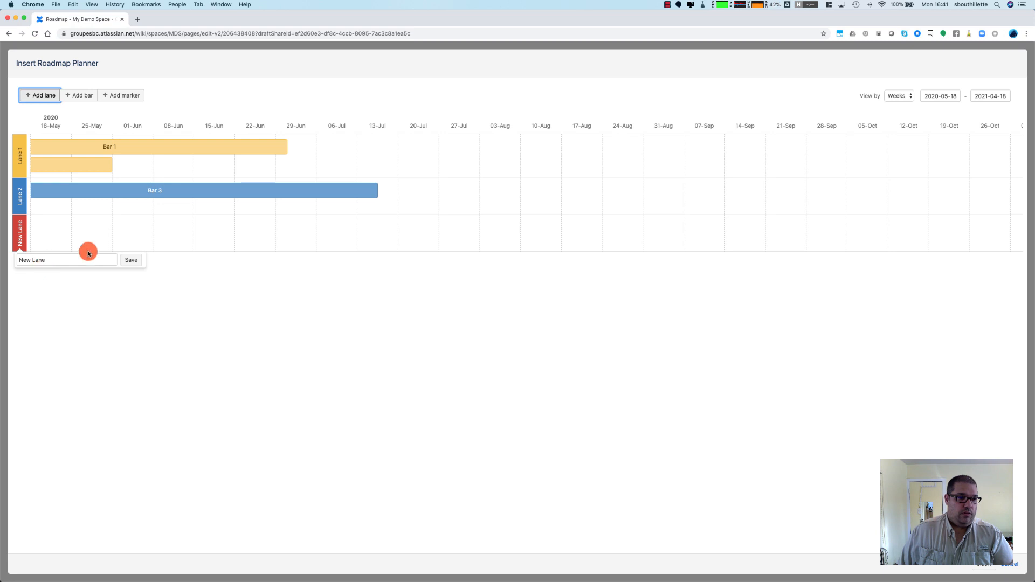
left_click(130, 260)
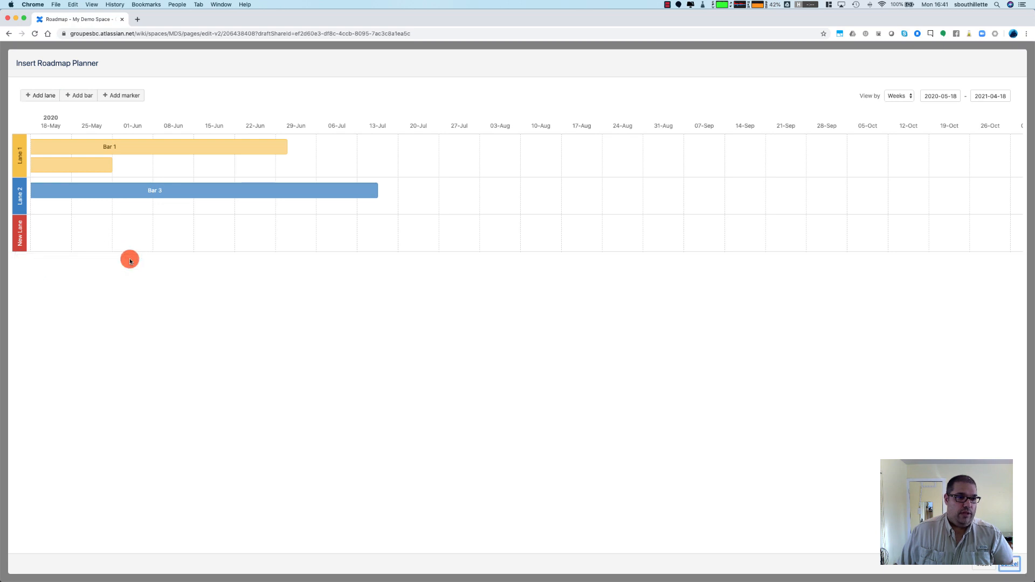
left_click(15, 242)
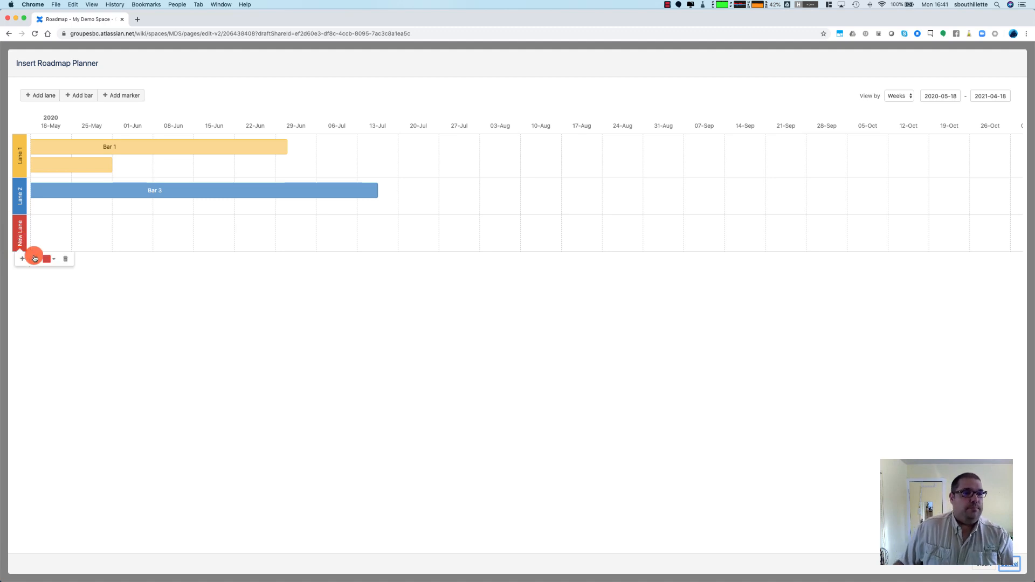
left_click(34, 259)
key("Tab")
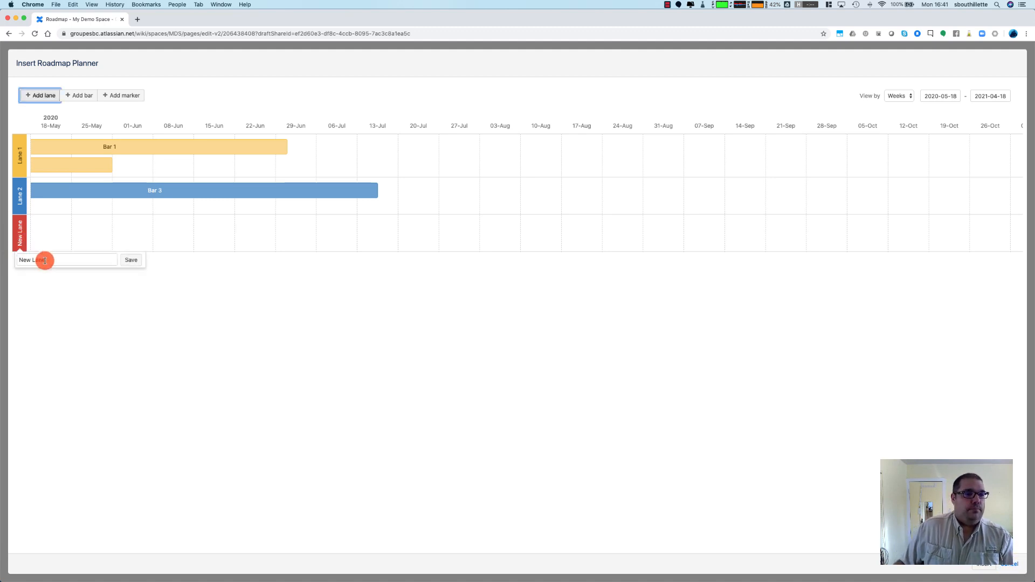
left_click(18, 260)
left_click(22, 263)
left_click(45, 263)
Add one bar to the red lane and three new bars to Lane 1
left_click(21, 237)
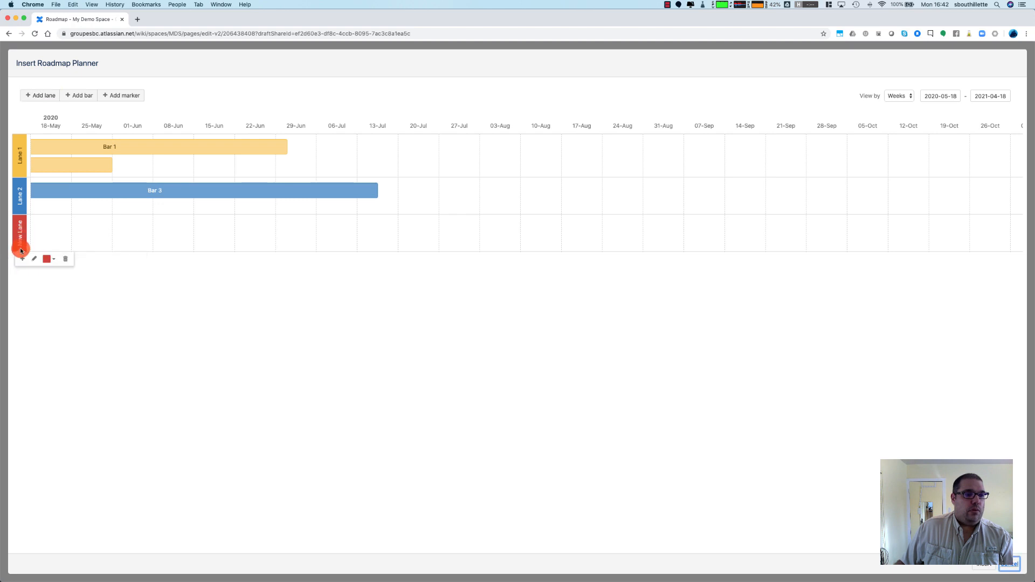
left_click(21, 259)
left_click(22, 242)
left_click(29, 255)
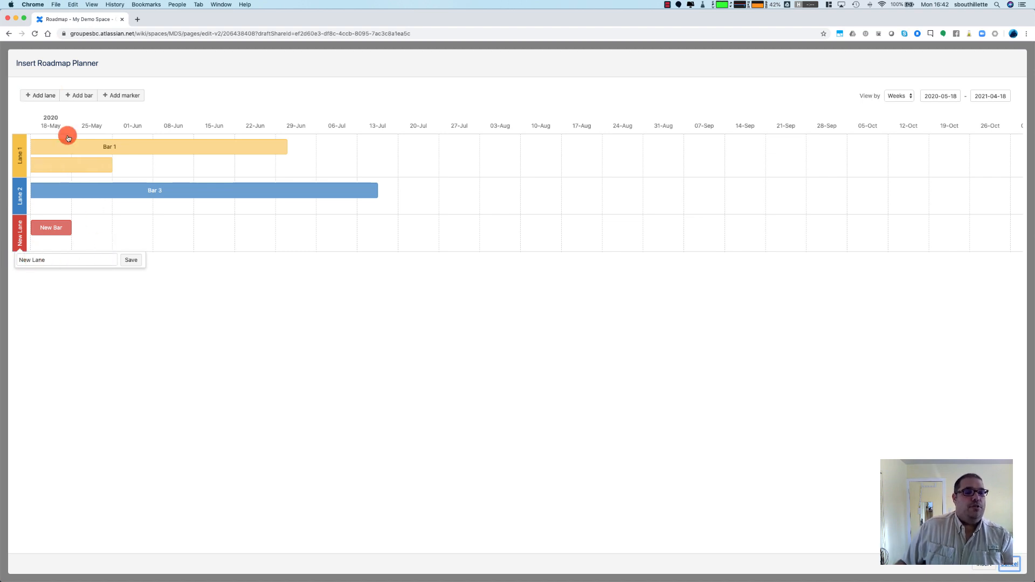
left_click(68, 96)
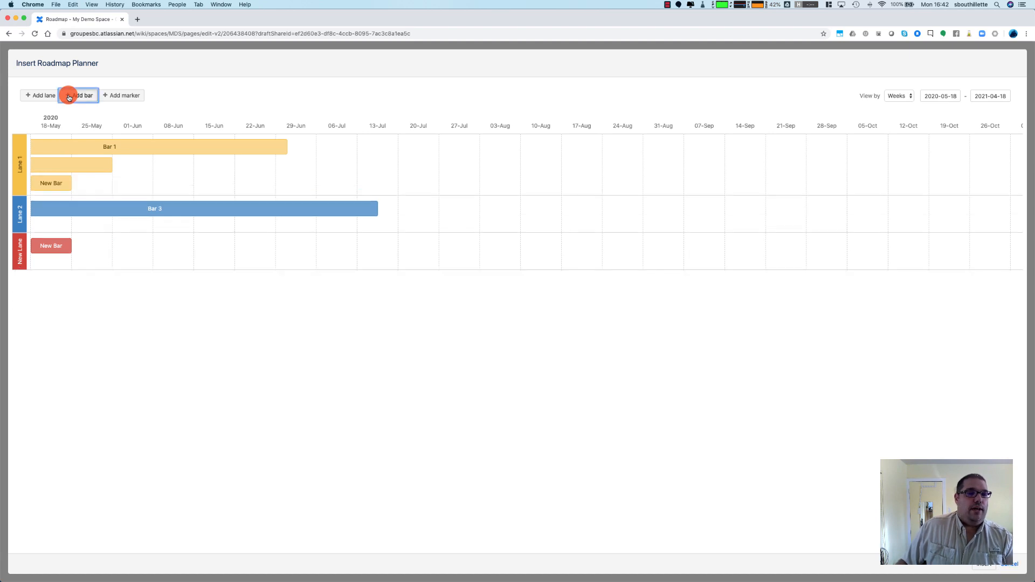
left_click(68, 96)
left_click(68, 95)
Move two of the new Lane 1 bars beneath Bar 3 in Lane 2, stretching the second to about seven weeks
left_click_drag(54, 183, 106, 276)
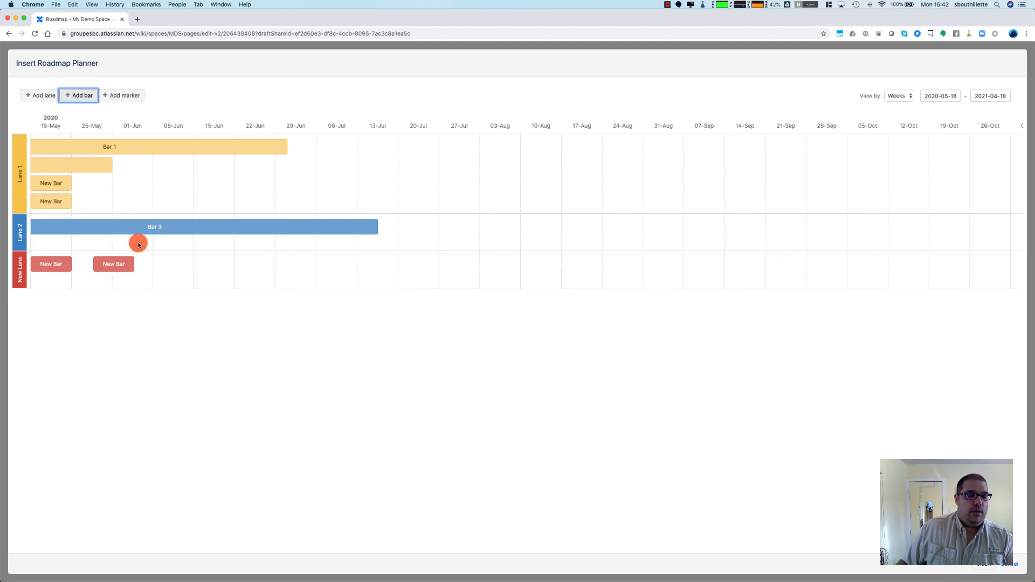
left_click_drag(60, 199, 366, 262)
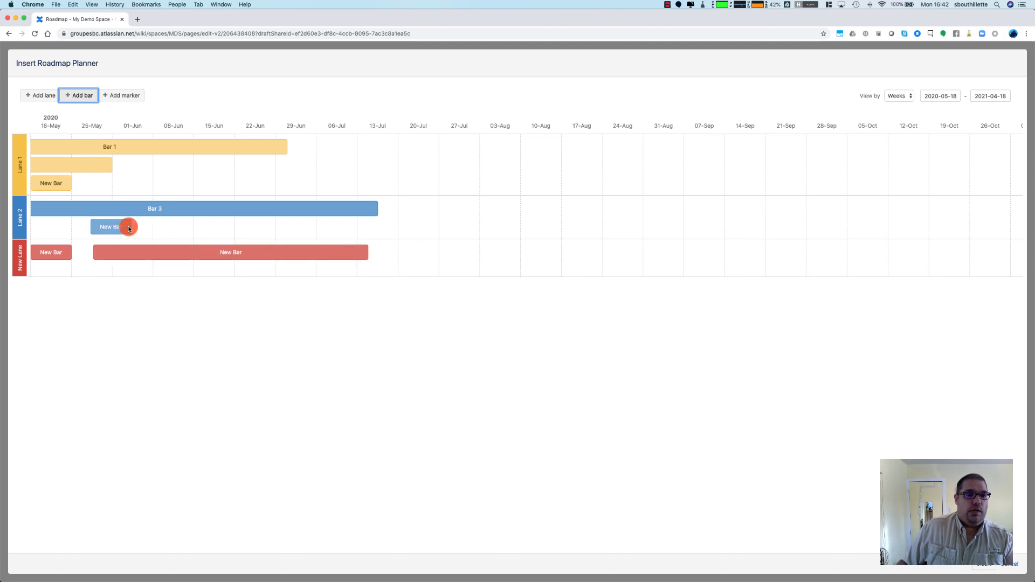
left_click_drag(146, 248, 192, 227)
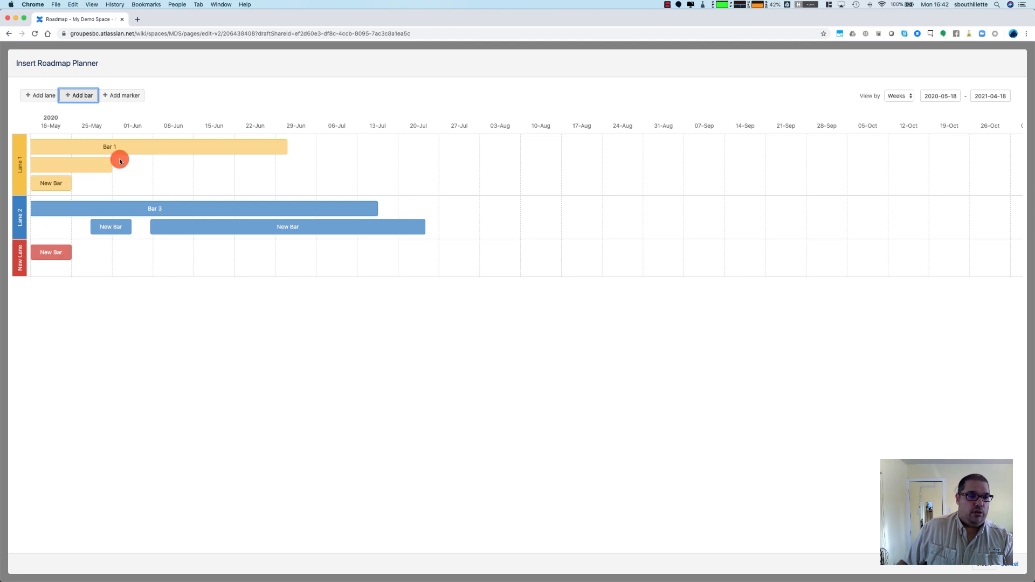
Add two more lanes, put two bars in the green lane, and extend its second bar to early July
left_click(50, 102)
left_click(51, 102)
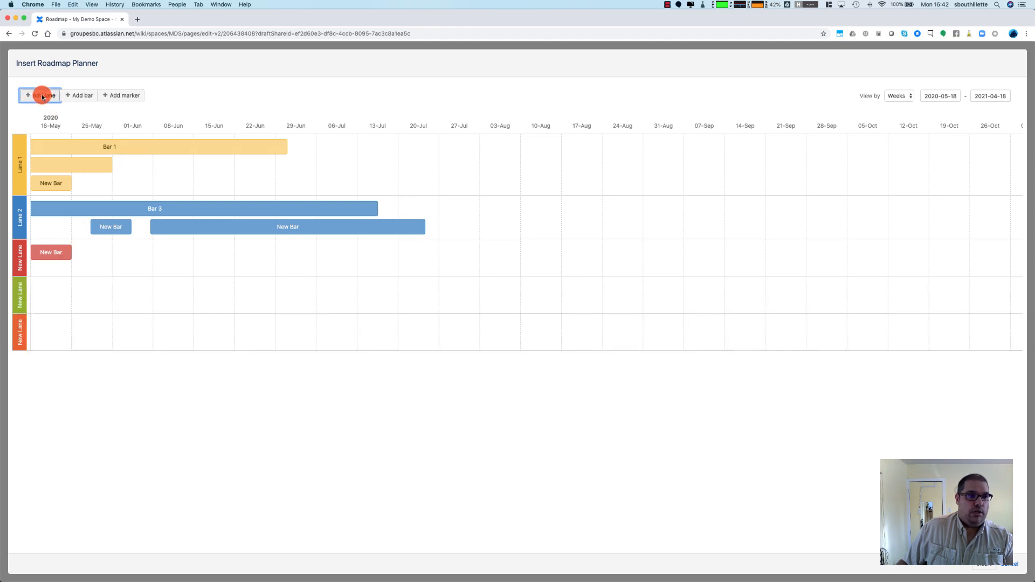
left_click(18, 302)
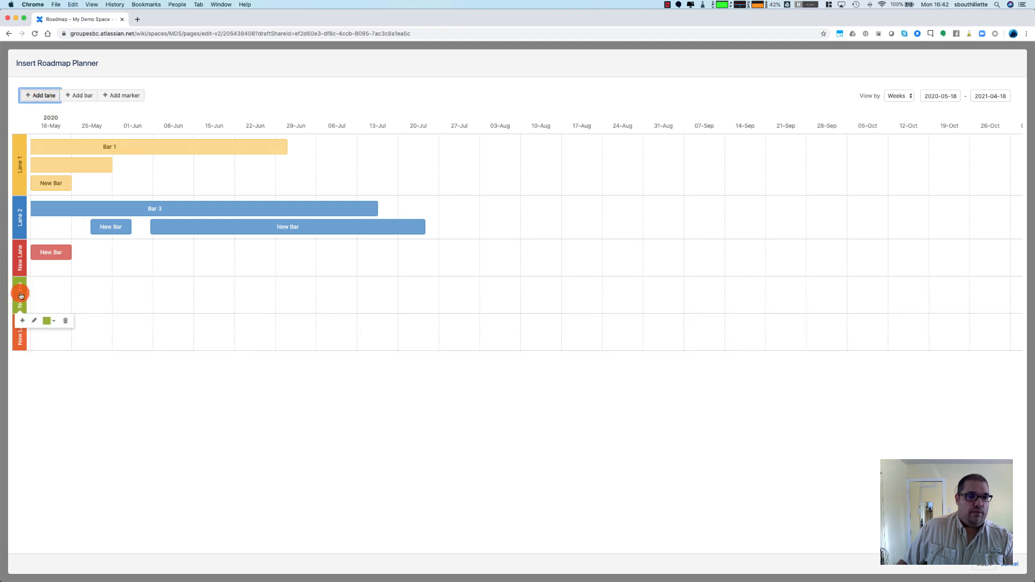
left_click(19, 322)
left_click(19, 303)
left_click(20, 322)
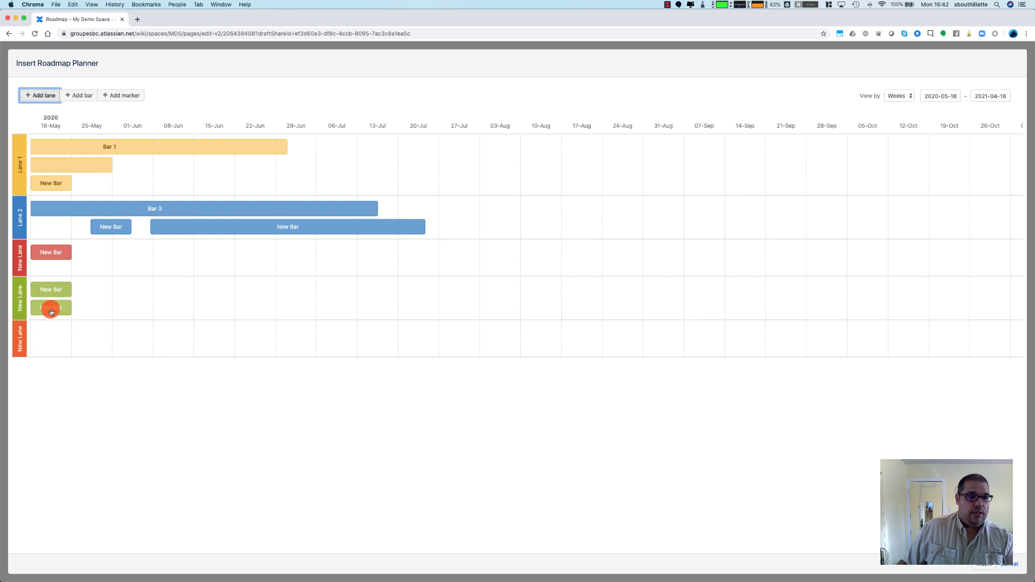
left_click_drag(70, 305, 322, 311)
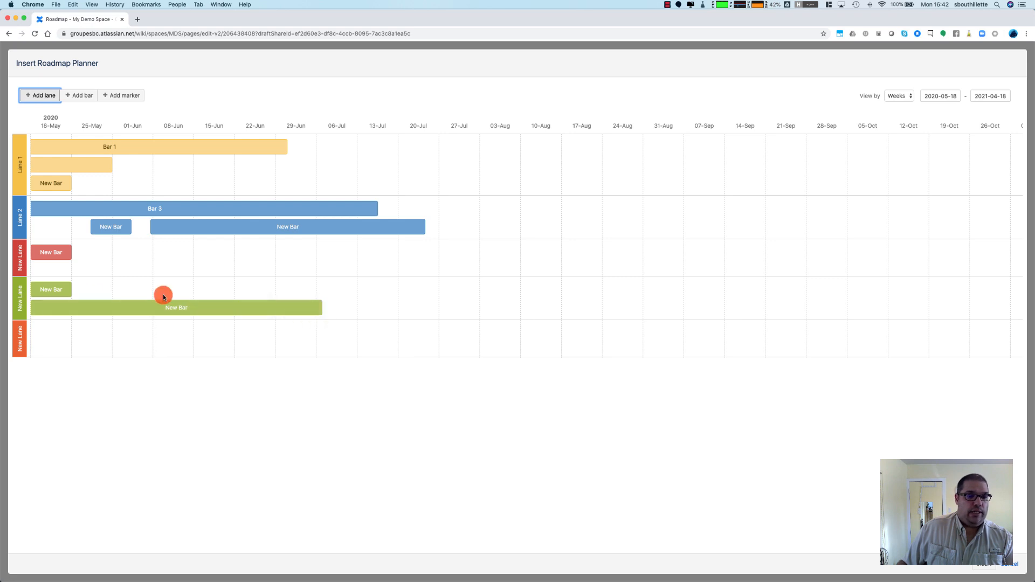
Try to rename the green lane
left_click(19, 299)
left_click(34, 327)
left_click(44, 327)
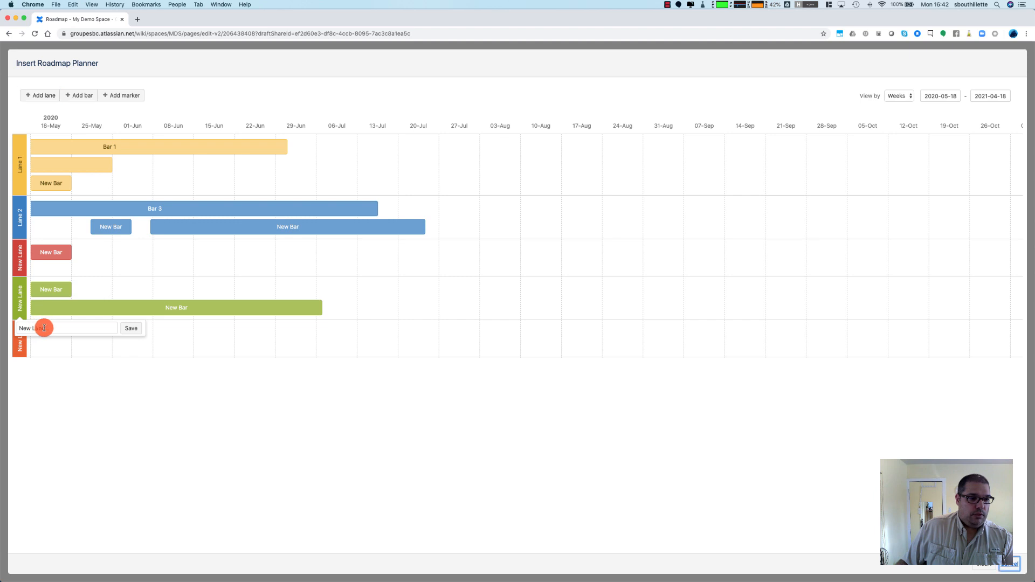
left_click(131, 328)
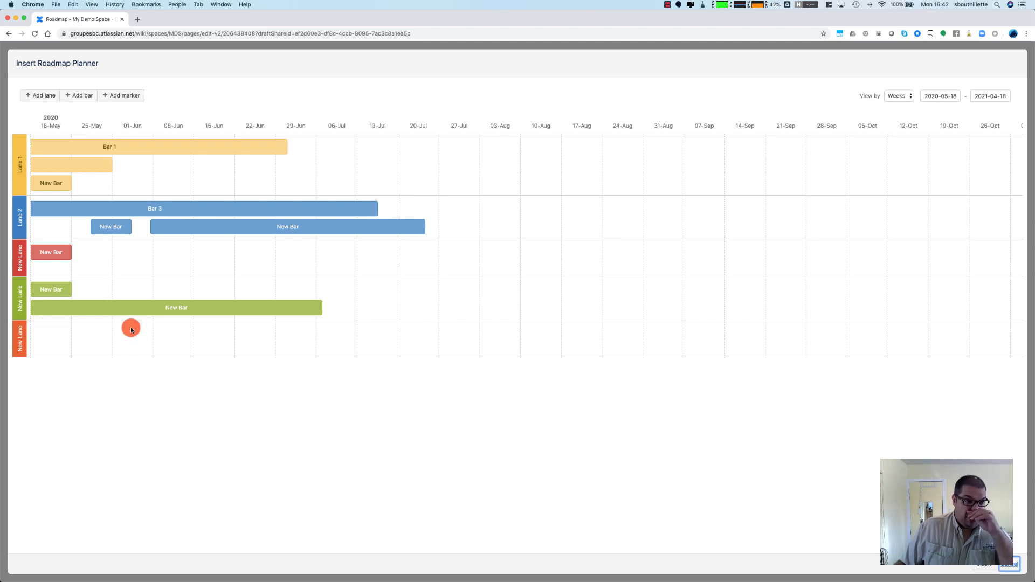
Rename the long bar in the green lane as New Task Title
left_click(168, 306)
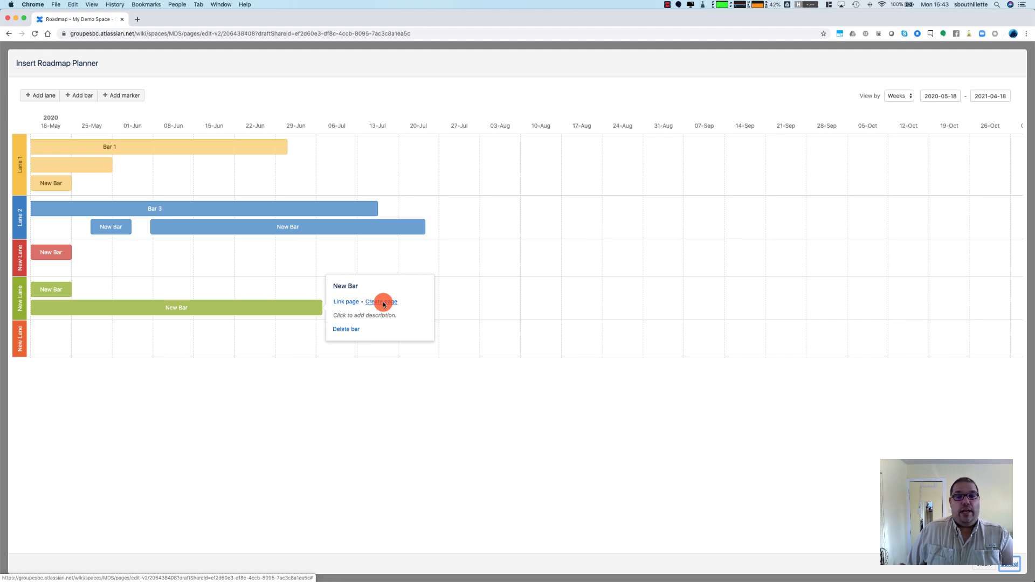
left_click(367, 316)
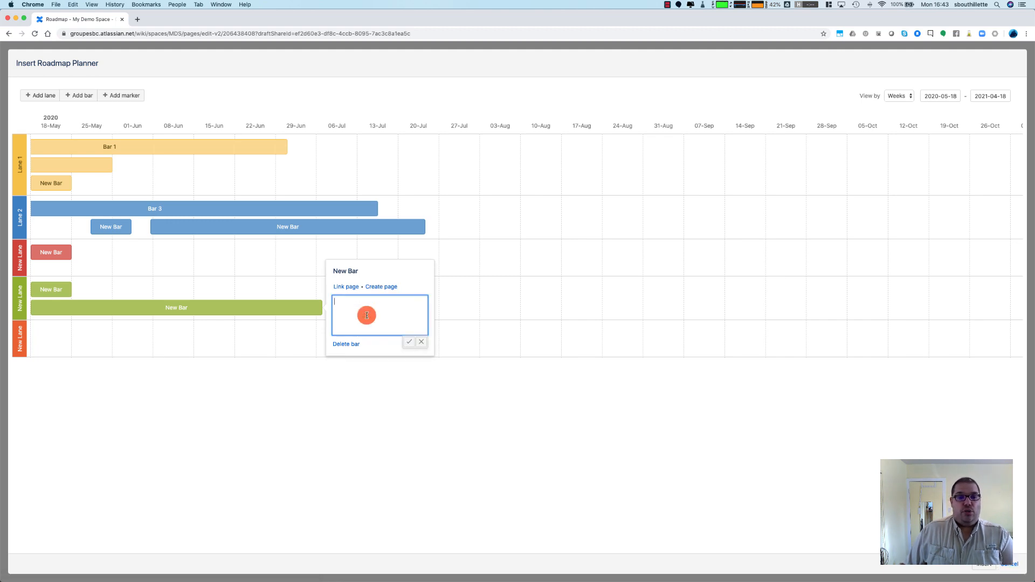
left_click(339, 271)
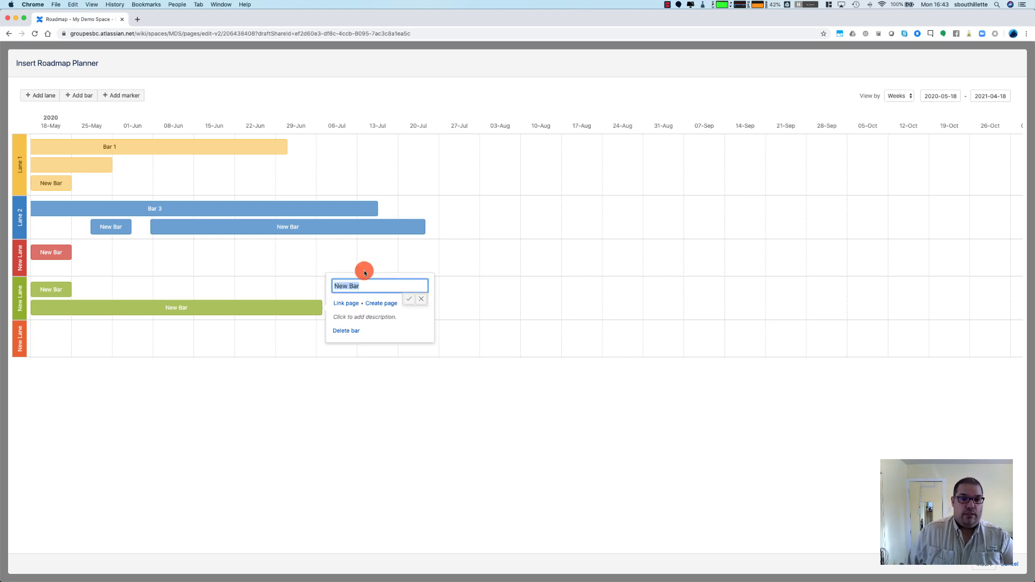
type("New")
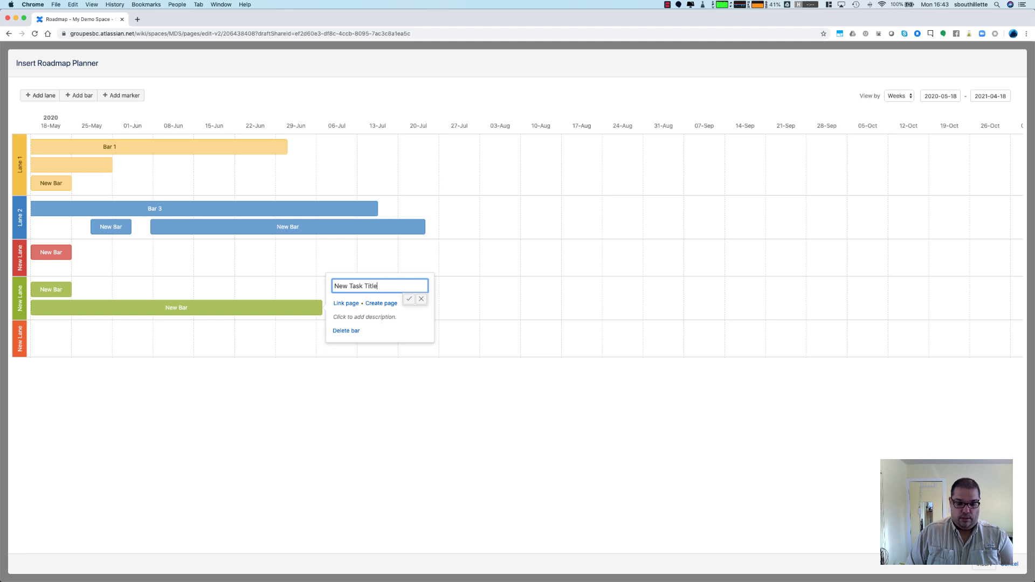
left_click(409, 299)
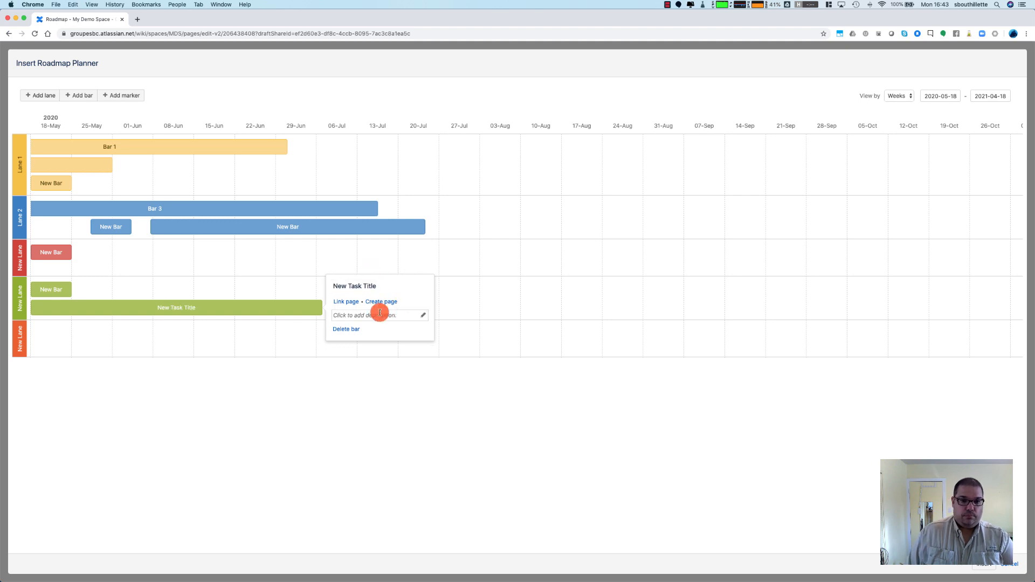
Add a description of repeated placeholder text "weoqwehosbjadasd" to the New Task Title bar
left_click(362, 315)
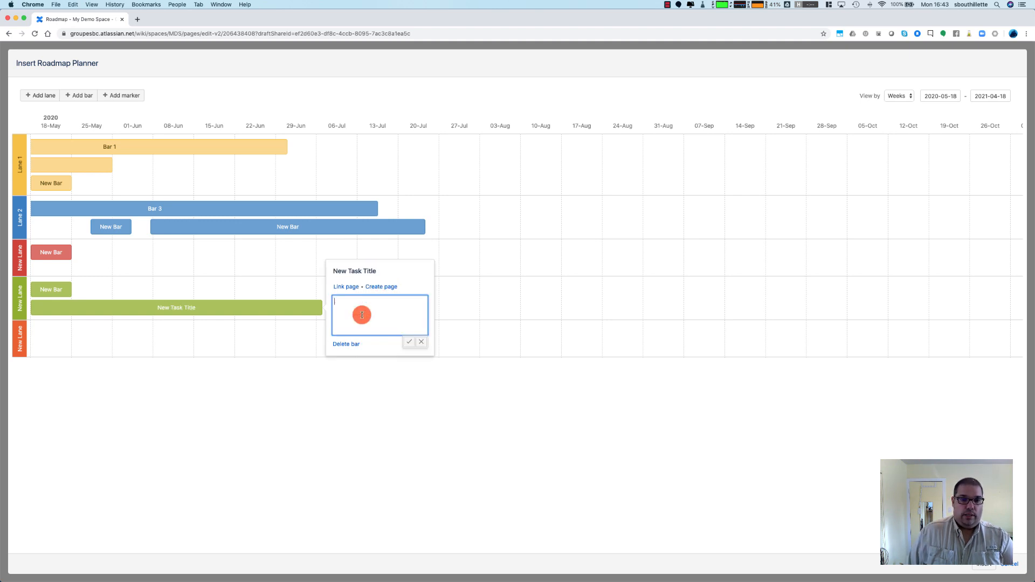
type("weoqwehosbjadasd")
key("super+a")
key("super+c")
key("super+v")
key("super+v")
key("super+v")
key("super+v")
key("super+v")
type("v")
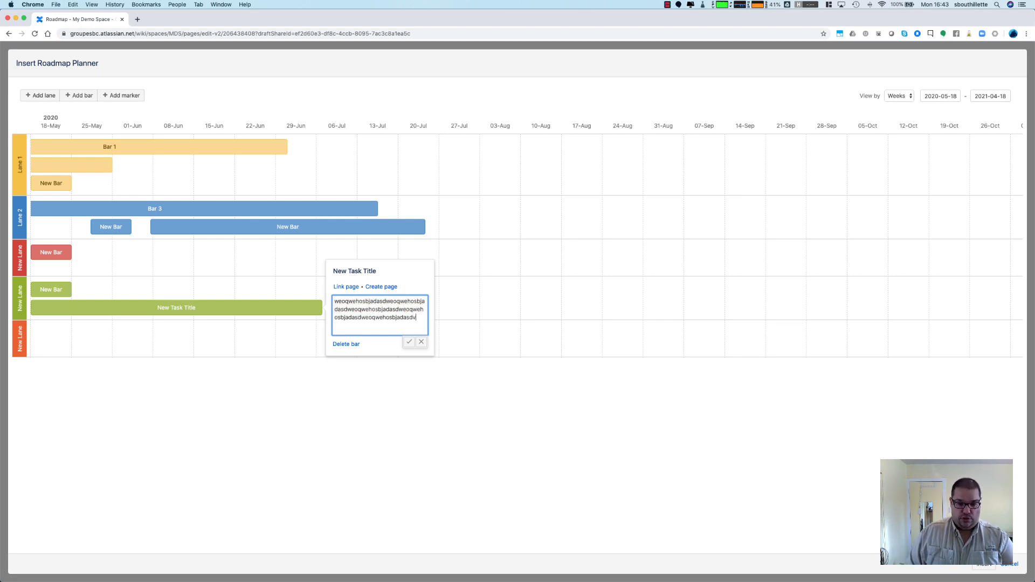
key("super+v")
type("vv")
key("Return")
left_click(408, 342)
left_click(338, 398)
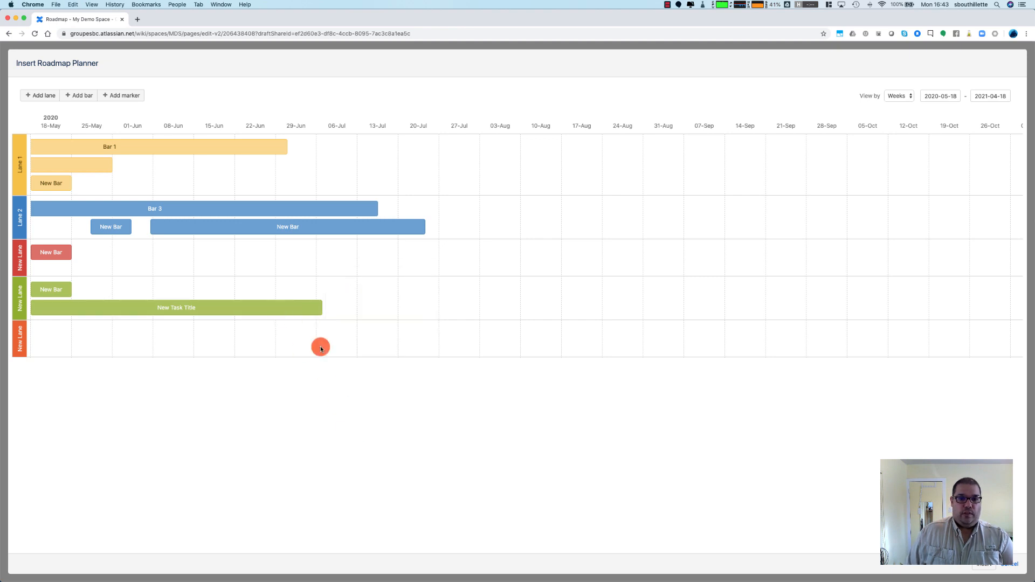
Review the New Task Title bar's description and shift the bar to span about early June to late July
left_click(284, 307)
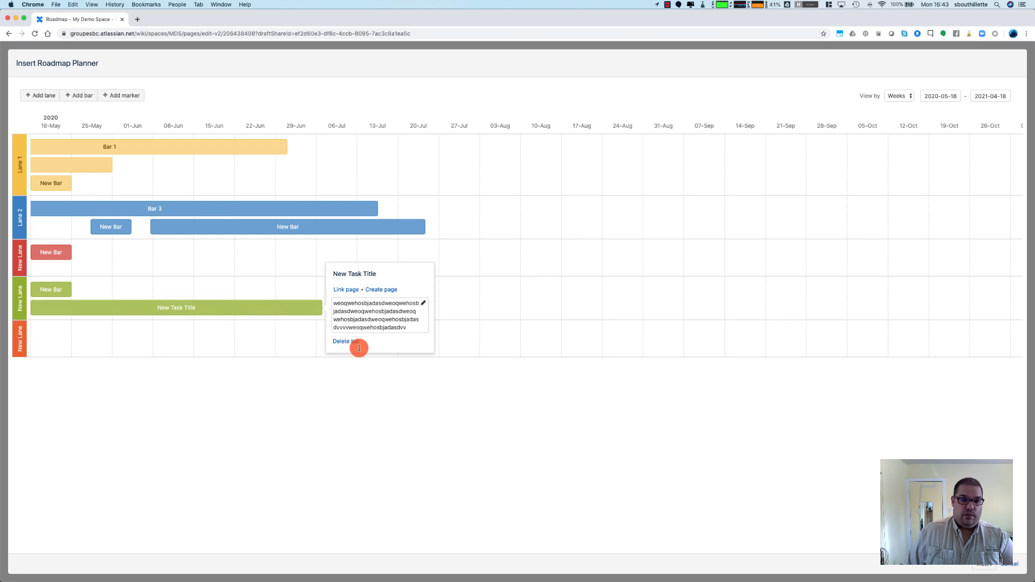
left_click(357, 381)
left_click(303, 305)
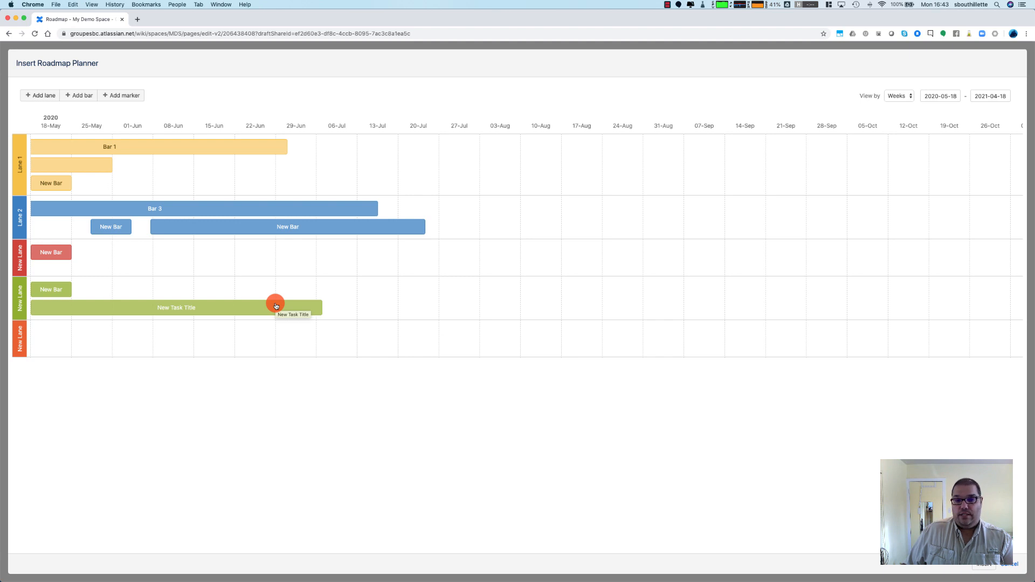
left_click_drag(275, 306, 386, 299)
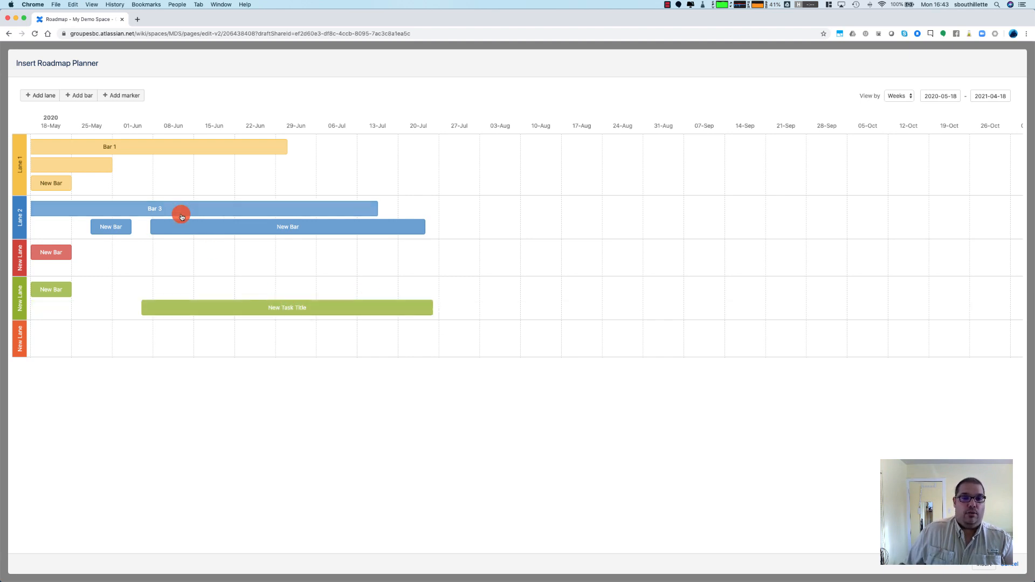
left_click(20, 178)
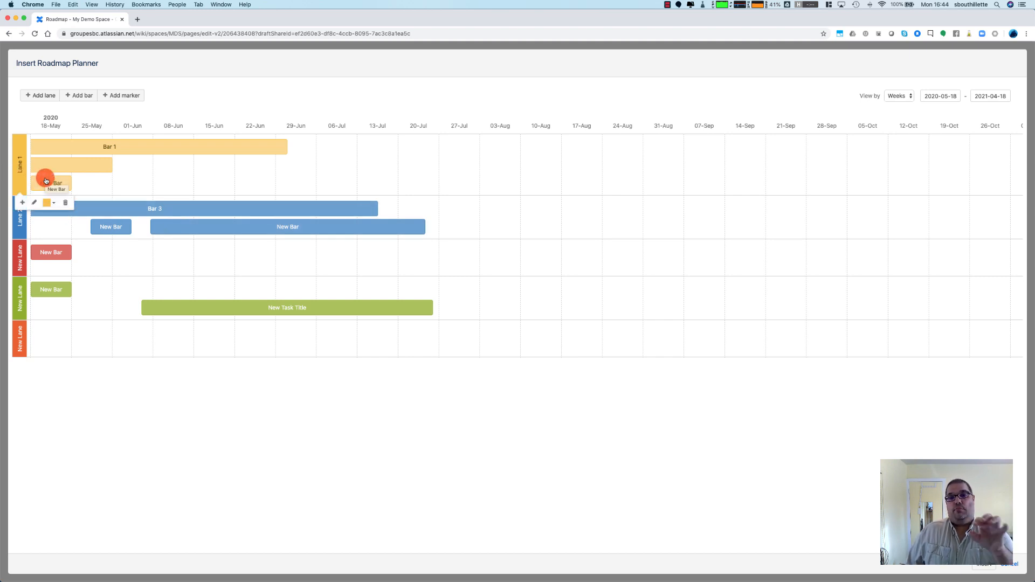
Add a marker in the week of 27 July and name it Deployment
left_click(121, 99)
mouse_move(46, 354)
left_mouse_down()
mouse_move(482, 386)
mouse_move(461, 384)
mouse_move(461, 371)
left_mouse_up()
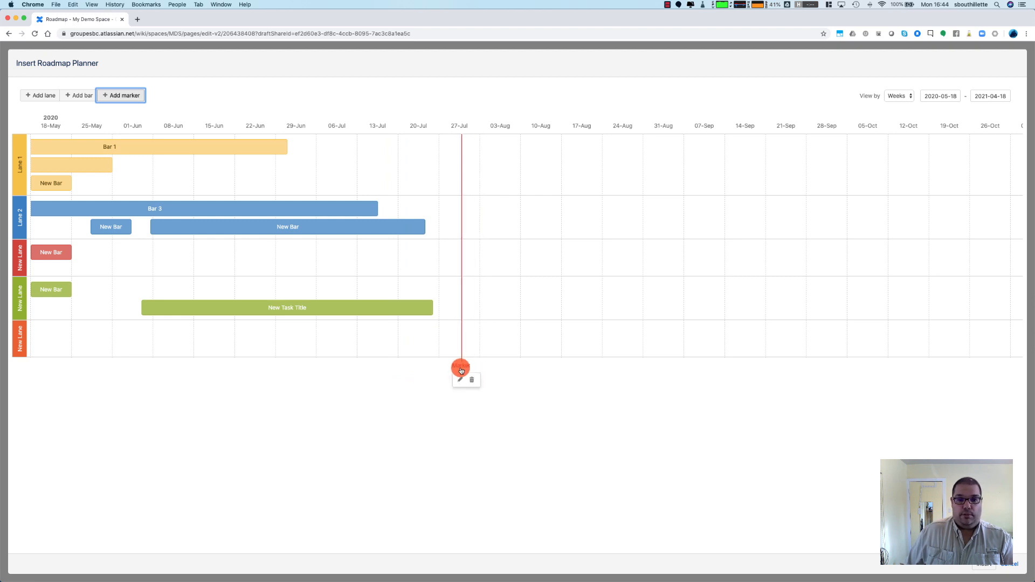
left_click(459, 379)
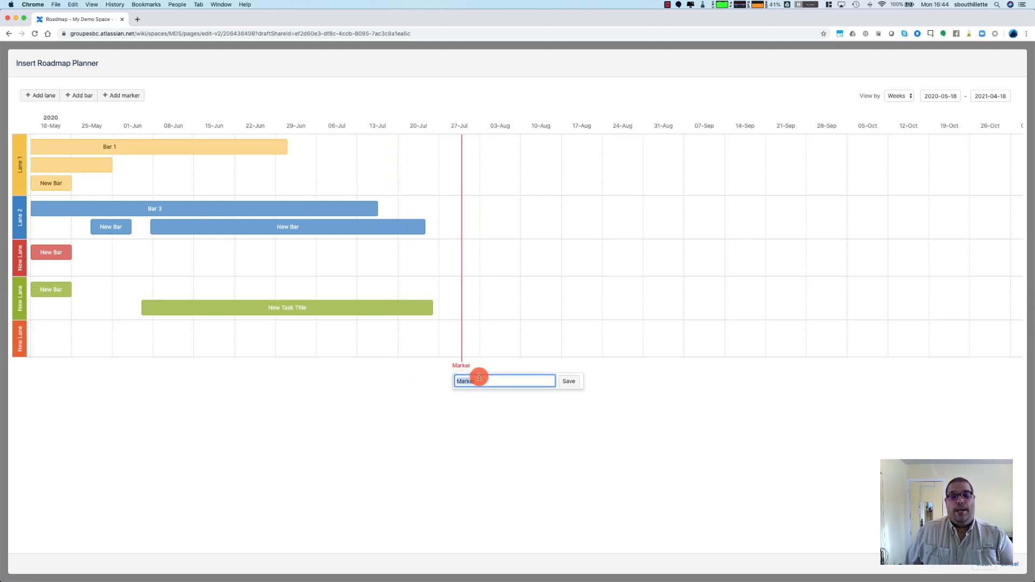
type("Deployment")
left_click(569, 381)
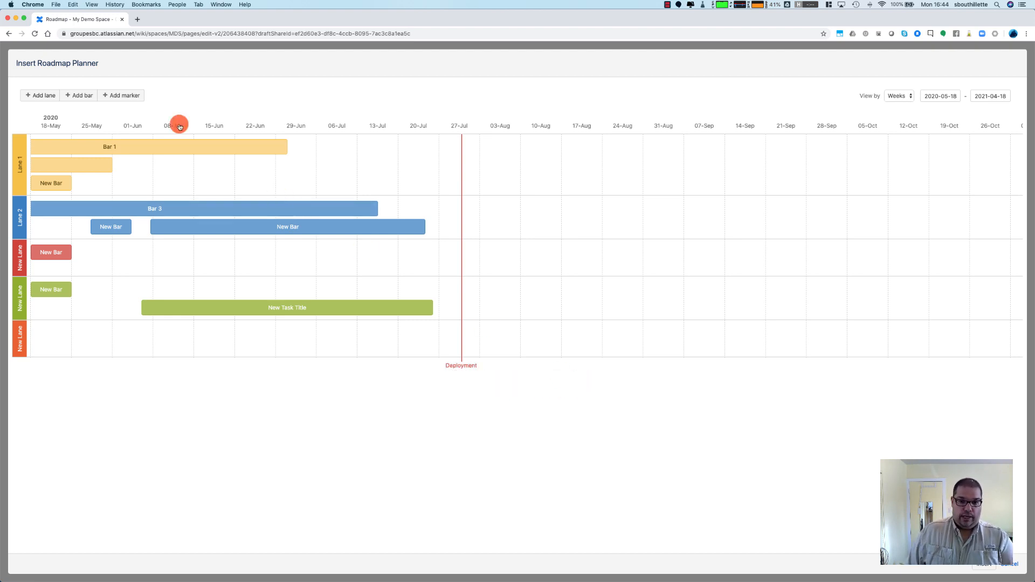
Add a second marker named Deployment Second Phase and place it in the week of 17 August
left_click(121, 95)
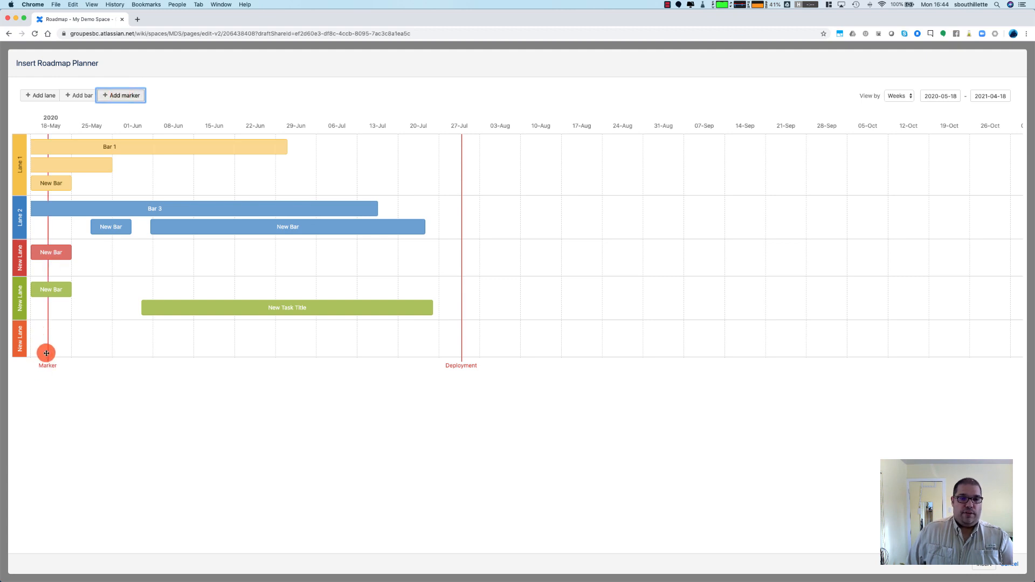
mouse_move(46, 354)
left_mouse_down()
mouse_move(478, 380)
mouse_move(483, 370)
left_mouse_up()
left_click(479, 380)
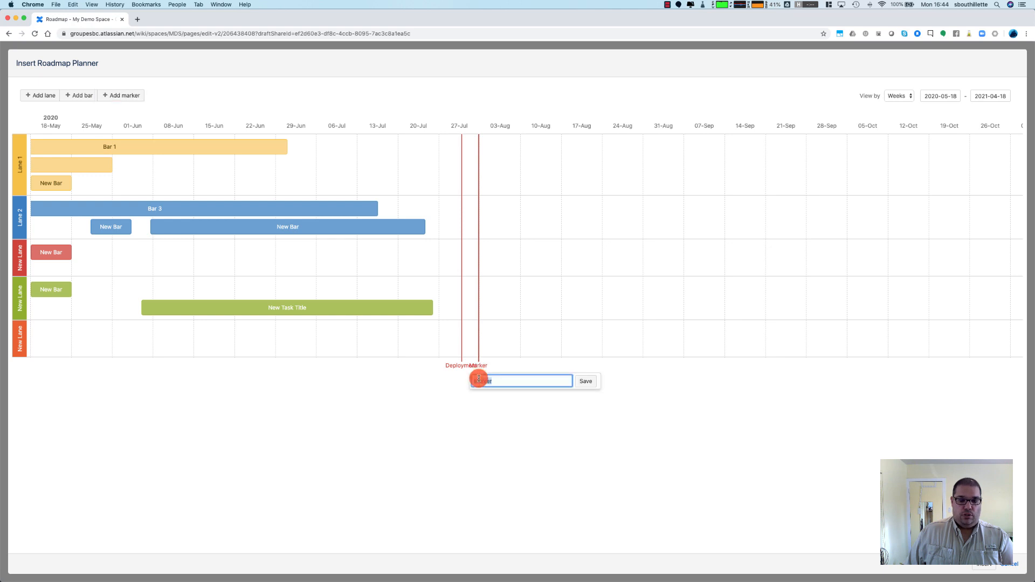
type("Deploym")
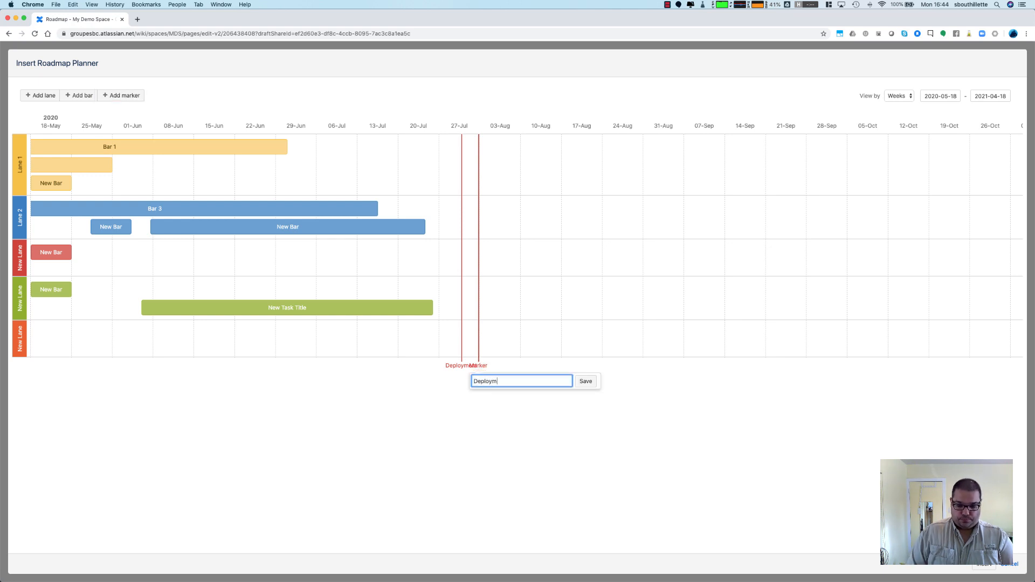
type("ent Second Phase")
key("Return")
mouse_move(479, 381)
left_mouse_down()
mouse_move(476, 326)
mouse_move(498, 329)
mouse_move(467, 323)
mouse_move(552, 336)
left_mouse_up()
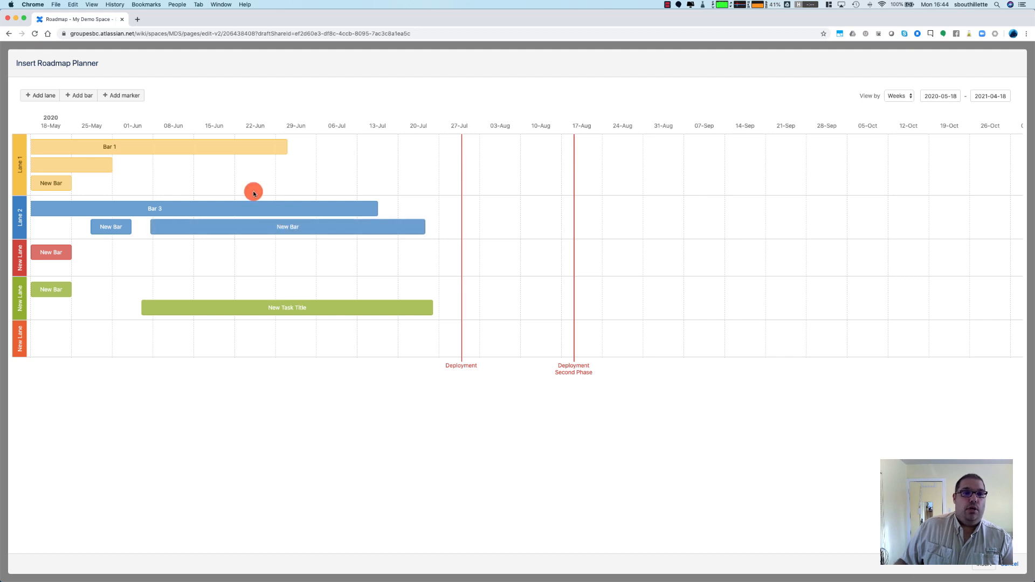
View the roadmap by months and move the New Task Title bar to span about September to early November
left_click(904, 97)
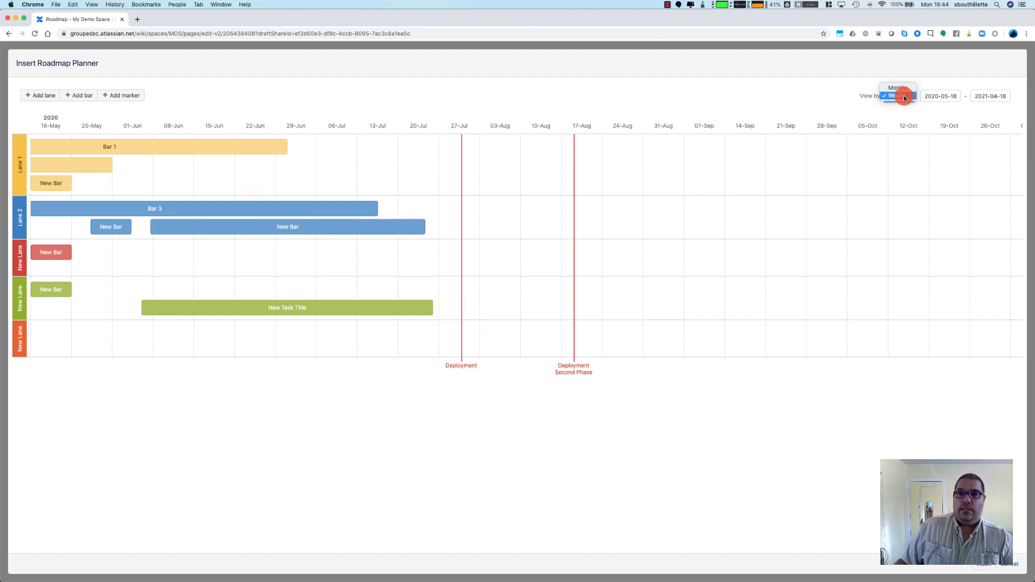
left_click(902, 88)
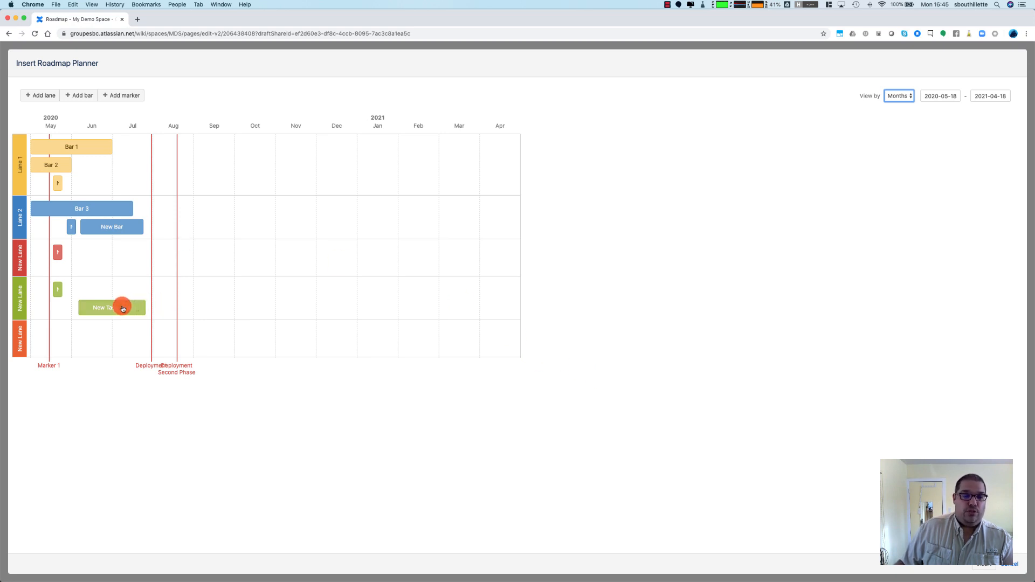
left_click_drag(138, 306, 287, 301)
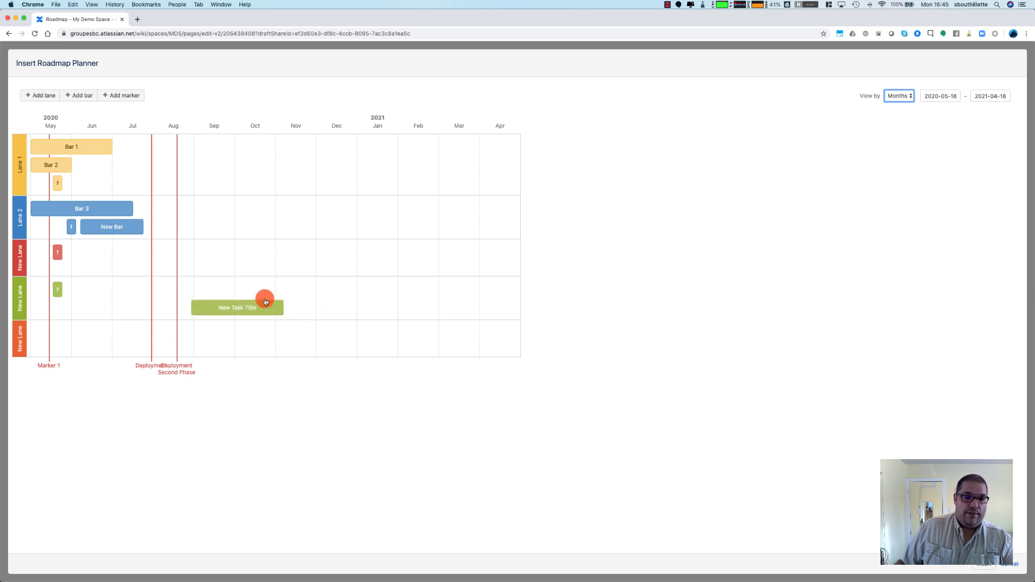
Add another bar to the green lane directly after New Task Title and insert the roadmap into the page
left_click(19, 322)
left_click(19, 321)
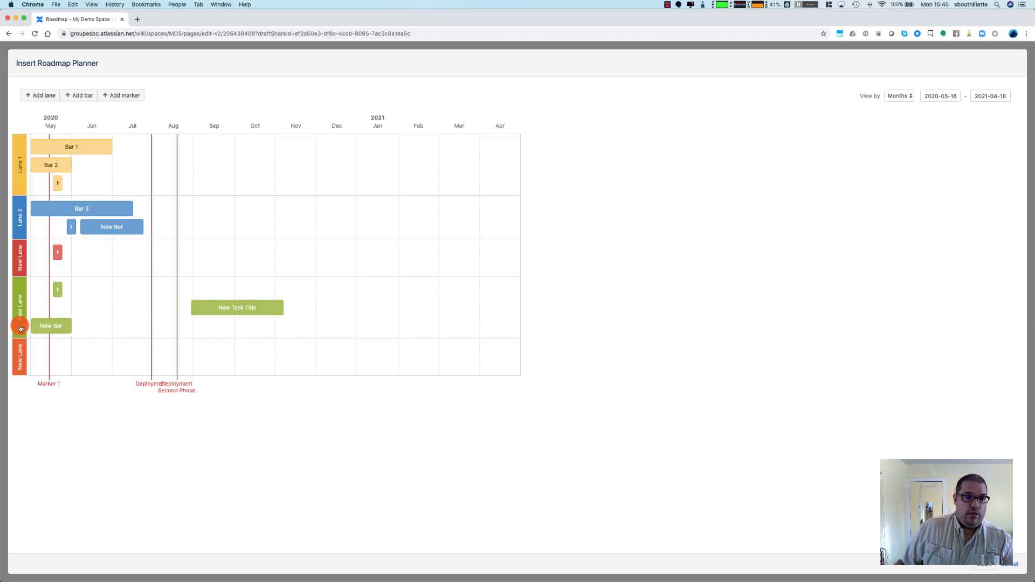
left_click_drag(40, 323, 294, 310)
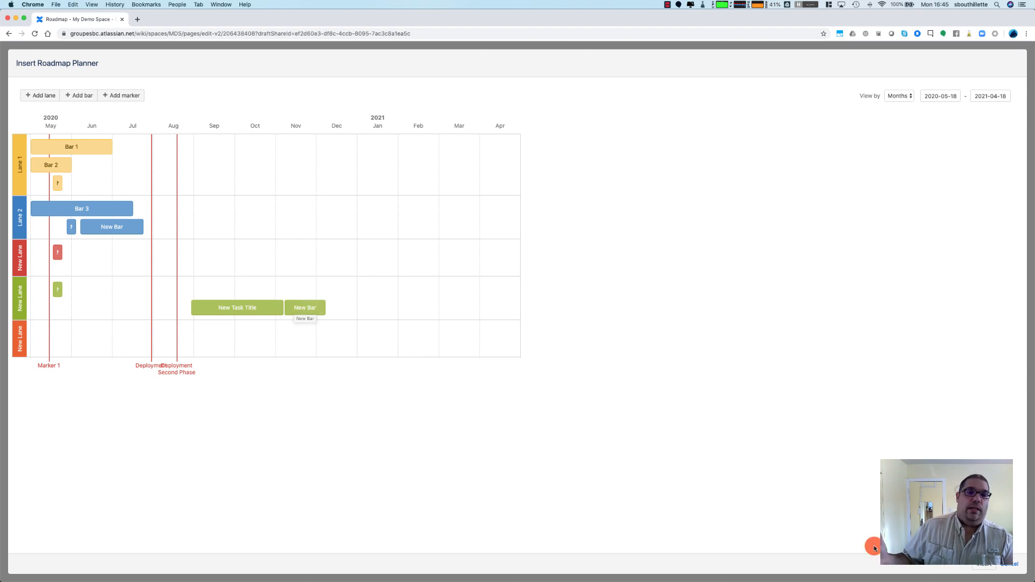
left_click(978, 564)
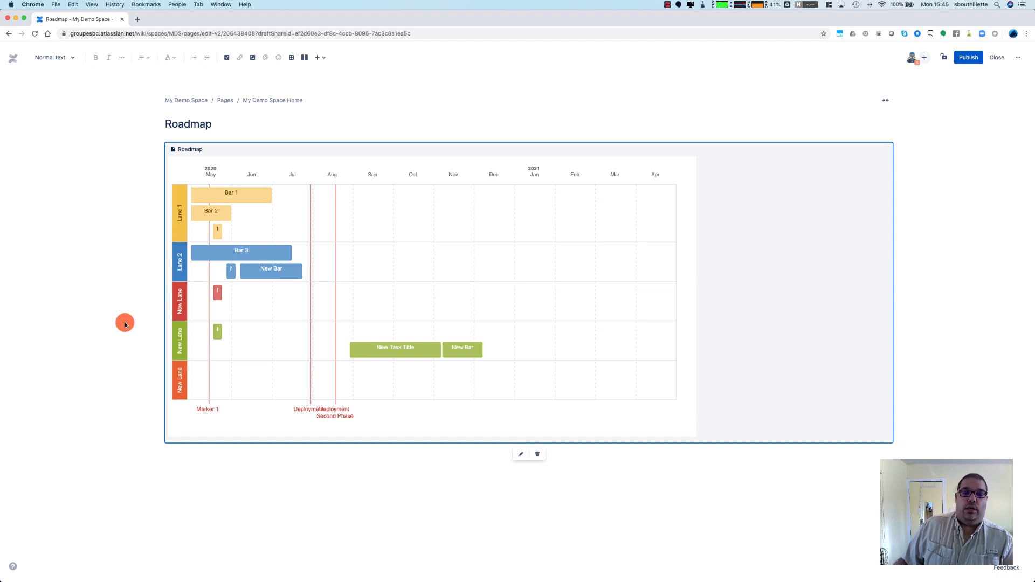
left_click(257, 480)
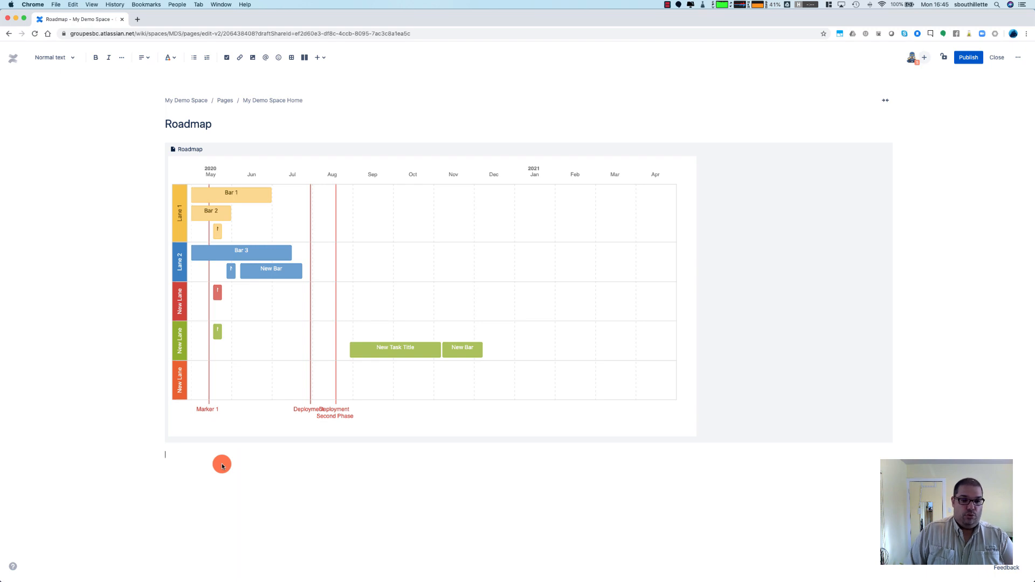
left_click(221, 466)
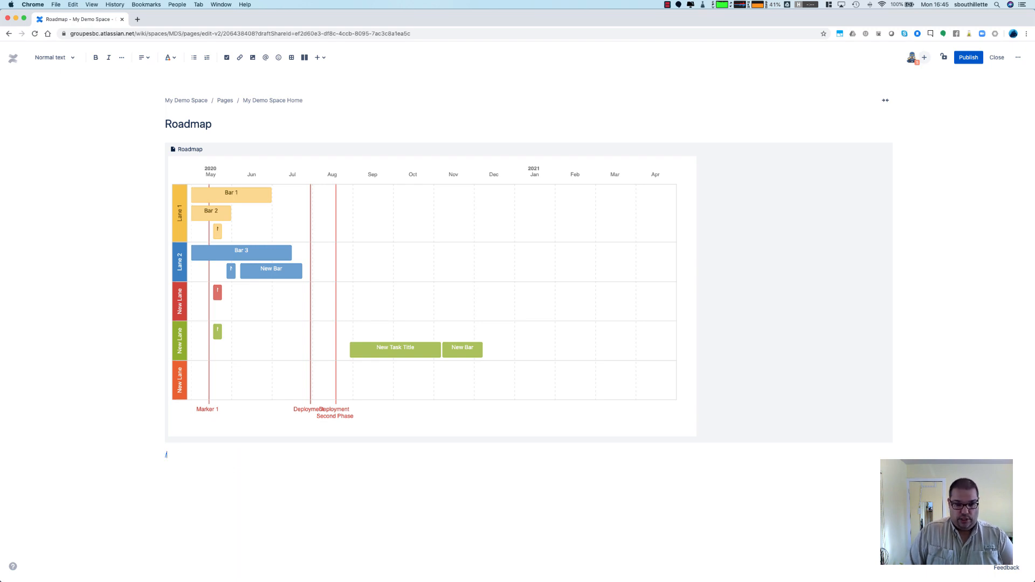
type("/")
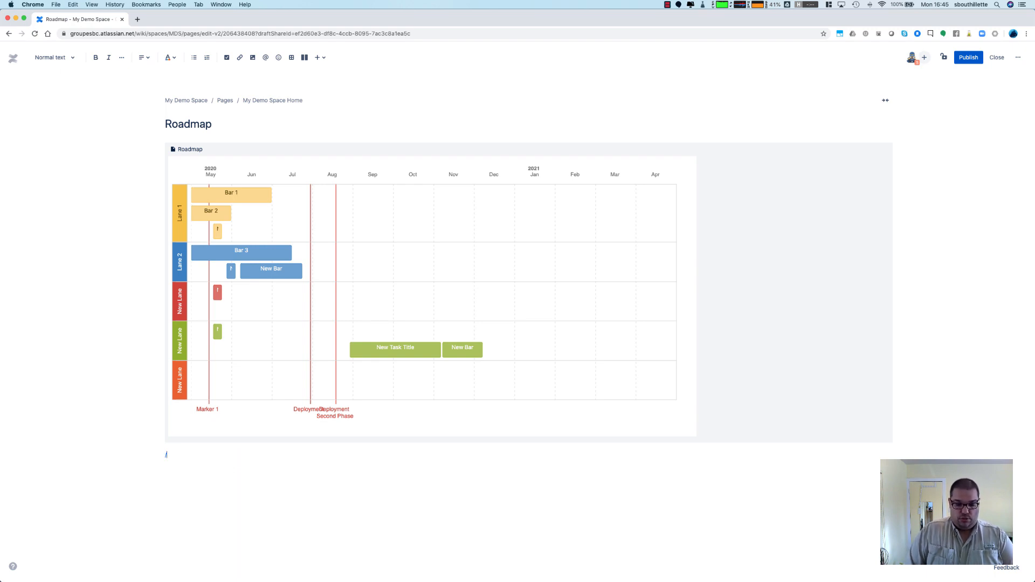
type("jira")
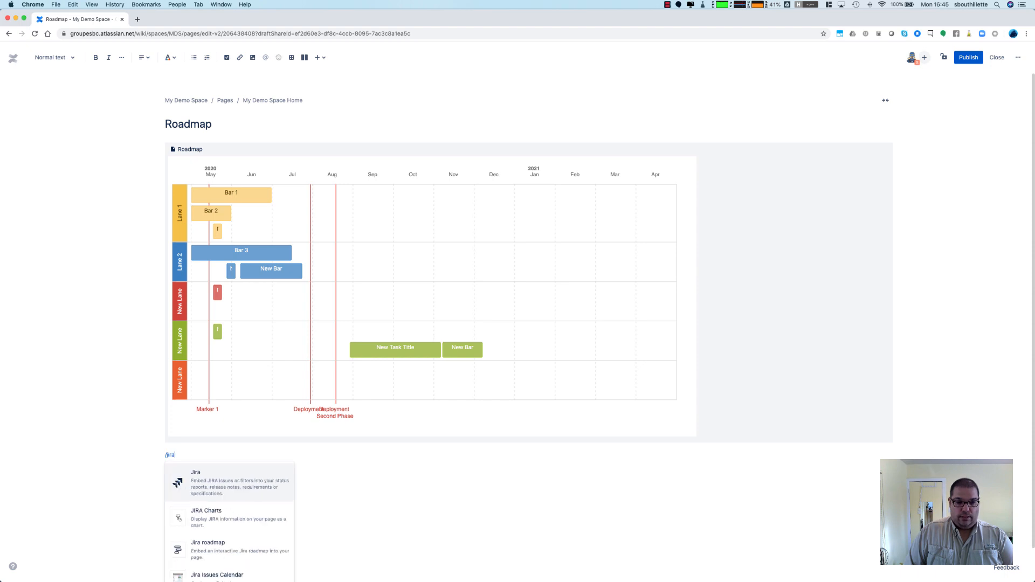
scroll(196, 459, "down", 2)
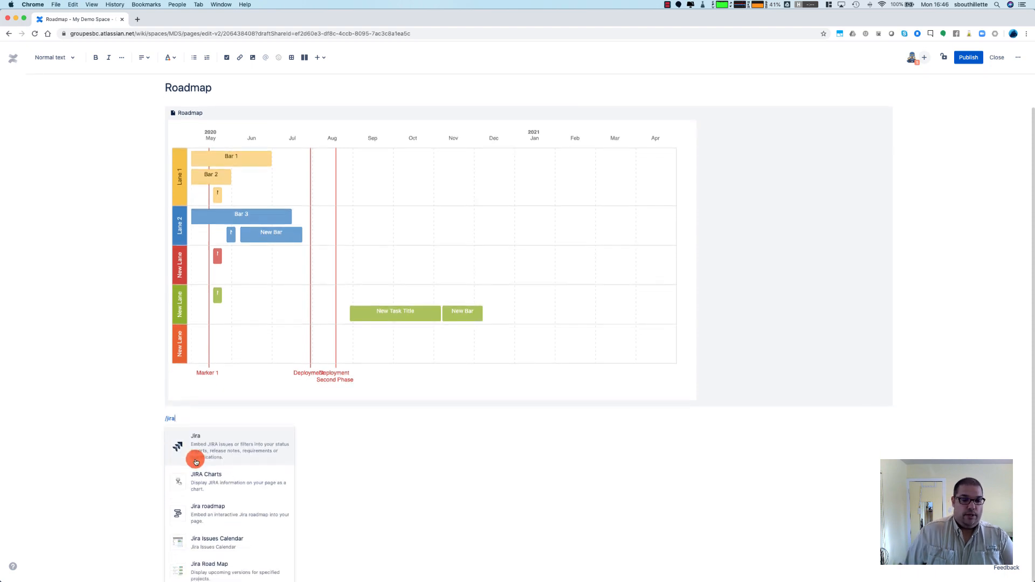
left_click(224, 454)
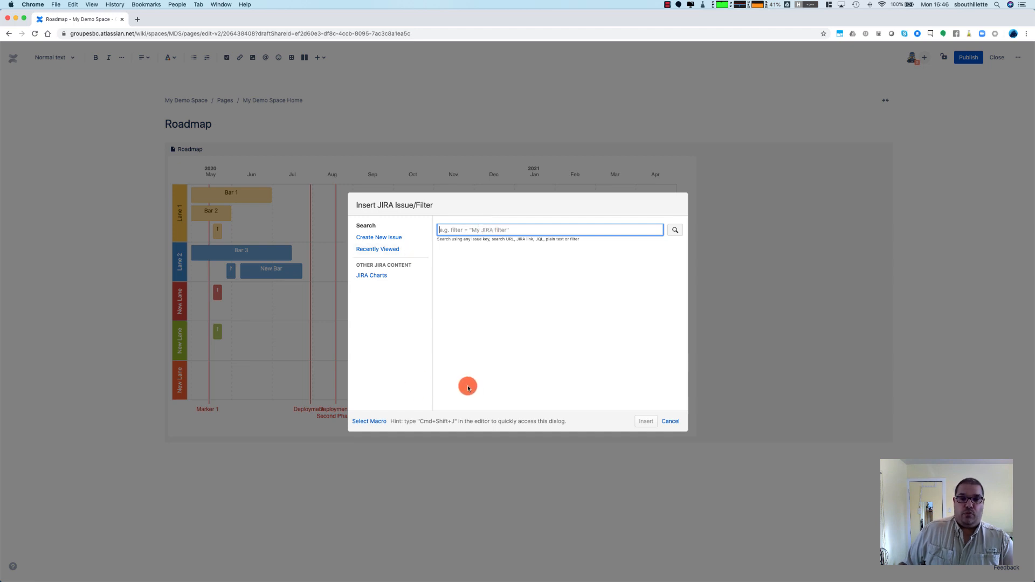
left_click(671, 421)
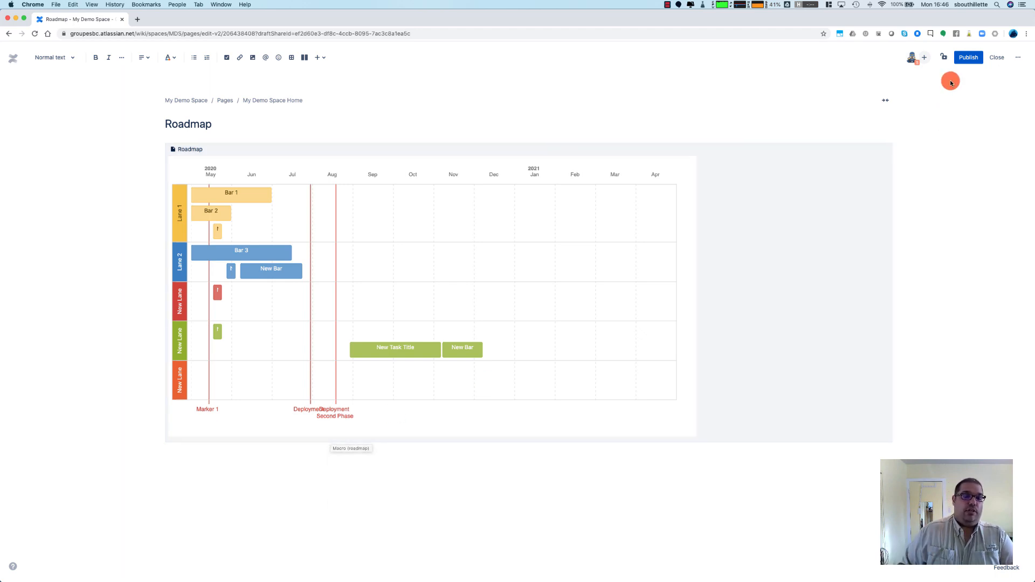
Publish the Roadmap page and return to the My Demo Space overview
left_click(960, 61)
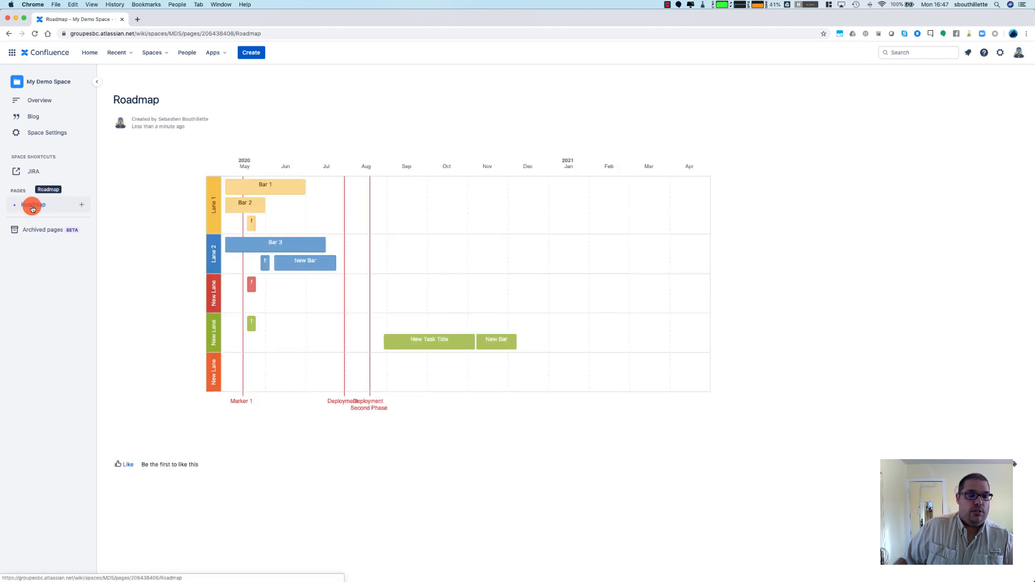
left_click(38, 103)
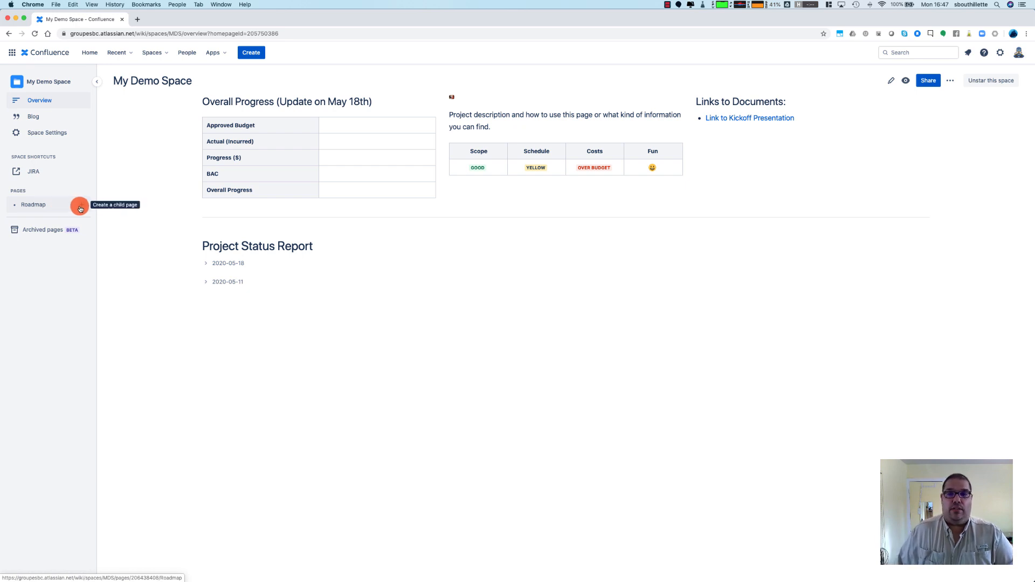
Start a new child page under Roadmap, browse the available templates and filter them by "action"
left_click(79, 208)
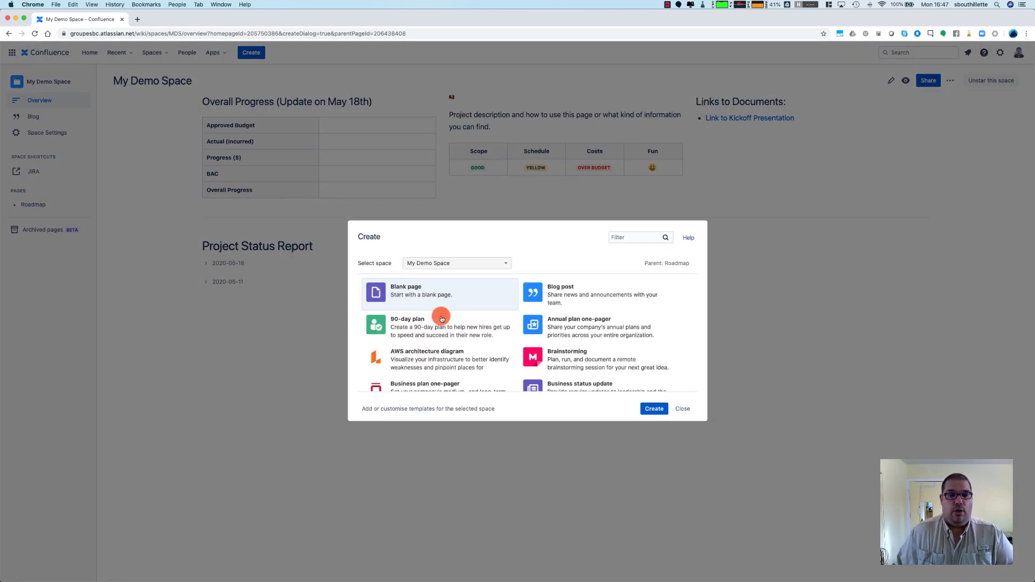
scroll(442, 318, "down", 3)
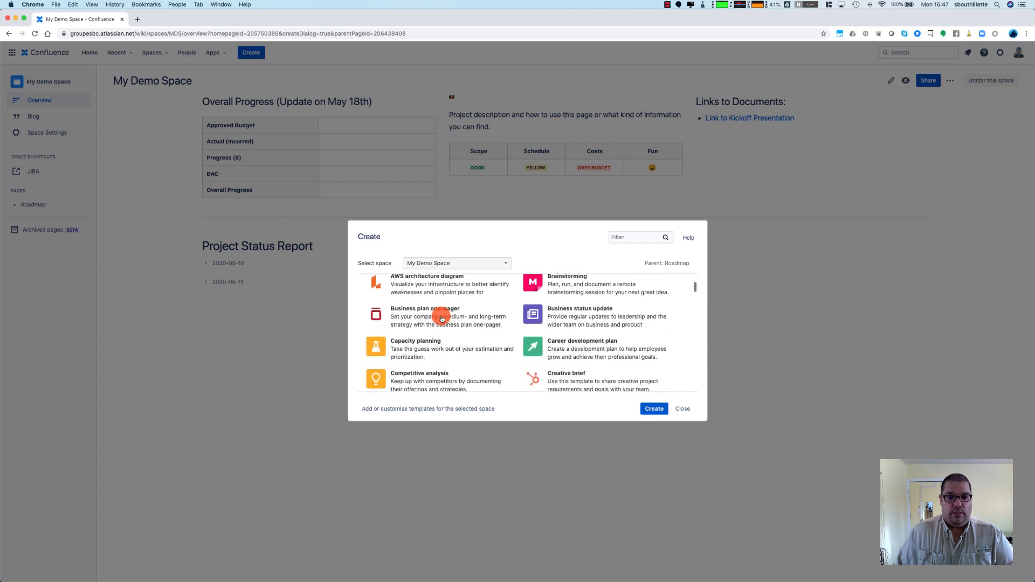
scroll(441, 318, "down", 6)
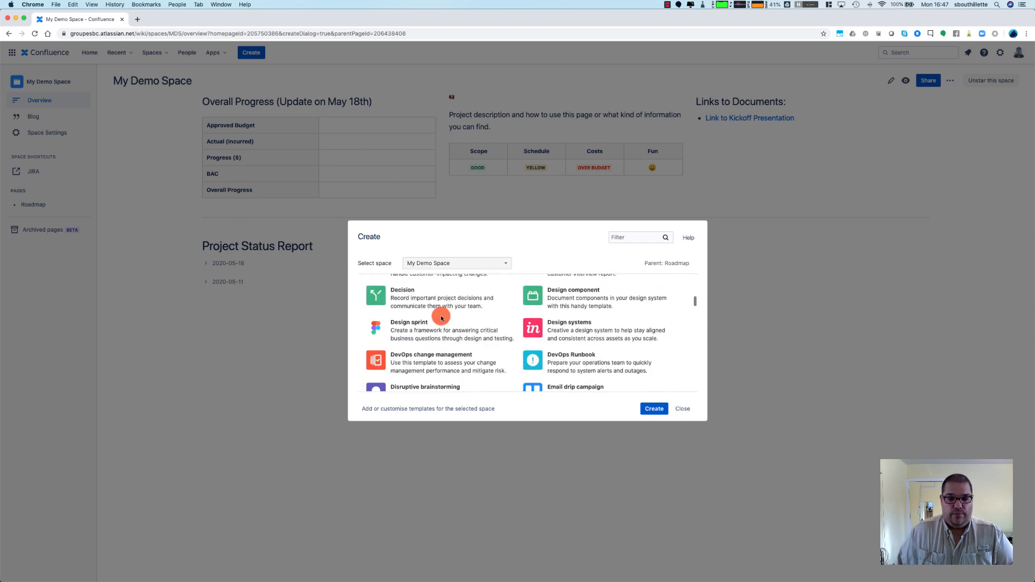
left_click(615, 244)
type("ac")
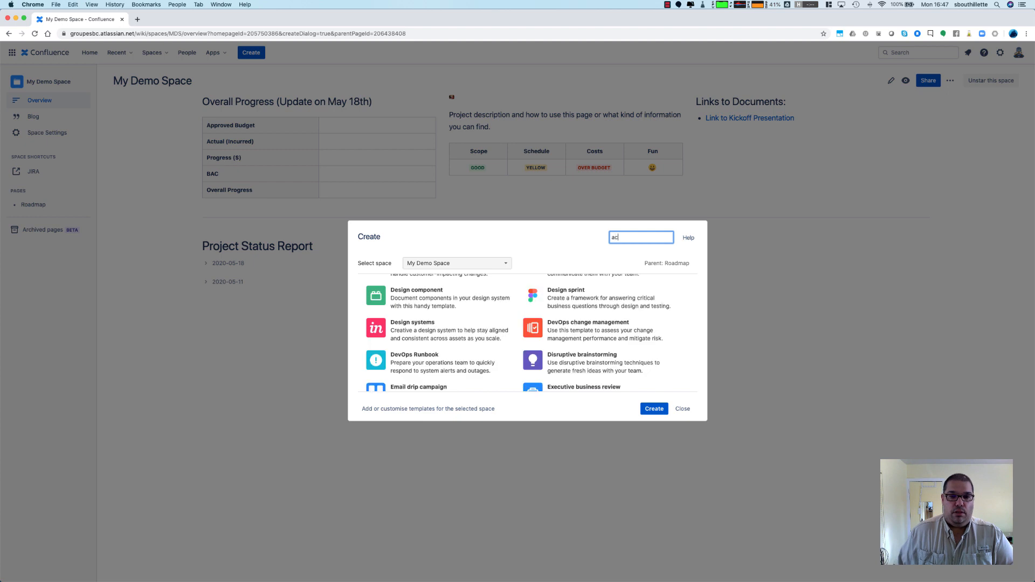
type("tion")
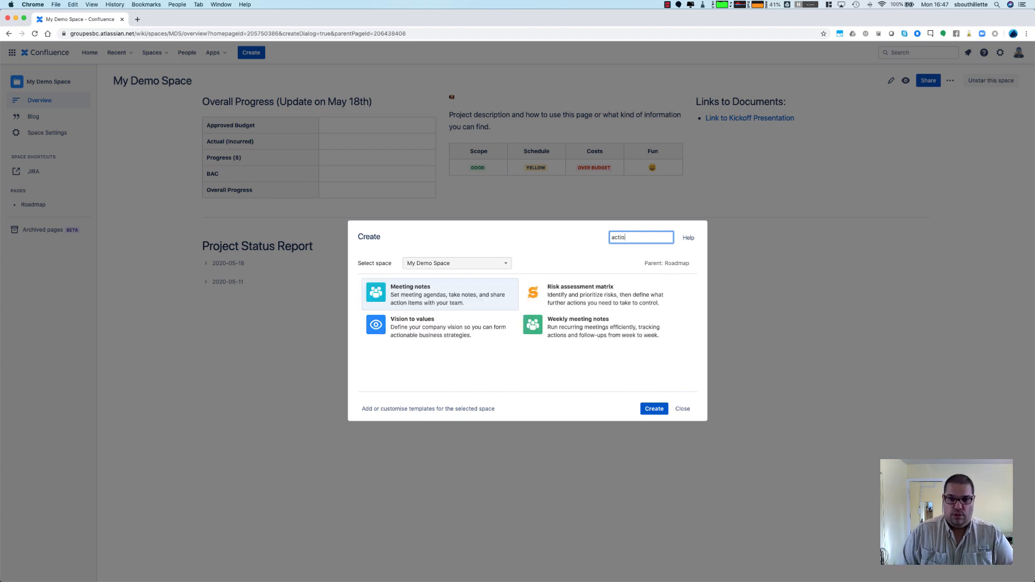
Filter the templates by "to-" instead and create the child page from the To-do list template
key("BackSpace")
key("BackSpace")
key("BackSpace")
key("BackSpace")
key("BackSpace")
type("to")
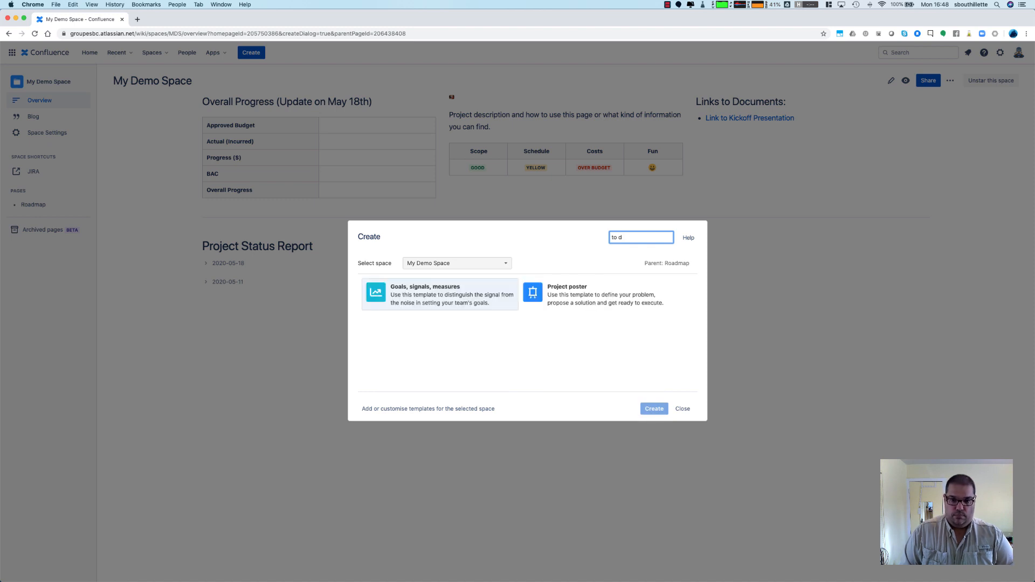
type("-")
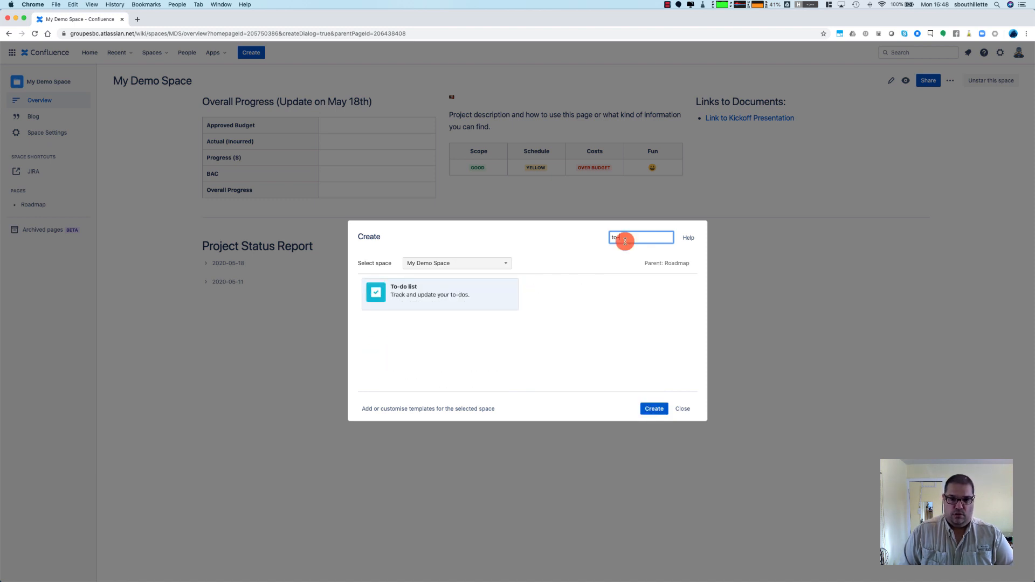
left_click(442, 305)
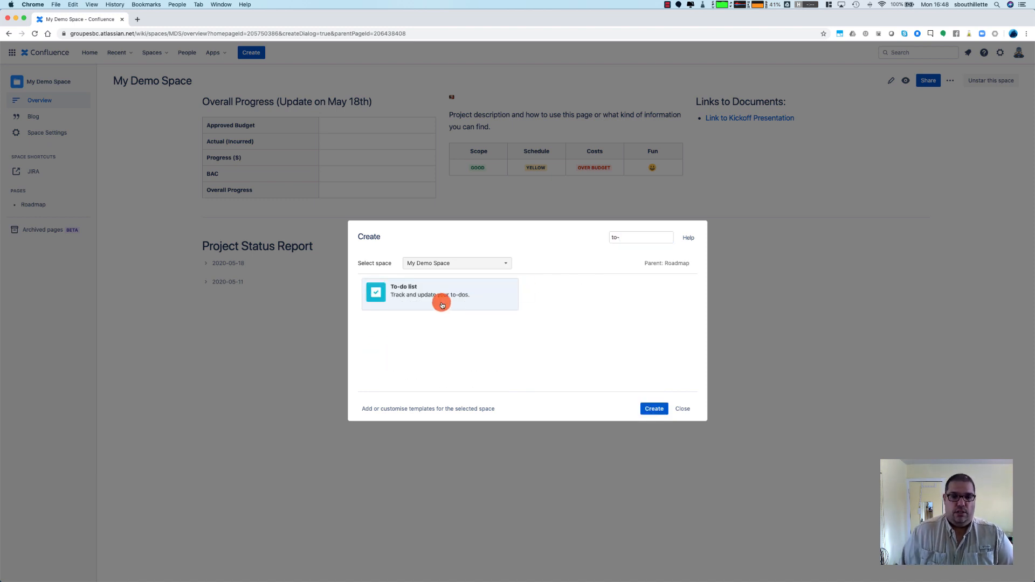
left_click(650, 409)
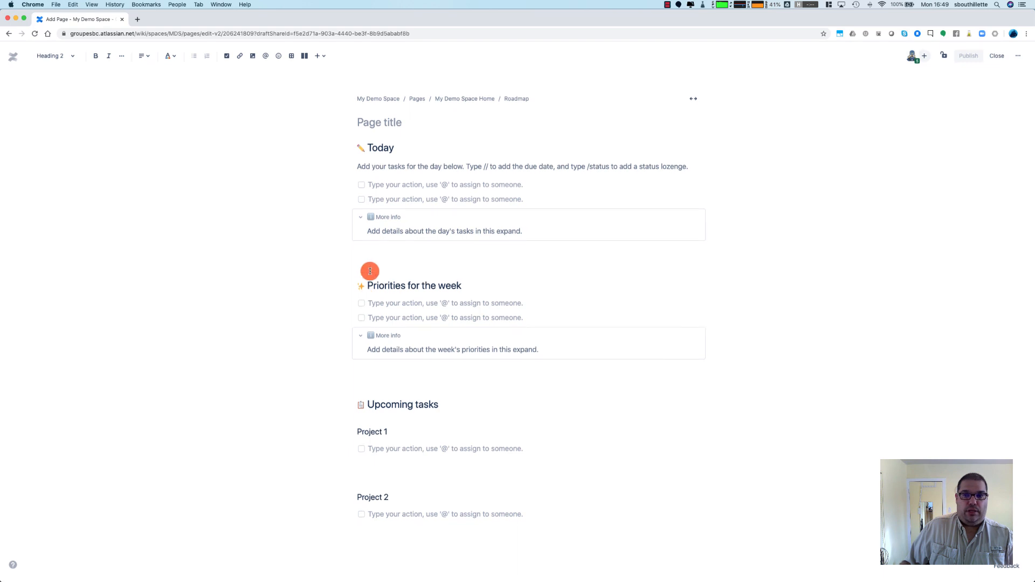
Title the new page Meeting Notes and publish it
left_click(357, 124)
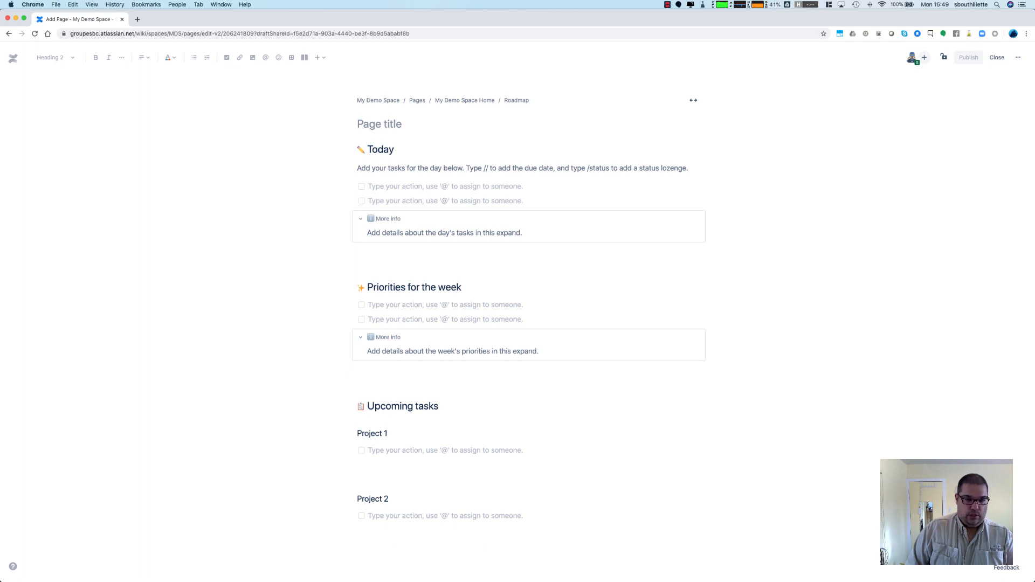
left_click(388, 127)
type("Meeting Notes")
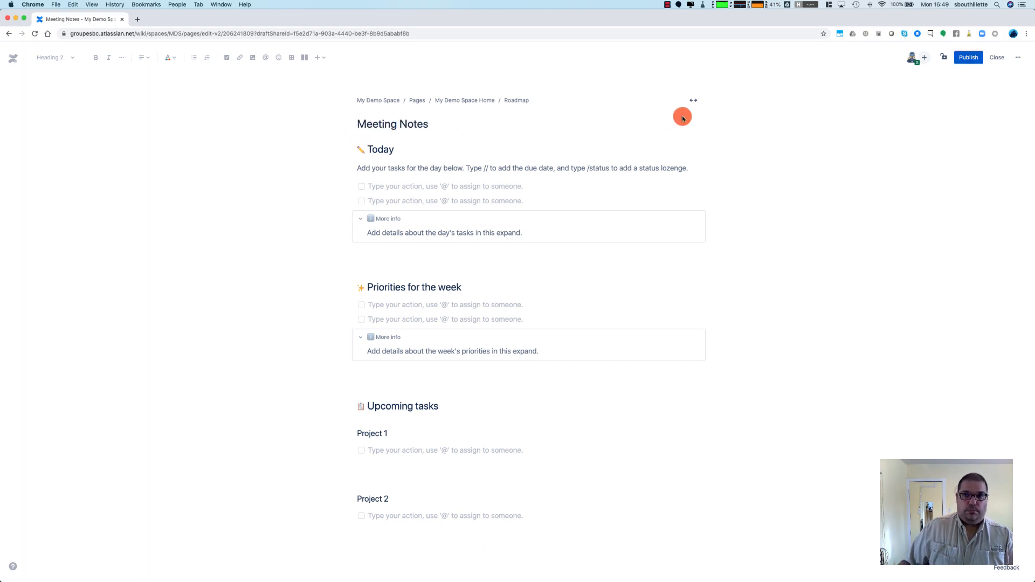
left_click(959, 62)
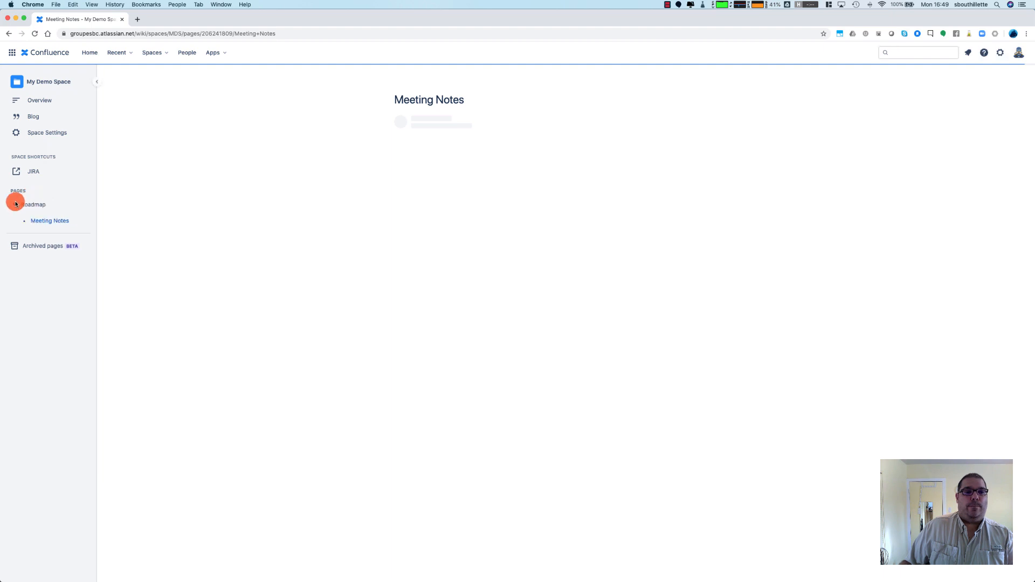
Collapse and expand the Roadmap branch in the page tree to check its nested child page
left_click(15, 206)
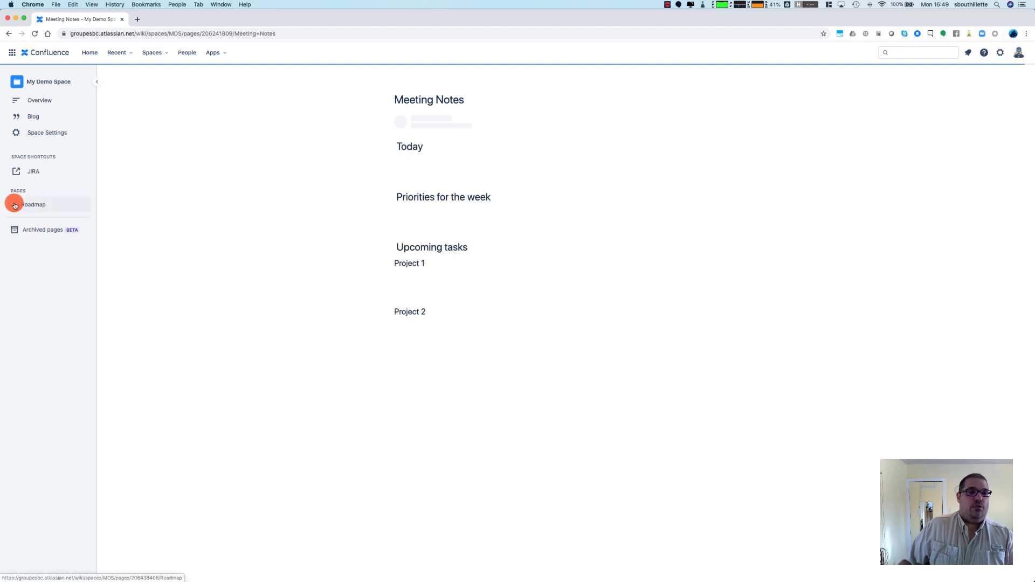
left_click(14, 206)
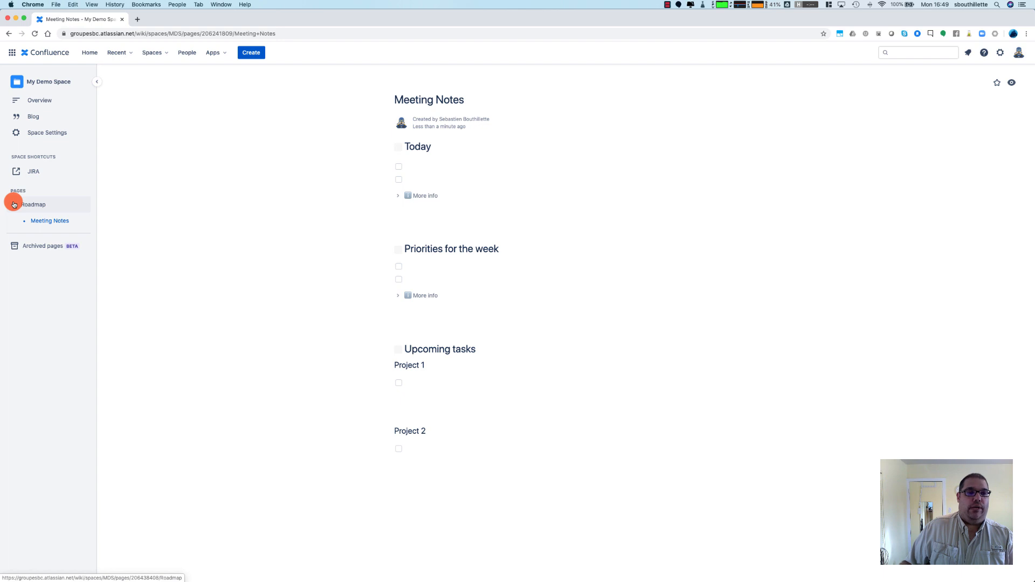
left_click(14, 205)
Create a blank child page under Meeting Notes and title it Financial
left_click(251, 53)
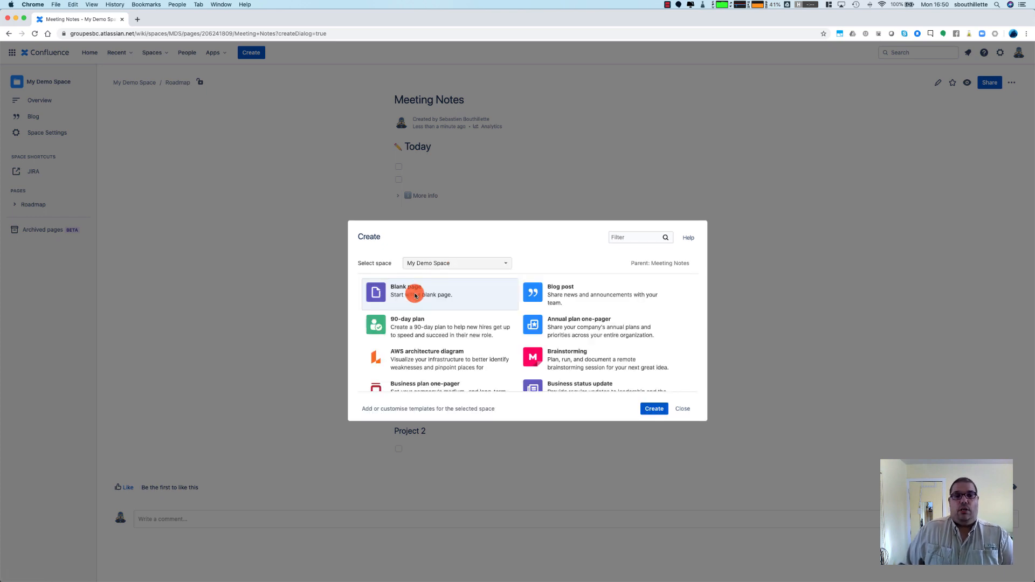
left_click(649, 410)
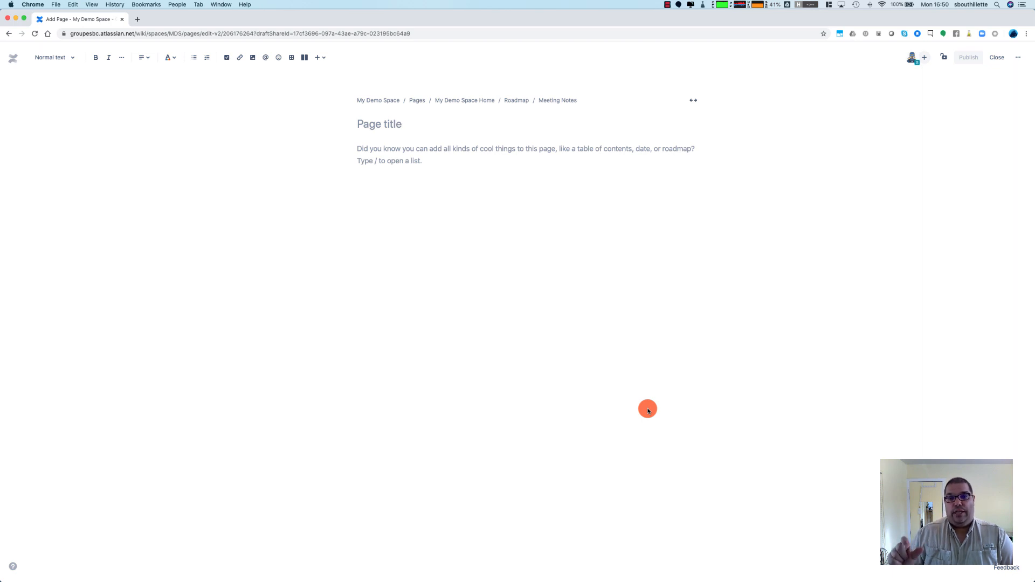
left_click(370, 123)
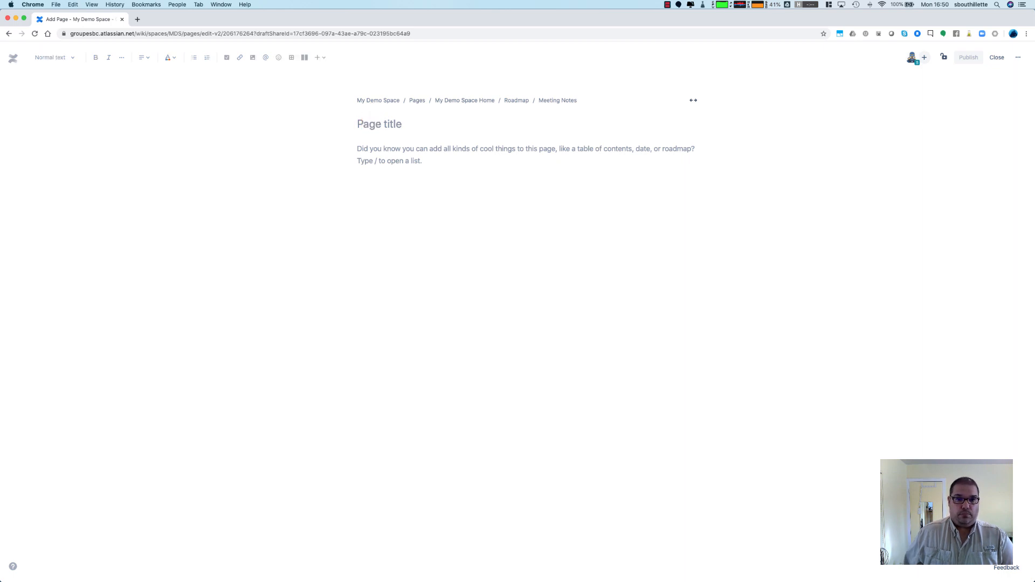
left_click(370, 123)
type("Financial")
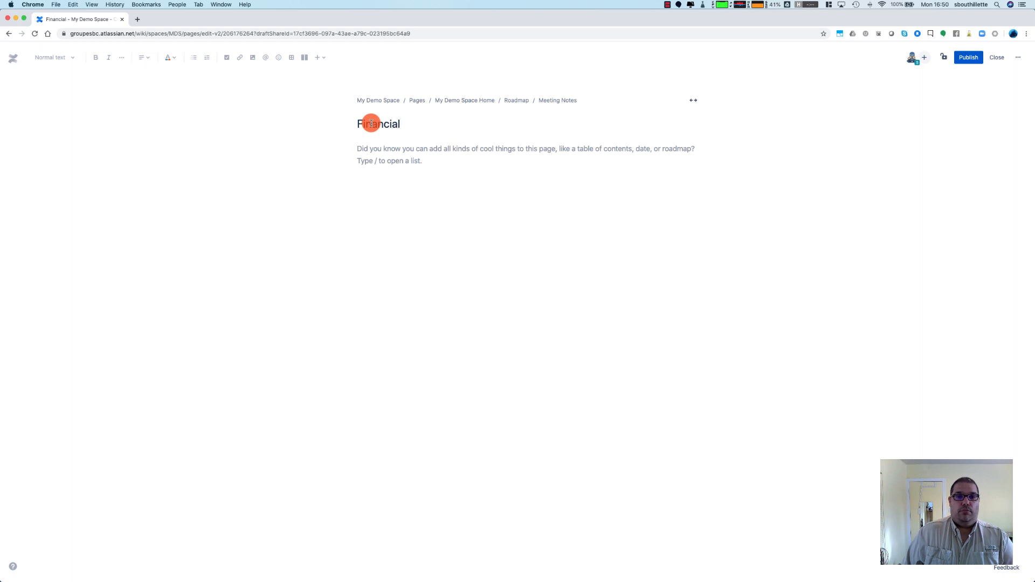
Capture a screenshot of the Financial page's breadcrumb, title and placeholder text, and paste it into the page body
left_click(365, 149)
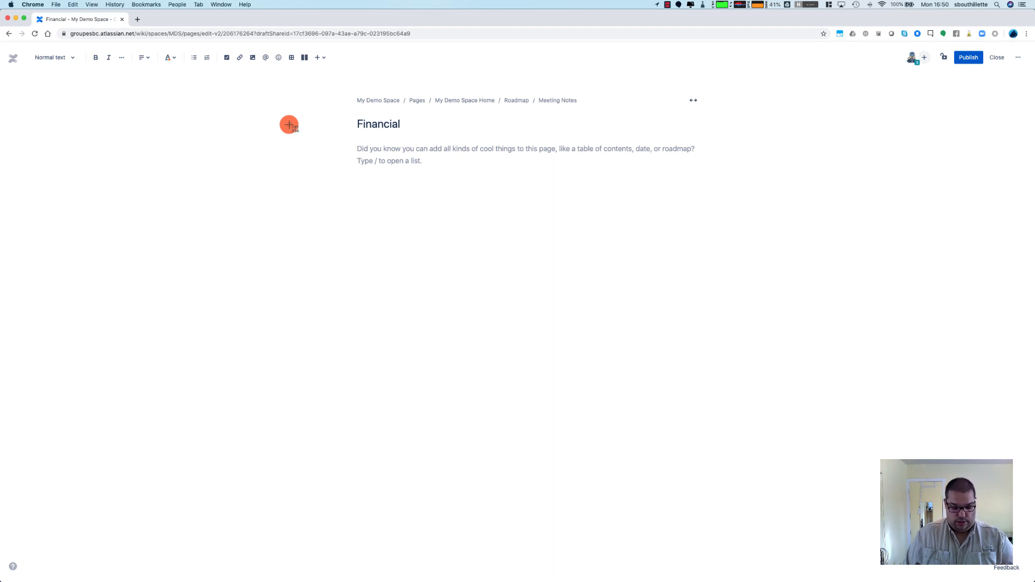
key("super+shift+4")
left_click_drag(347, 81, 735, 215)
key("super+v")
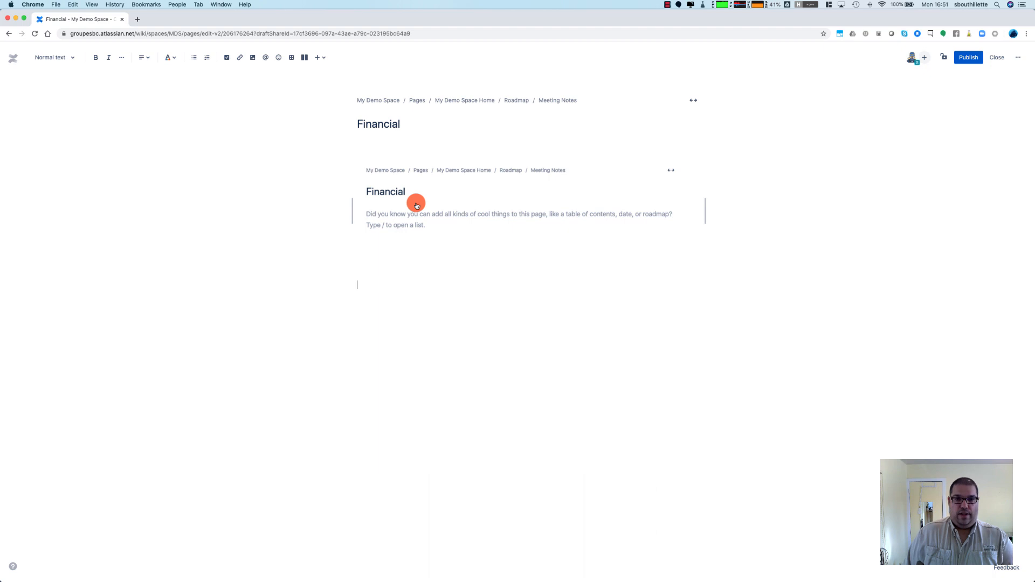
mouse_move(591, 580)
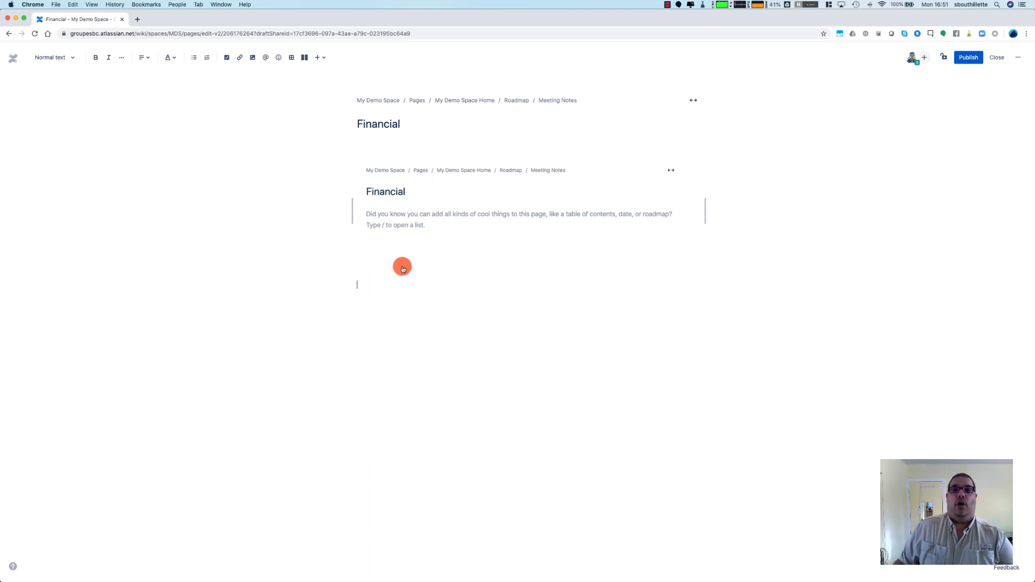
type("/")
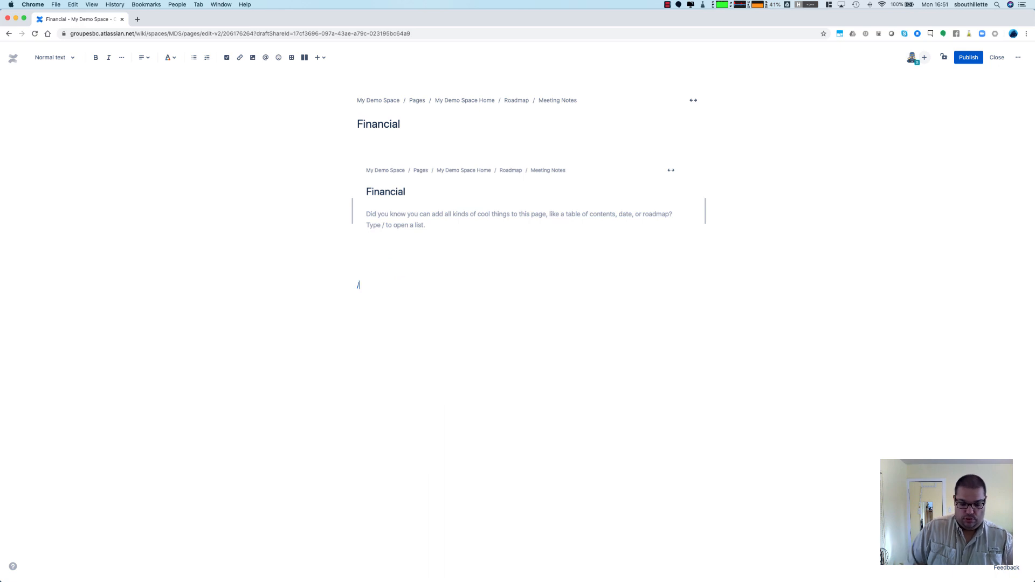
type("link")
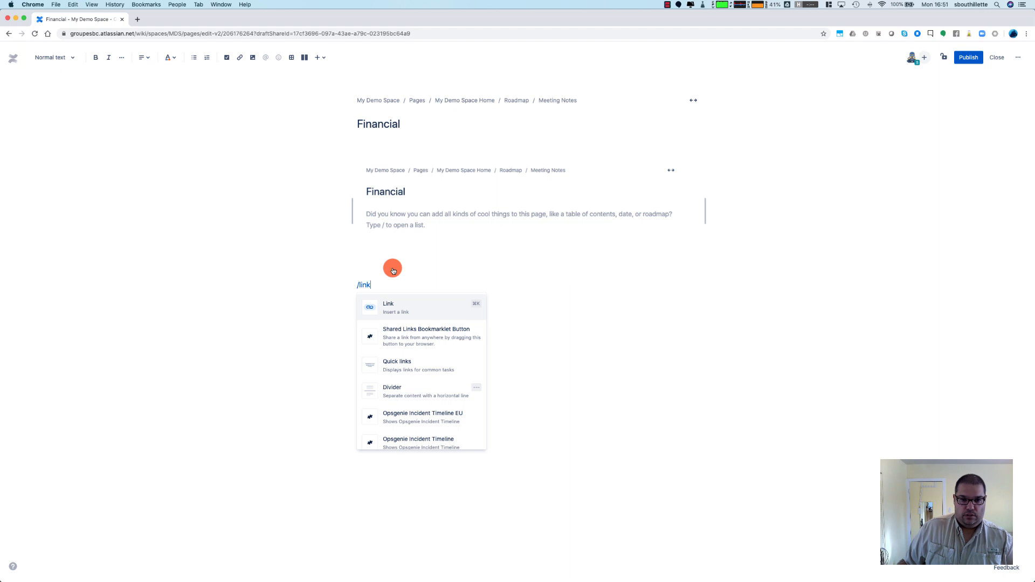
key("super+shift+Left")
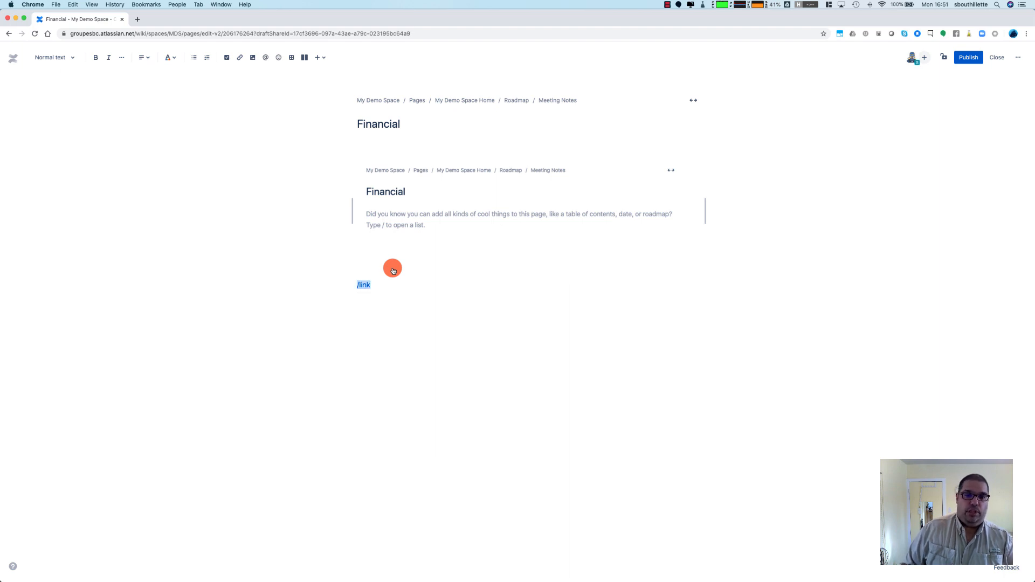
type("Orign")
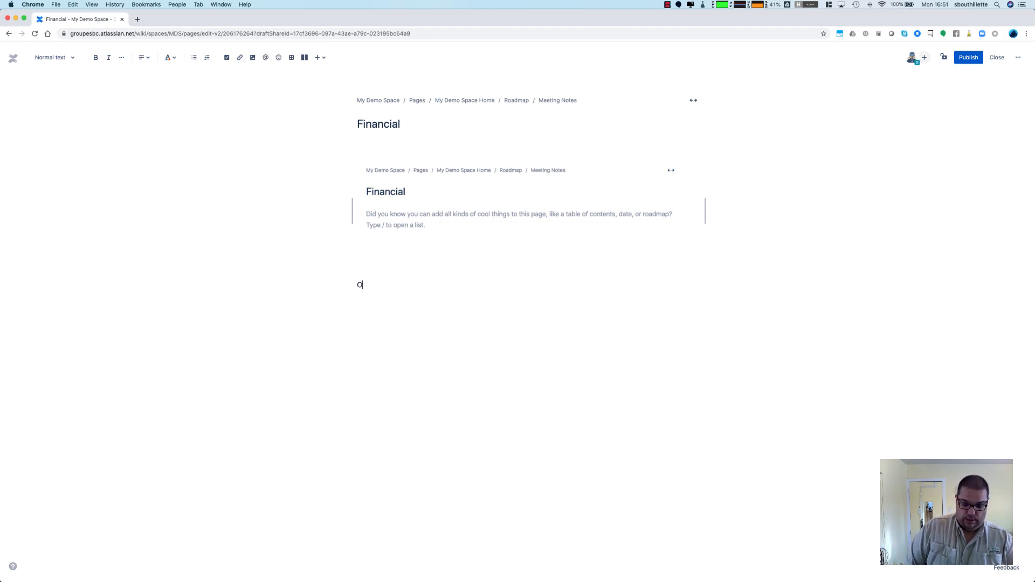
key("BackSpace")
type("Budget")
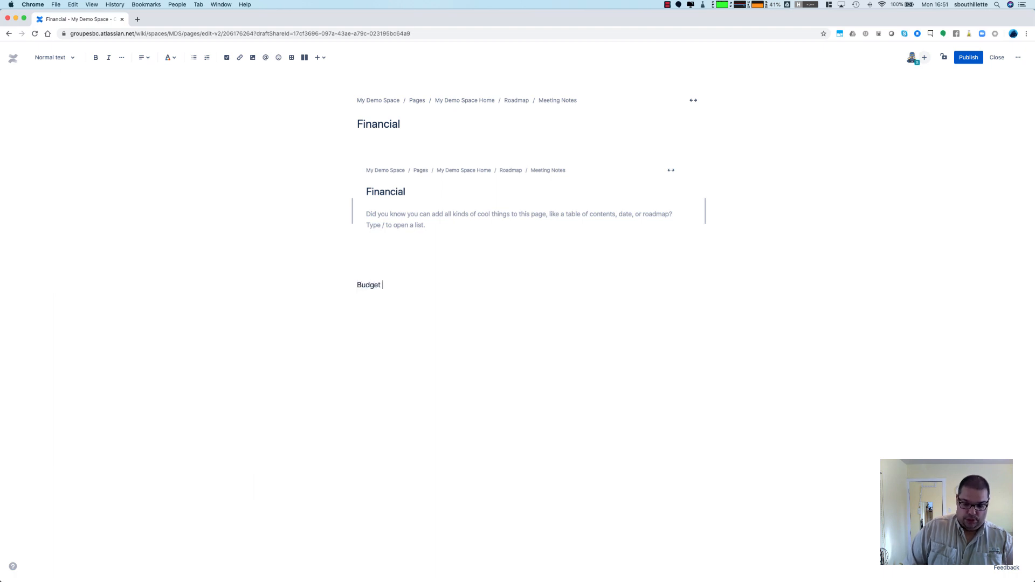
type(" File on ")
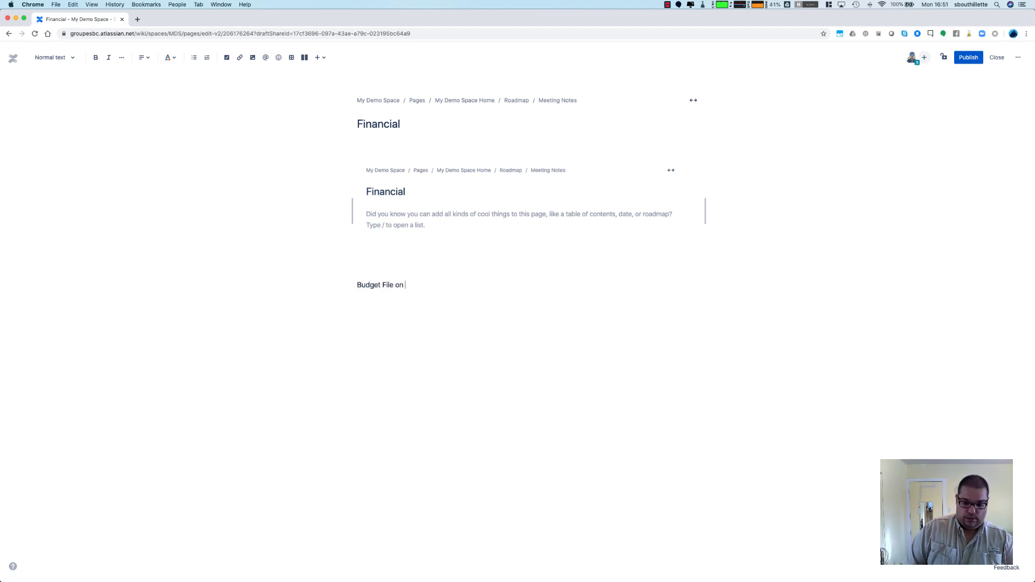
type("Sharepoint")
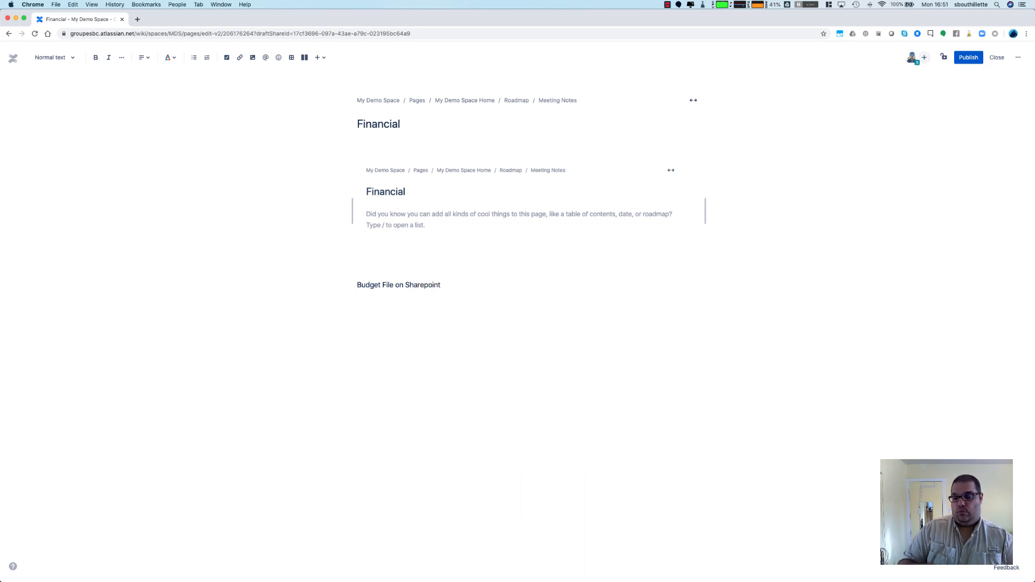
key("shift+super+Left")
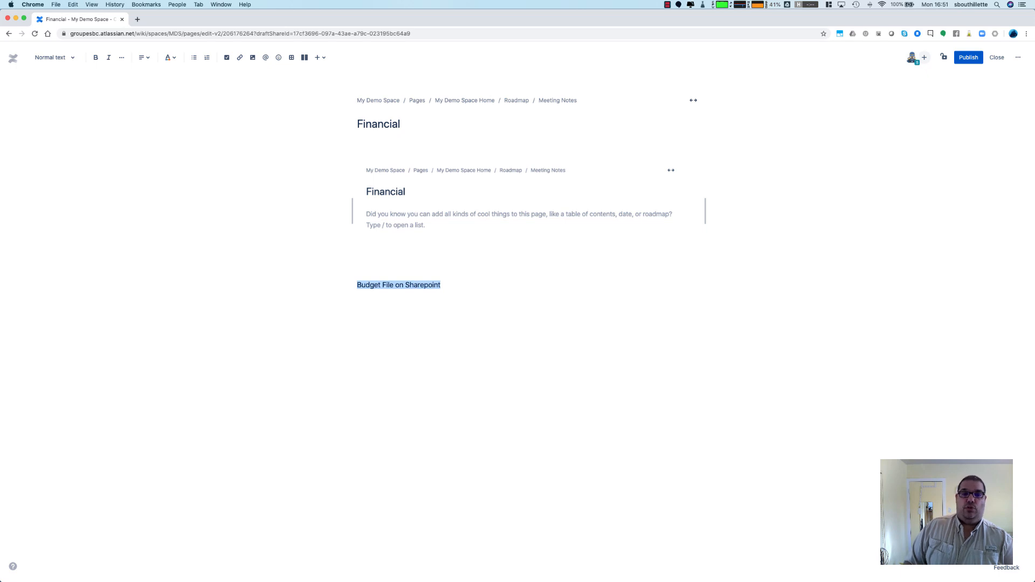
left_click(238, 62)
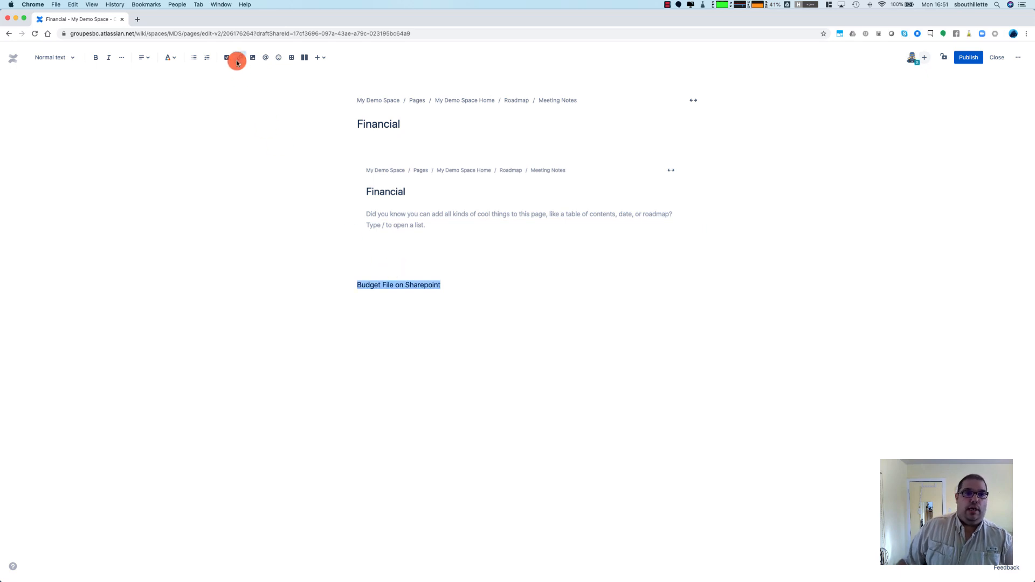
type("www.groupesbc.com")
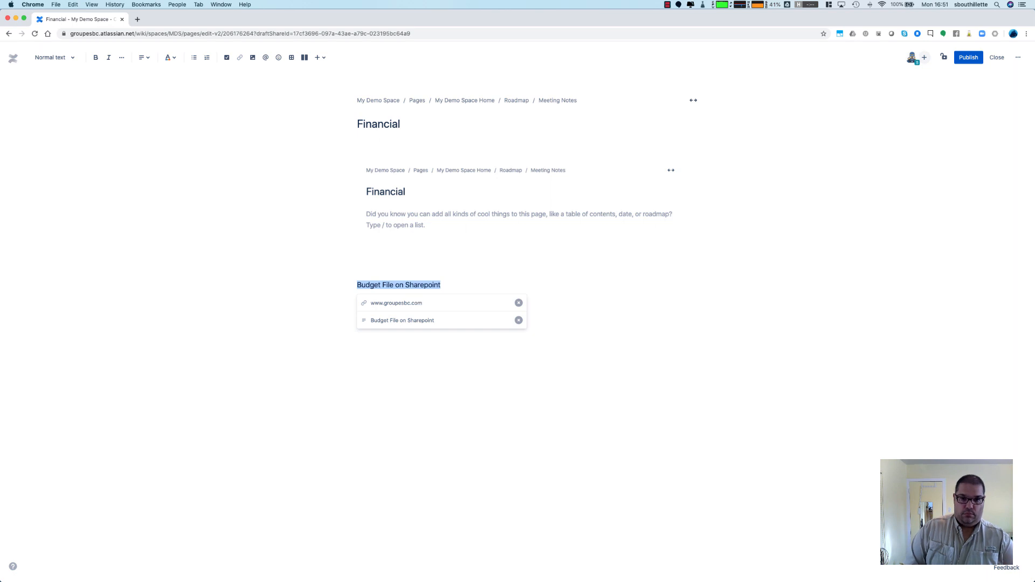
key("Return")
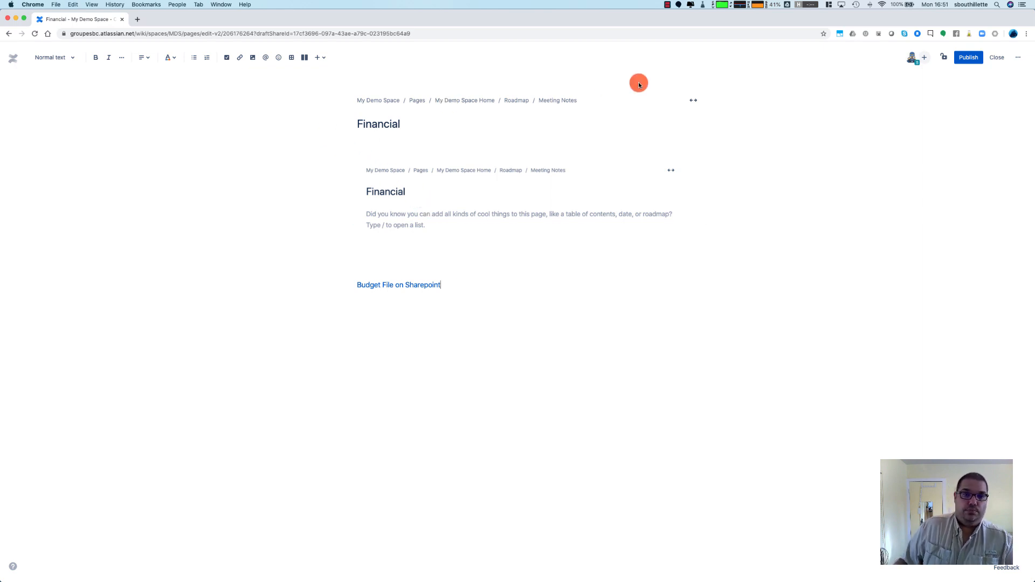
Publish the Financial page and move it out of Meeting Notes to the top level of the page tree, above Roadmap
left_click(969, 57)
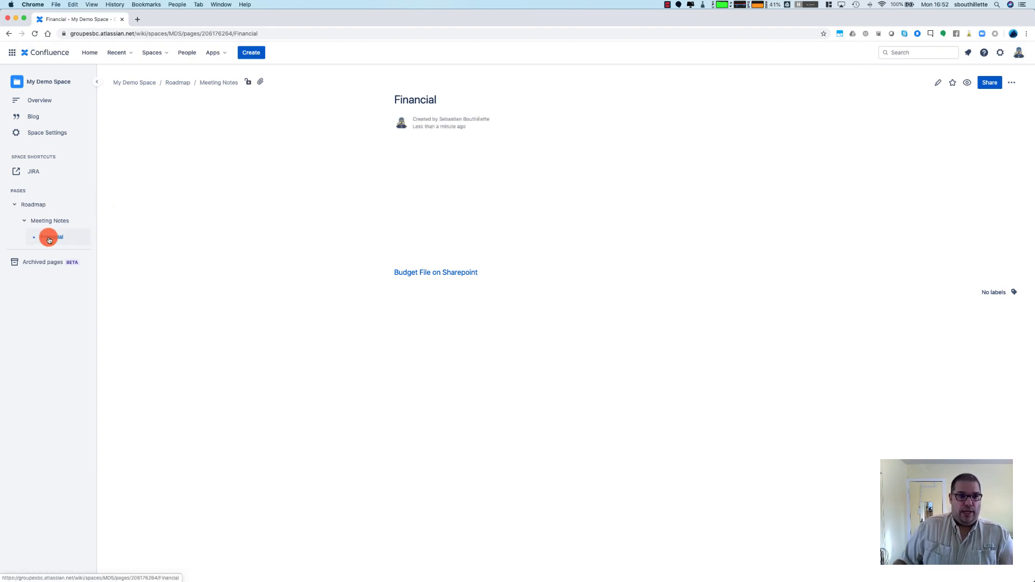
left_click_drag(49, 239, 24, 197)
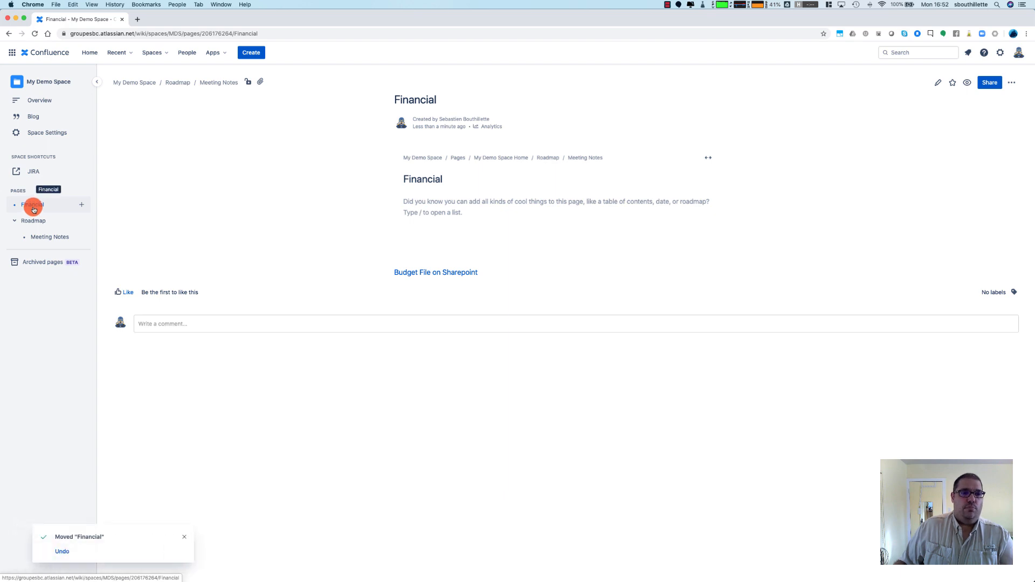
left_click_drag(33, 209, 97, 214)
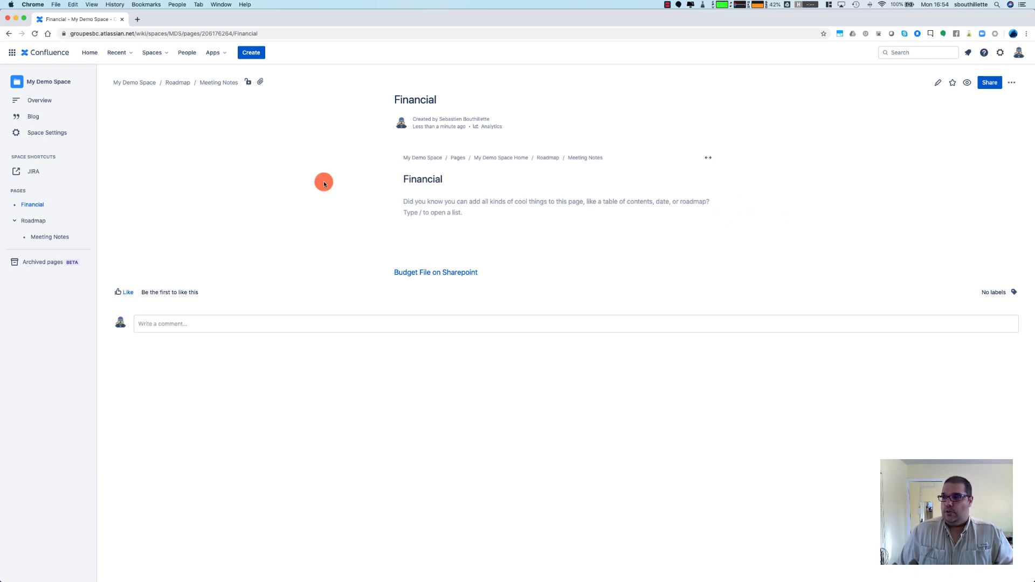
Open the My Demo Space overview and expand the 2020-05-18 project status report
left_click(43, 100)
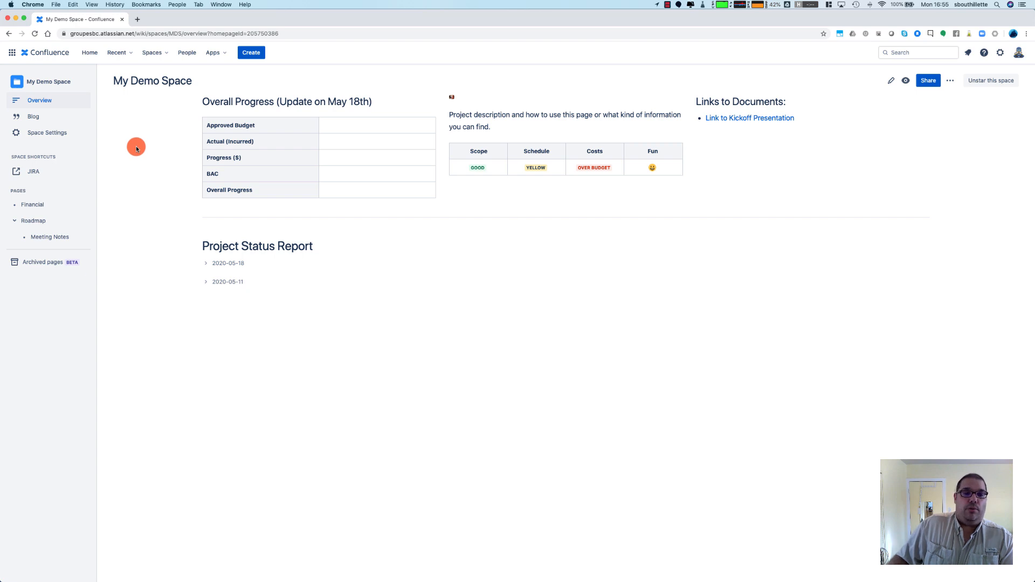
left_click(206, 265)
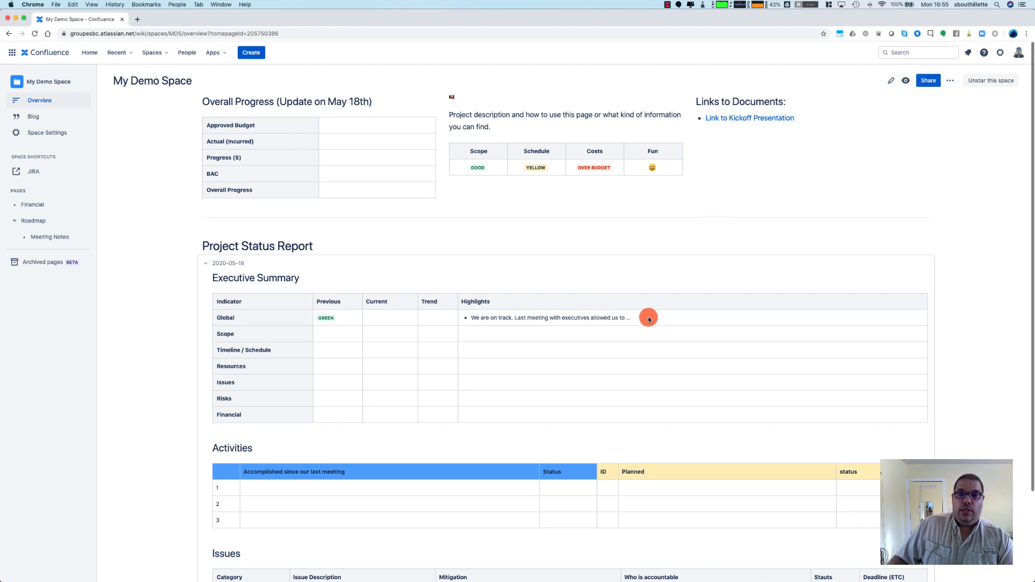
scroll(615, 296, "down", 1)
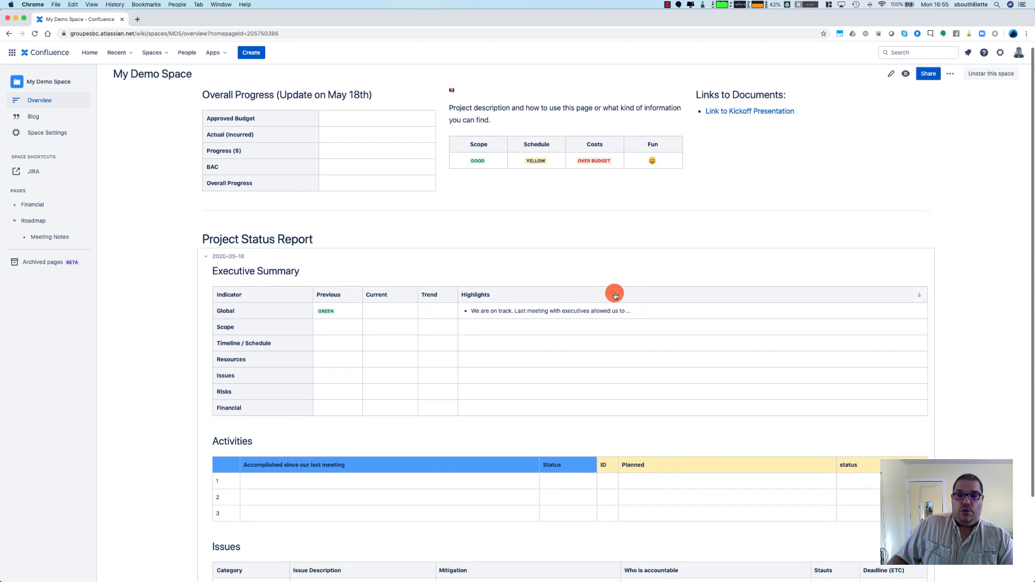
scroll(615, 295, "up", 1)
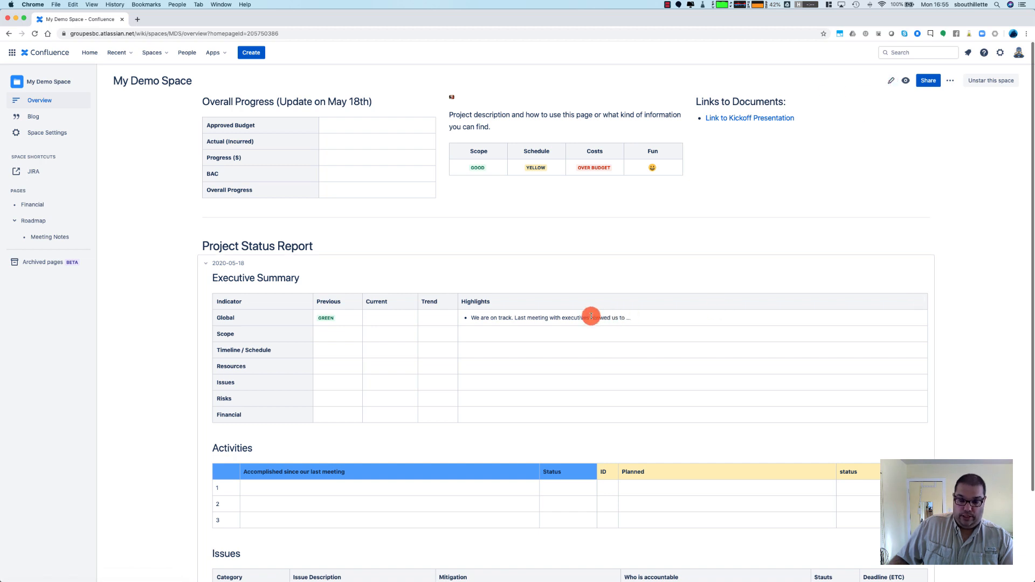
Start an inline comment on "allowed us to" in the Global highlights, try mentioning a colleague, and clear the comment text
left_click_drag(593, 315, 625, 317)
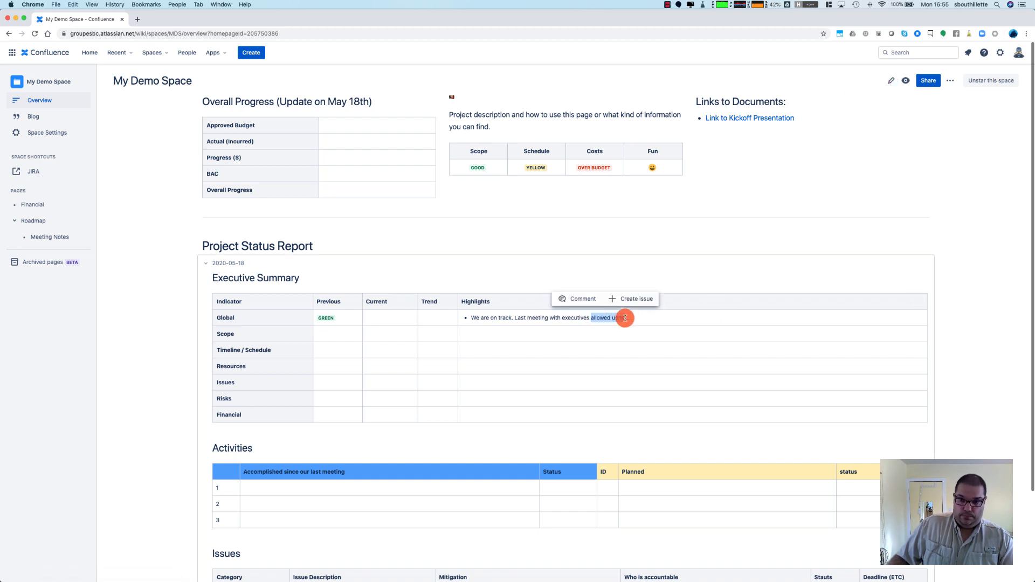
left_click(581, 299)
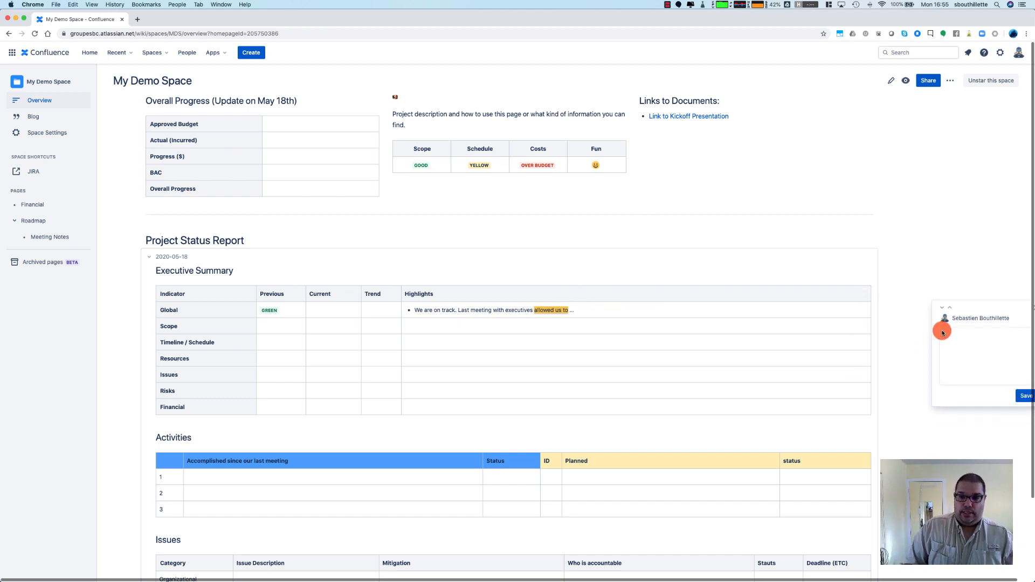
type("@j")
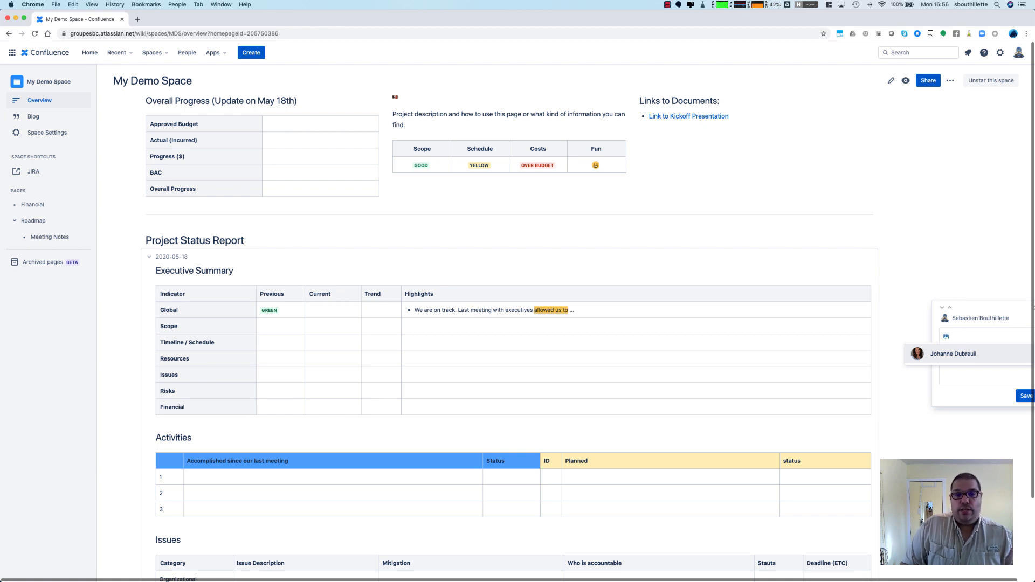
key("BackSpace")
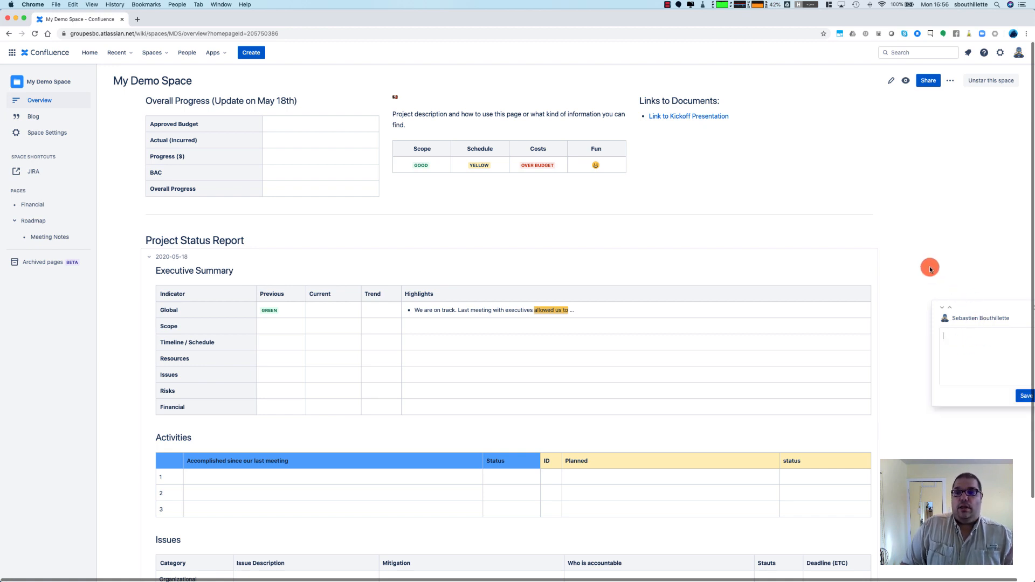
Start creating an issue from the "We are on track" highlight text, look through the selectable projects, and dismiss the form
left_click_drag(492, 309, 514, 308)
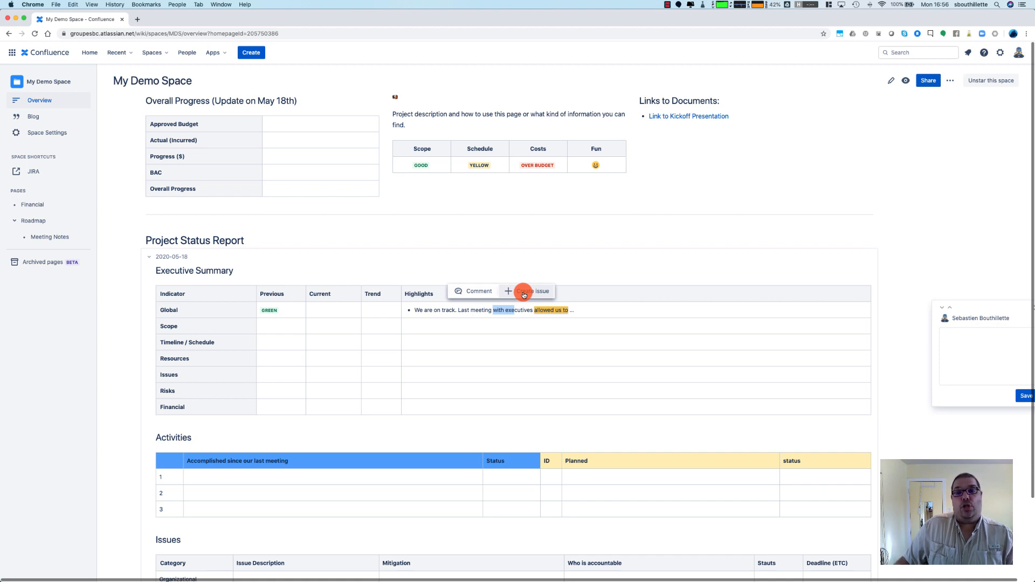
left_click_drag(414, 310, 520, 298)
left_click(528, 292)
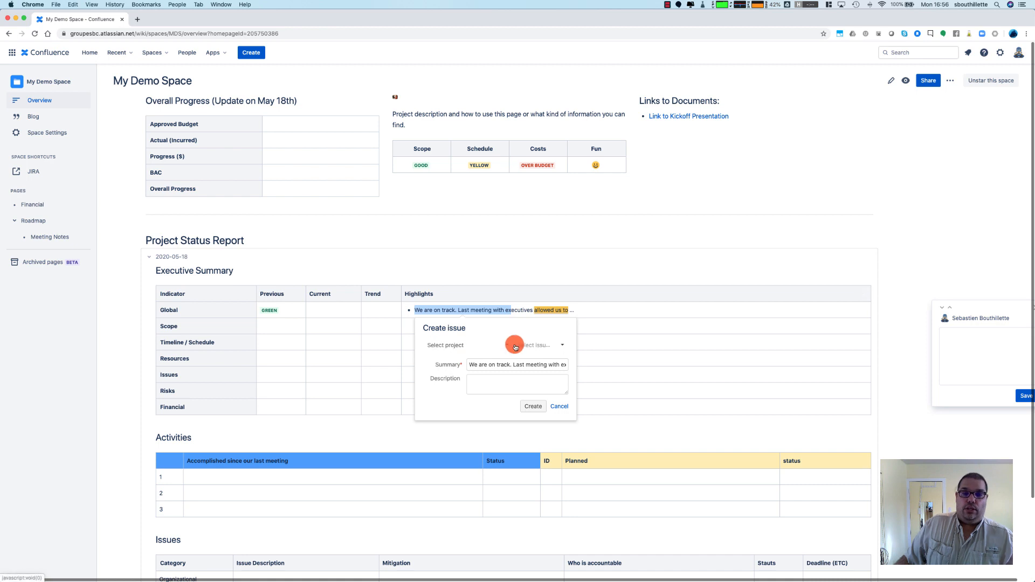
left_click(506, 346)
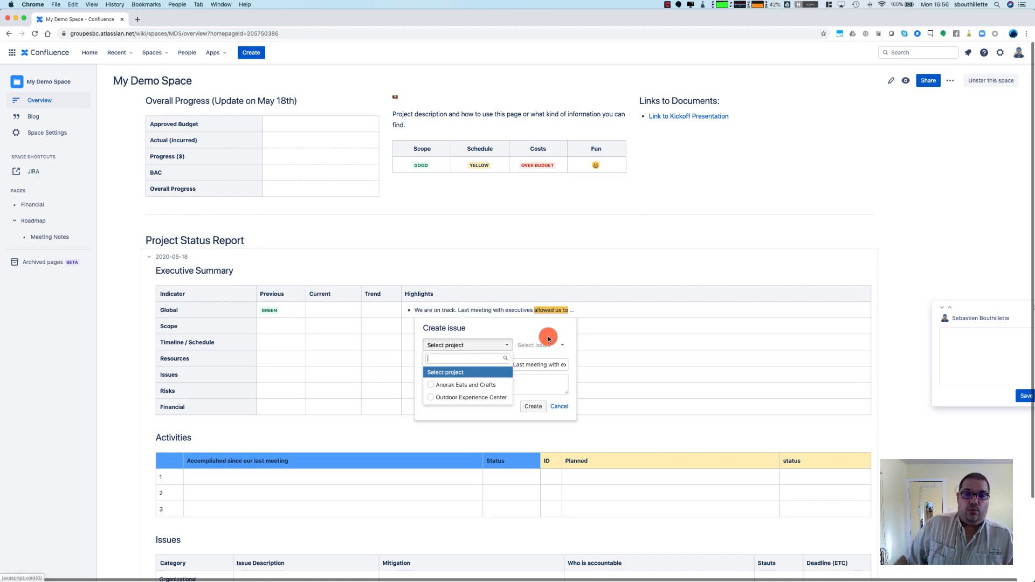
left_click(539, 340)
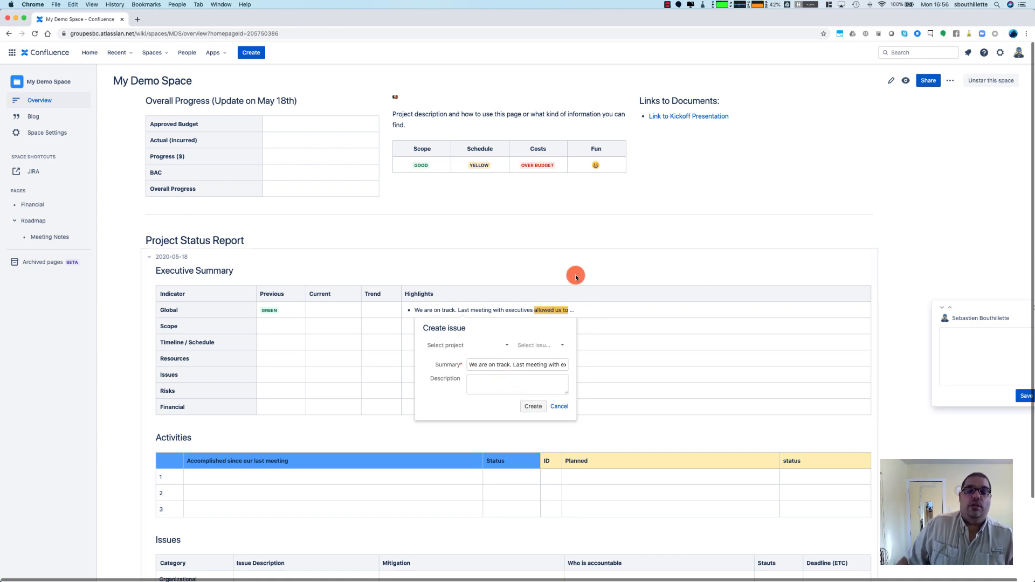
left_click(620, 231)
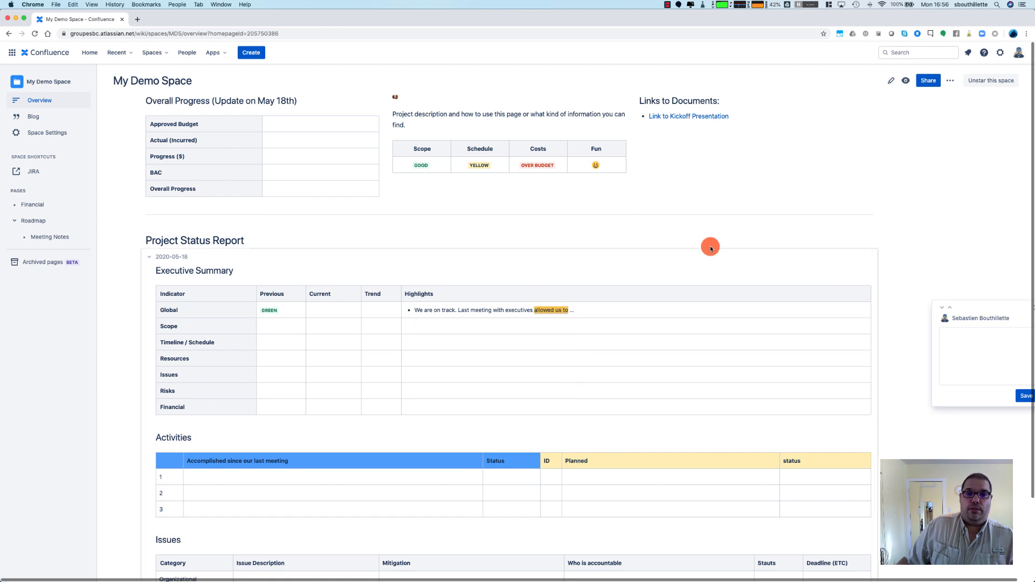